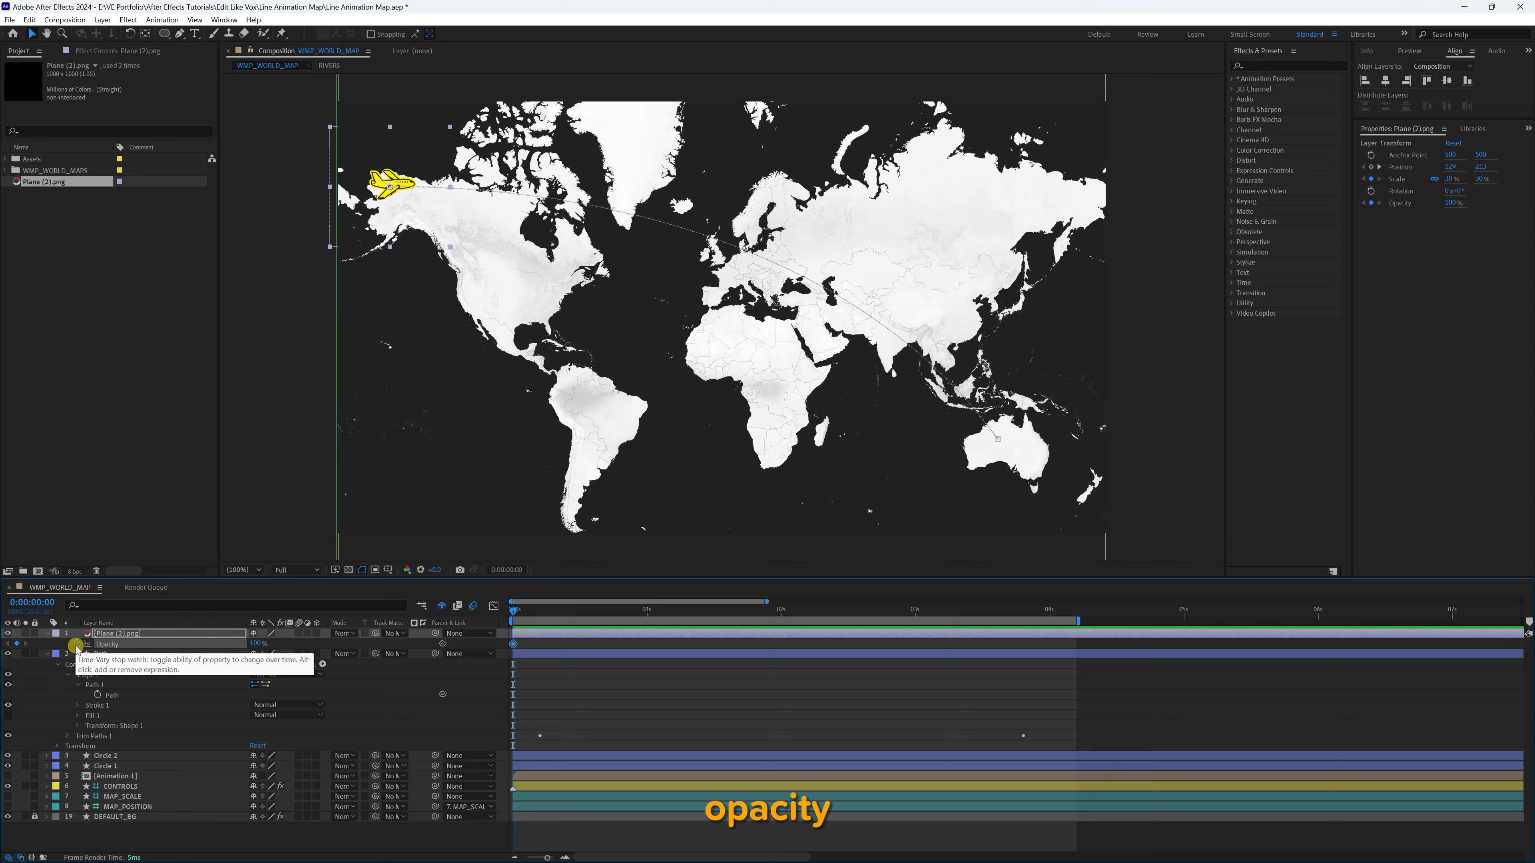
# - Reveal the plane layer's keyframed properties and set Scale and Opacity to 0% at the first frame
pyautogui.press('u')
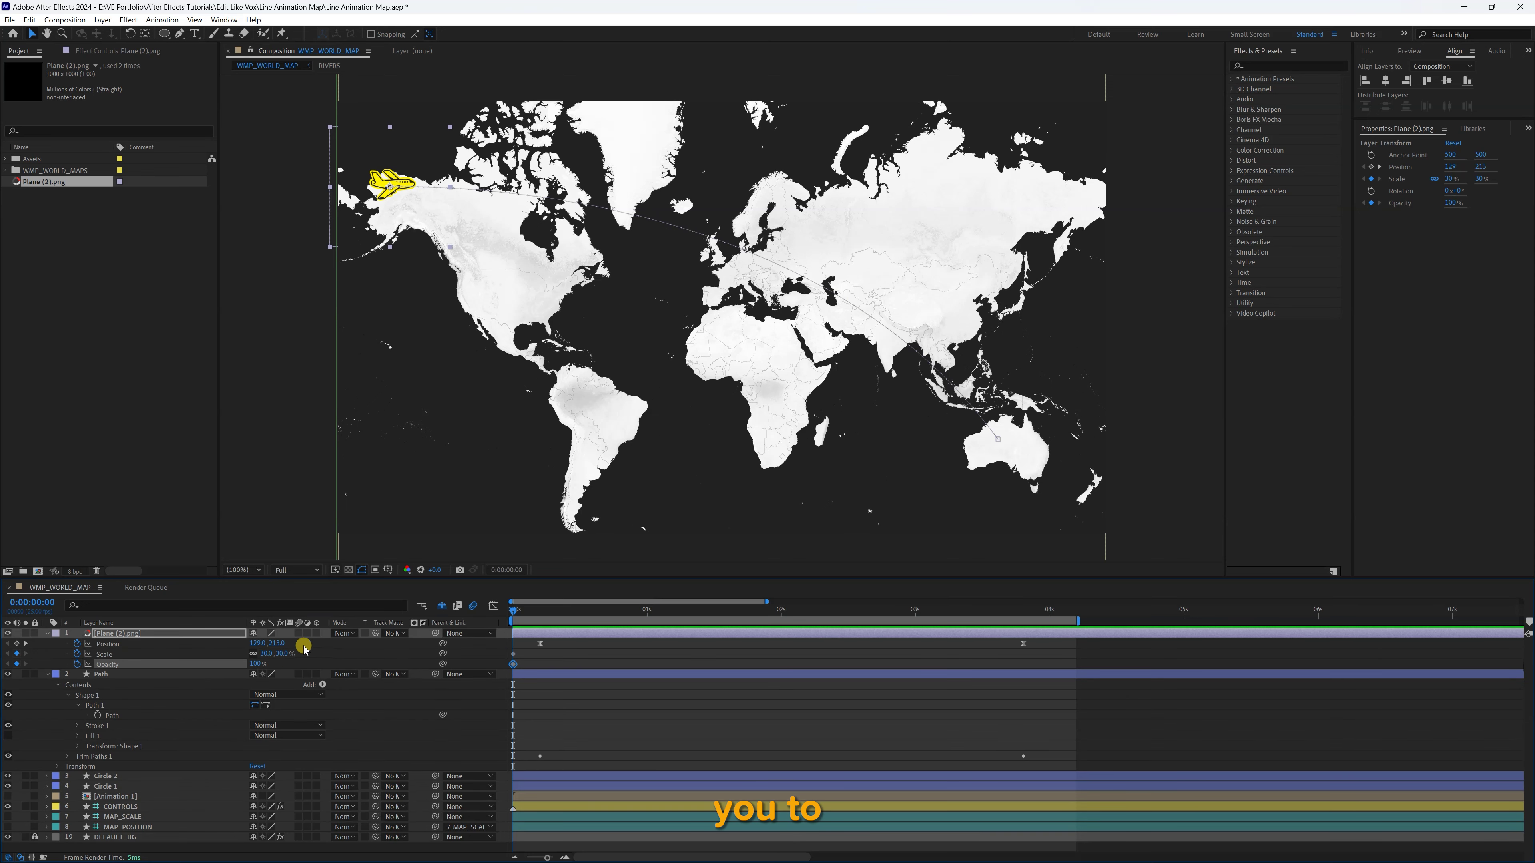
pyautogui.moveTo(524, 652); pyautogui.dragTo(511, 669)
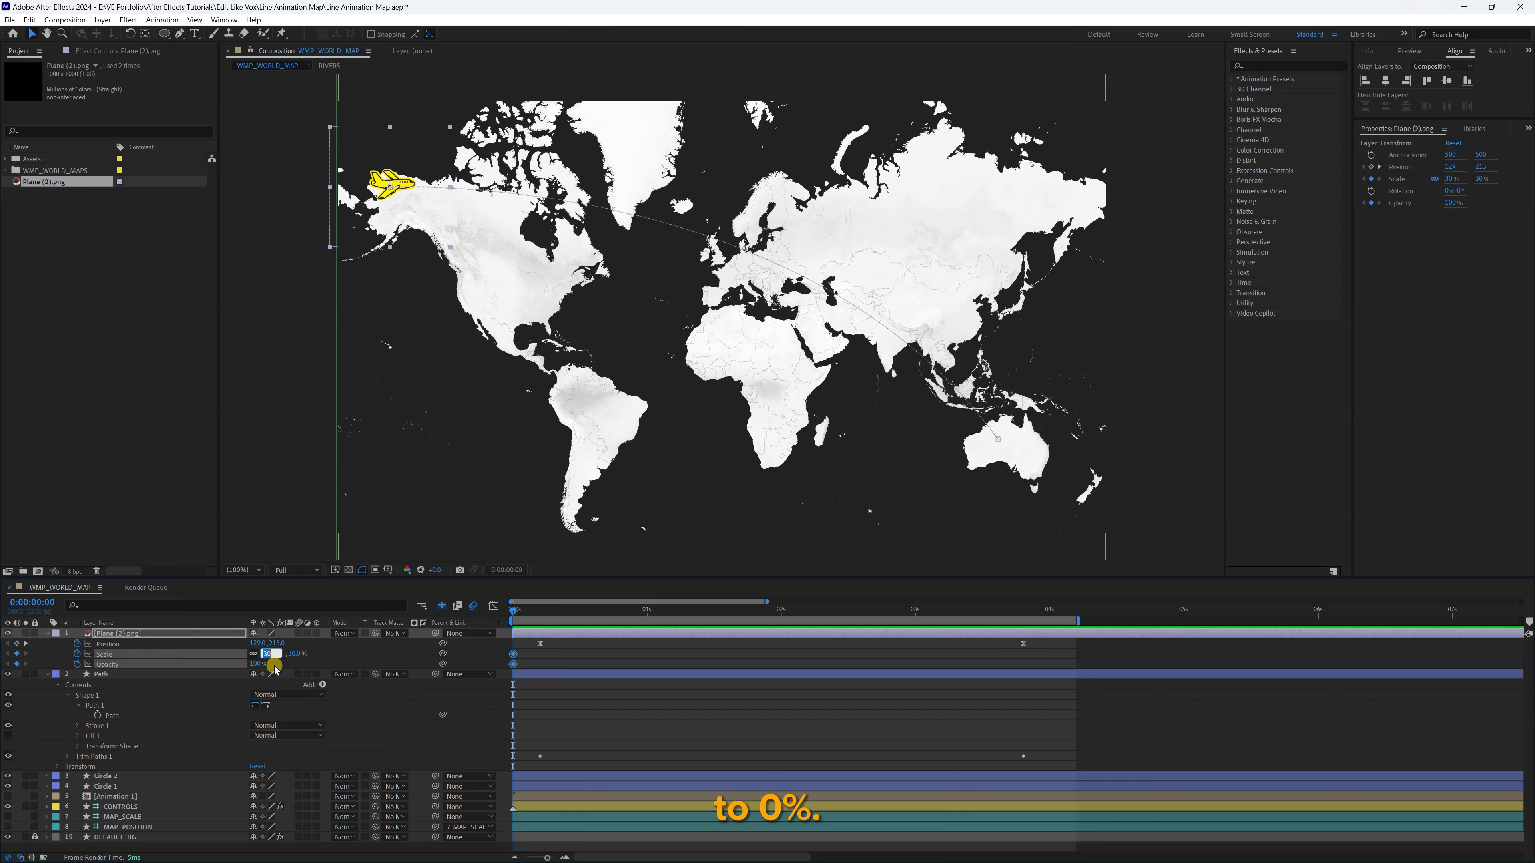
pyautogui.write('0')
pyautogui.press('Return')
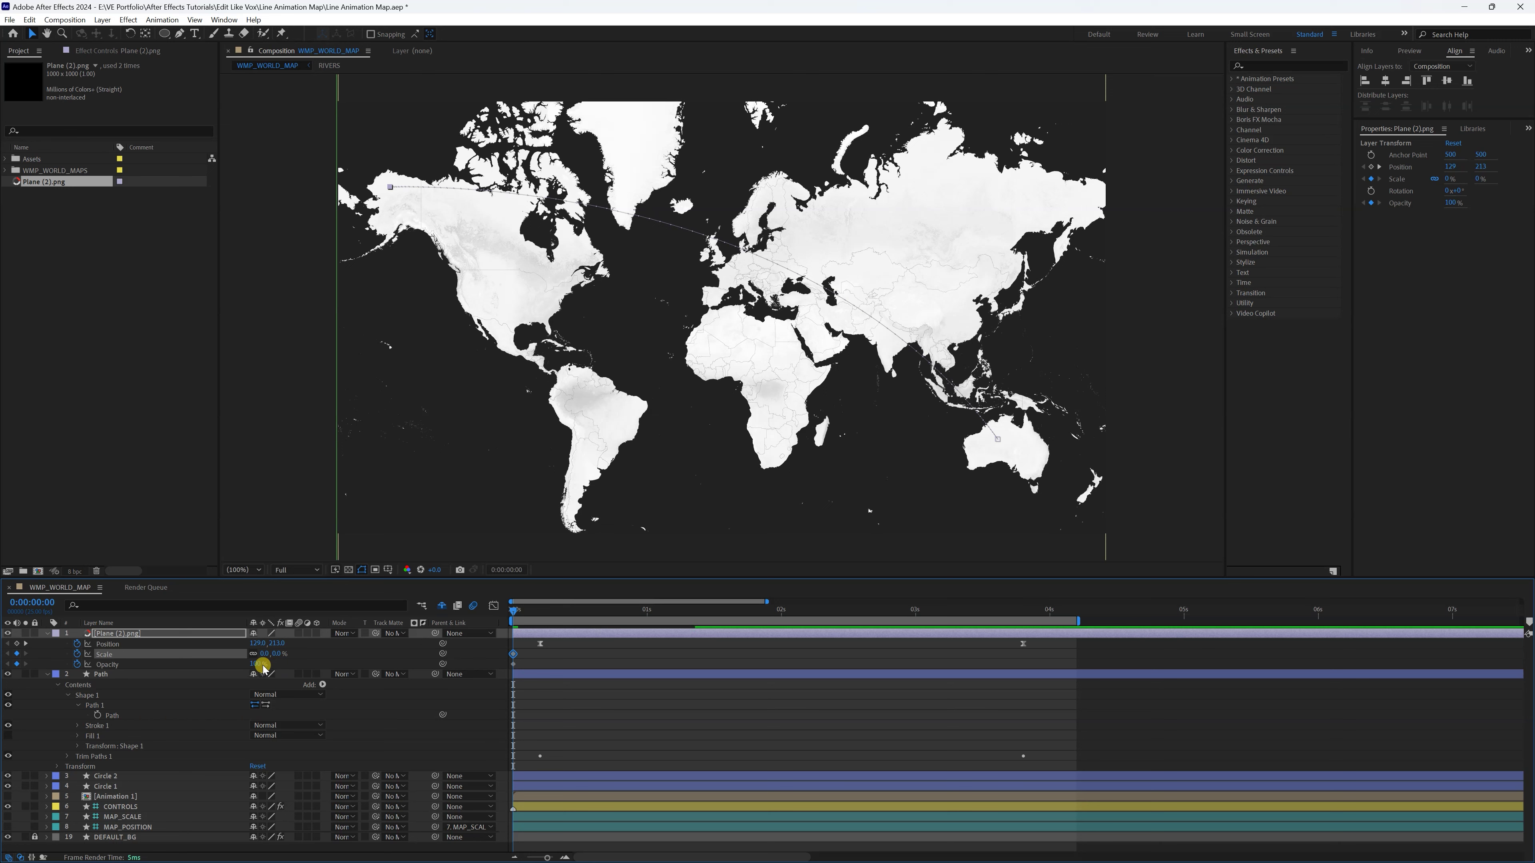
pyautogui.click(258, 667)
pyautogui.write('0')
pyautogui.press('Return')
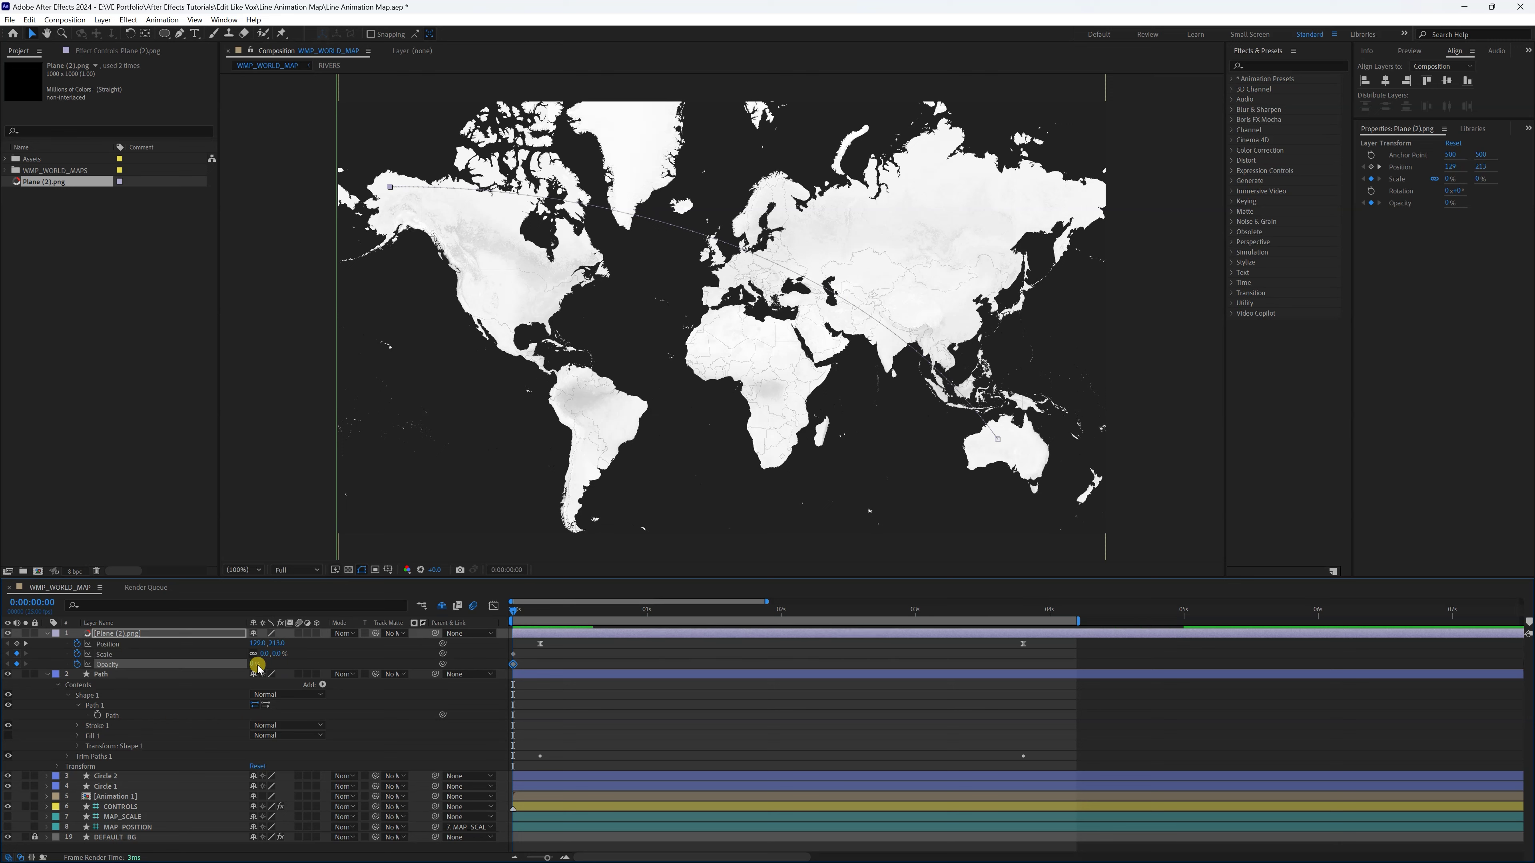
# - Ten frames in, keyframe the plane layer's Scale at 30% and Opacity at 100%
pyautogui.hotkey('shift', 'pagedown')
pyautogui.click(263, 654)
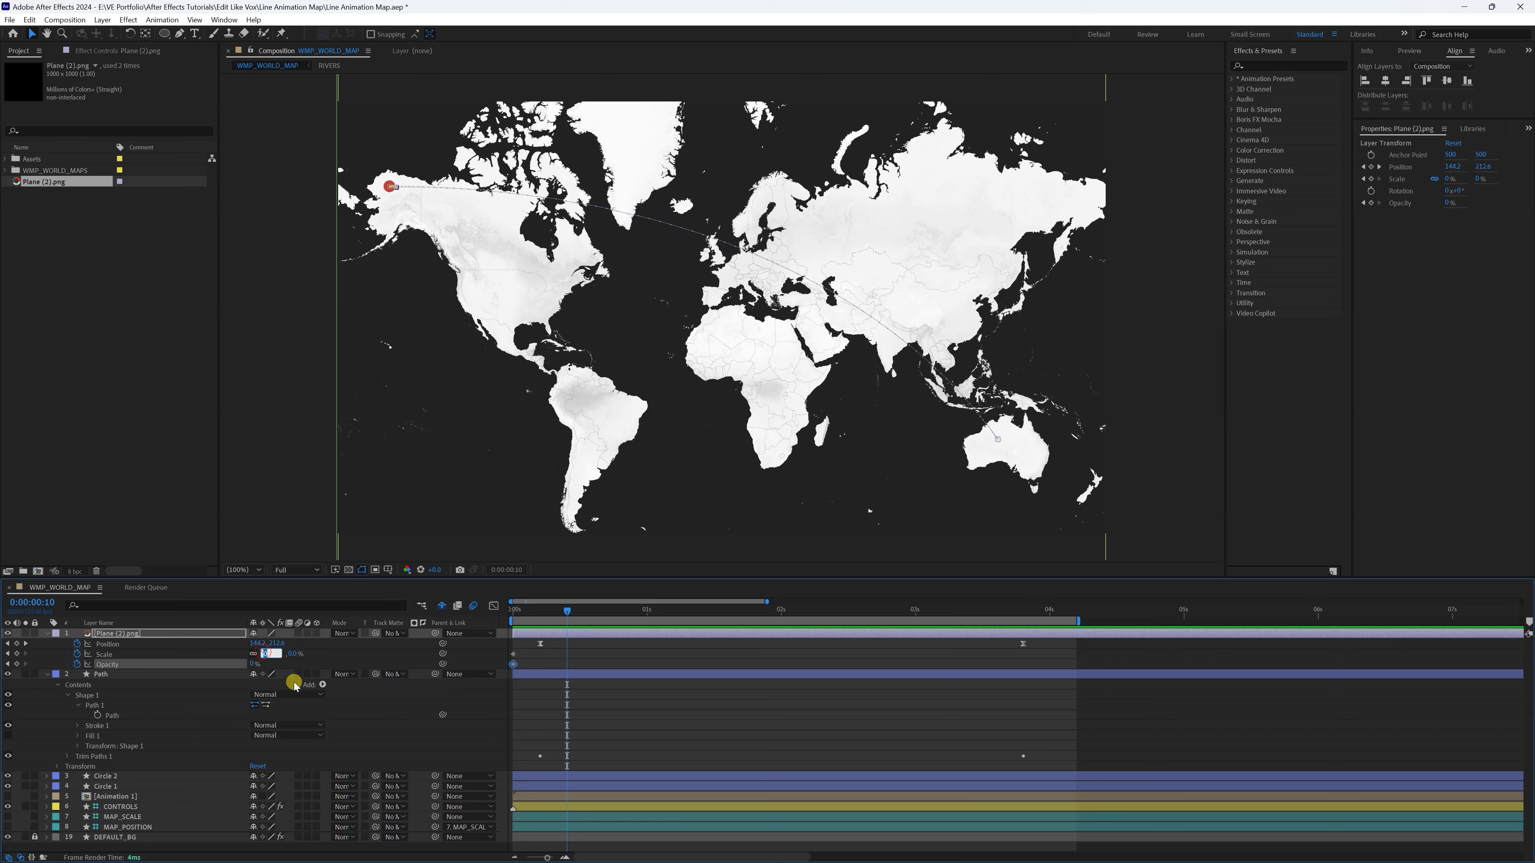
pyautogui.write('30')
pyautogui.click(262, 665)
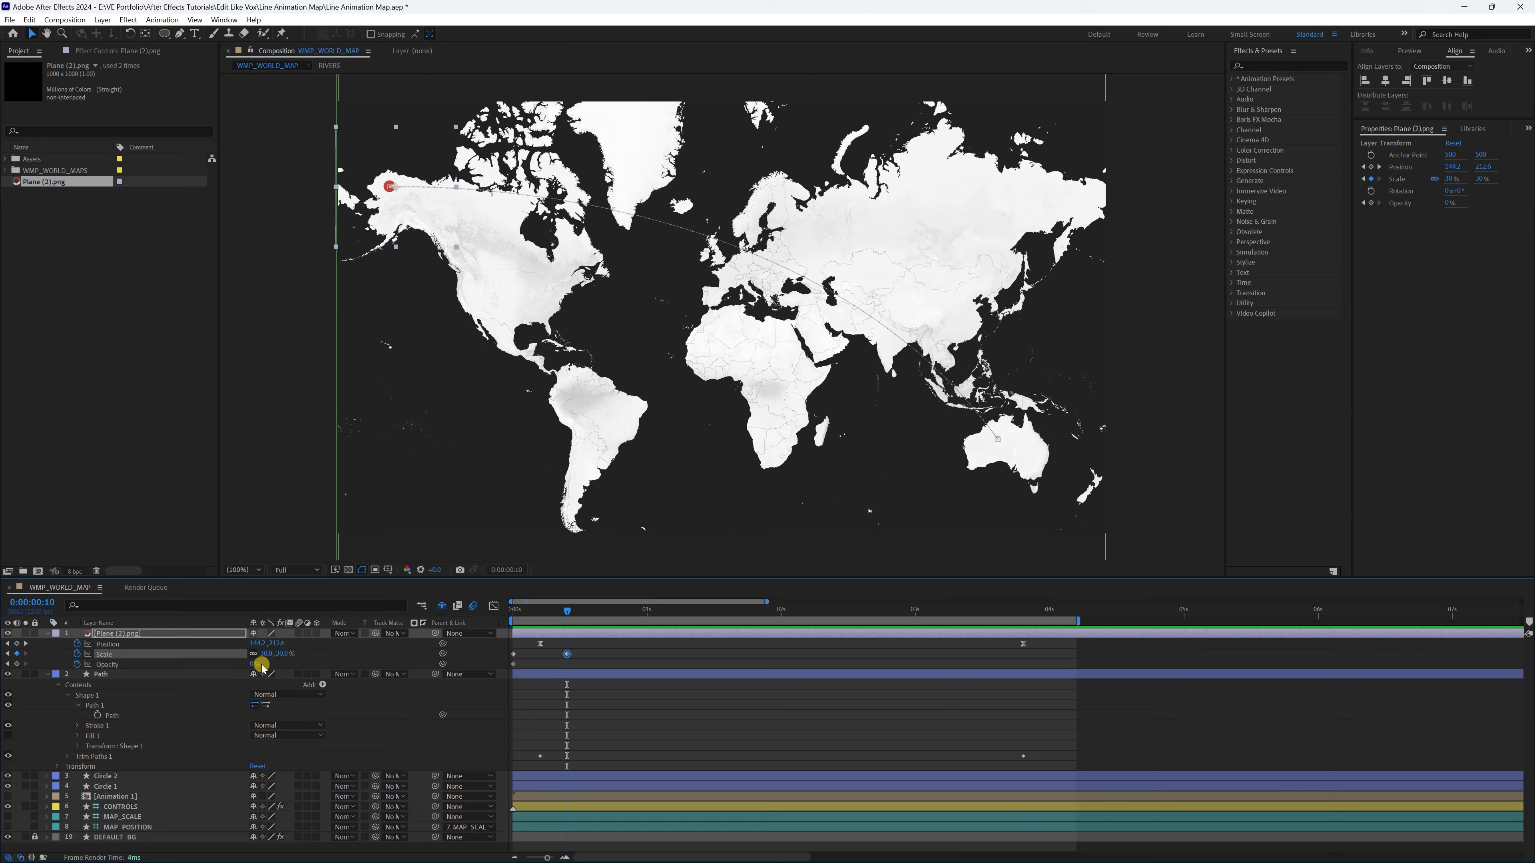
pyautogui.write('100')
pyautogui.click(339, 682)
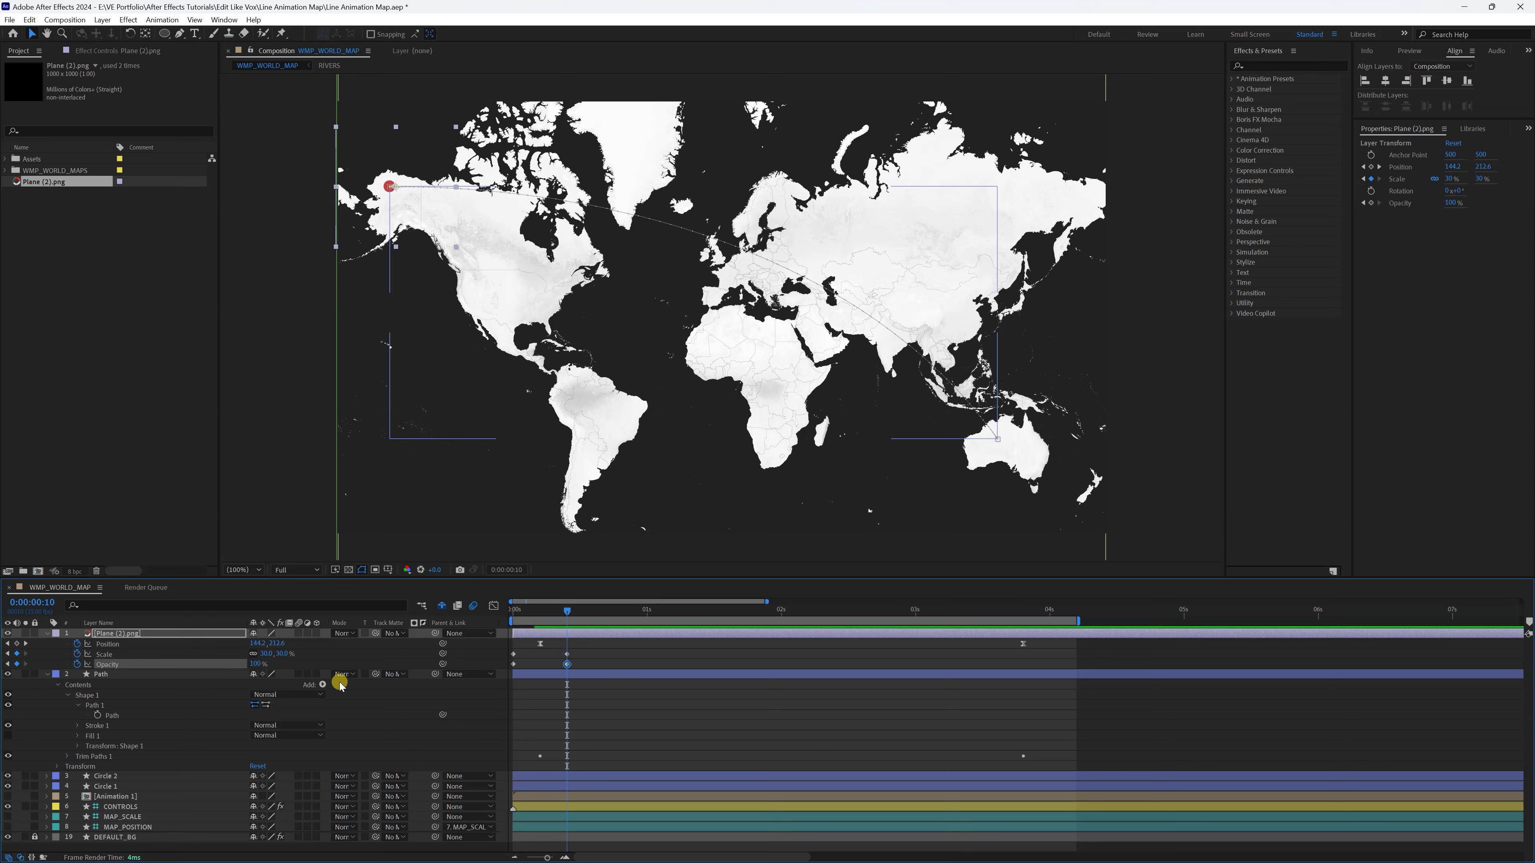
# - Apply Easy Ease to all of the plane's Scale and Opacity keyframes
pyautogui.moveTo(580, 651); pyautogui.dragTo(506, 671)
pyautogui.rightClick(512, 654)
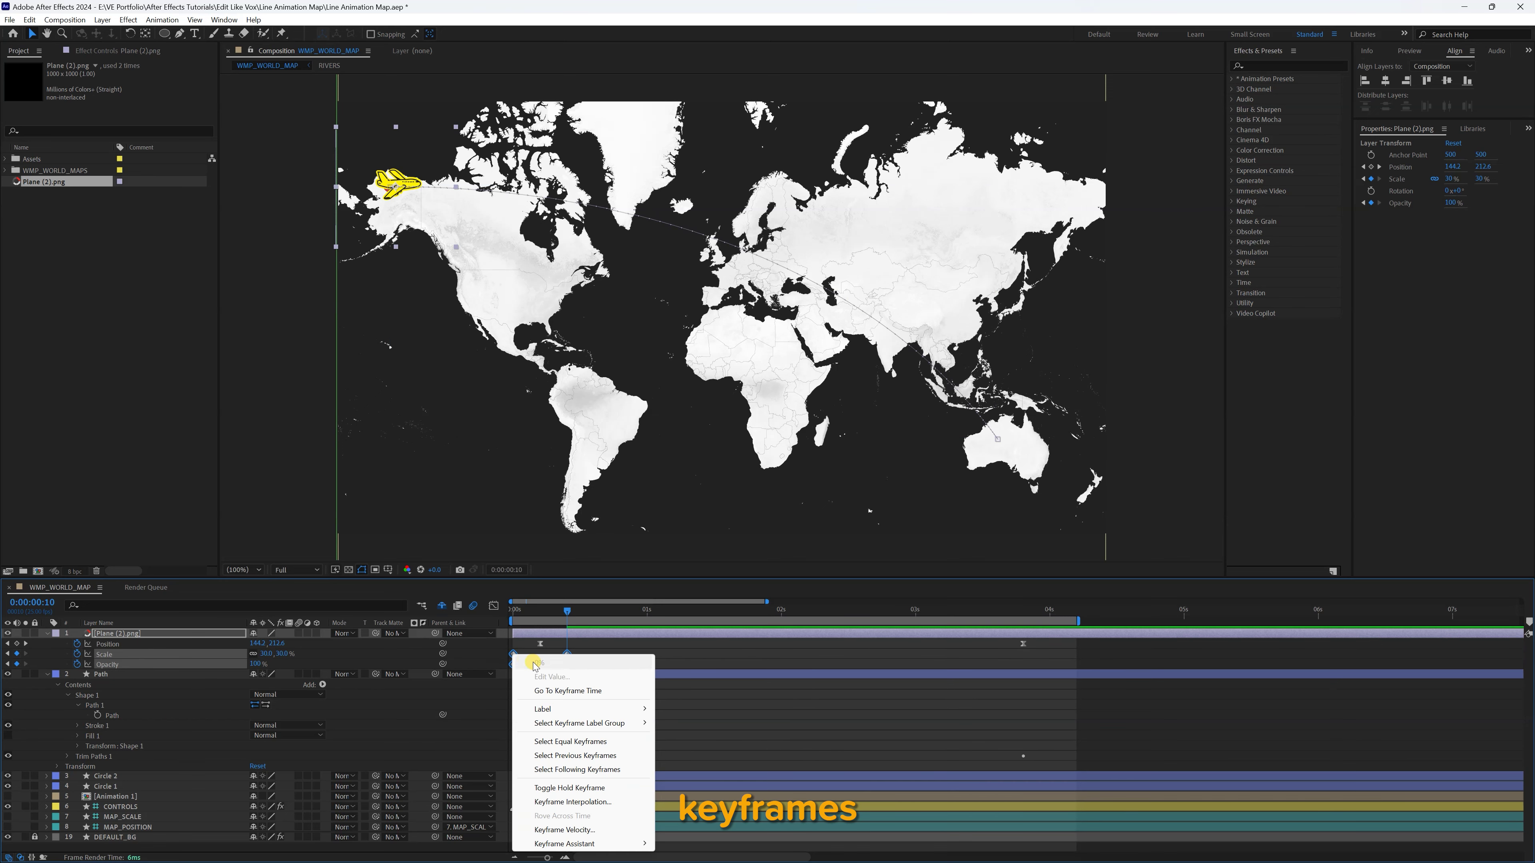
pyautogui.moveTo(628, 843)
pyautogui.click(711, 773)
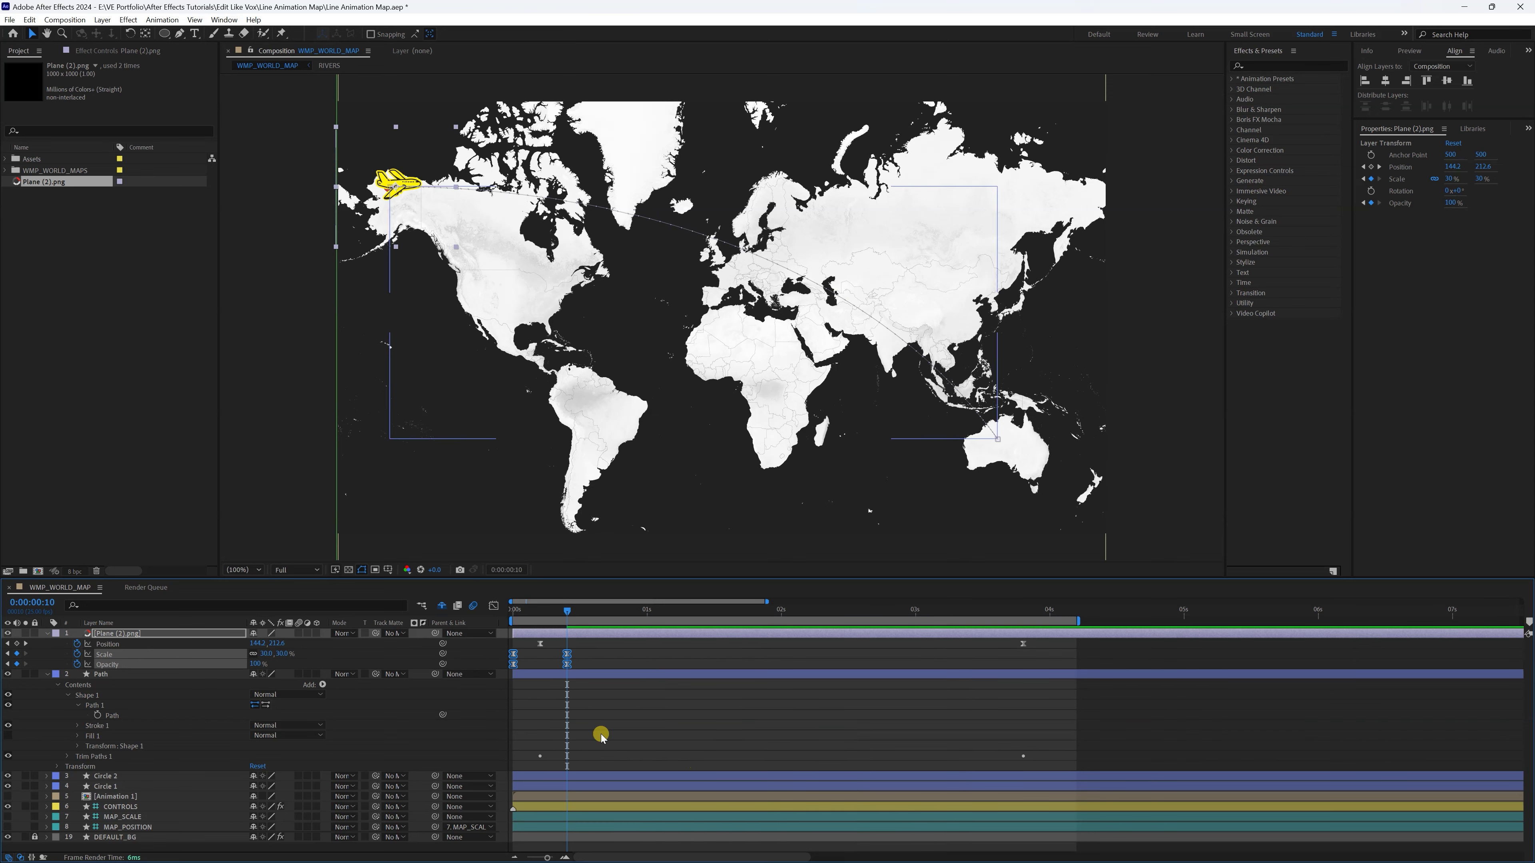
# - Shift the plane's Scale and Opacity keyframes so they start in line with the first Position keyframe, and check the motion
pyautogui.click(509, 617)
pyautogui.moveTo(556, 628); pyautogui.dragTo(577, 634)
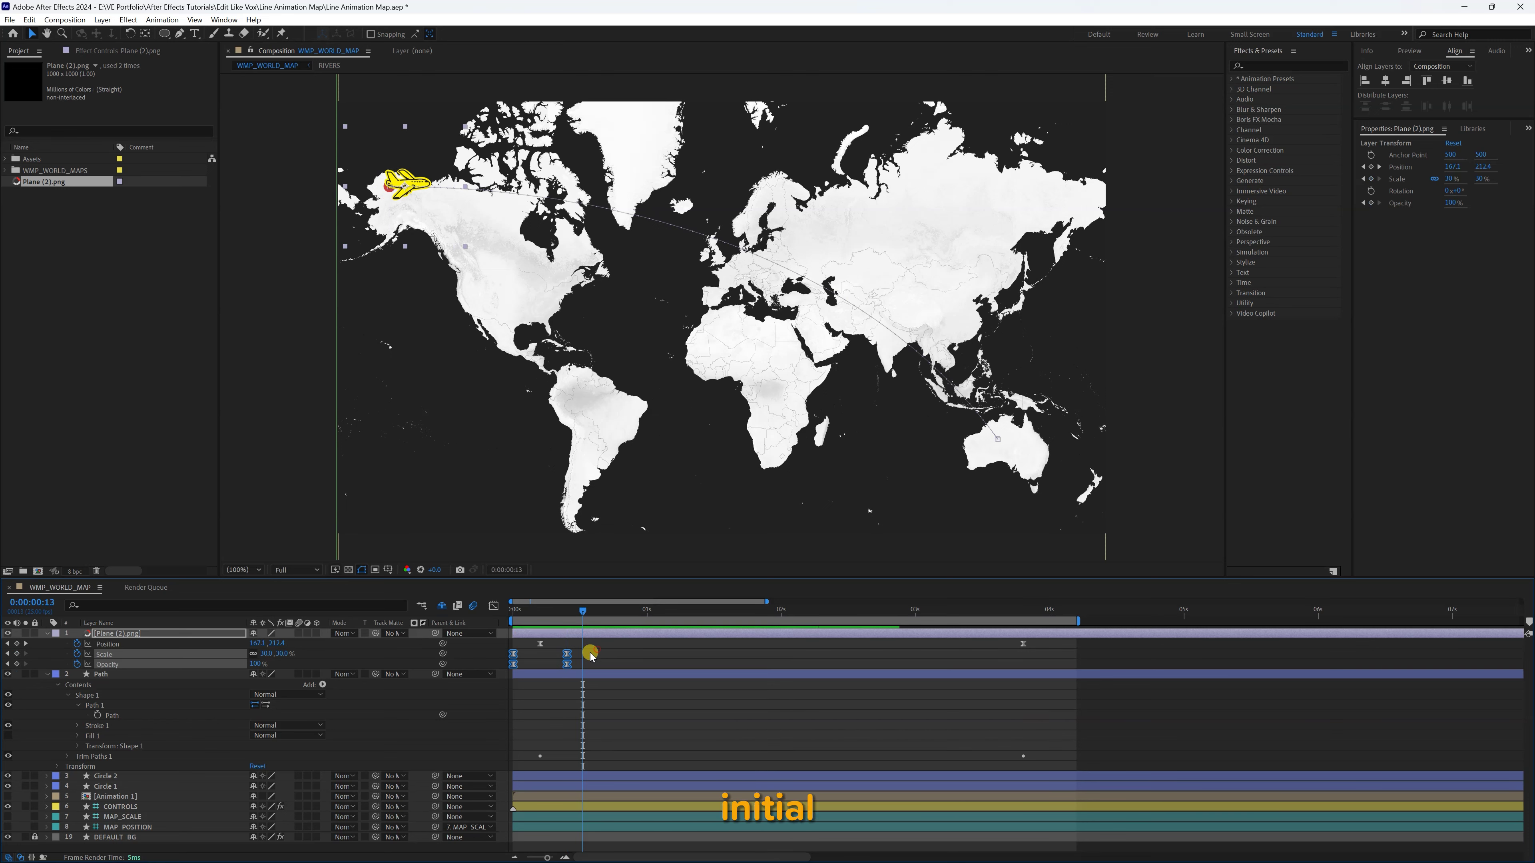
pyautogui.moveTo(515, 656); pyautogui.dragTo(543, 657)
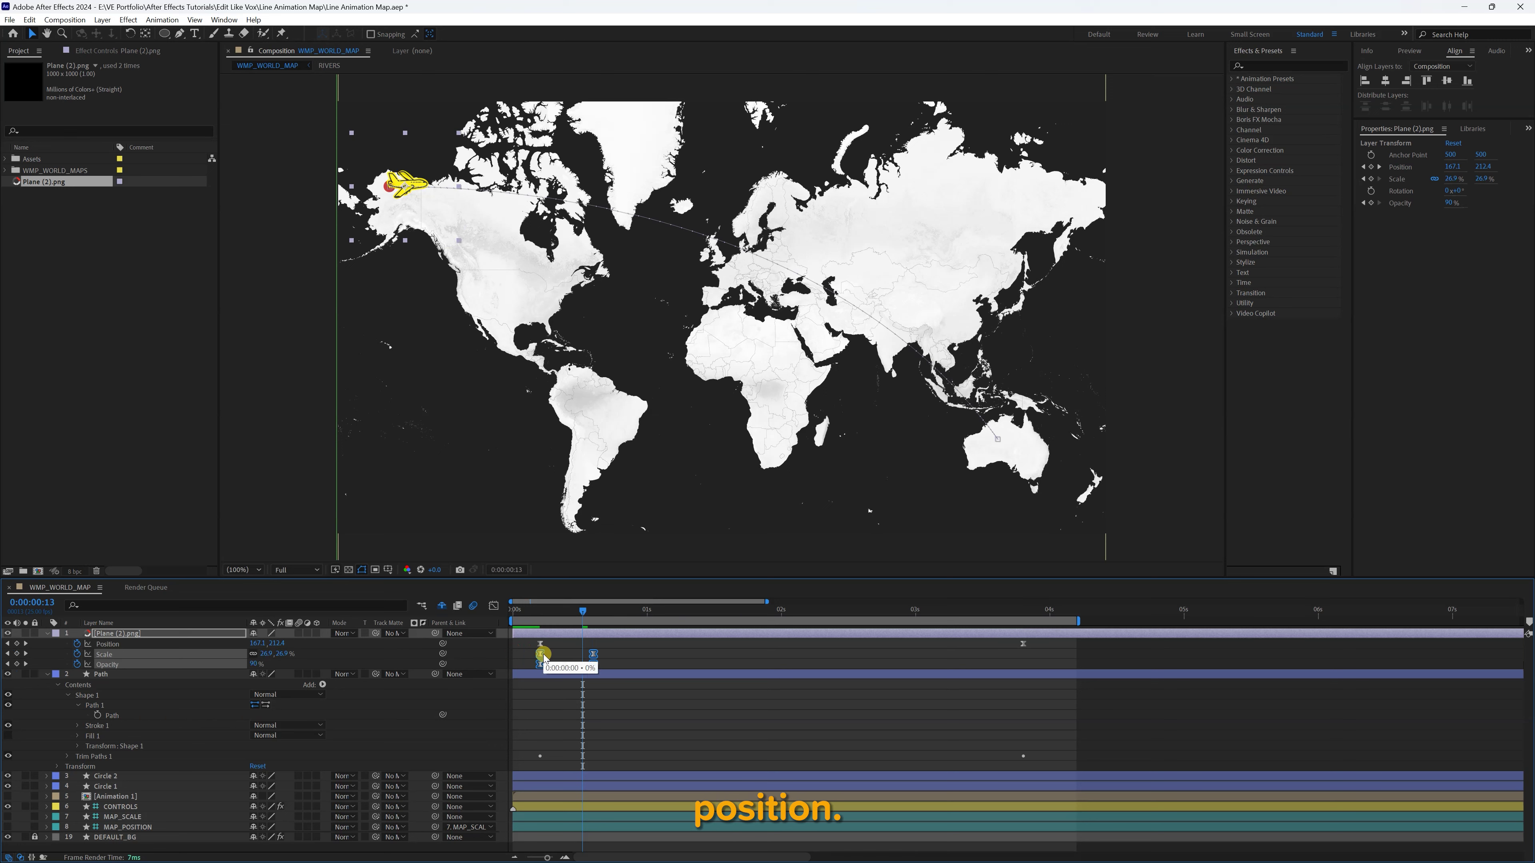
pyautogui.click(545, 612)
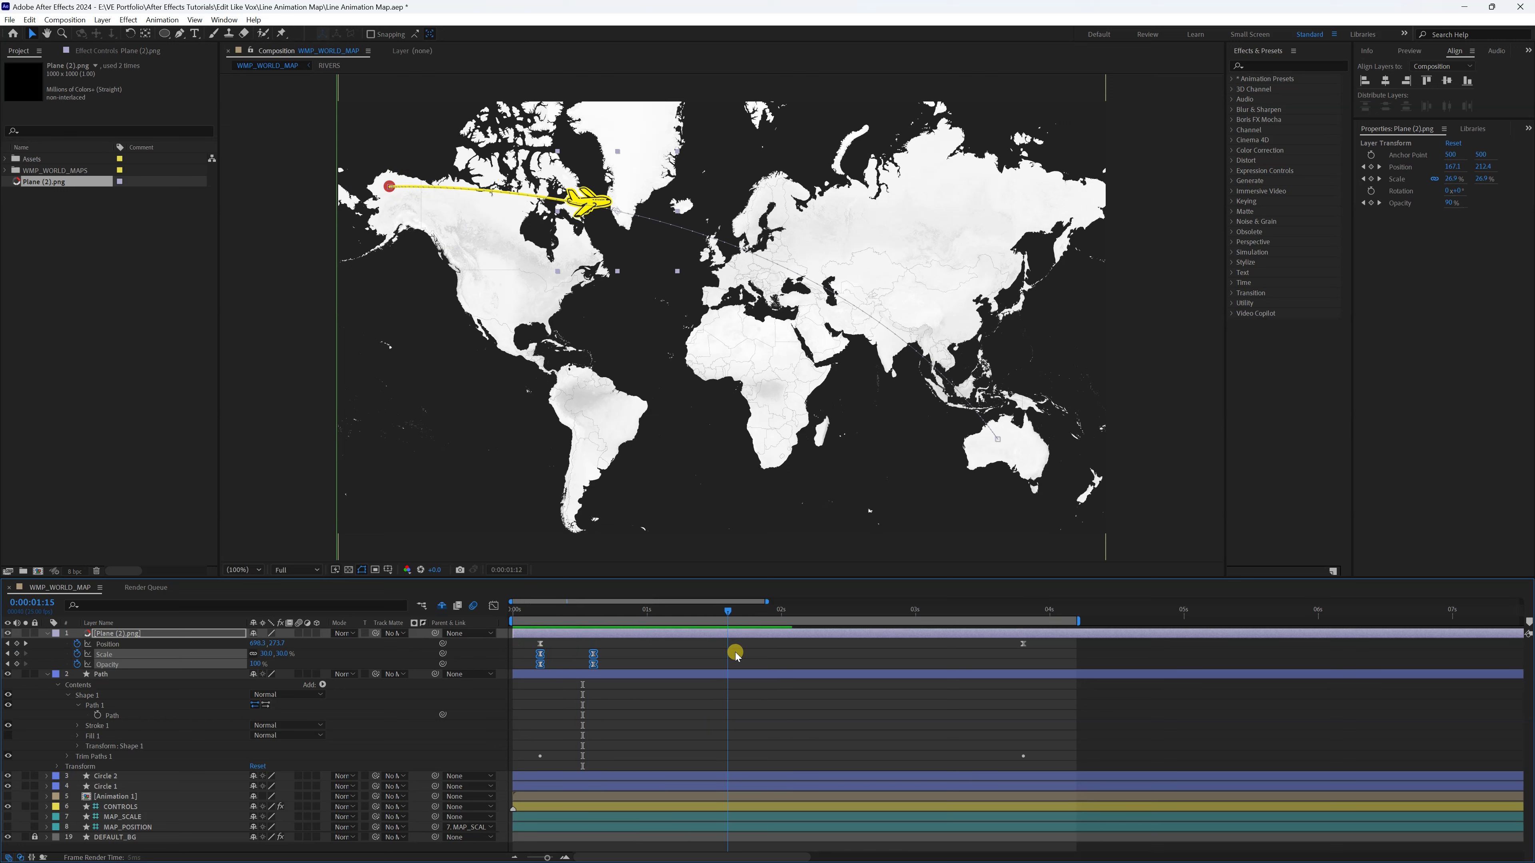
# - Copy the plane's Scale and Opacity keyframes and paste them at the last Position keyframe, 0:00:03:20
pyautogui.click(627, 649)
pyautogui.moveTo(624, 651); pyautogui.dragTo(536, 668)
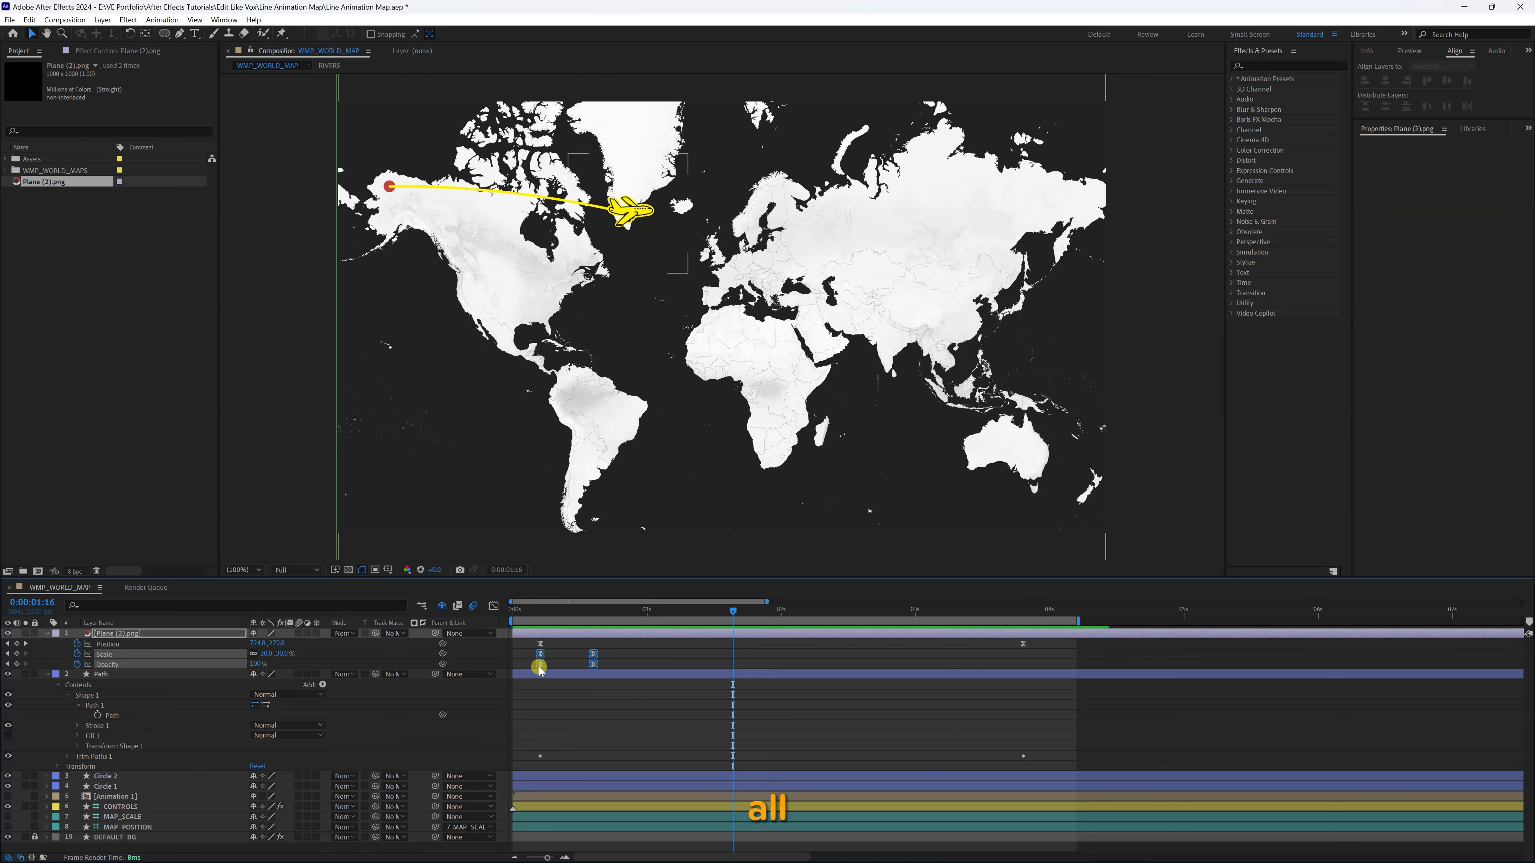
pyautogui.hotkey('ctrl', 'c')
pyautogui.moveTo(733, 612); pyautogui.dragTo(1025, 650)
pyautogui.hotkey('ctrl', 'v')
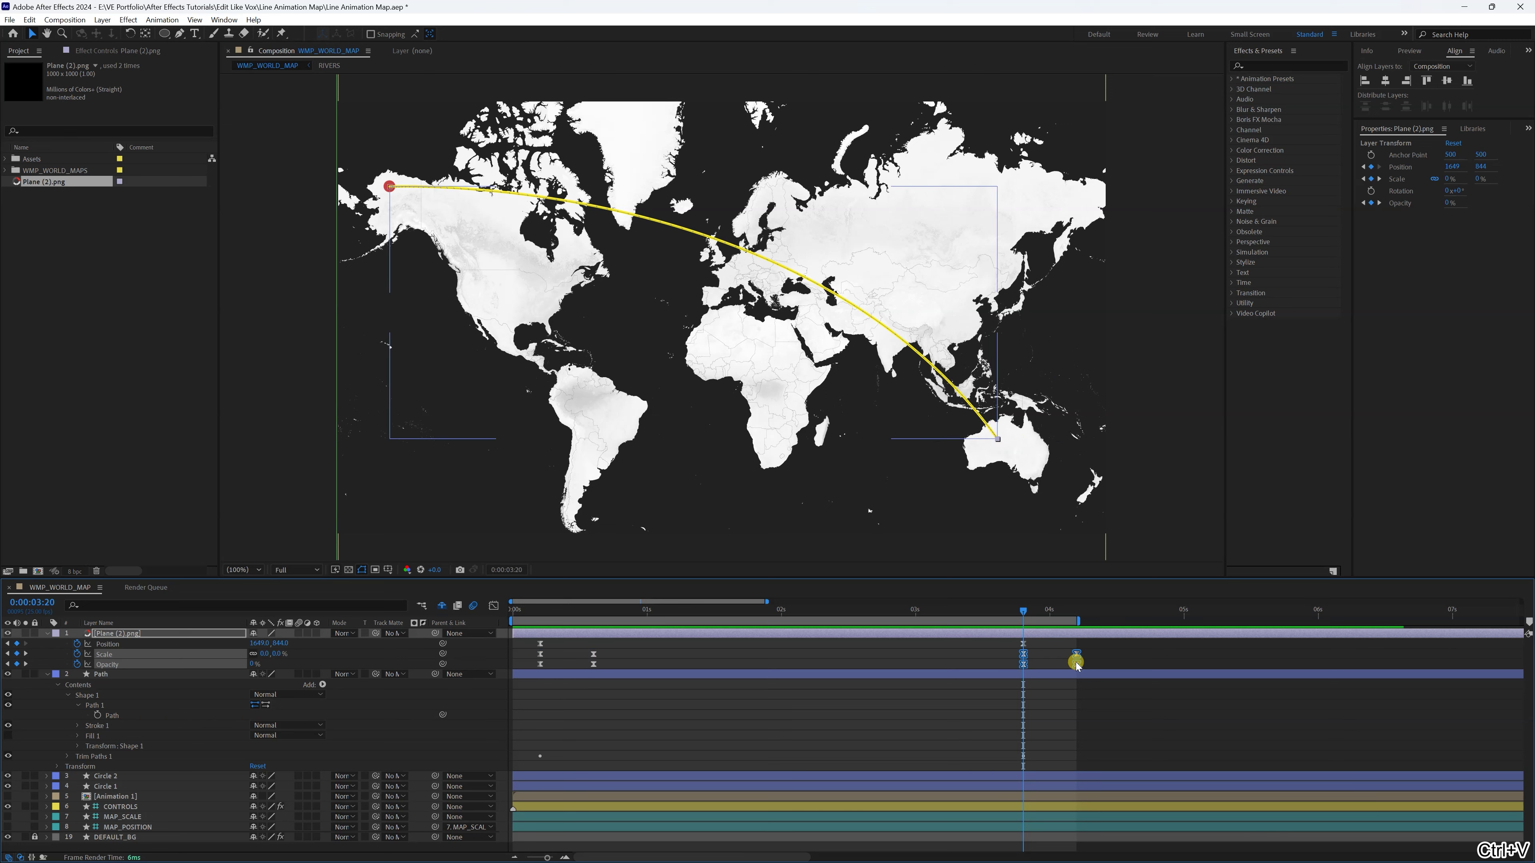
# - Move the pasted keyframes earlier so they end at the last Position keyframe, and time-reverse them
pyautogui.moveTo(1048, 657); pyautogui.dragTo(1032, 656)
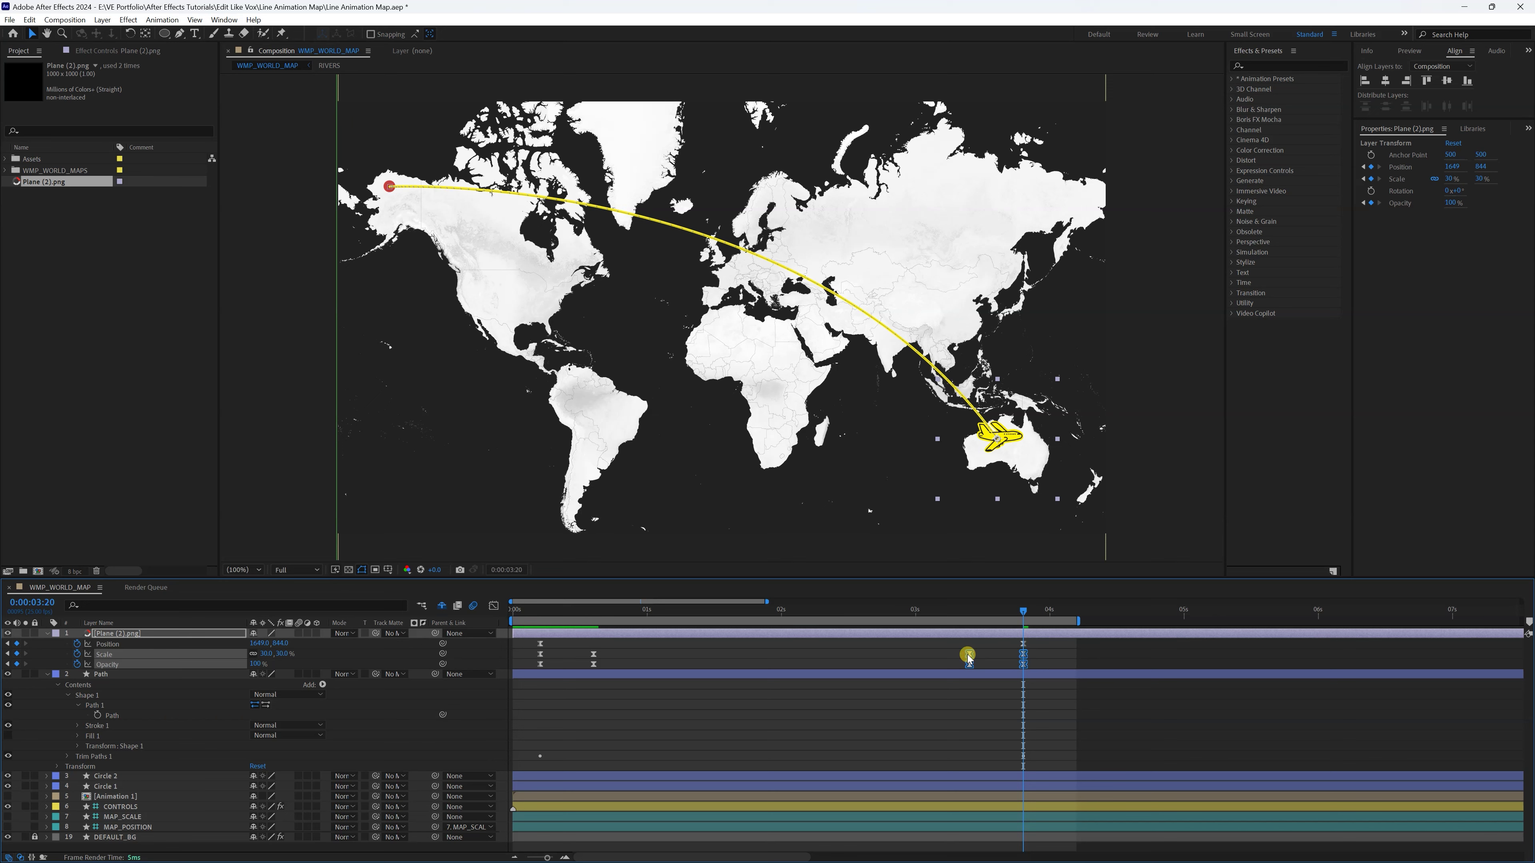
pyautogui.rightClick(967, 655)
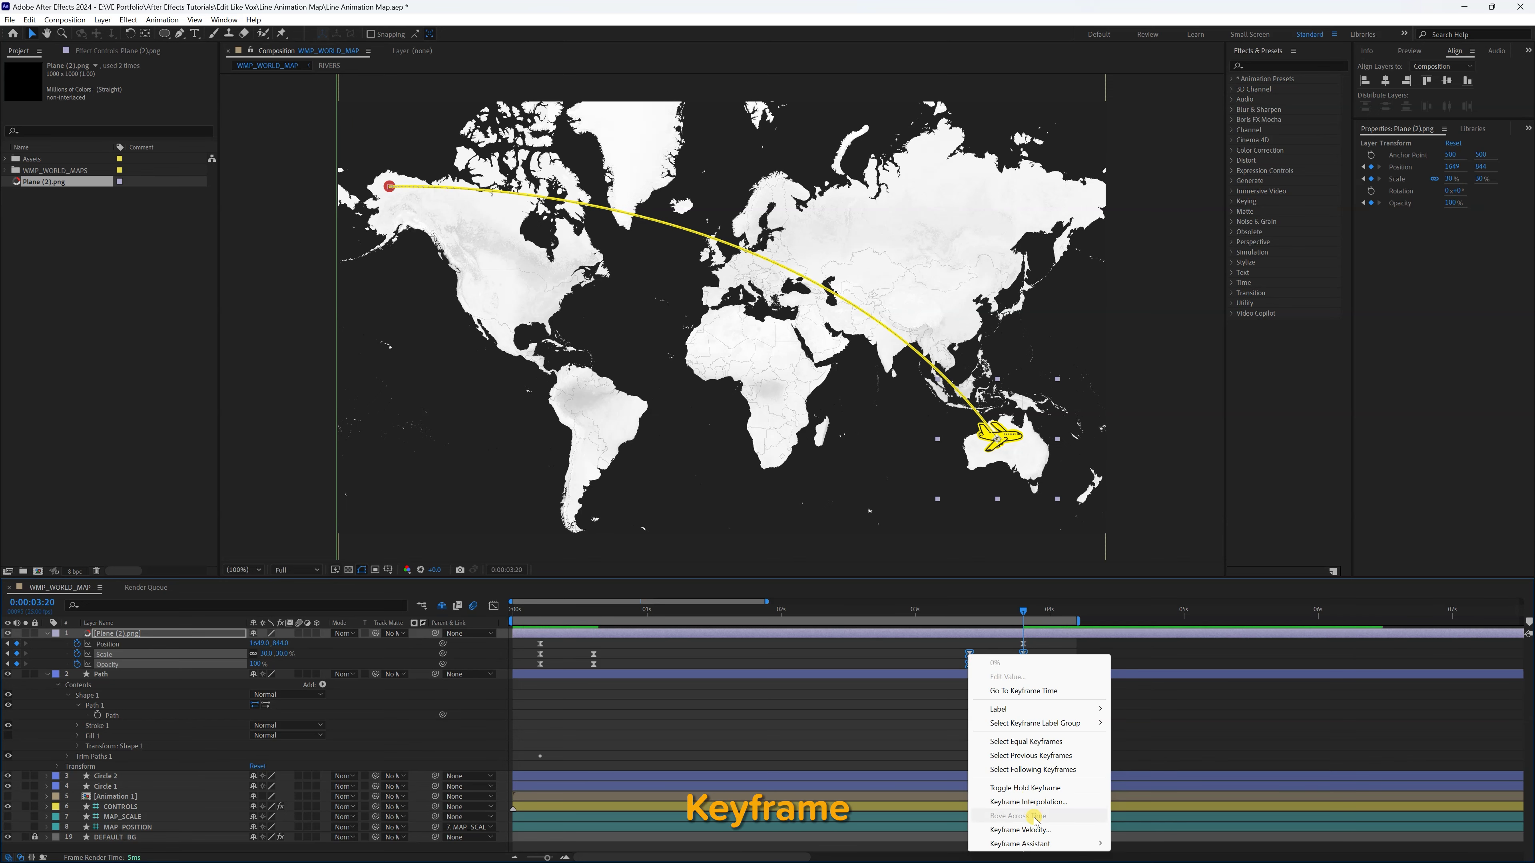
pyautogui.moveTo(1036, 843)
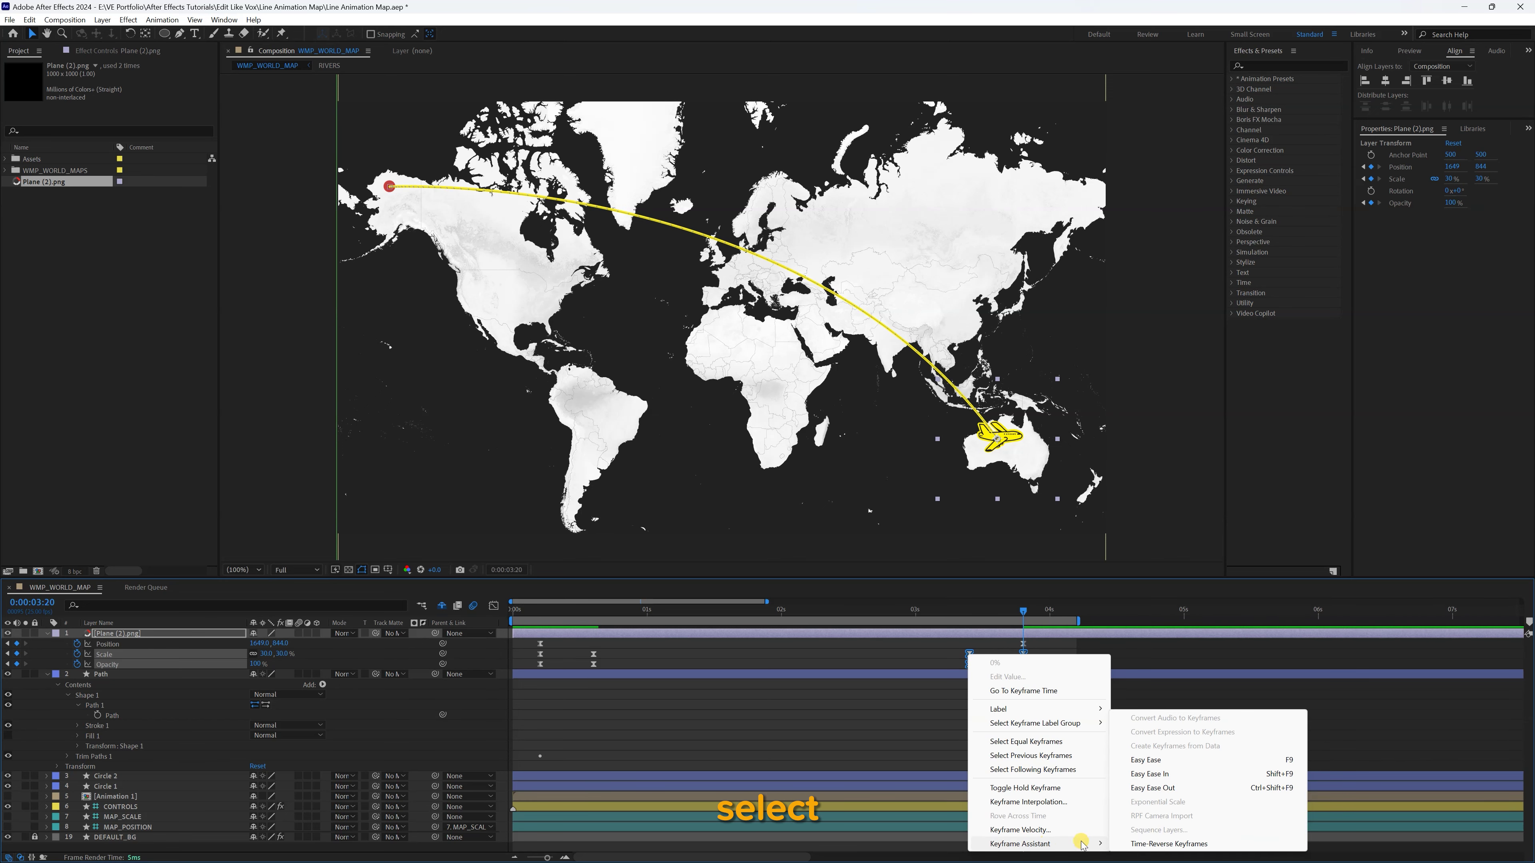
pyautogui.click(1164, 844)
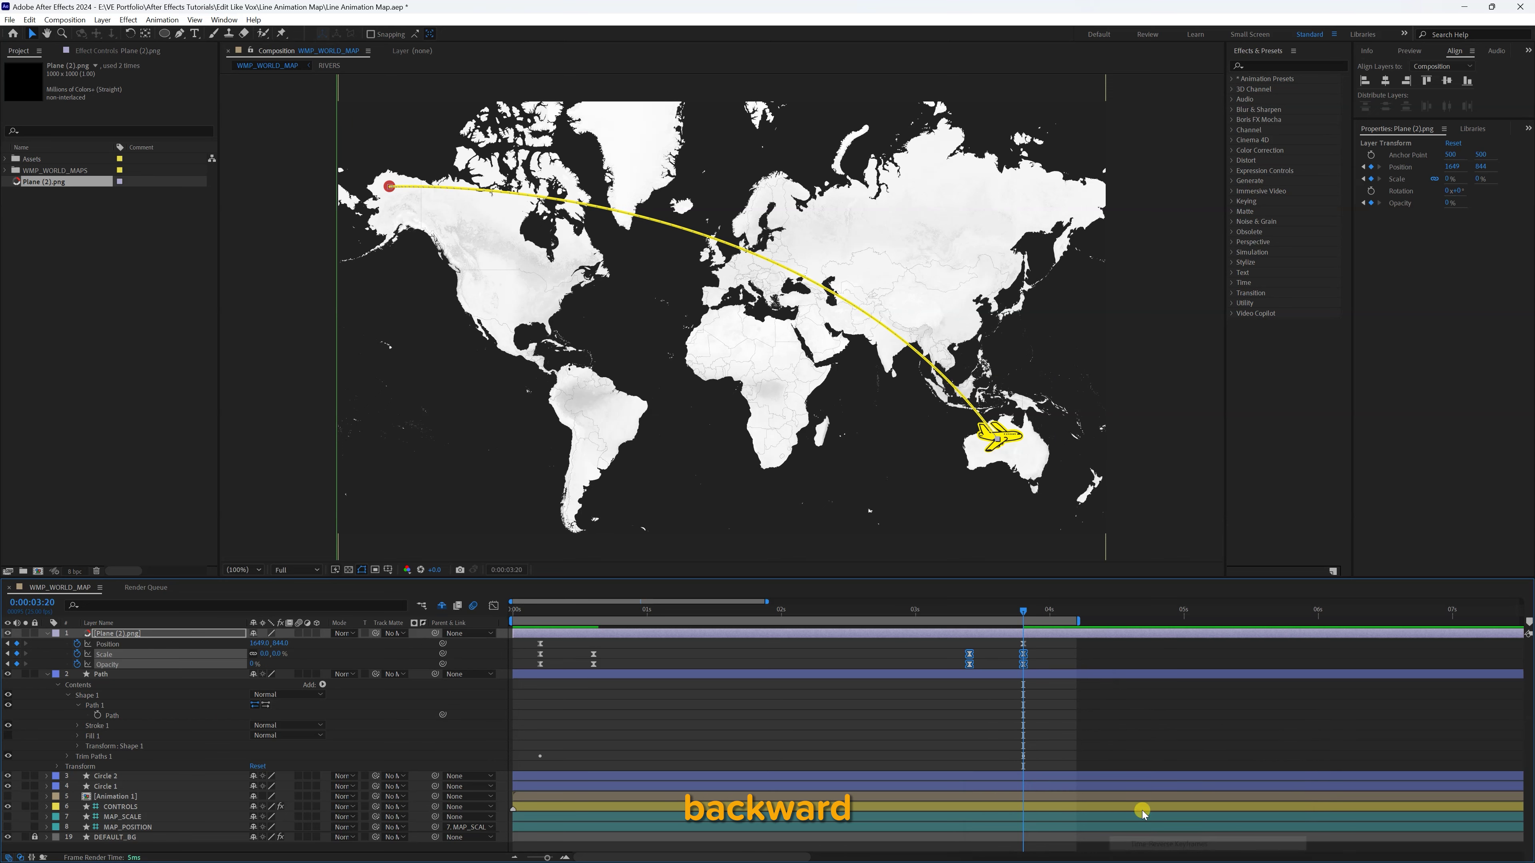
pyautogui.moveTo(963, 615); pyautogui.dragTo(982, 620)
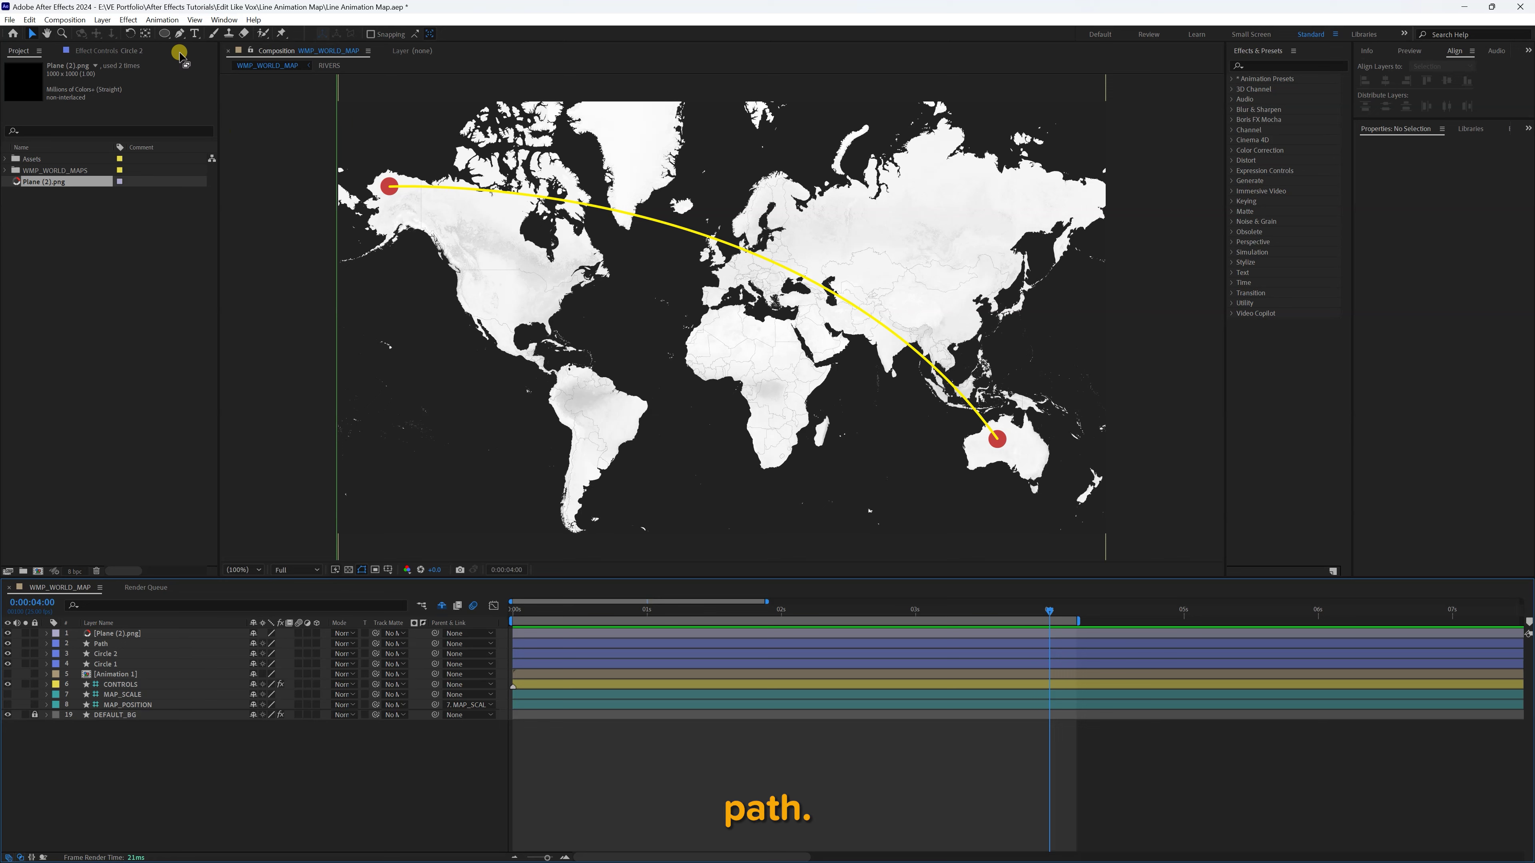
# - With the Pen tool, create a straight line from the Alaska circle to the Australia circle and set its fill to none
pyautogui.click(179, 34)
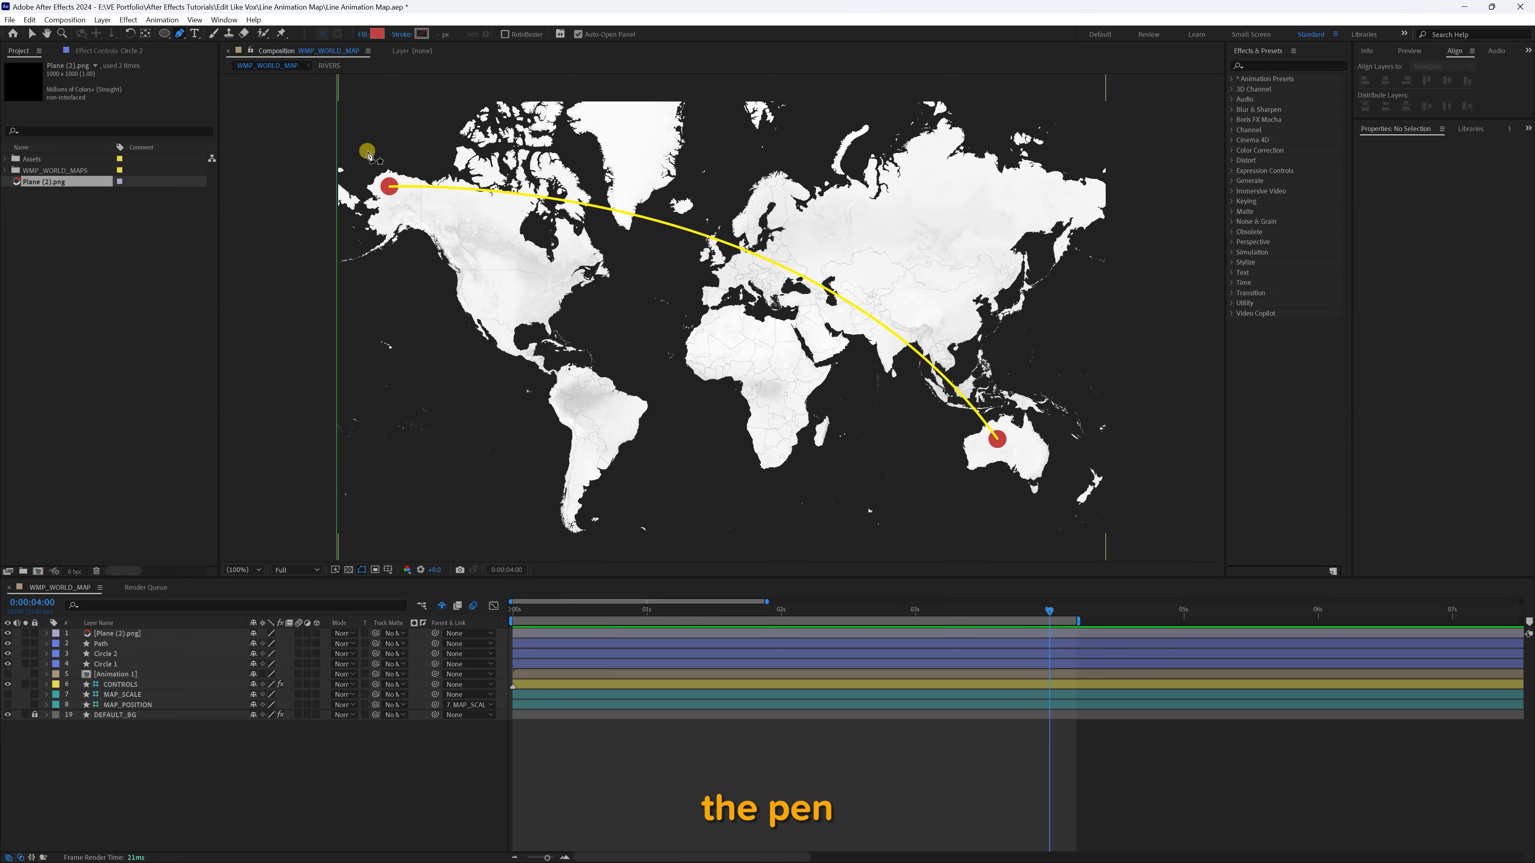
pyautogui.click(389, 188)
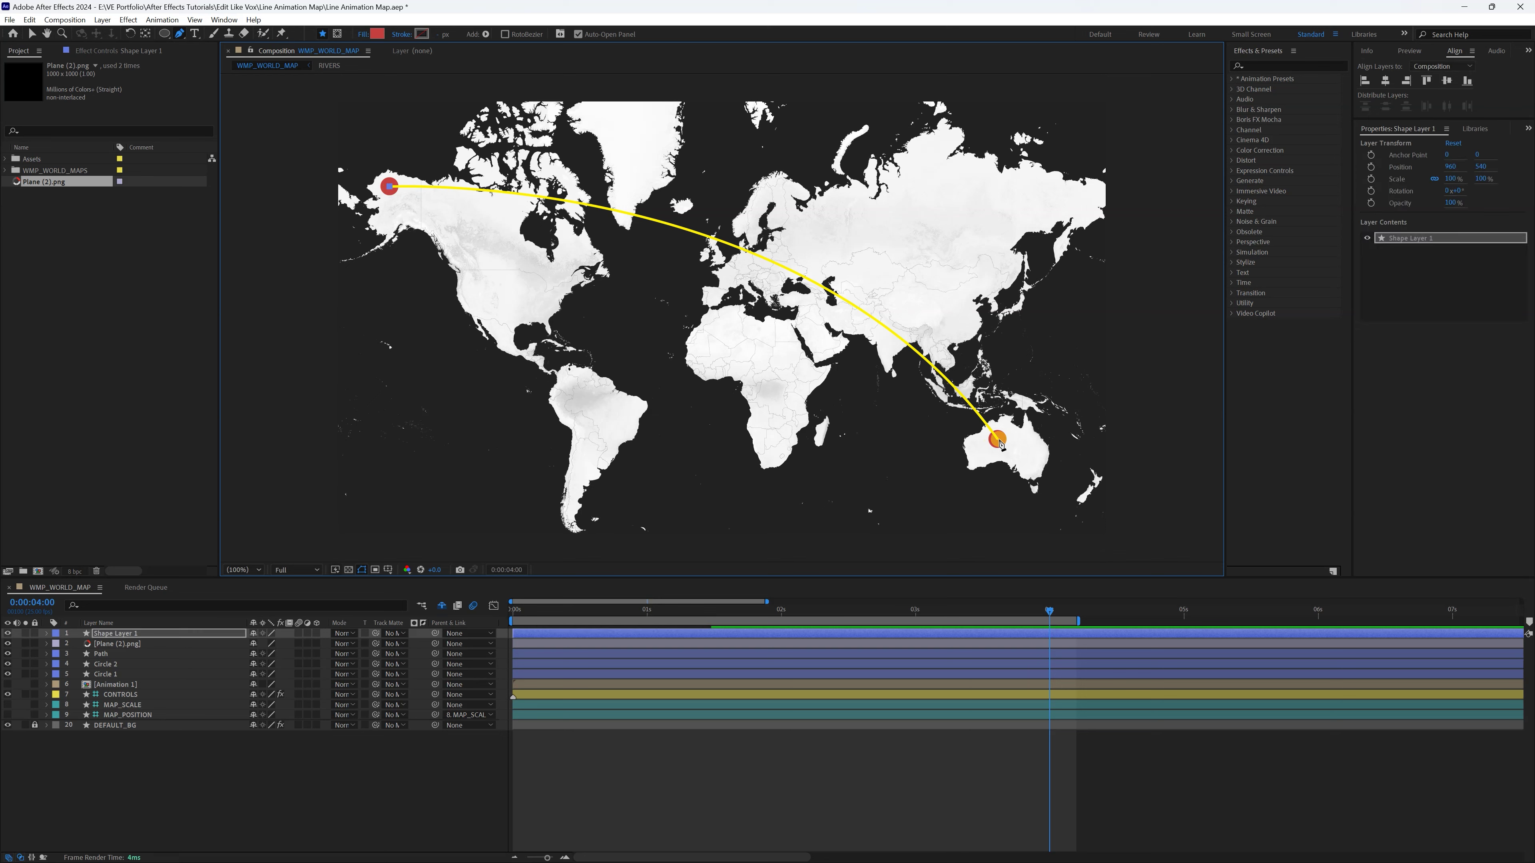
pyautogui.click(998, 442)
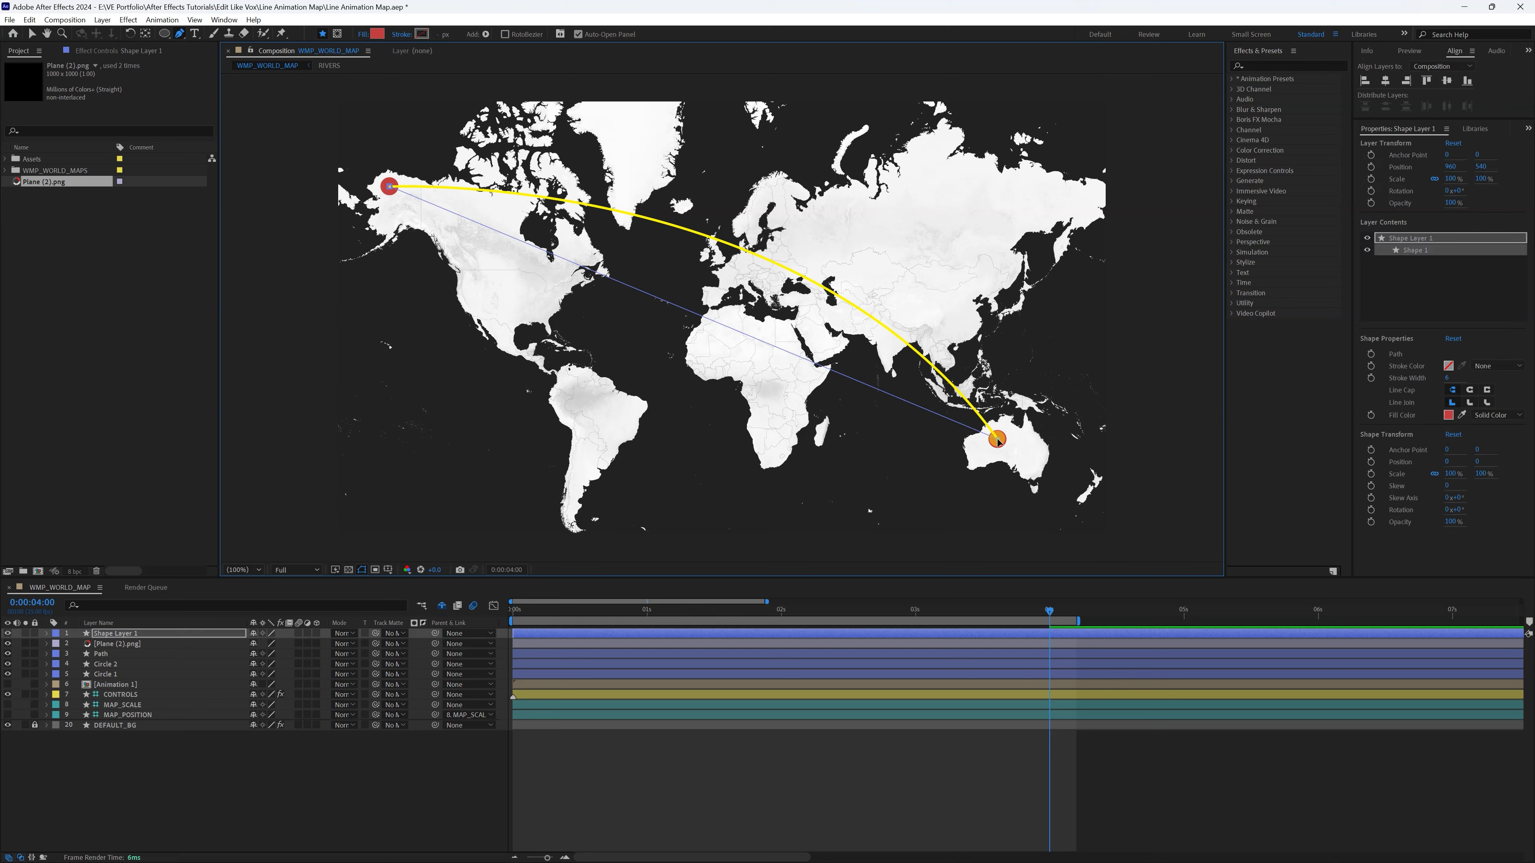
pyautogui.click(363, 35)
pyautogui.click(342, 185)
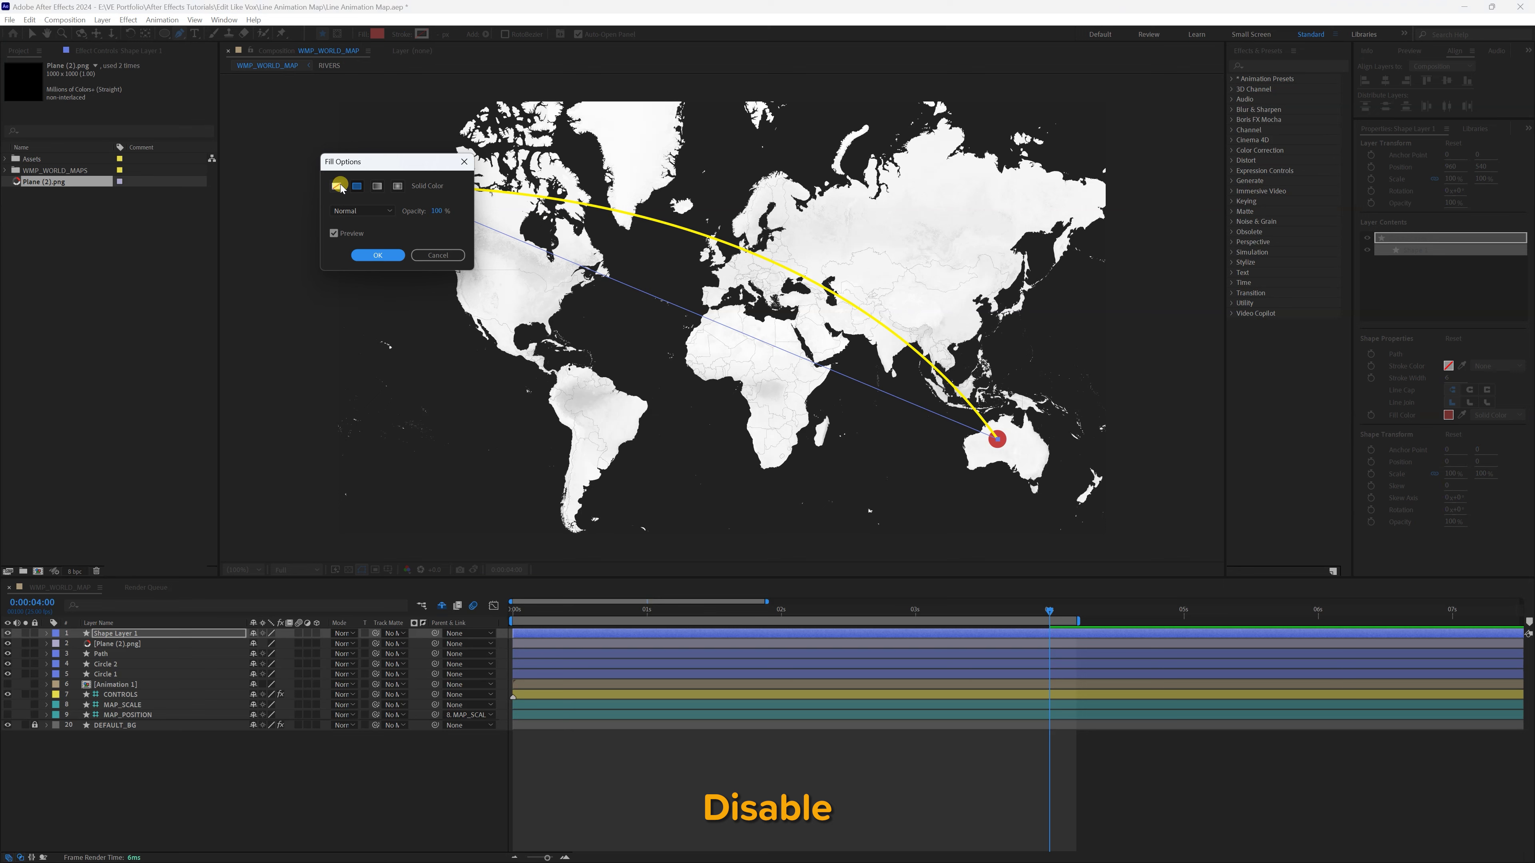
pyautogui.click(373, 252)
# - Give the straight line a solid black stroke
pyautogui.click(402, 34)
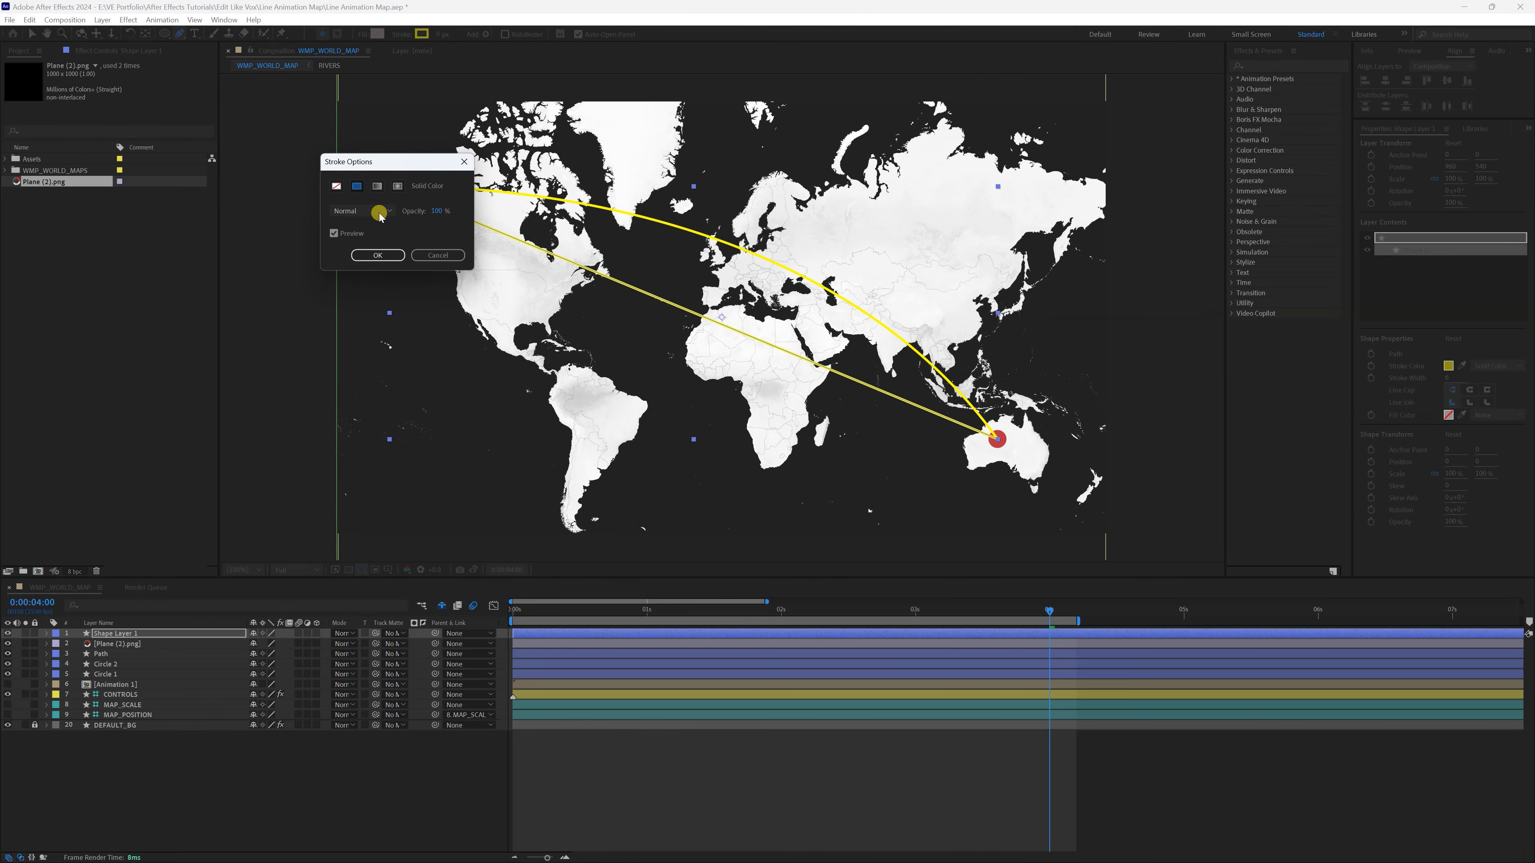
pyautogui.click(385, 255)
pyautogui.click(422, 34)
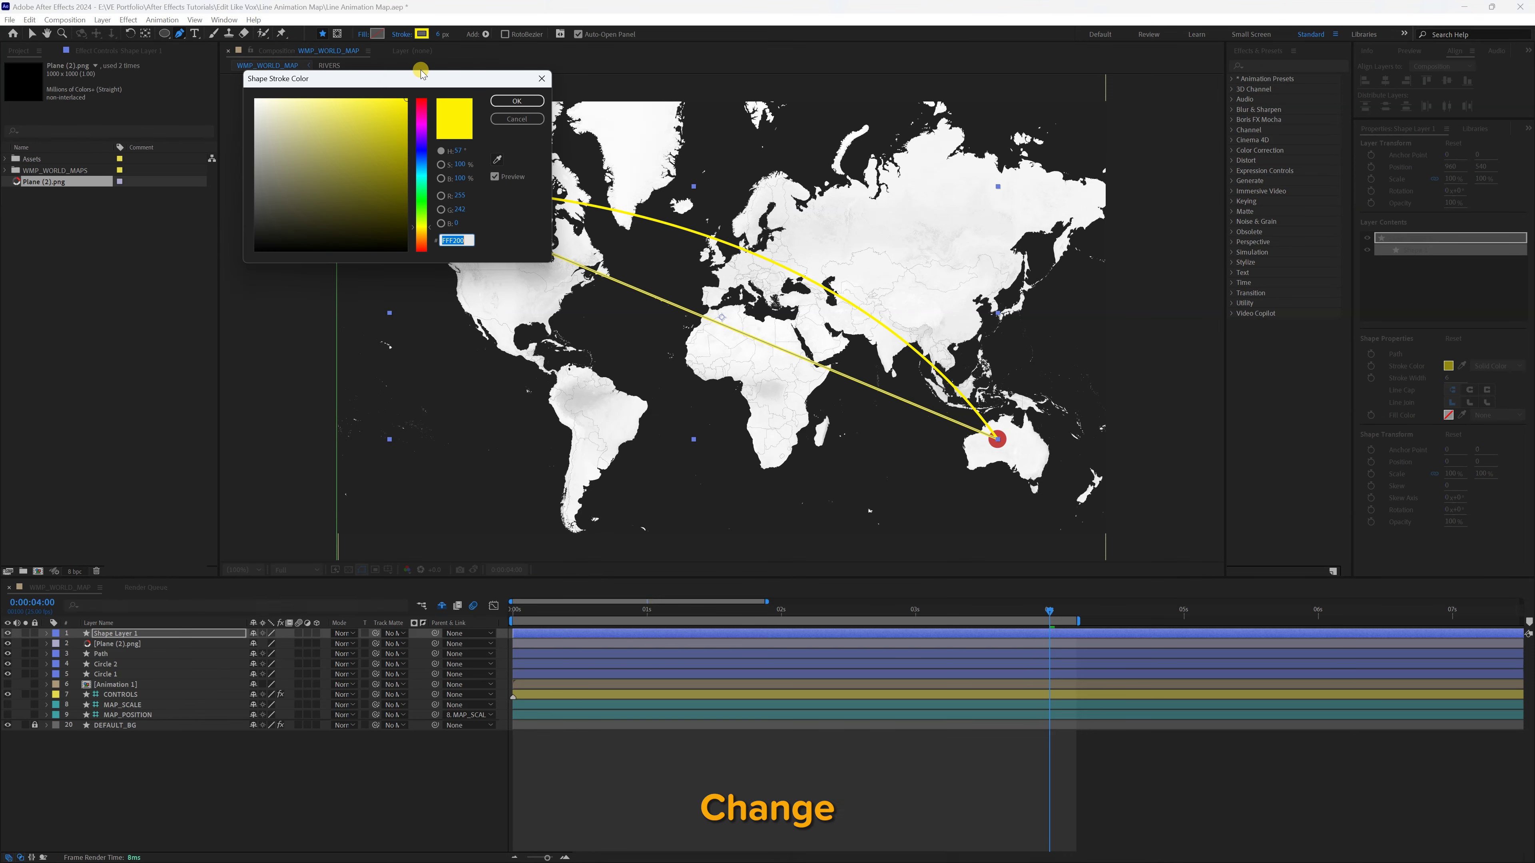
pyautogui.moveTo(281, 215); pyautogui.dragTo(259, 249)
pyautogui.click(516, 100)
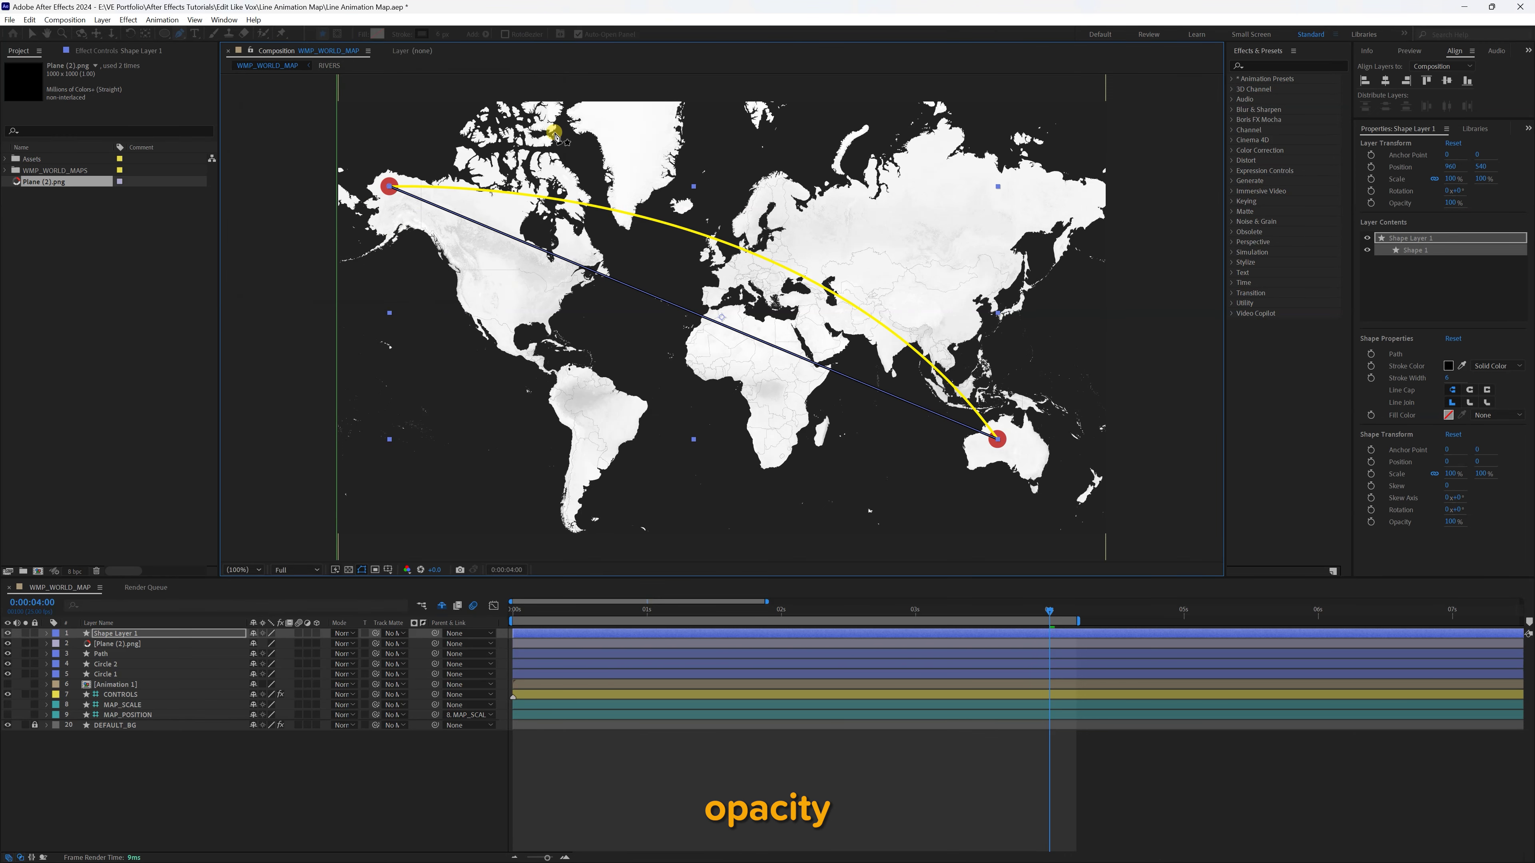
# - Set the straight line layer's opacity to 50% and place the layer beneath the Path layer
pyautogui.click(1449, 203)
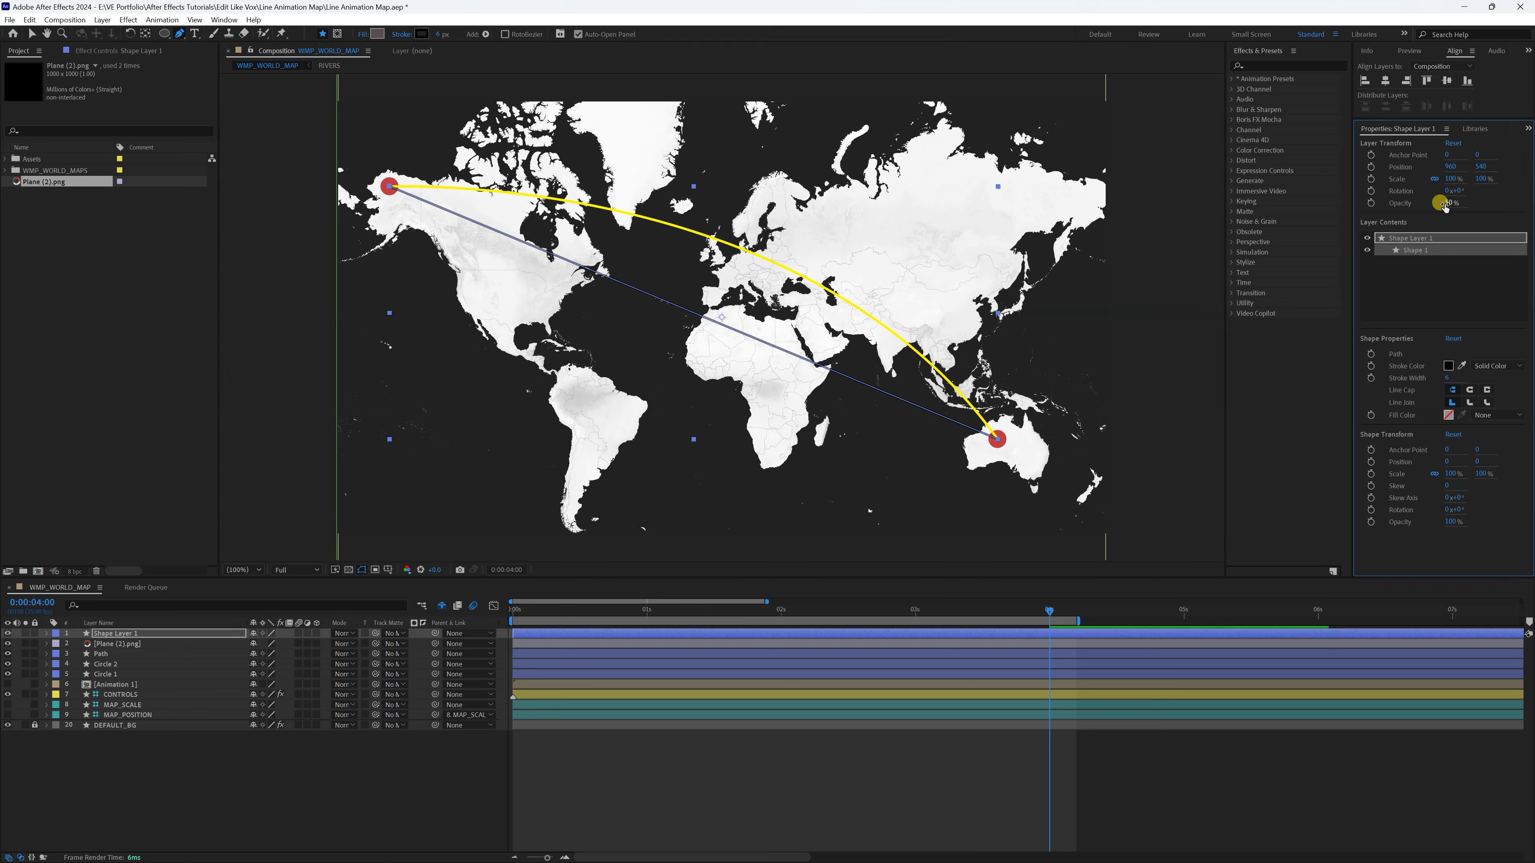
pyautogui.click(29, 38)
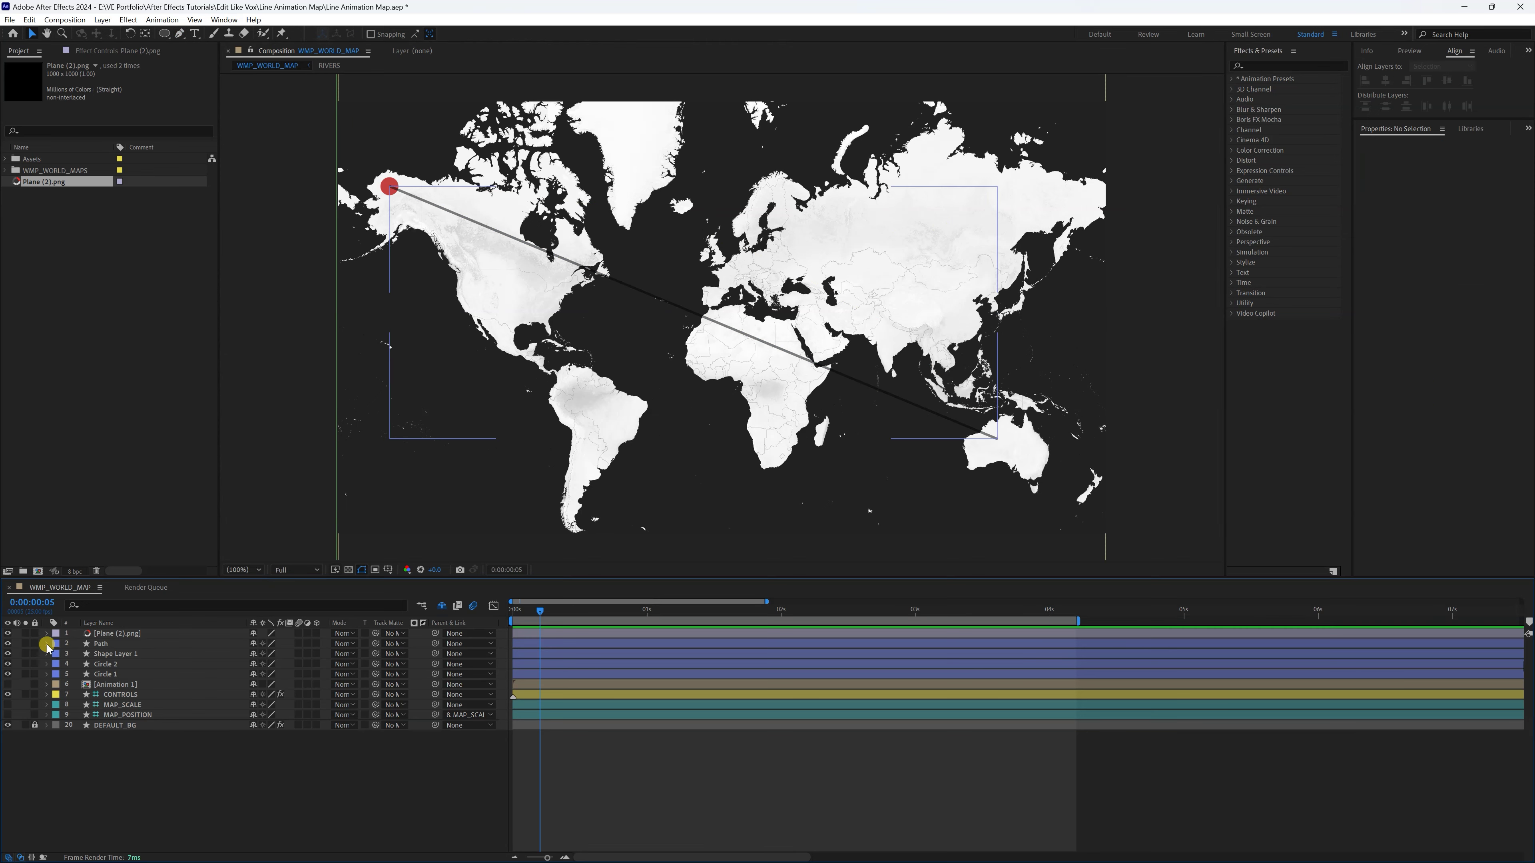
# - Rename the straight line layer Shadow, copy Trim Paths 1 from the Path layer onto it, and preview the animation
pyautogui.click(47, 644)
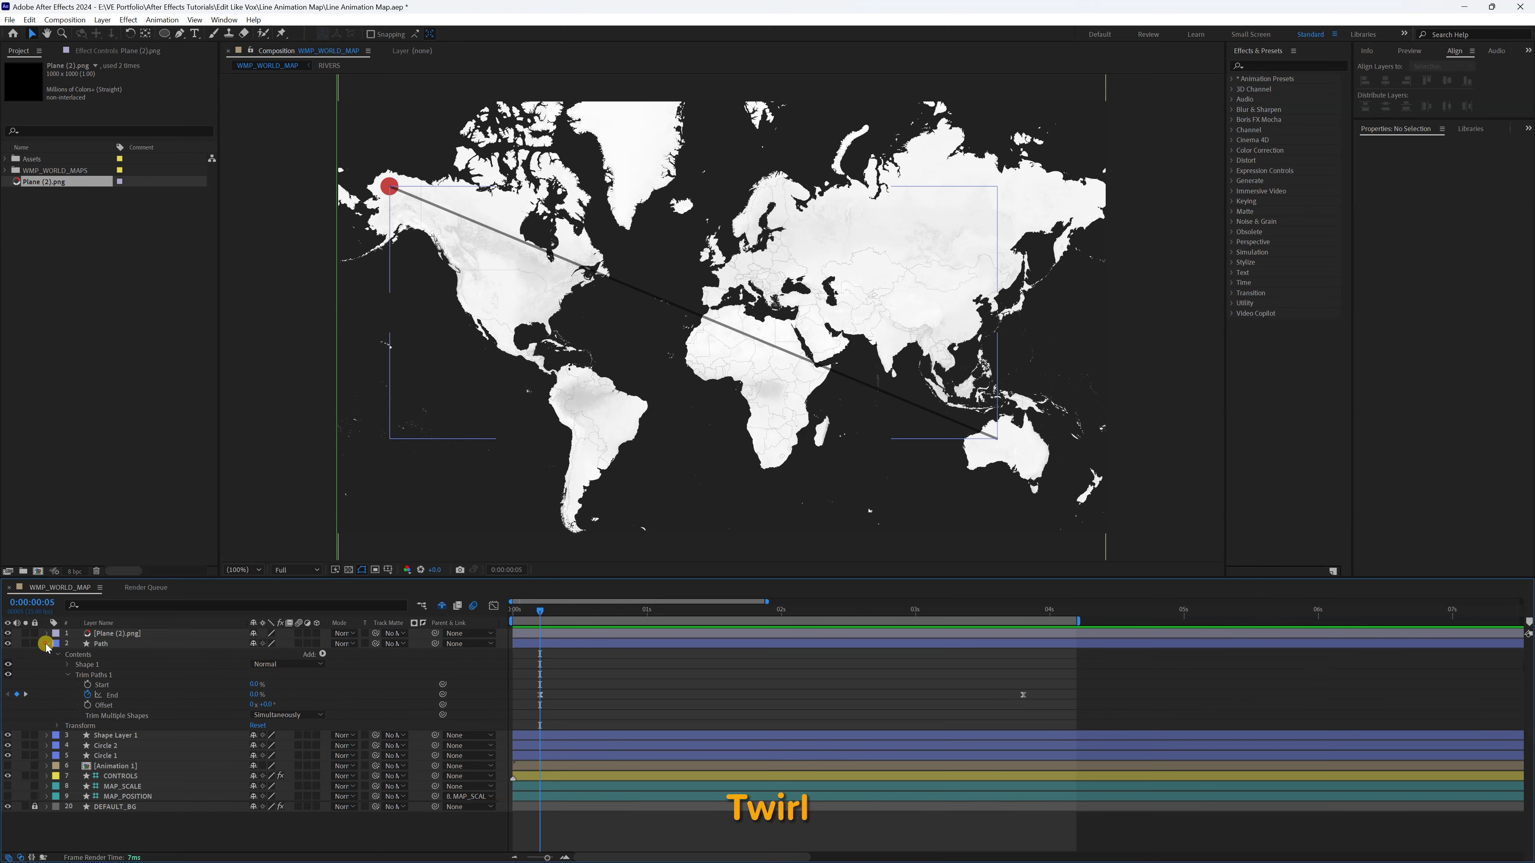
pyautogui.click(66, 675)
pyautogui.click(66, 675)
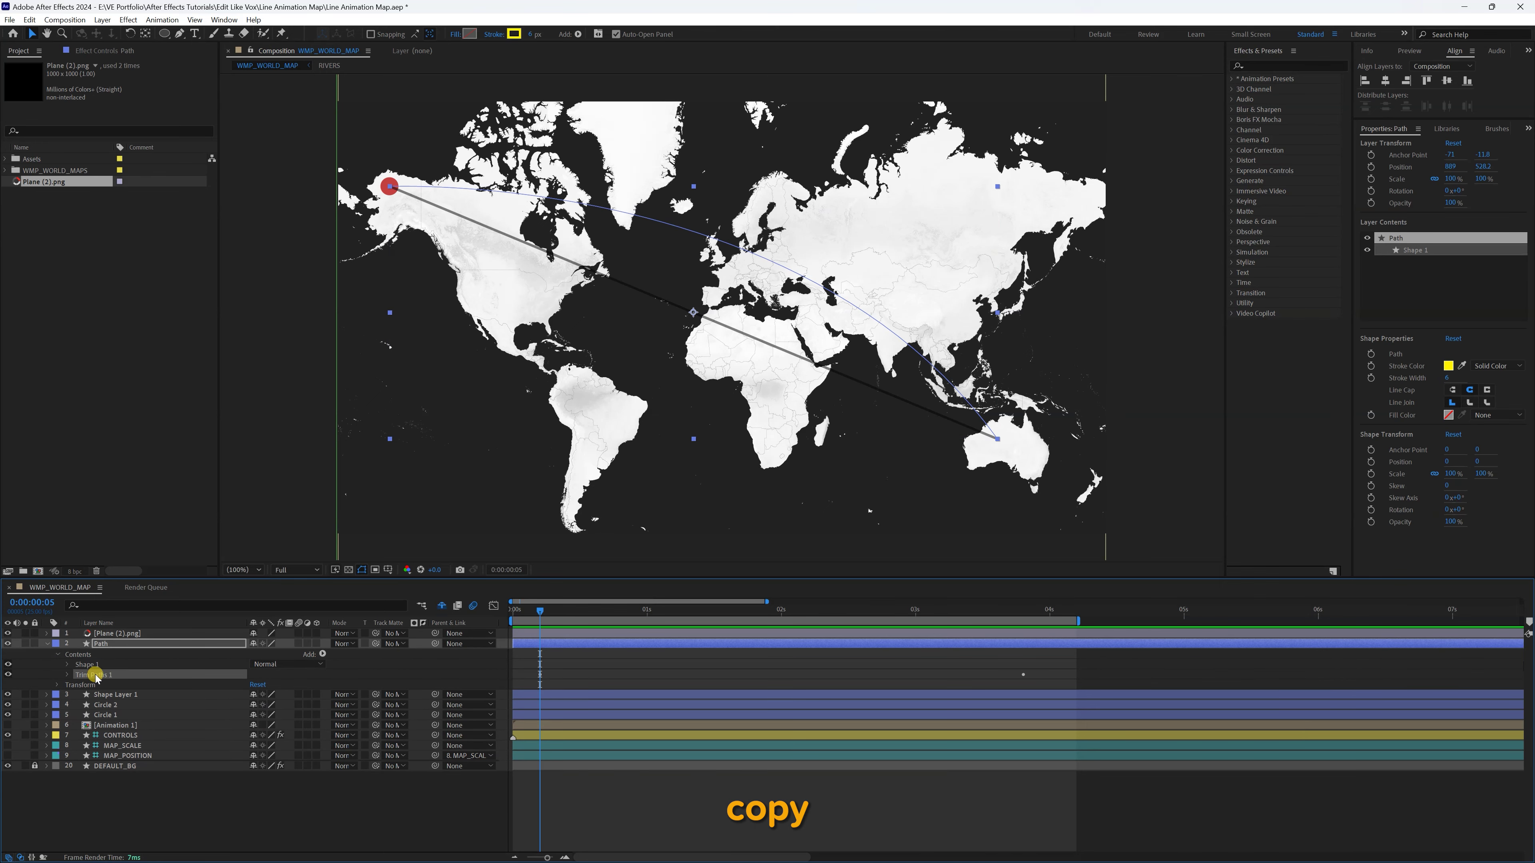
pyautogui.click(102, 694)
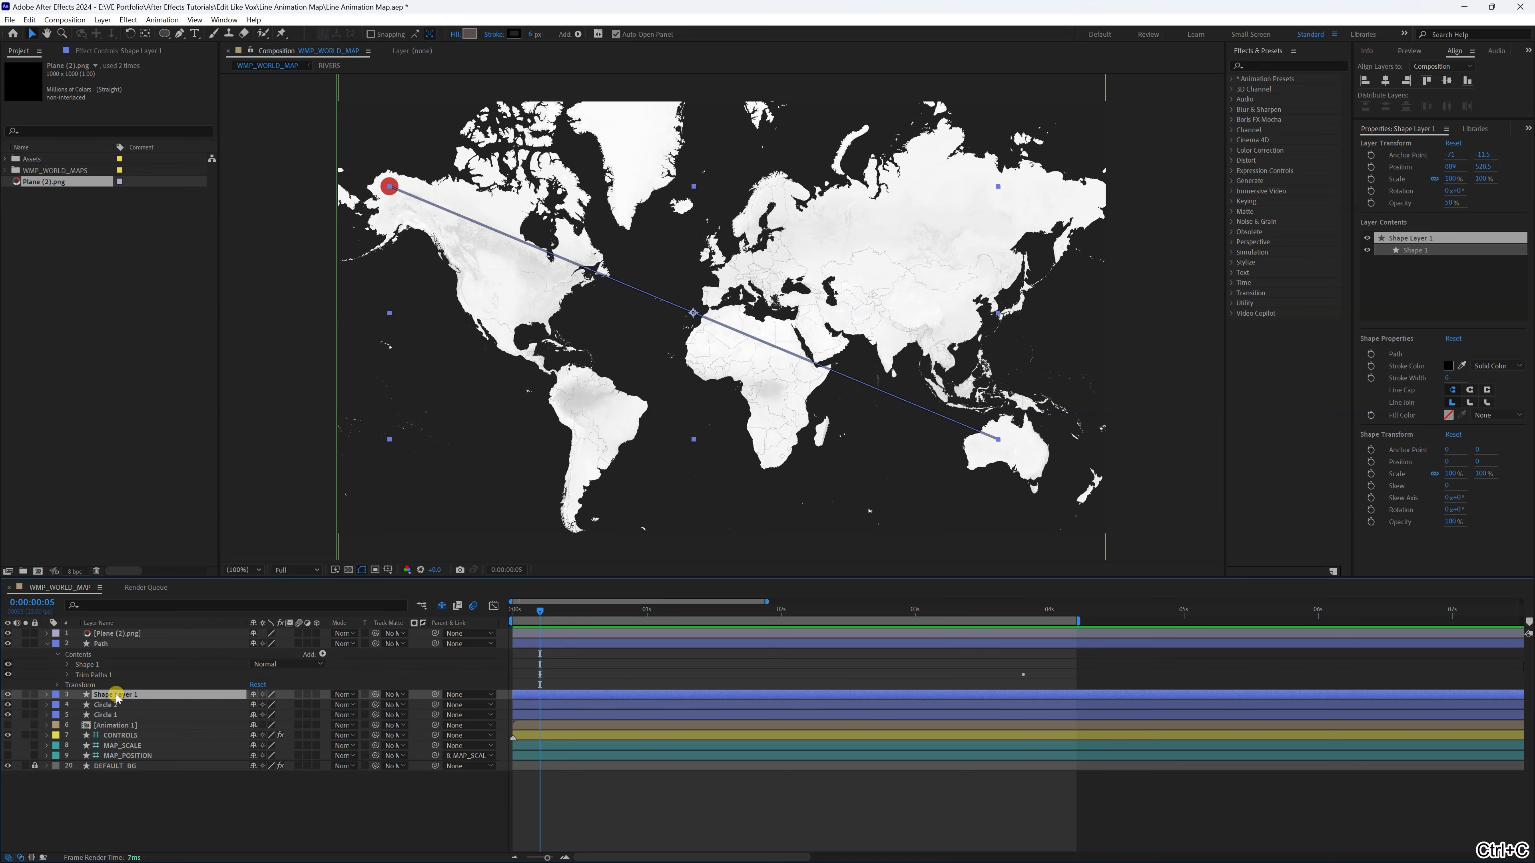
pyautogui.press('Return')
pyautogui.write('Shadow')
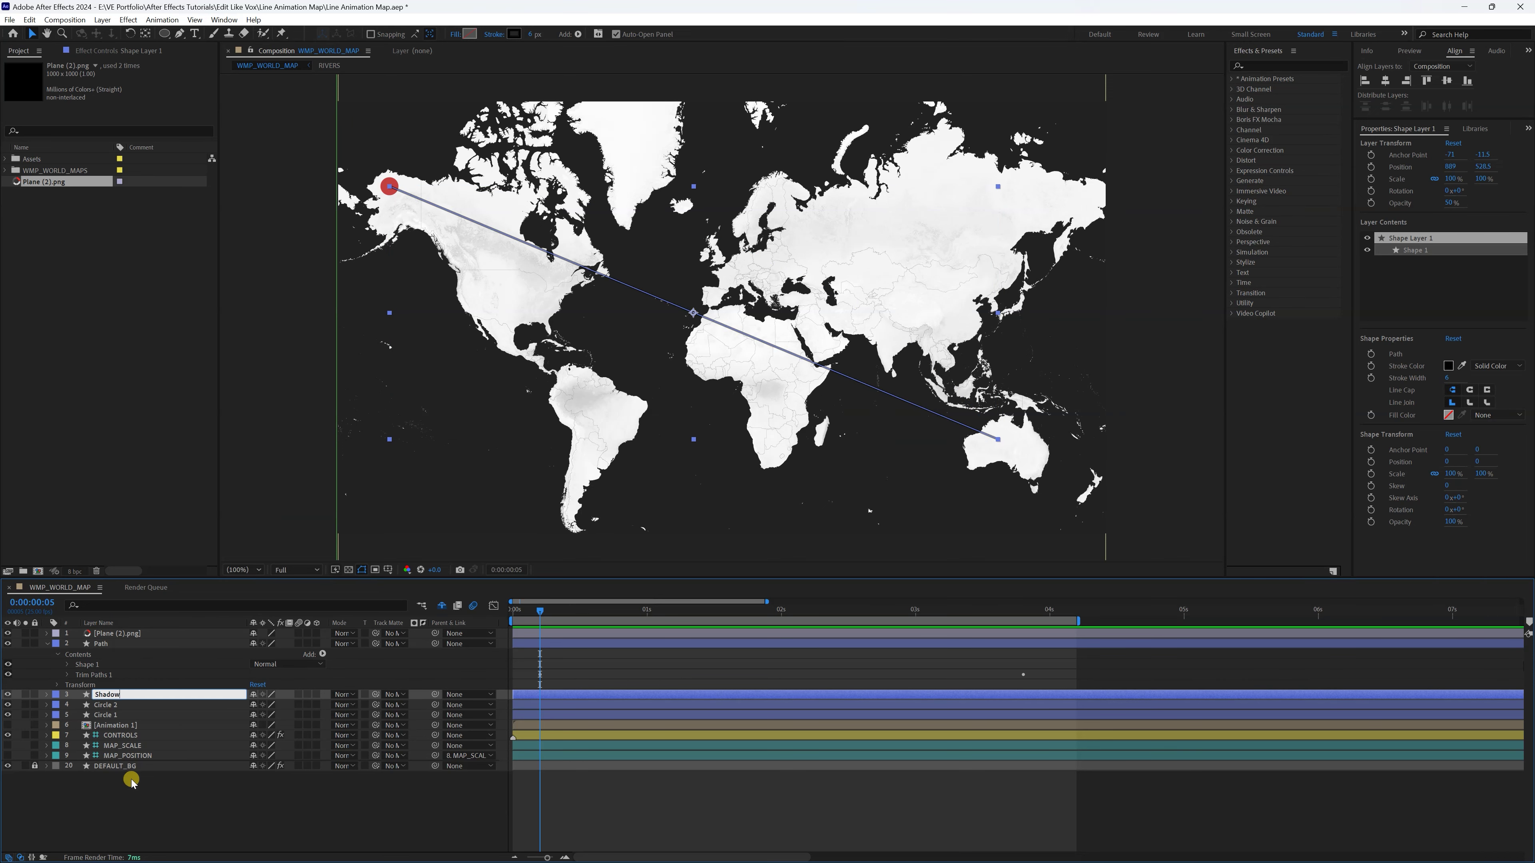
pyautogui.press('Return')
pyautogui.hotkey('ctrl', 'v')
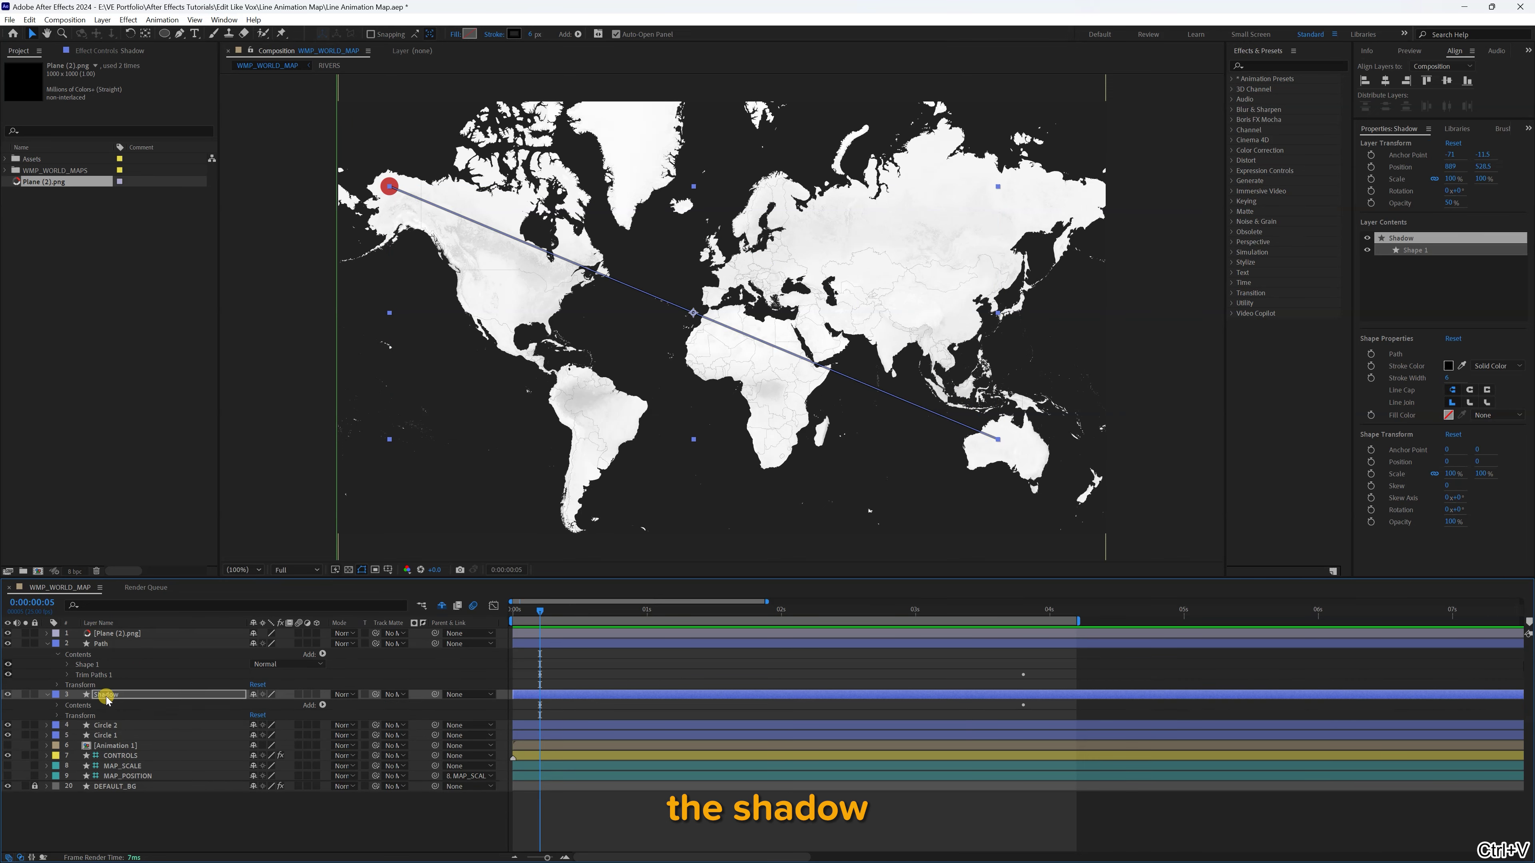
pyautogui.click(98, 705)
pyautogui.press('space')
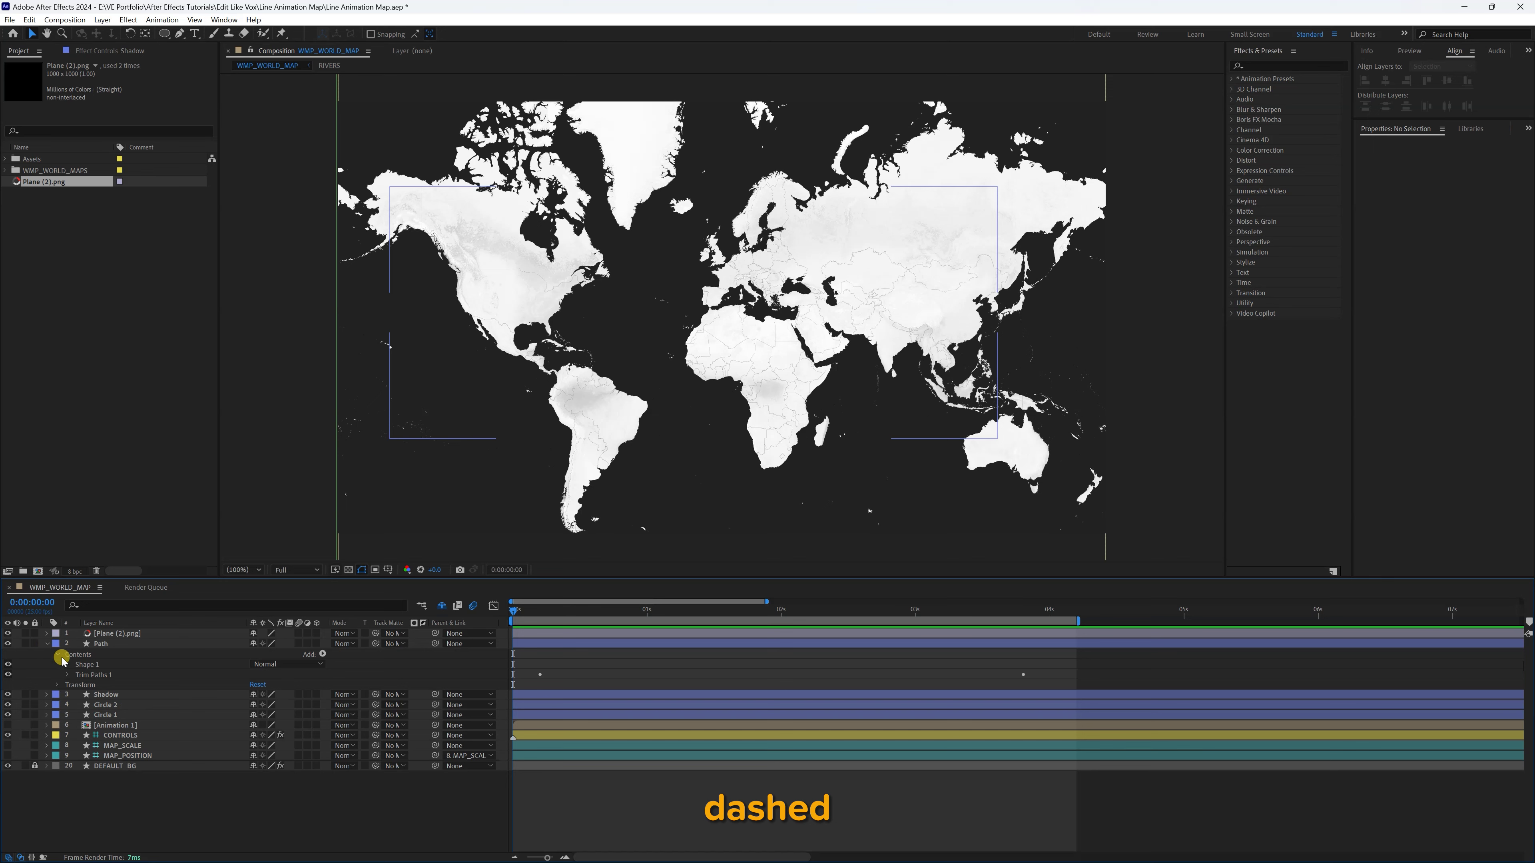
# - Add dashes to the Path layer's Stroke 1, lengthen the dashes into clearly separated segments, and preview the animation
pyautogui.click(65, 664)
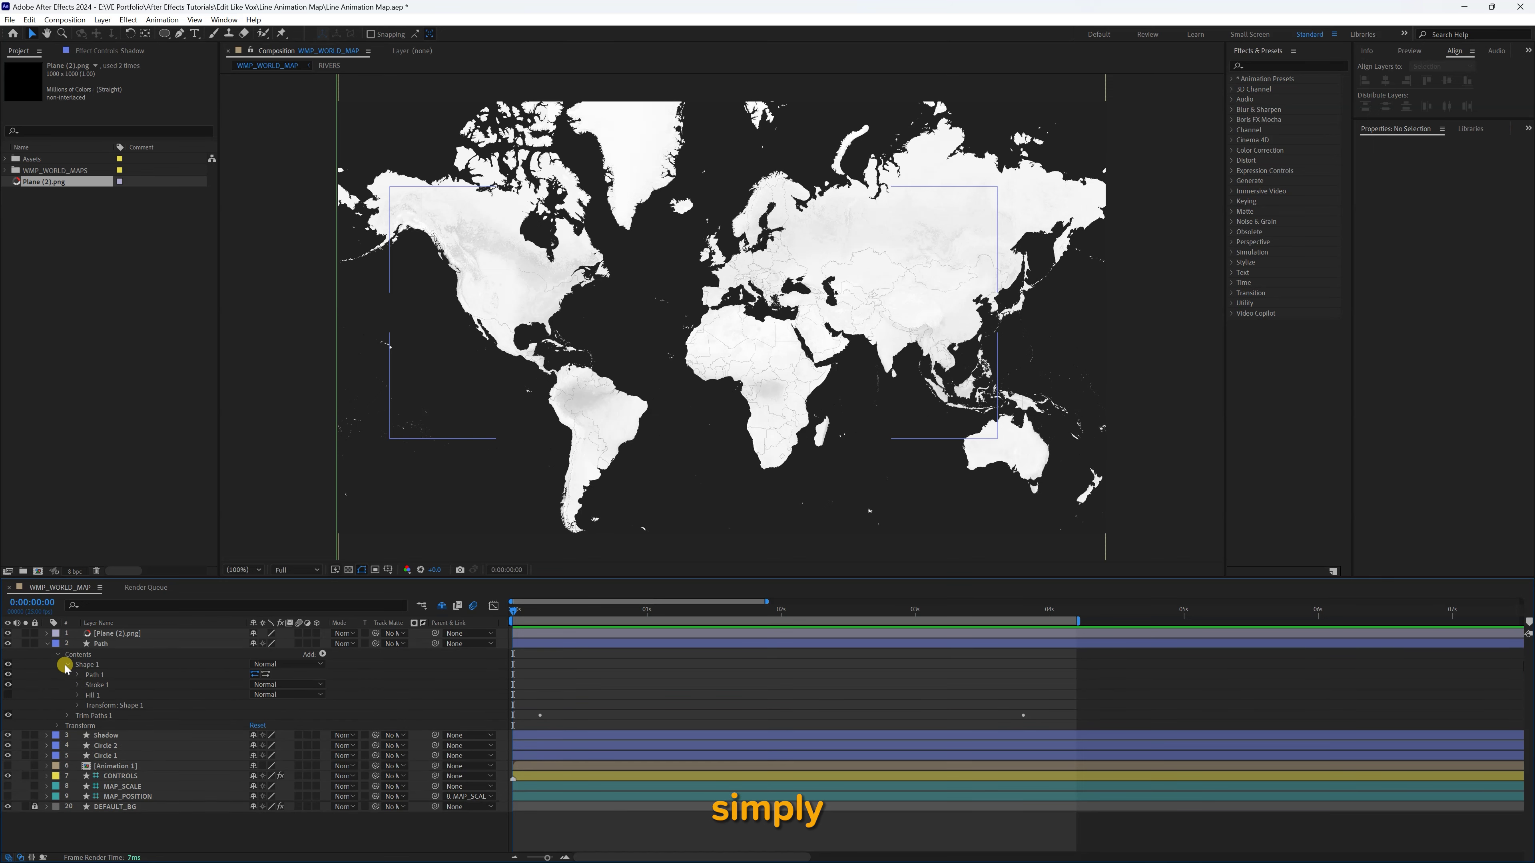
pyautogui.click(78, 684)
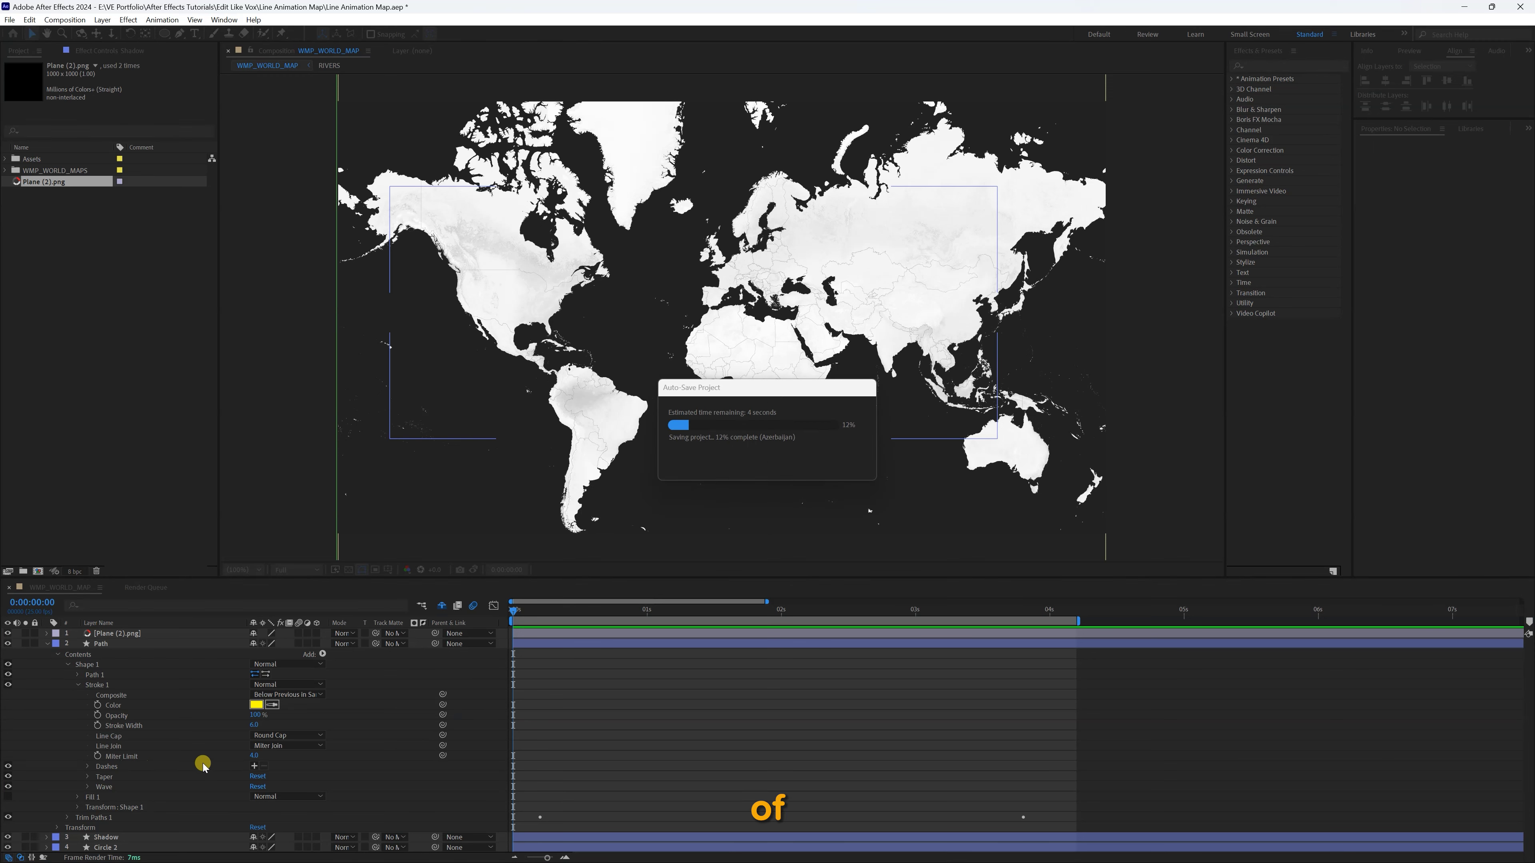
pyautogui.click(254, 767)
pyautogui.moveTo(779, 613); pyautogui.dragTo(991, 625)
pyautogui.moveTo(250, 779)
pyautogui.mouseDown()
pyautogui.moveTo(269, 771)
pyautogui.moveTo(236, 767)
pyautogui.mouseUp()
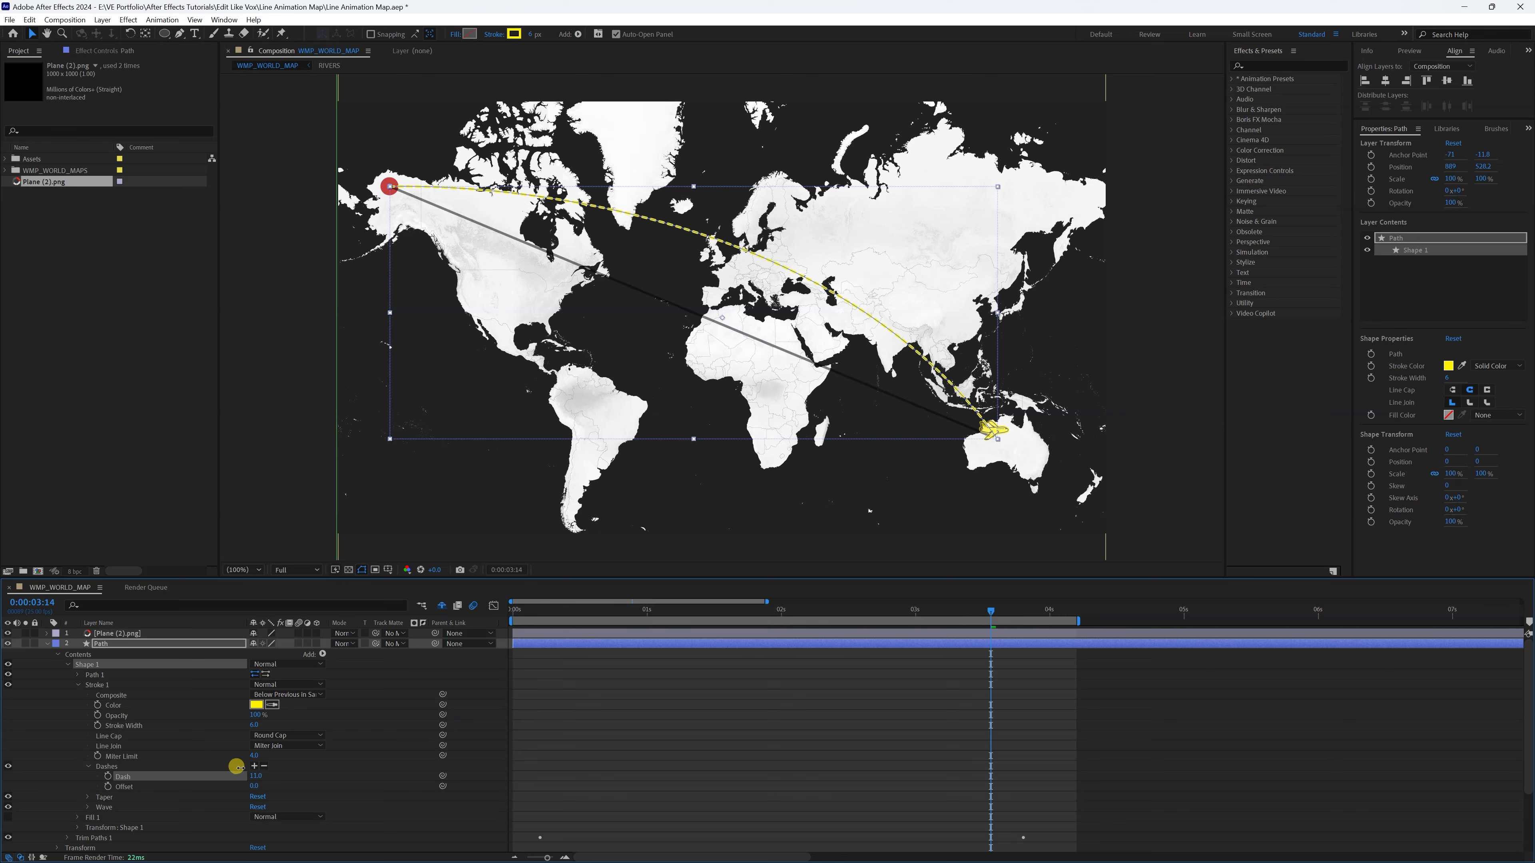
pyautogui.click(582, 675)
pyautogui.press('space')
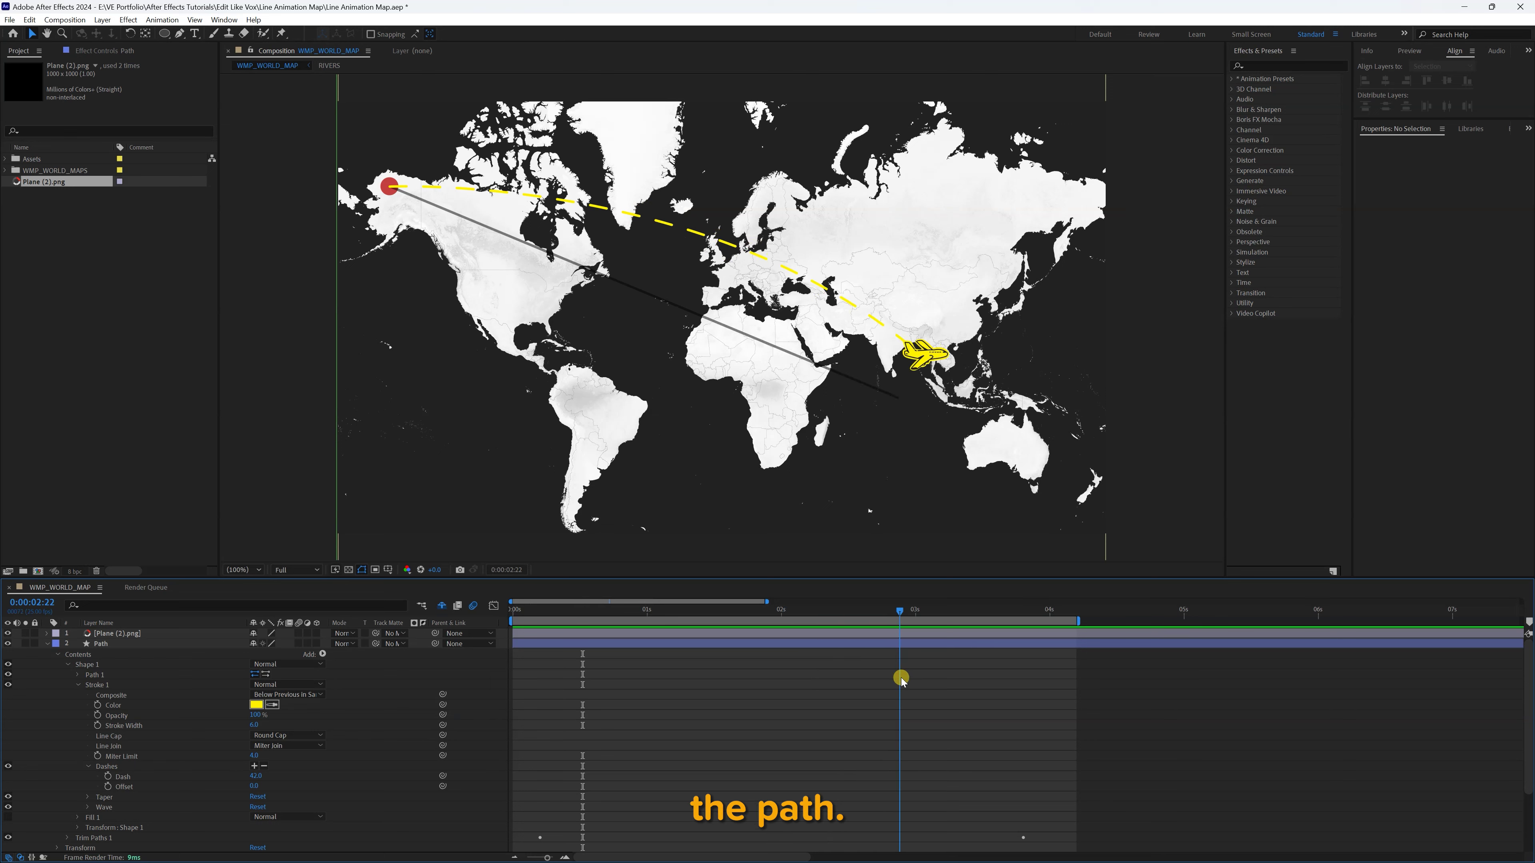
# - Set the plane layer's auto-orientation to Orient Along Path and review its flight along the curve
pyautogui.click(688, 668)
pyautogui.click(103, 633)
pyautogui.rightClick(103, 634)
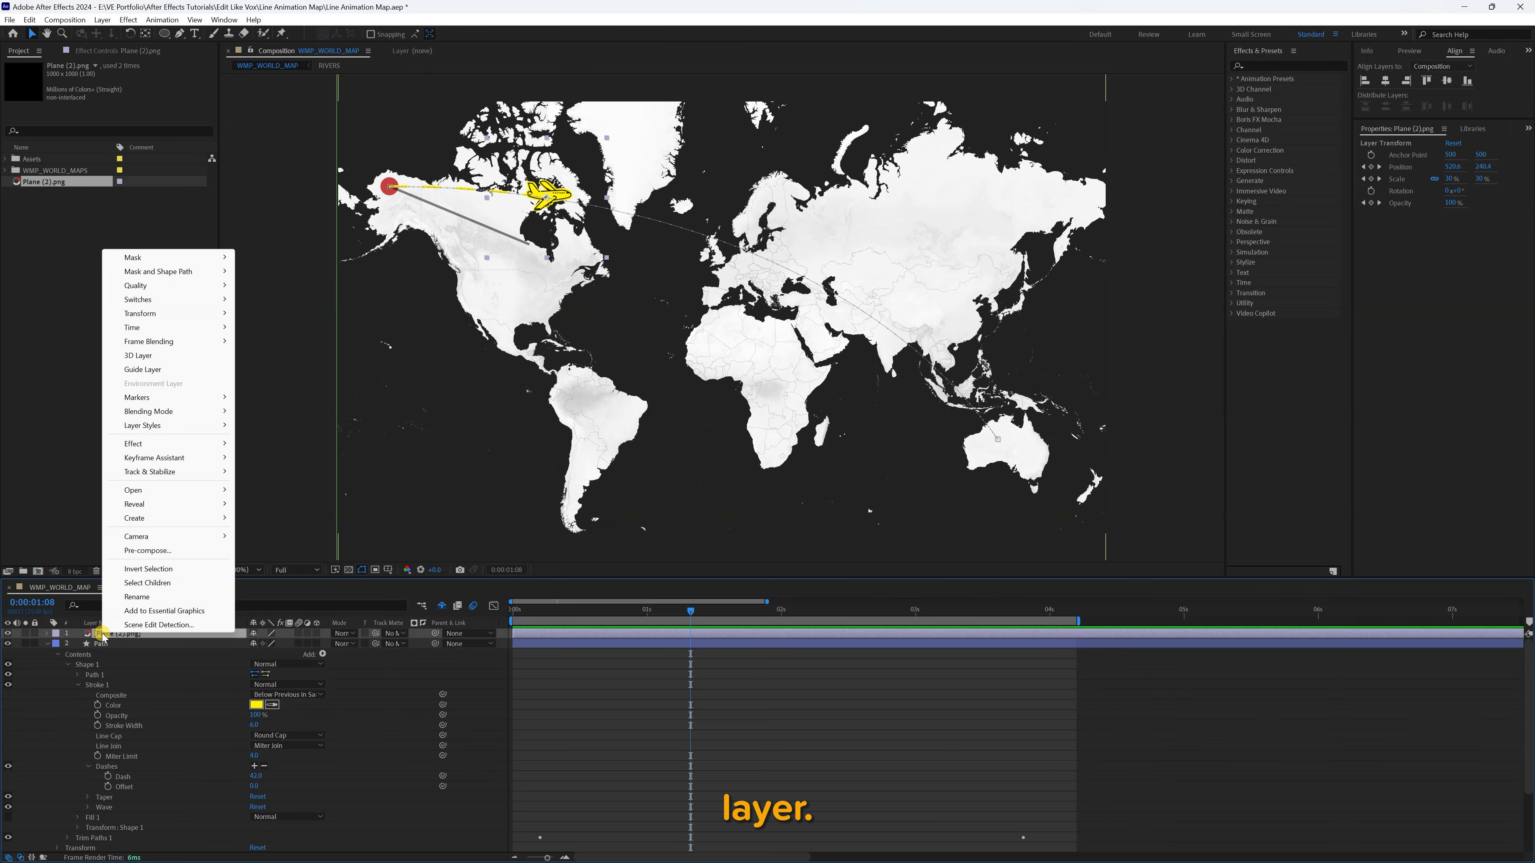
pyautogui.moveTo(218, 314)
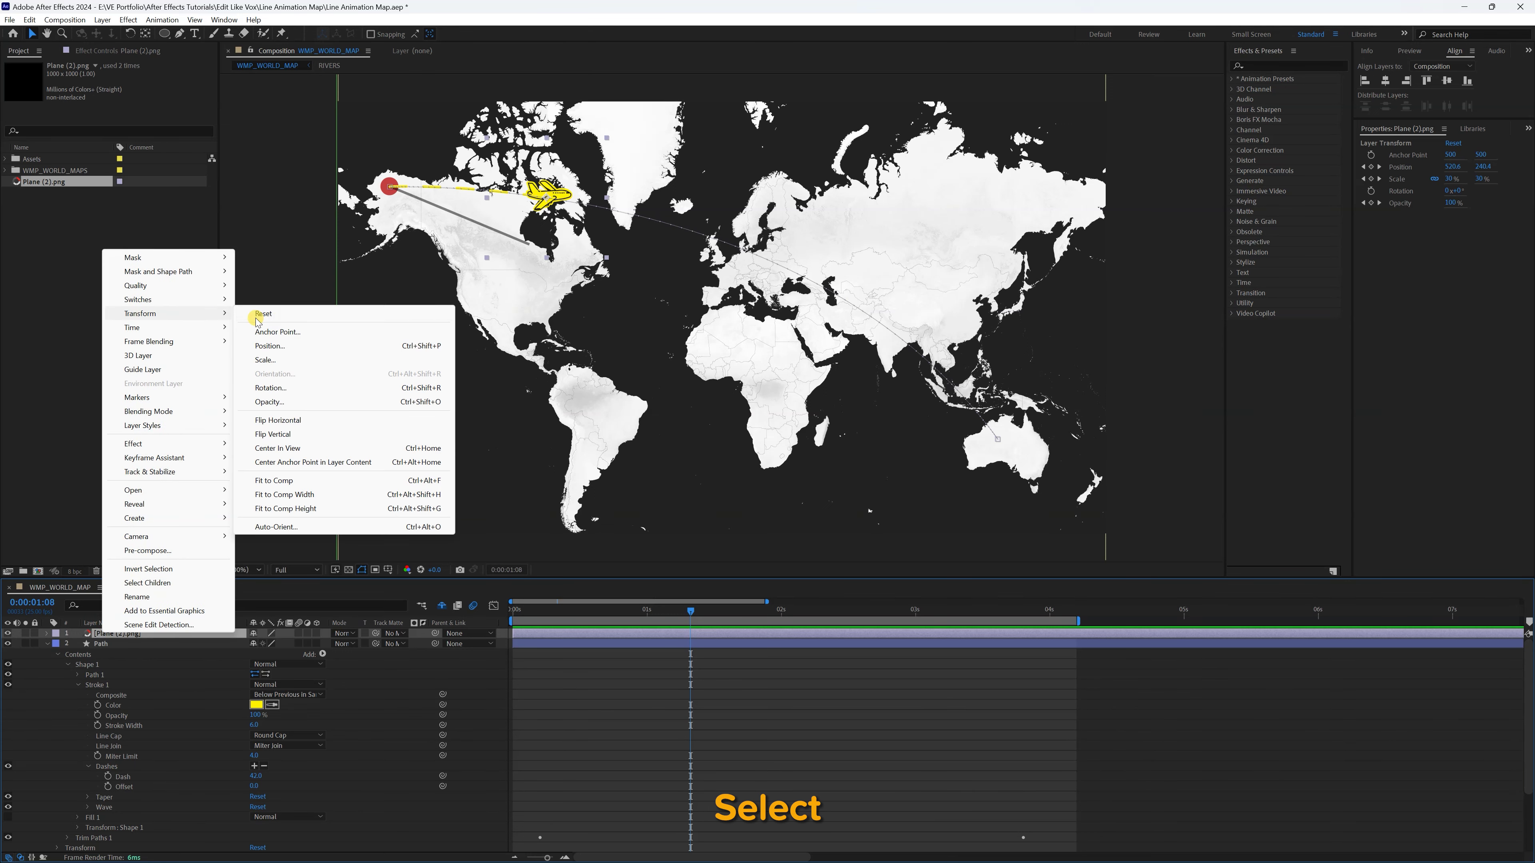
pyautogui.click(303, 526)
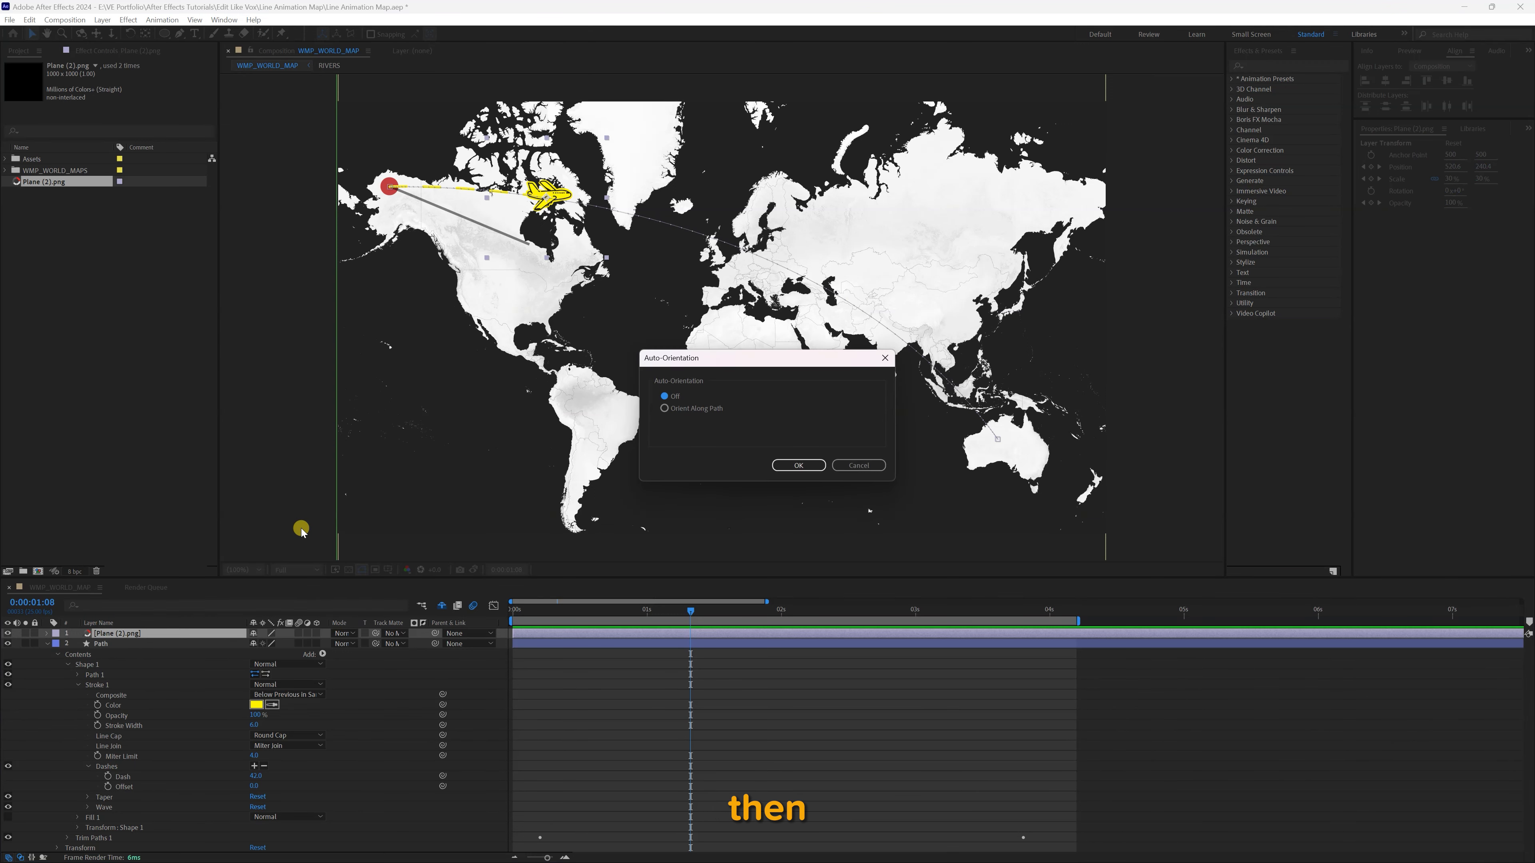
pyautogui.click(688, 410)
pyautogui.click(796, 463)
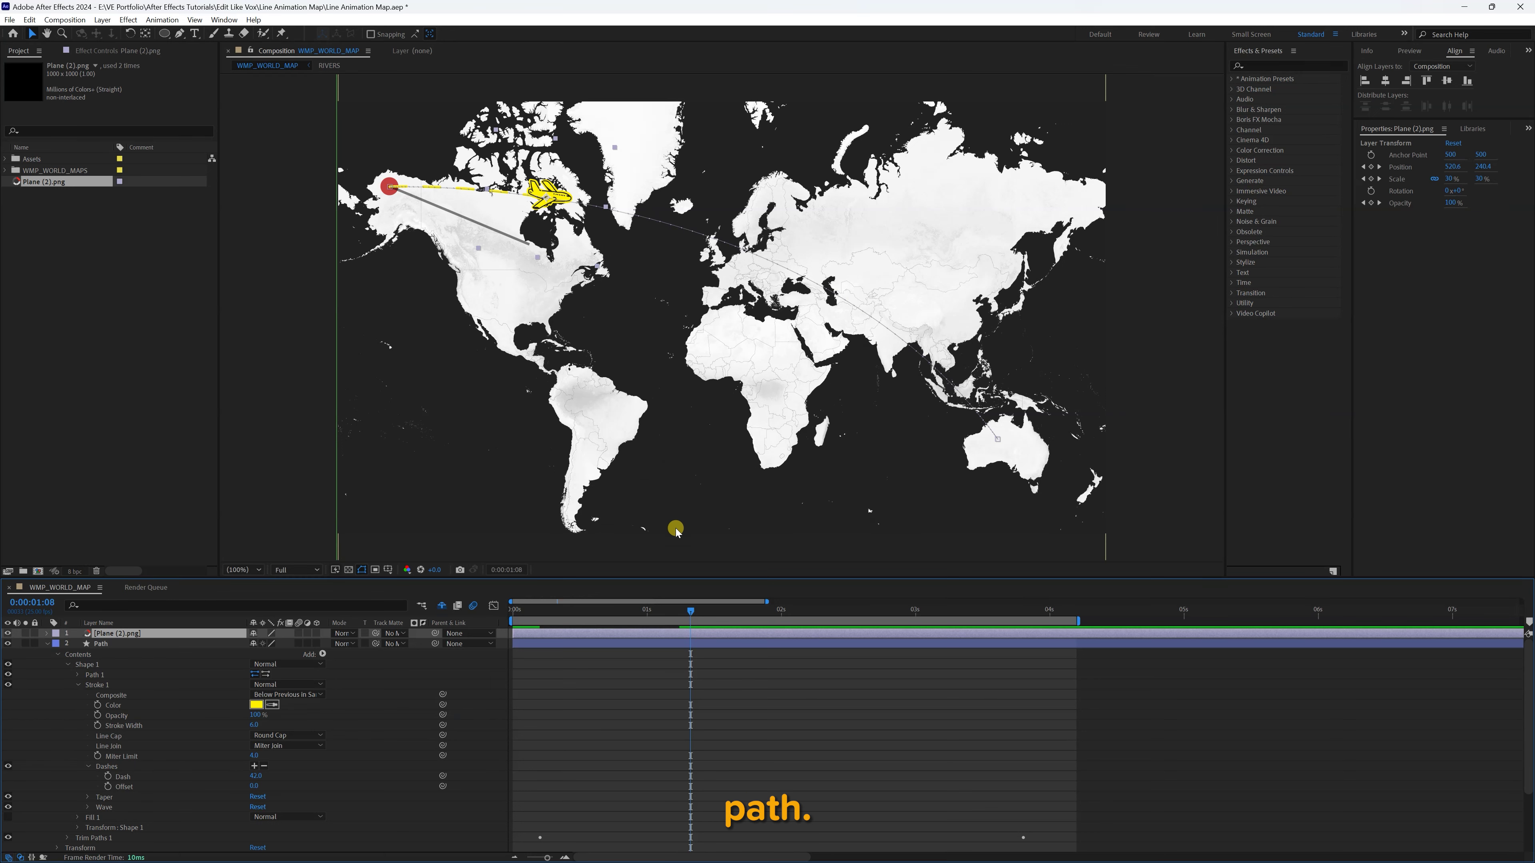
pyautogui.click(511, 612)
pyautogui.moveTo(593, 620); pyautogui.dragTo(931, 659)
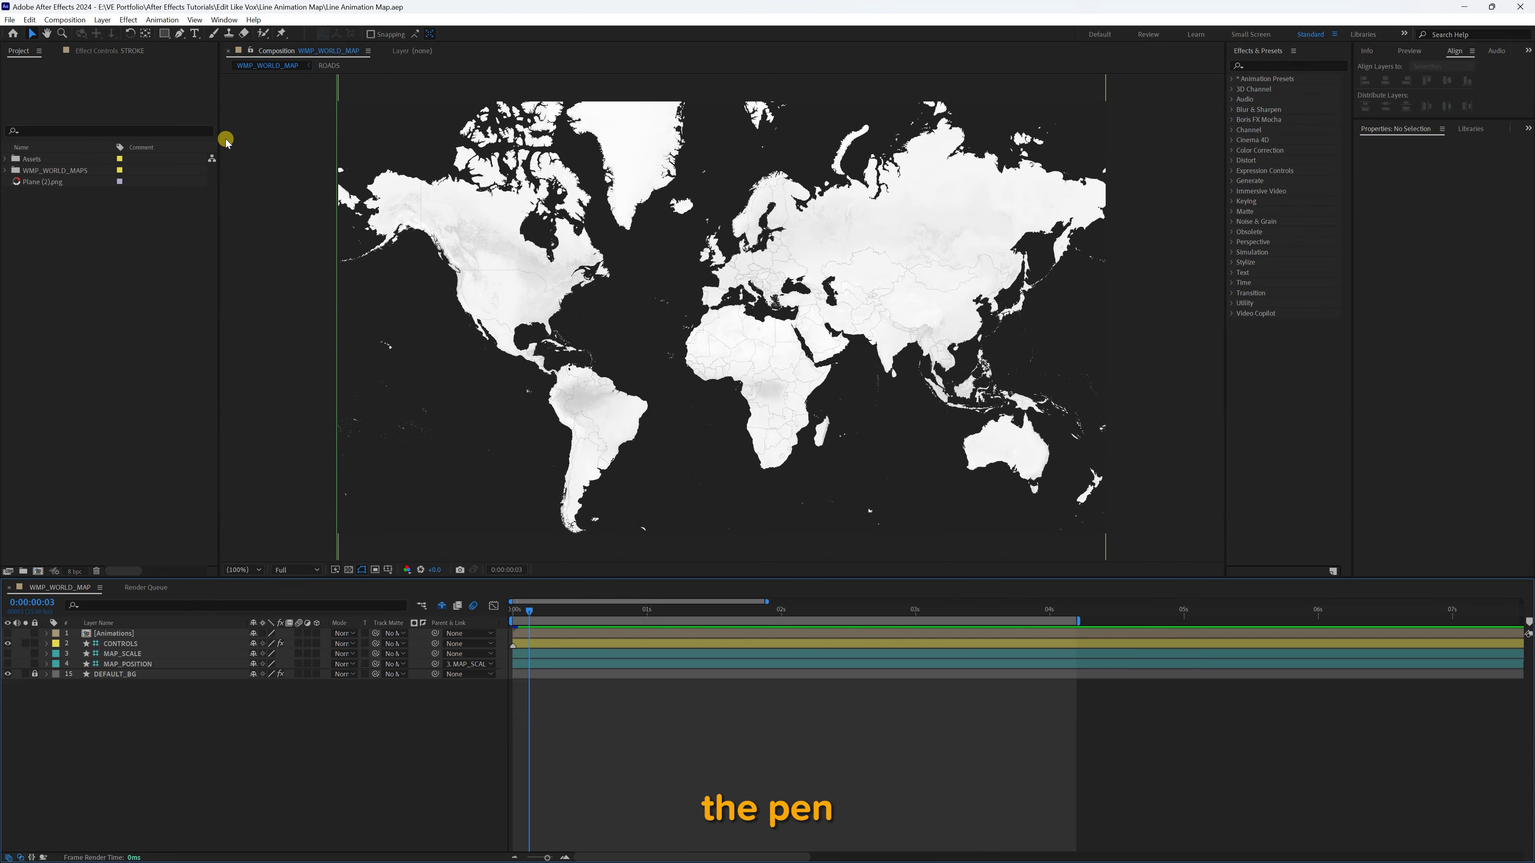
# - With the Pen tool, draw a curved line from northern South America to eastern Russia and make its stroke black
pyautogui.press('g')
pyautogui.click(589, 409)
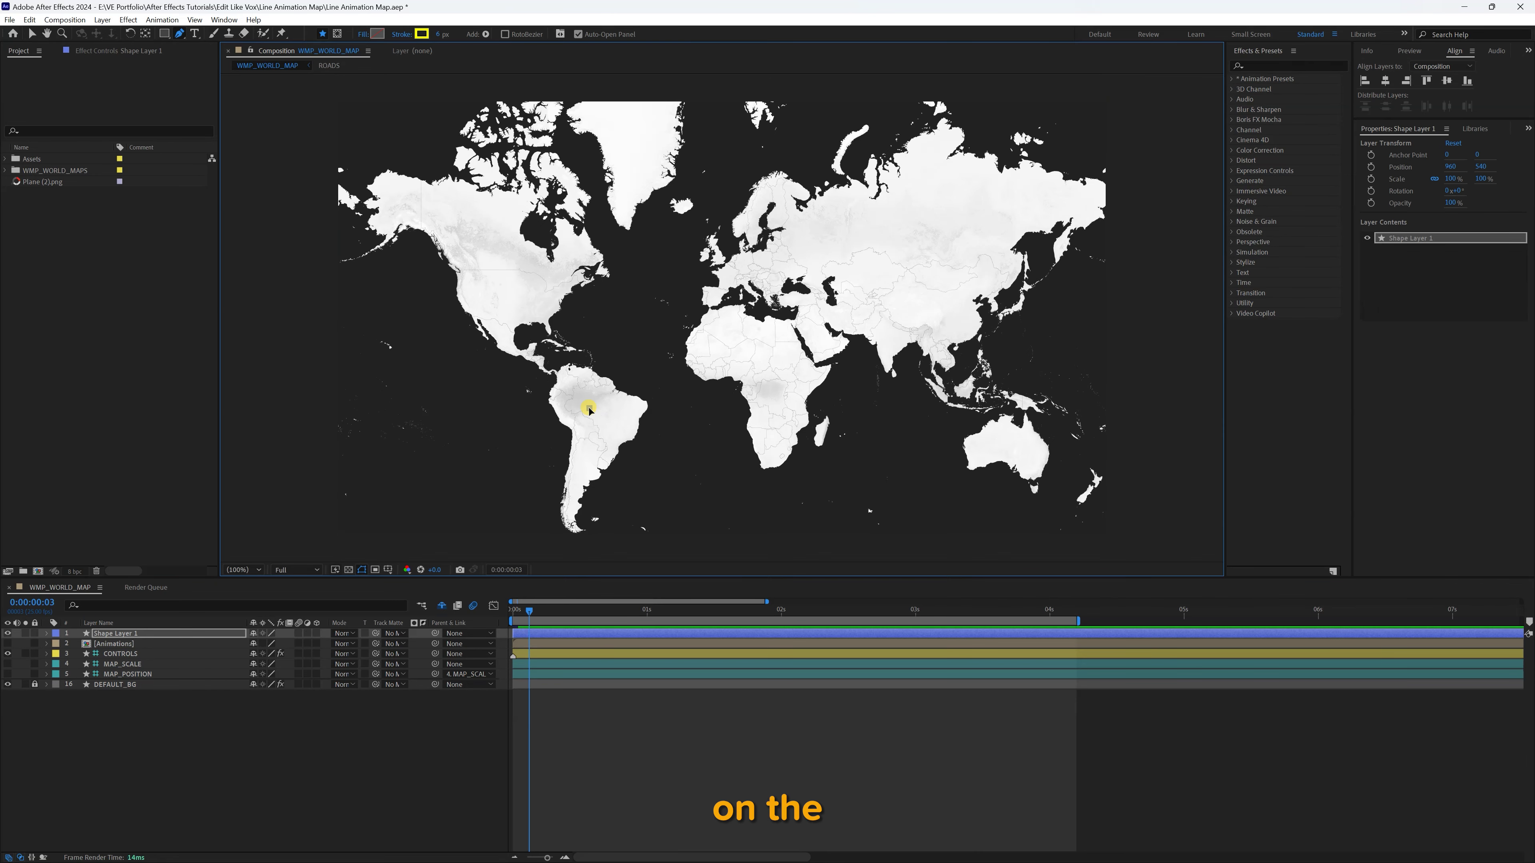
pyautogui.moveTo(1031, 189); pyautogui.dragTo(1331, 213)
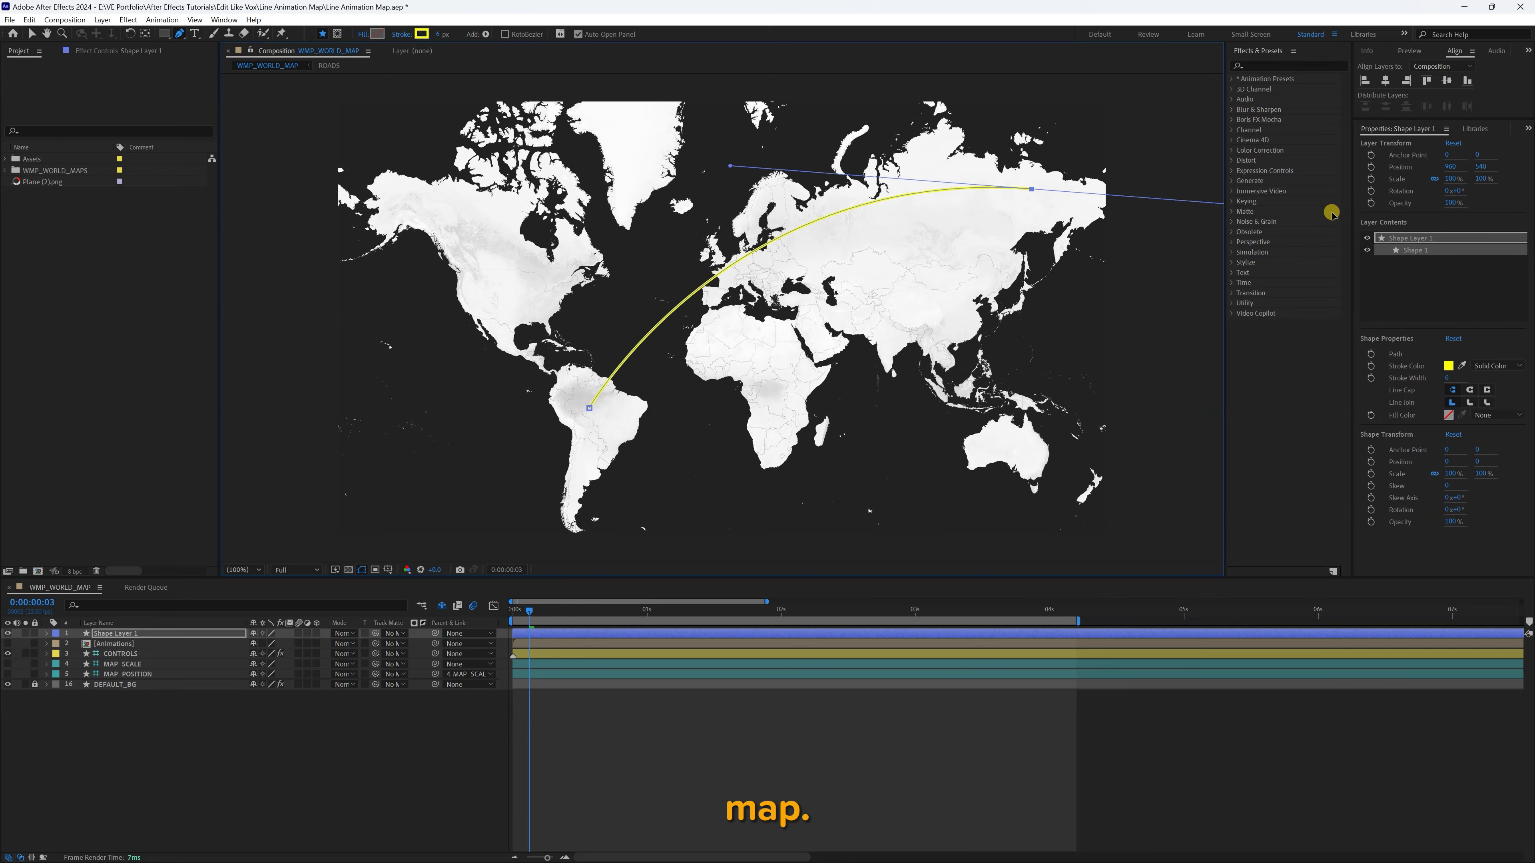
pyautogui.click(1446, 366)
pyautogui.moveTo(320, 215); pyautogui.dragTo(201, 298)
pyautogui.click(517, 102)
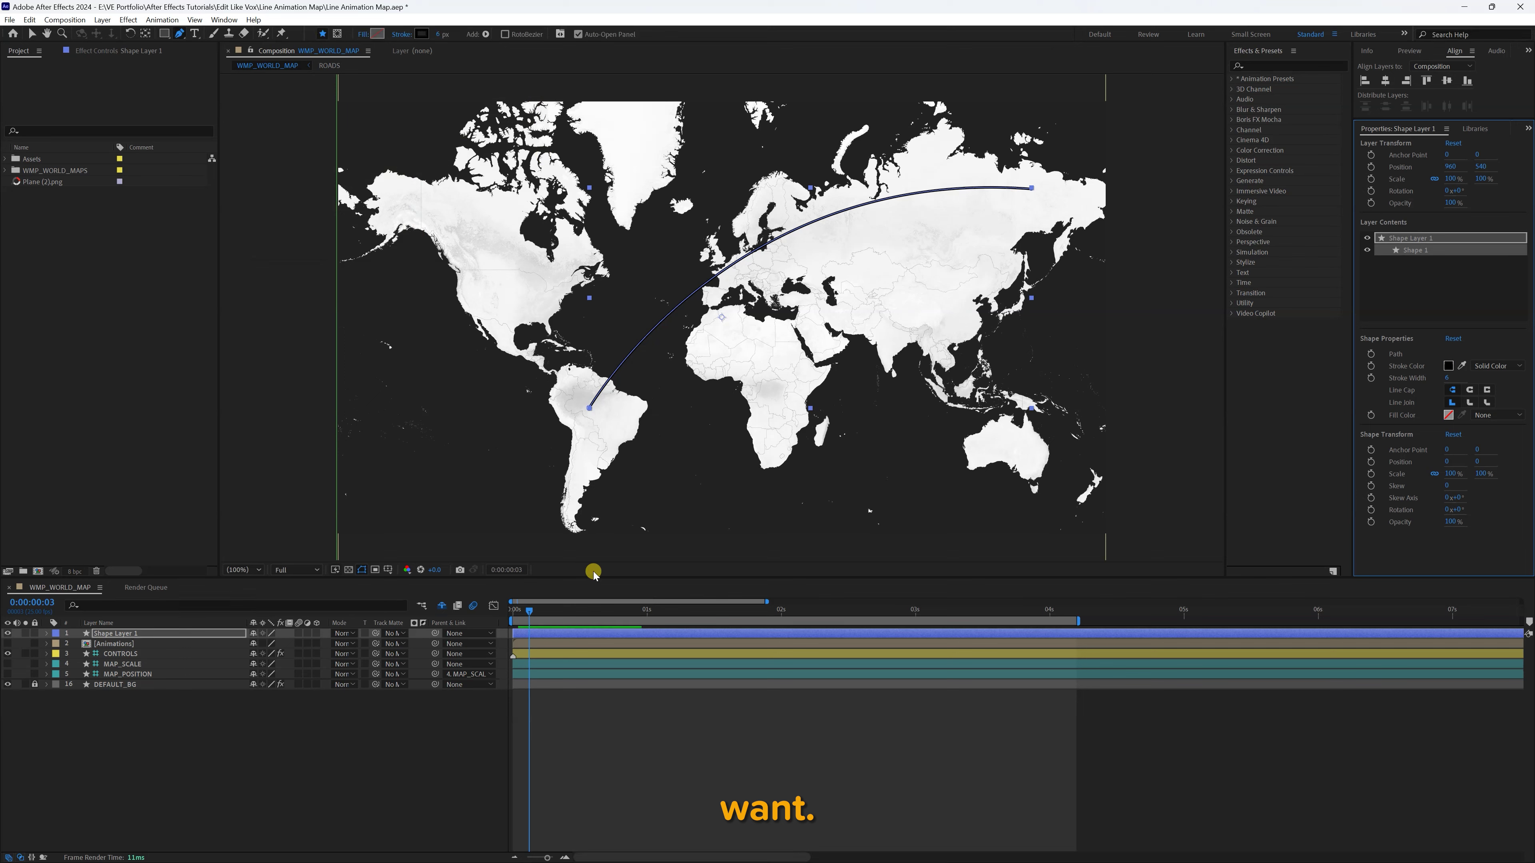
# - Add Trim Paths to the curved line and keyframe its End at 0% on the first frame
pyautogui.moveTo(524, 610); pyautogui.dragTo(508, 614)
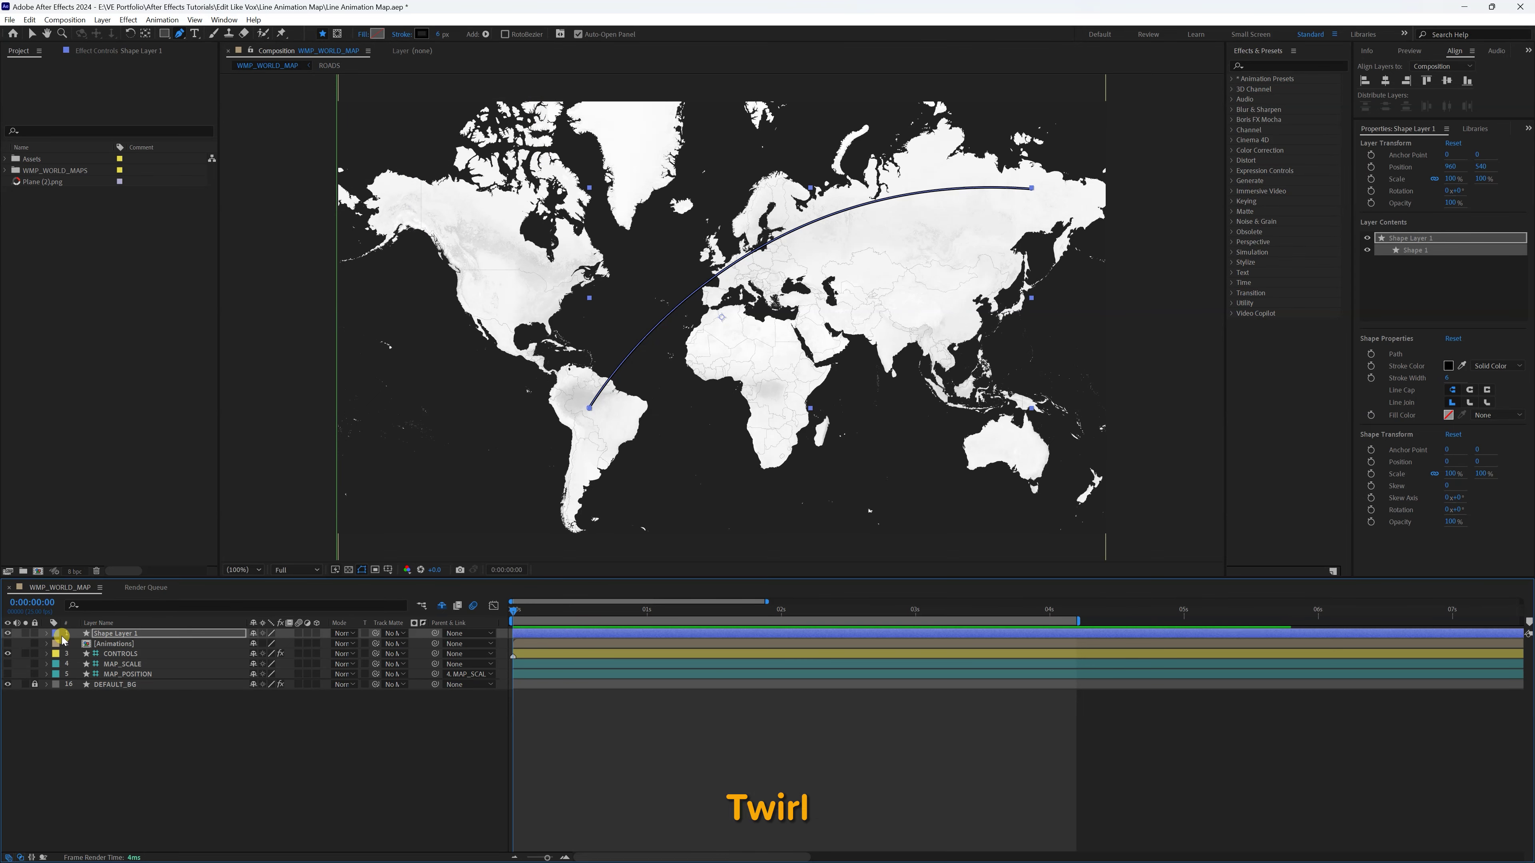
pyautogui.click(47, 633)
pyautogui.click(323, 644)
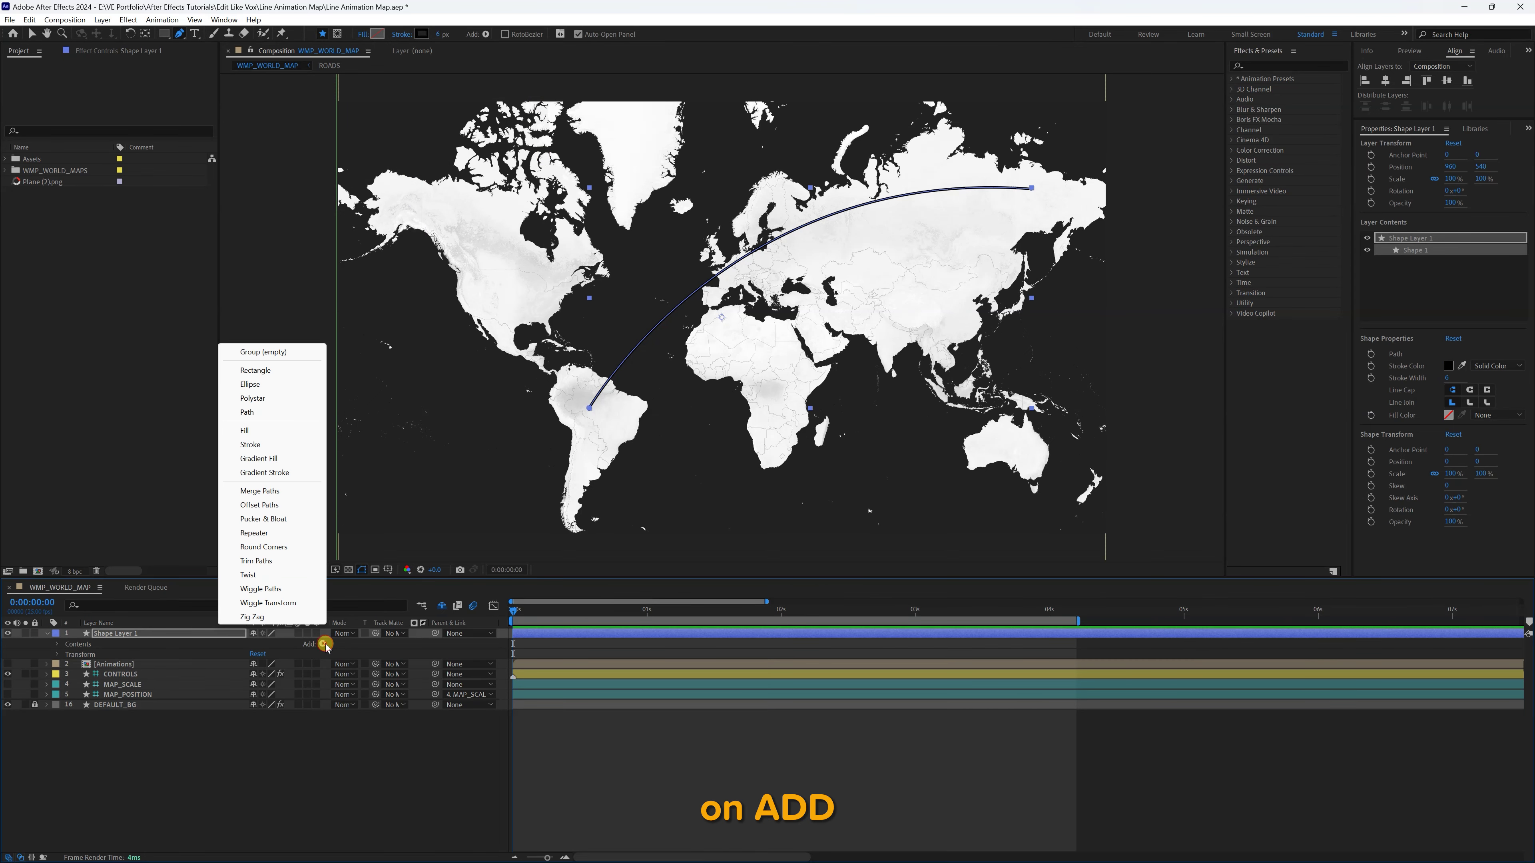
pyautogui.click(256, 561)
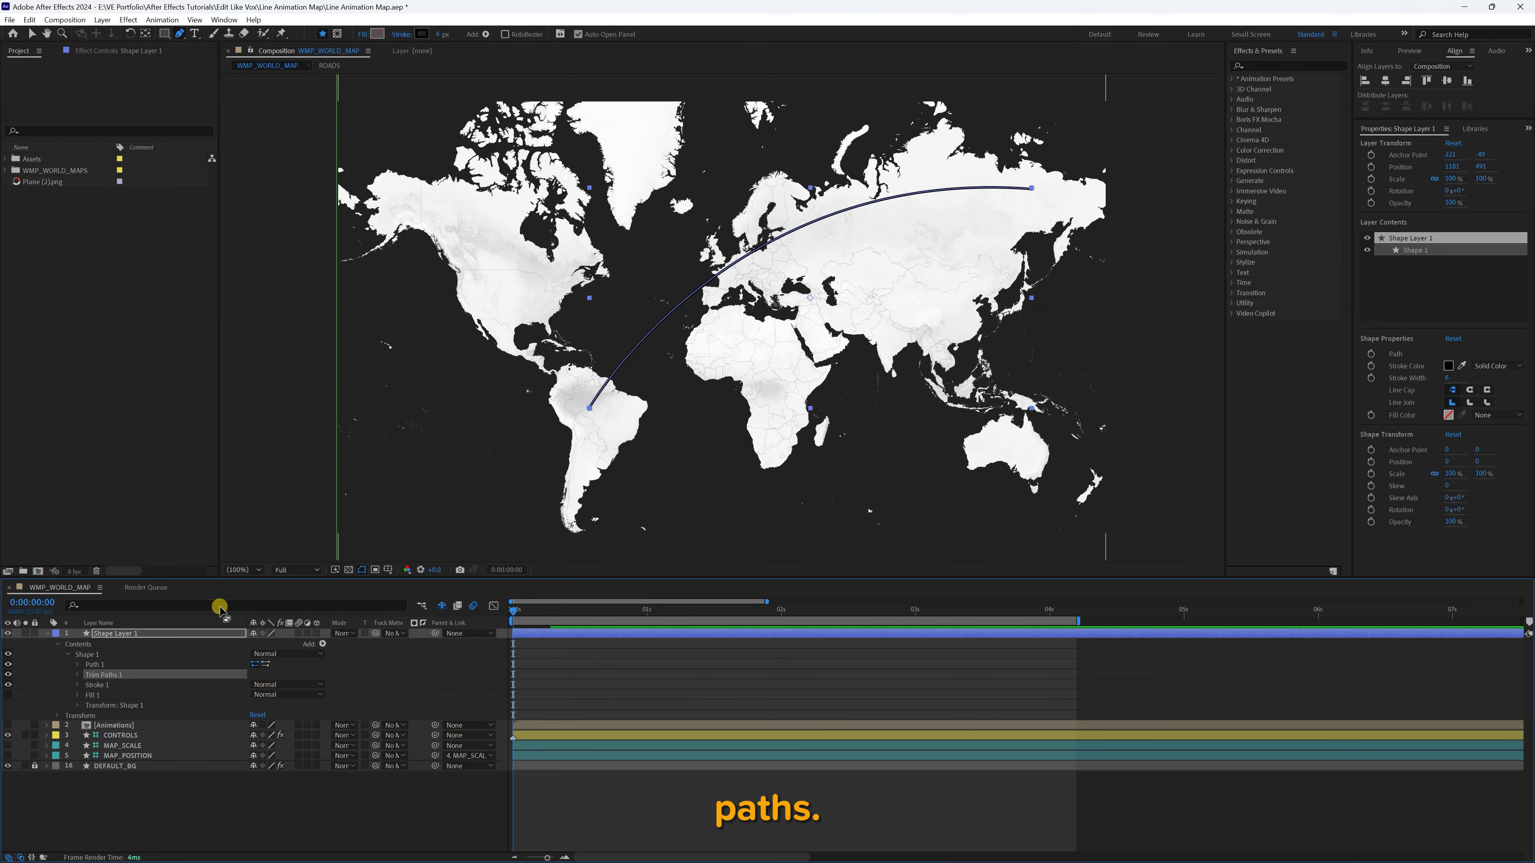
pyautogui.click(79, 675)
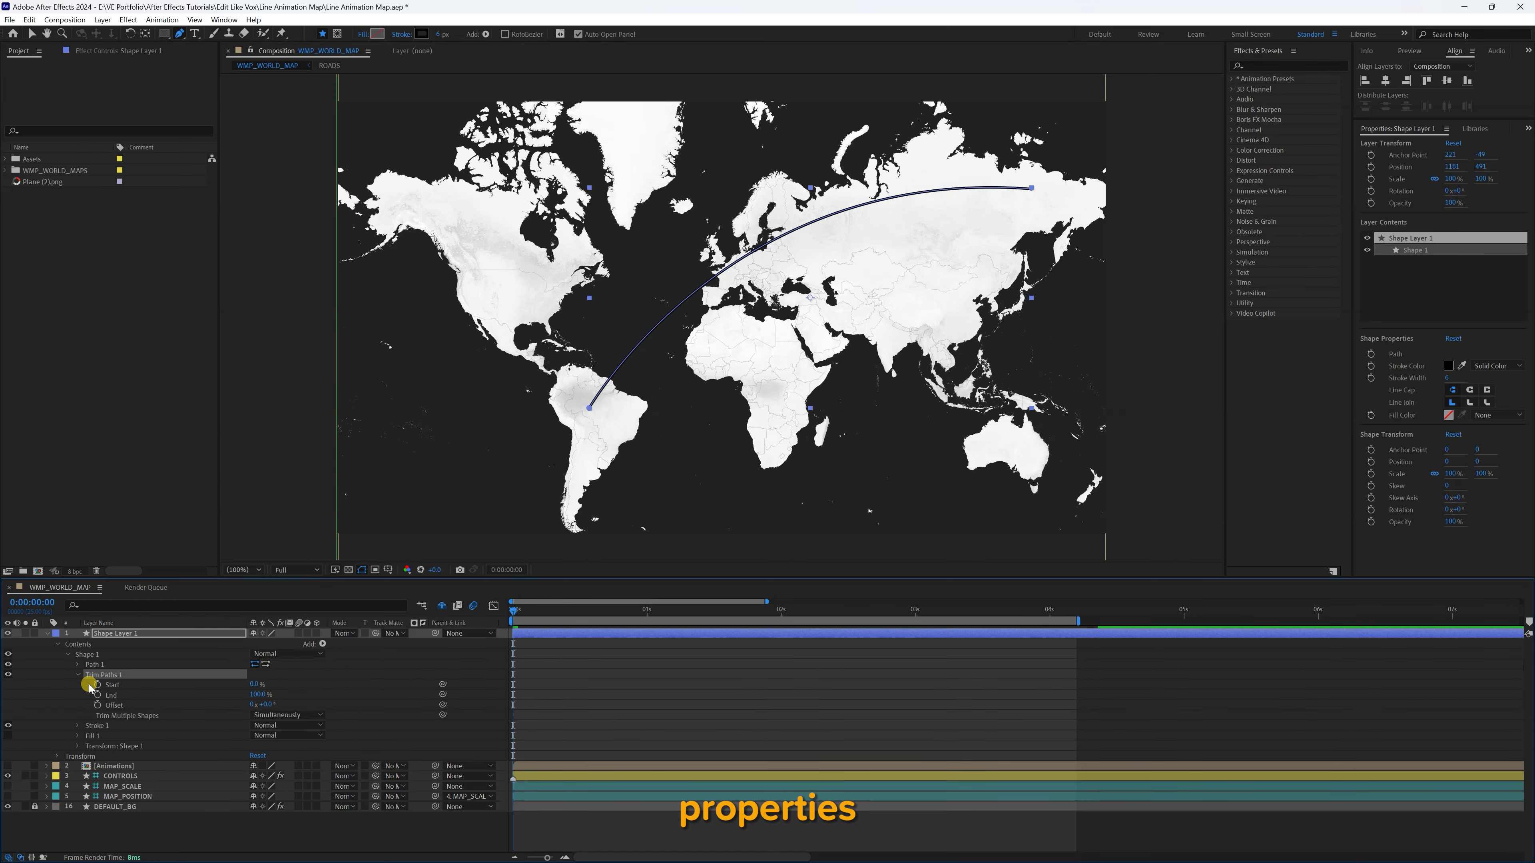
pyautogui.click(97, 694)
pyautogui.click(259, 693)
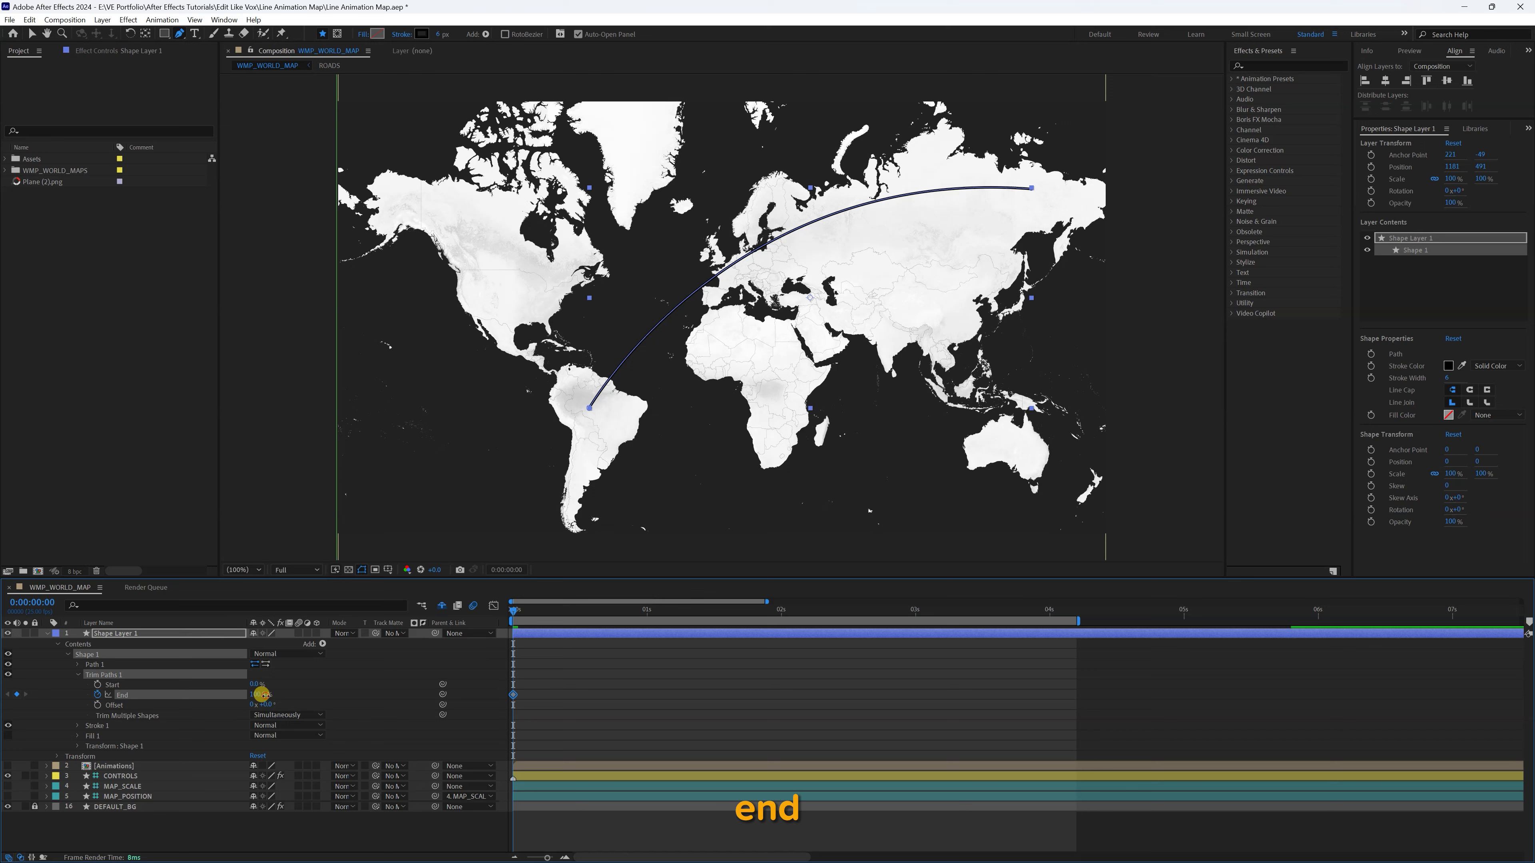
pyautogui.write('0')
pyautogui.press('Return')
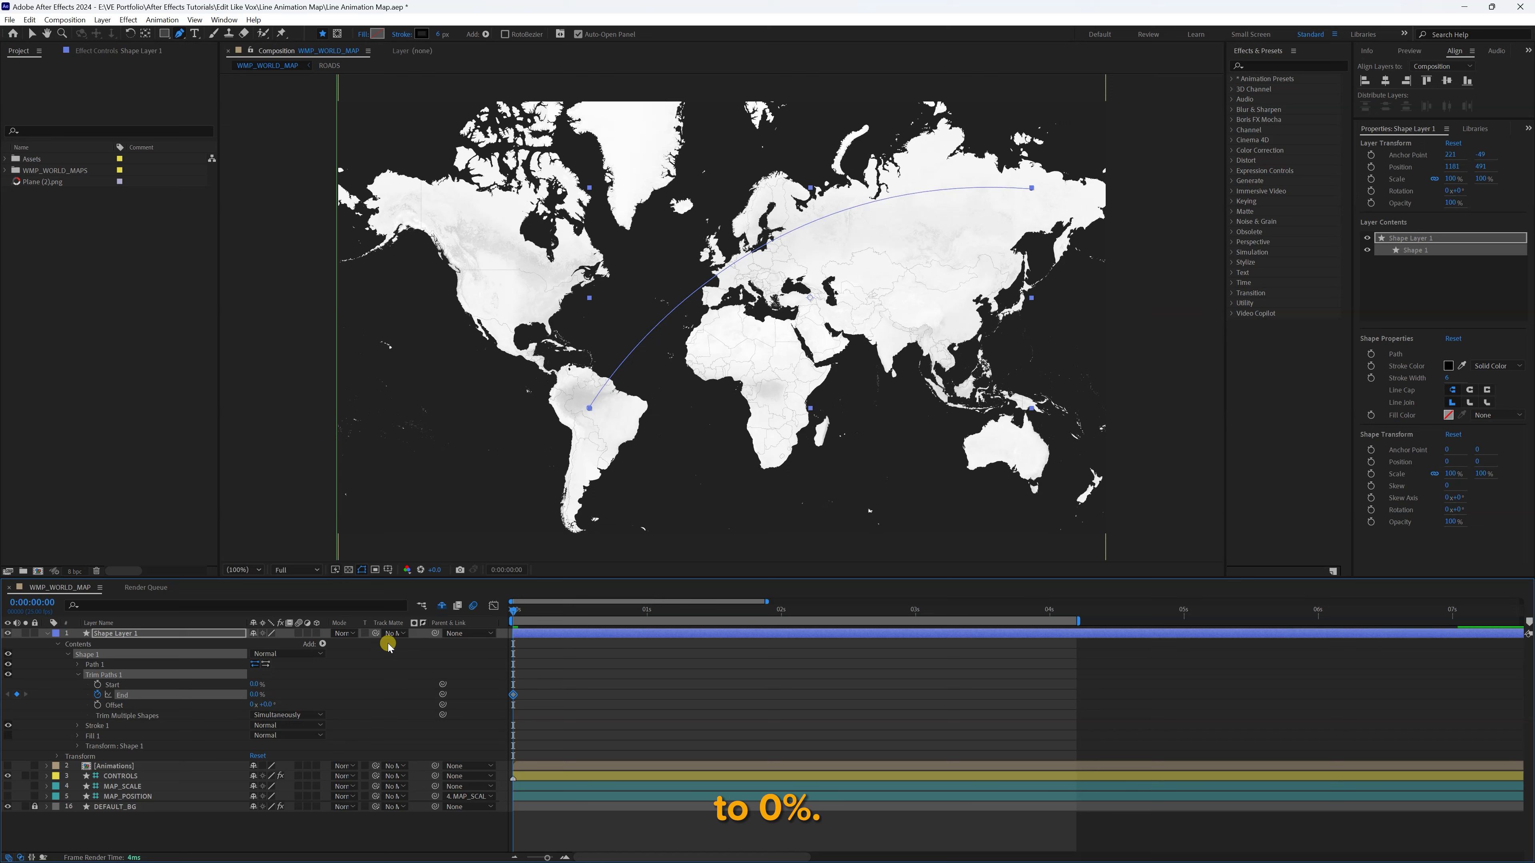
# - Keyframe the Trim Paths End at 100% at the 2-second mark
pyautogui.click(781, 611)
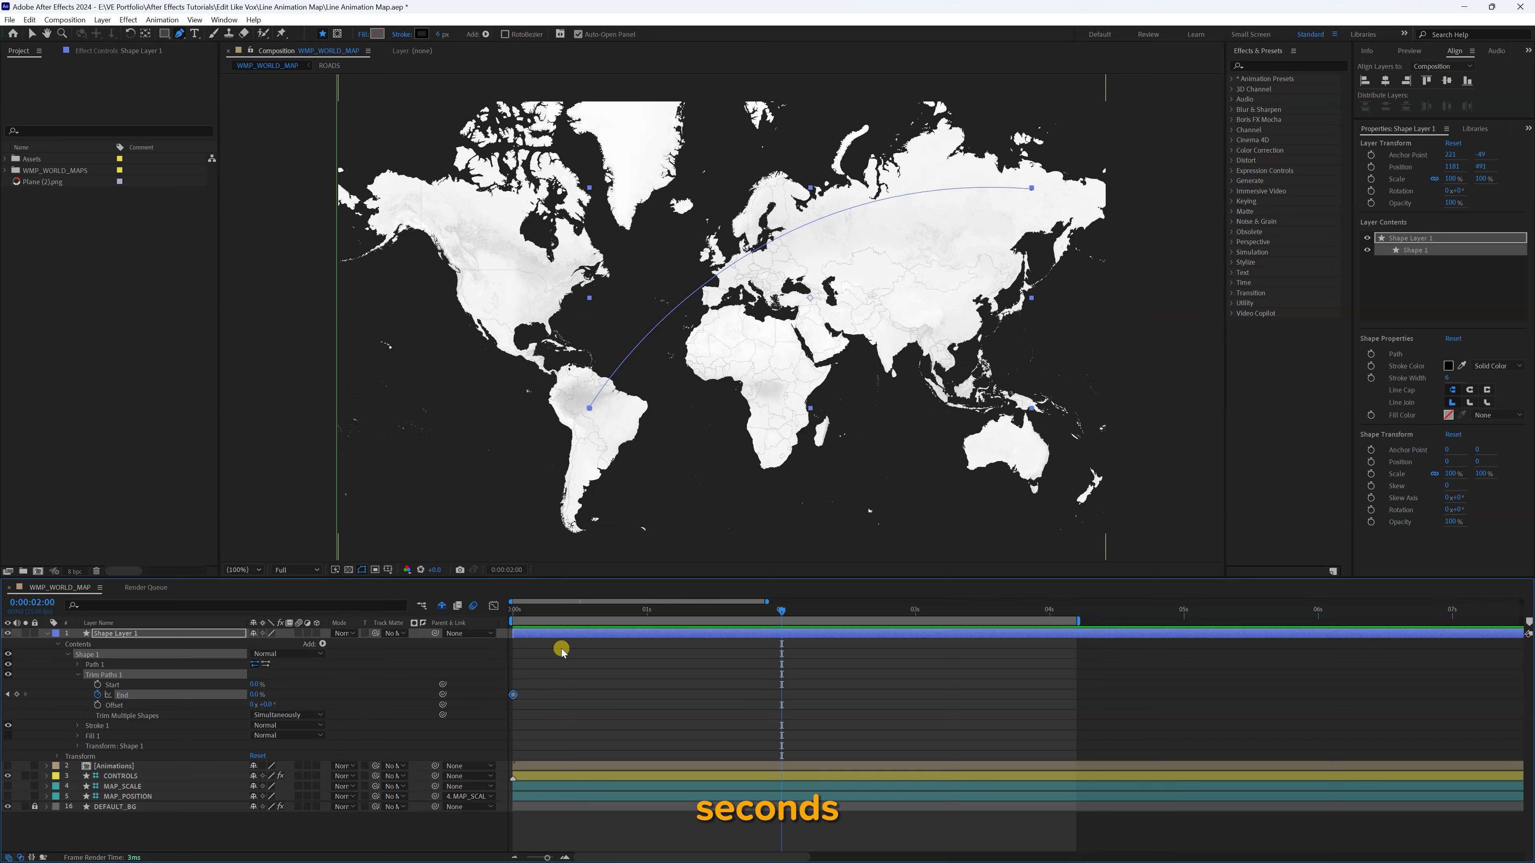
pyautogui.click(254, 694)
pyautogui.write('1')
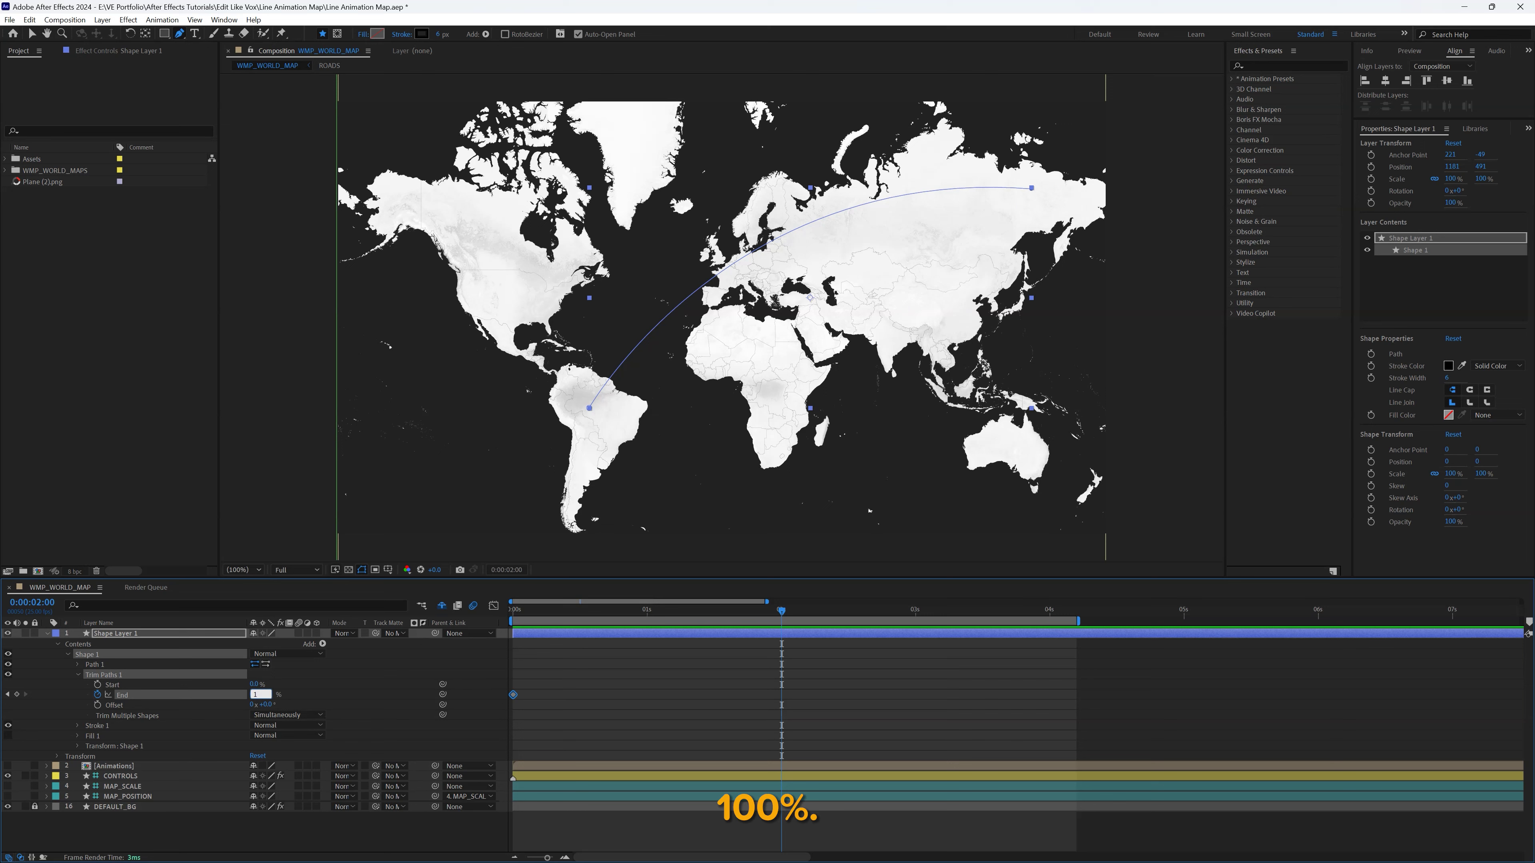
pyautogui.write('00')
pyautogui.press('Return')
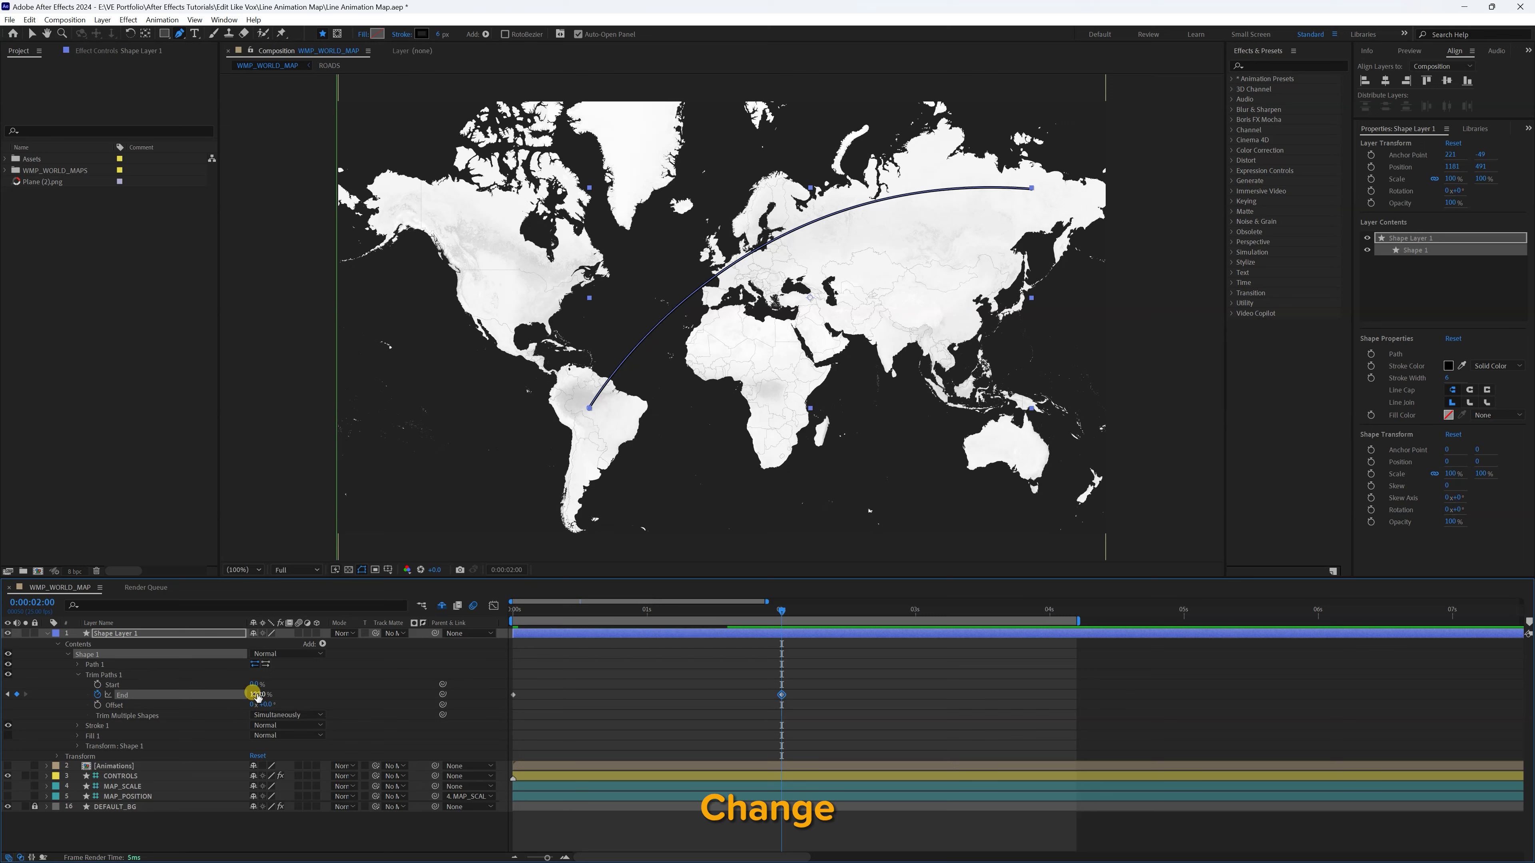
# - Give the curved line's stroke a round cap and preview the line animation
pyautogui.click(1469, 390)
pyautogui.moveTo(544, 613); pyautogui.dragTo(489, 615)
pyautogui.press('space')
# - Apply Easy Ease to both Trim Paths End keyframes
pyautogui.moveTo(808, 678); pyautogui.dragTo(507, 718)
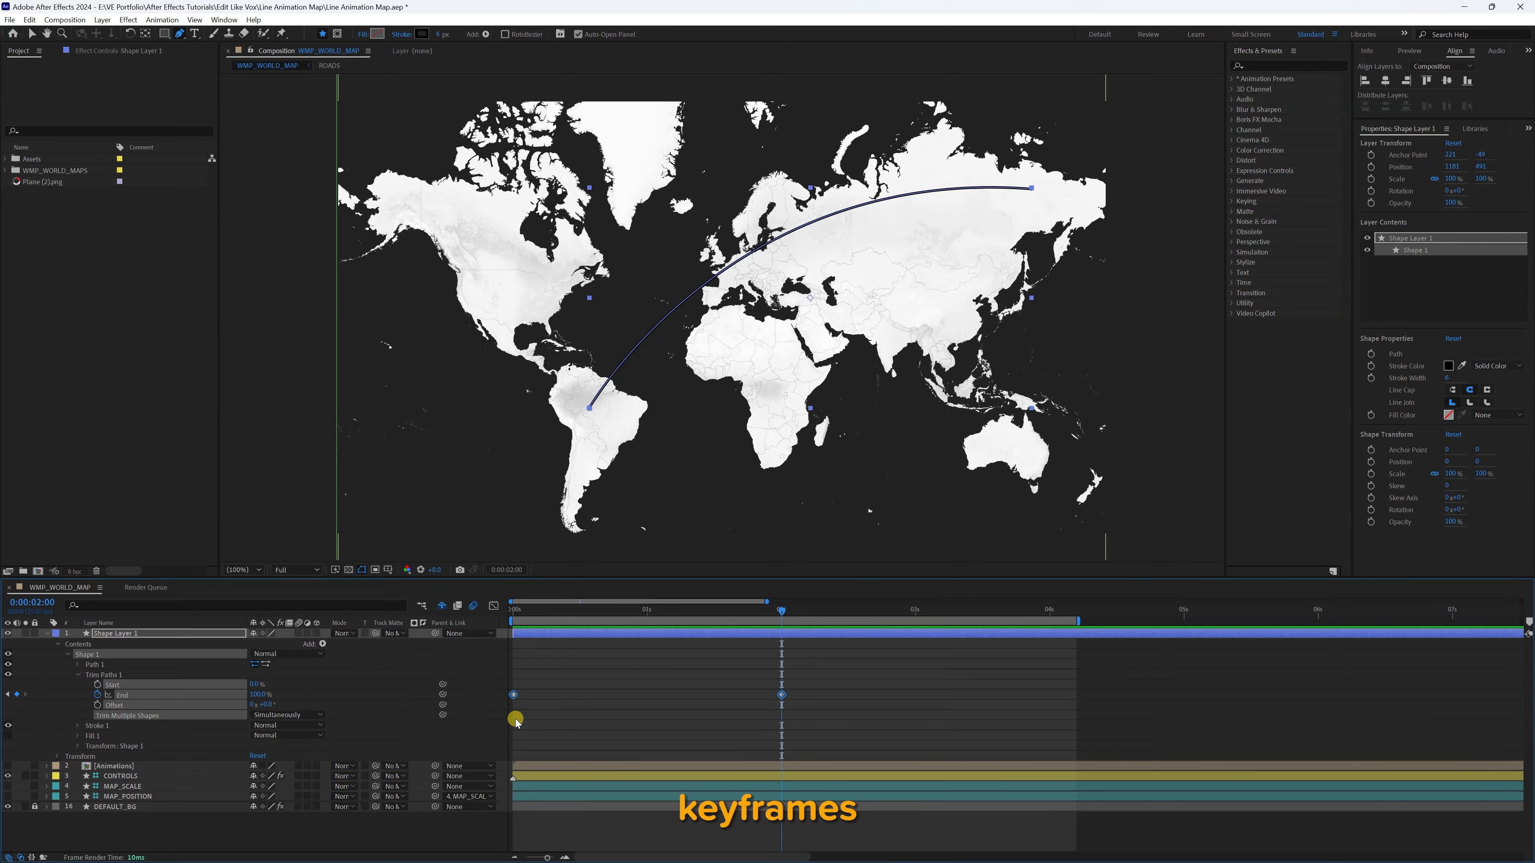
pyautogui.rightClick(511, 693)
pyautogui.moveTo(562, 684)
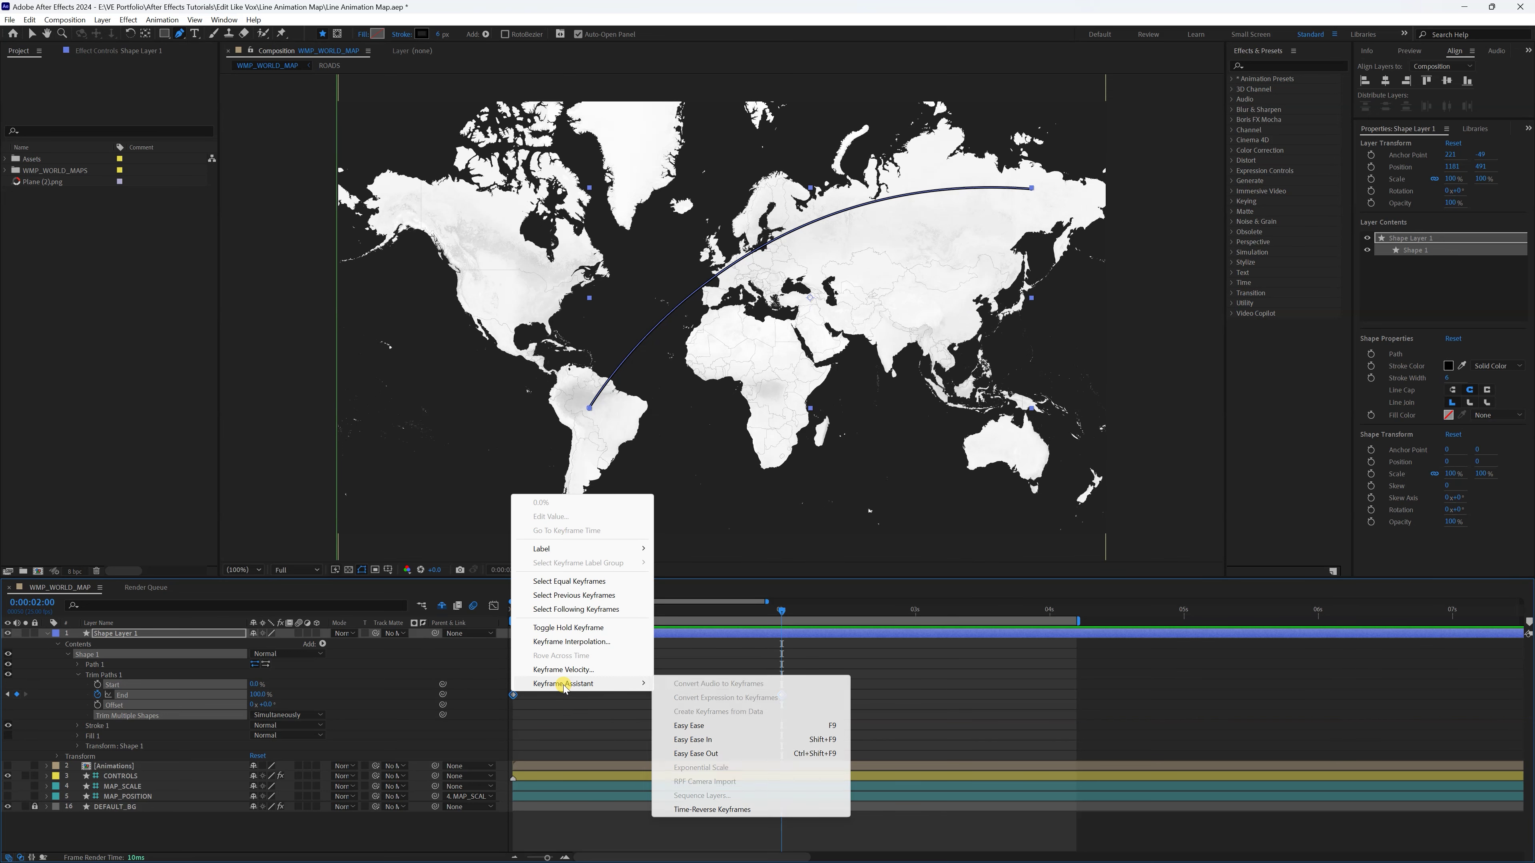
pyautogui.click(695, 725)
pyautogui.click(626, 689)
# - Duplicate the black line layer and shift the copy to start at frame 2
pyautogui.click(551, 635)
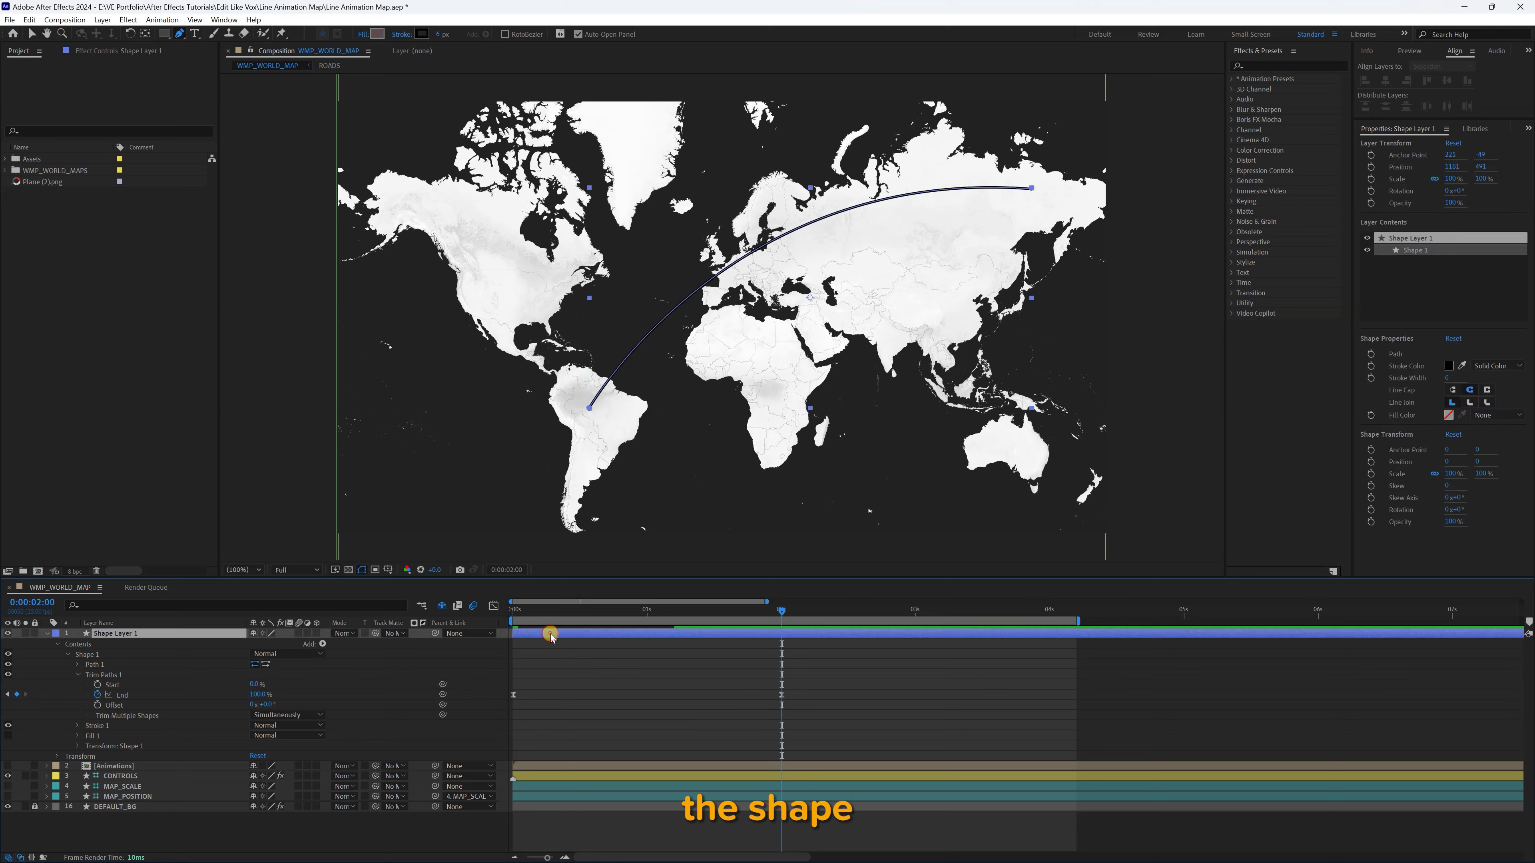
pyautogui.hotkey('ctrl', 'd')
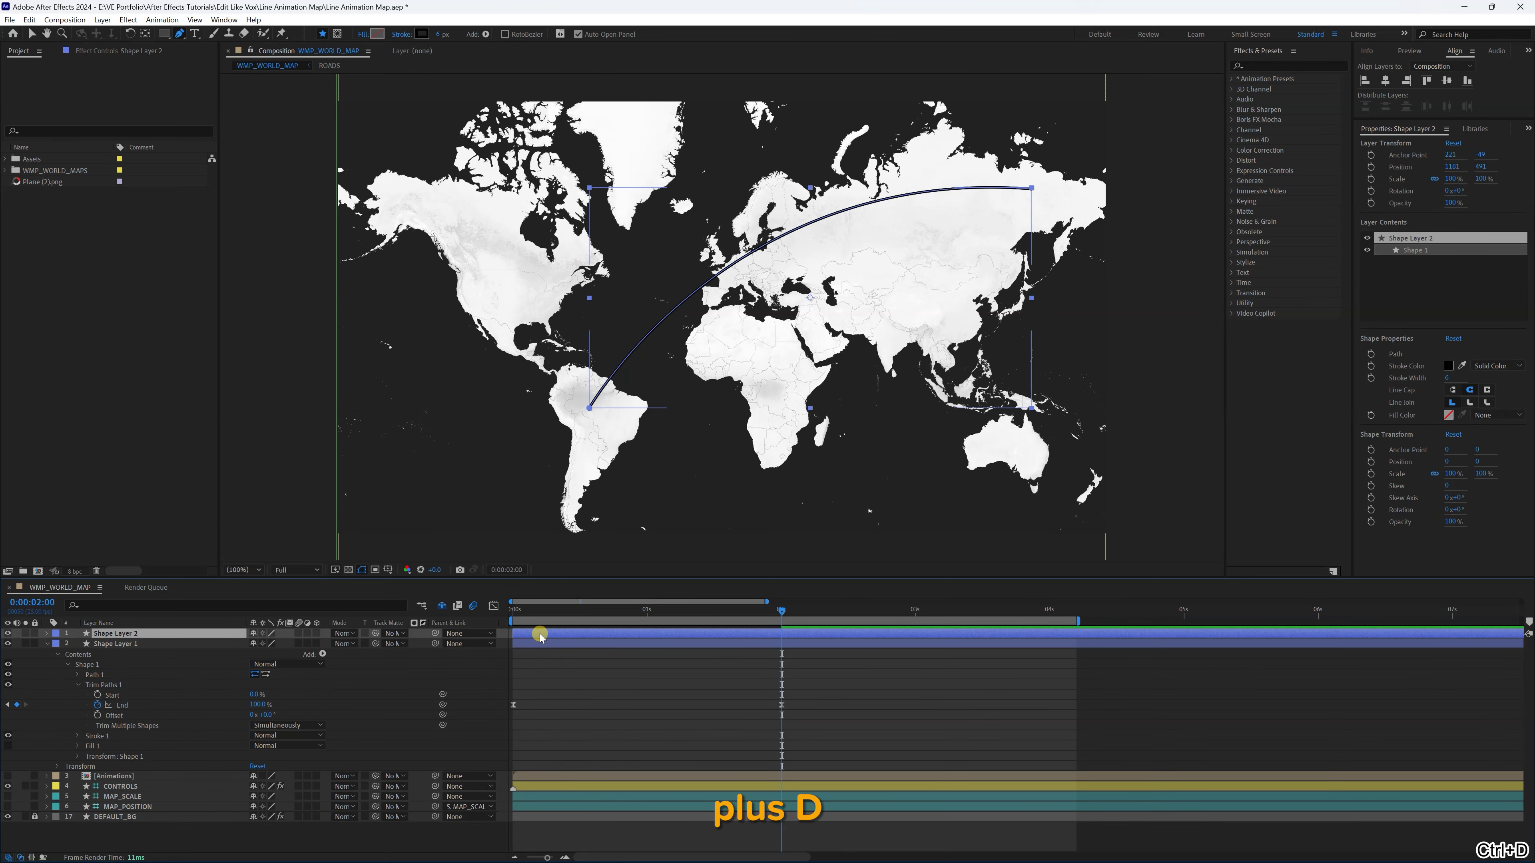
pyautogui.moveTo(520, 613); pyautogui.dragTo(497, 613)
pyautogui.hotkey('ctrl', 'Right')
pyautogui.hotkey('ctrl', 'Right')
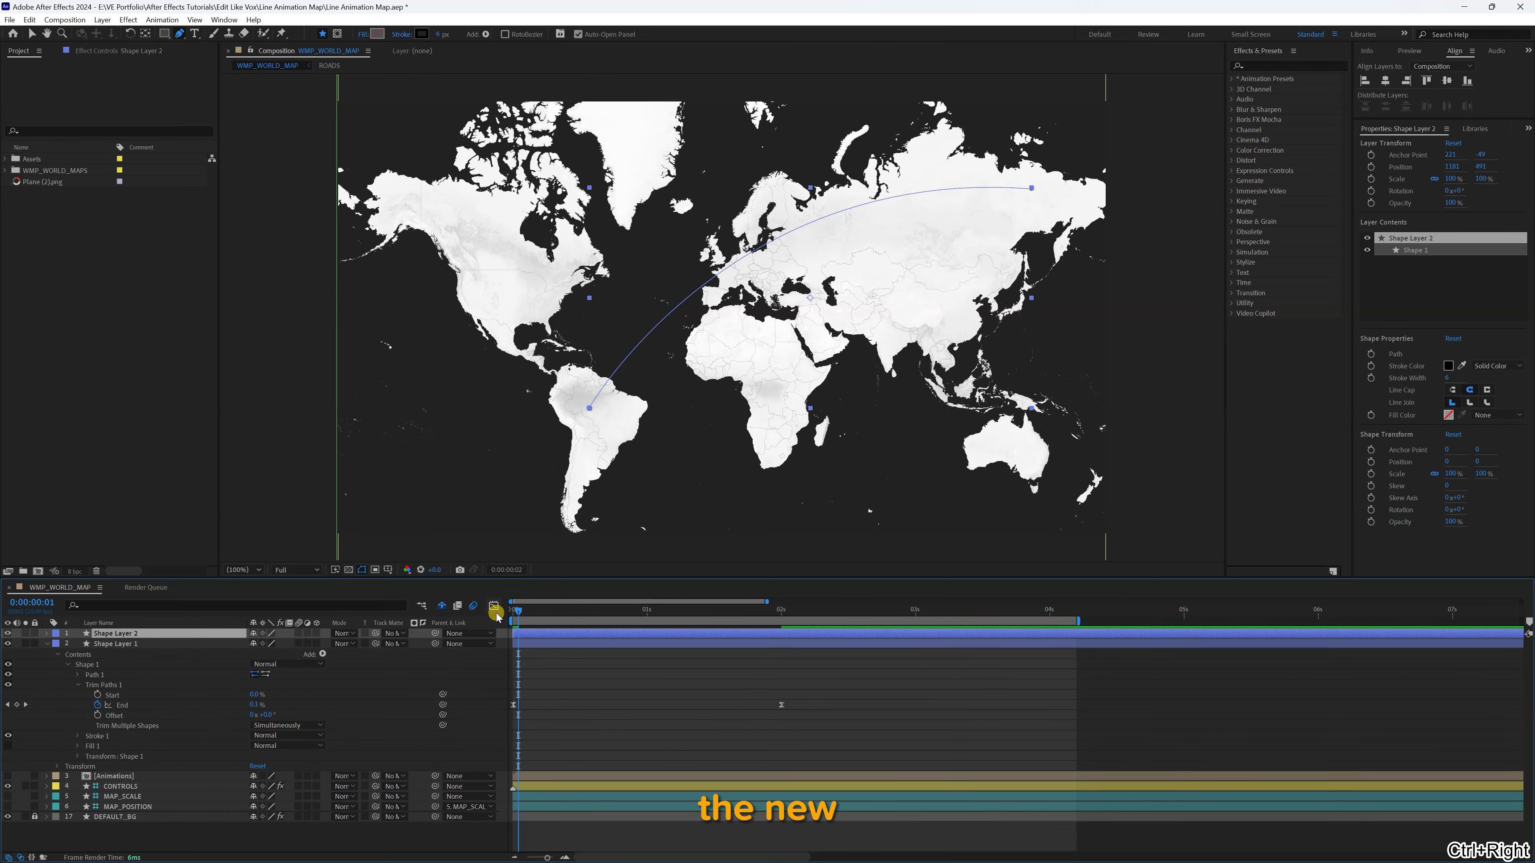
pyautogui.moveTo(535, 632); pyautogui.dragTo(545, 631)
pyautogui.click(574, 633)
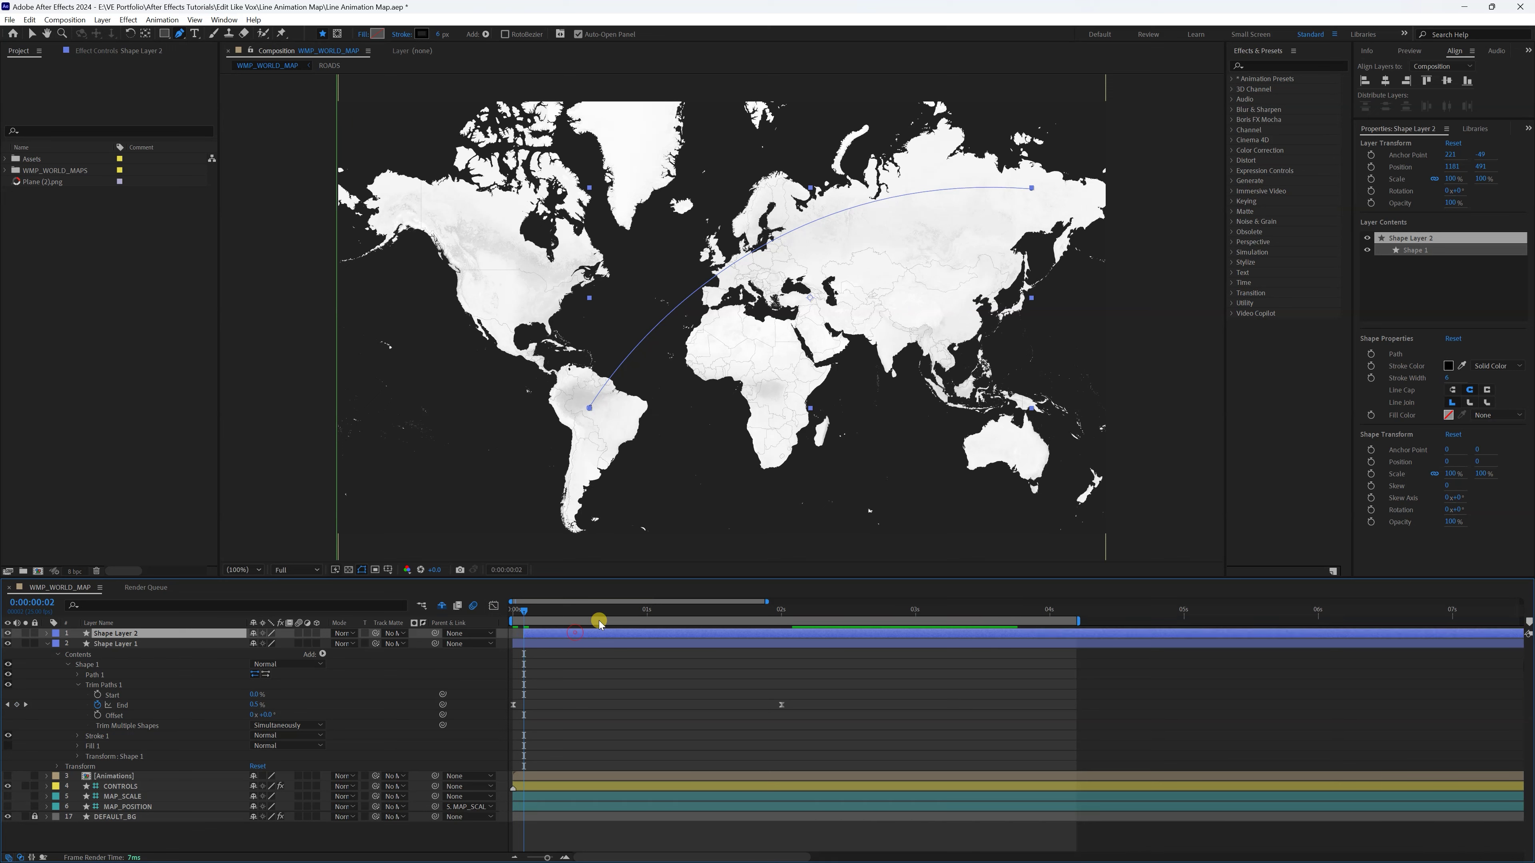
# - Change the duplicated line's stroke color to yellow and preview the two-line animation from the start
pyautogui.click(1447, 366)
pyautogui.click(431, 225)
pyautogui.click(410, 88)
pyautogui.click(514, 98)
pyautogui.moveTo(518, 618); pyautogui.dragTo(500, 614)
pyautogui.click(612, 705)
pyautogui.press('space')
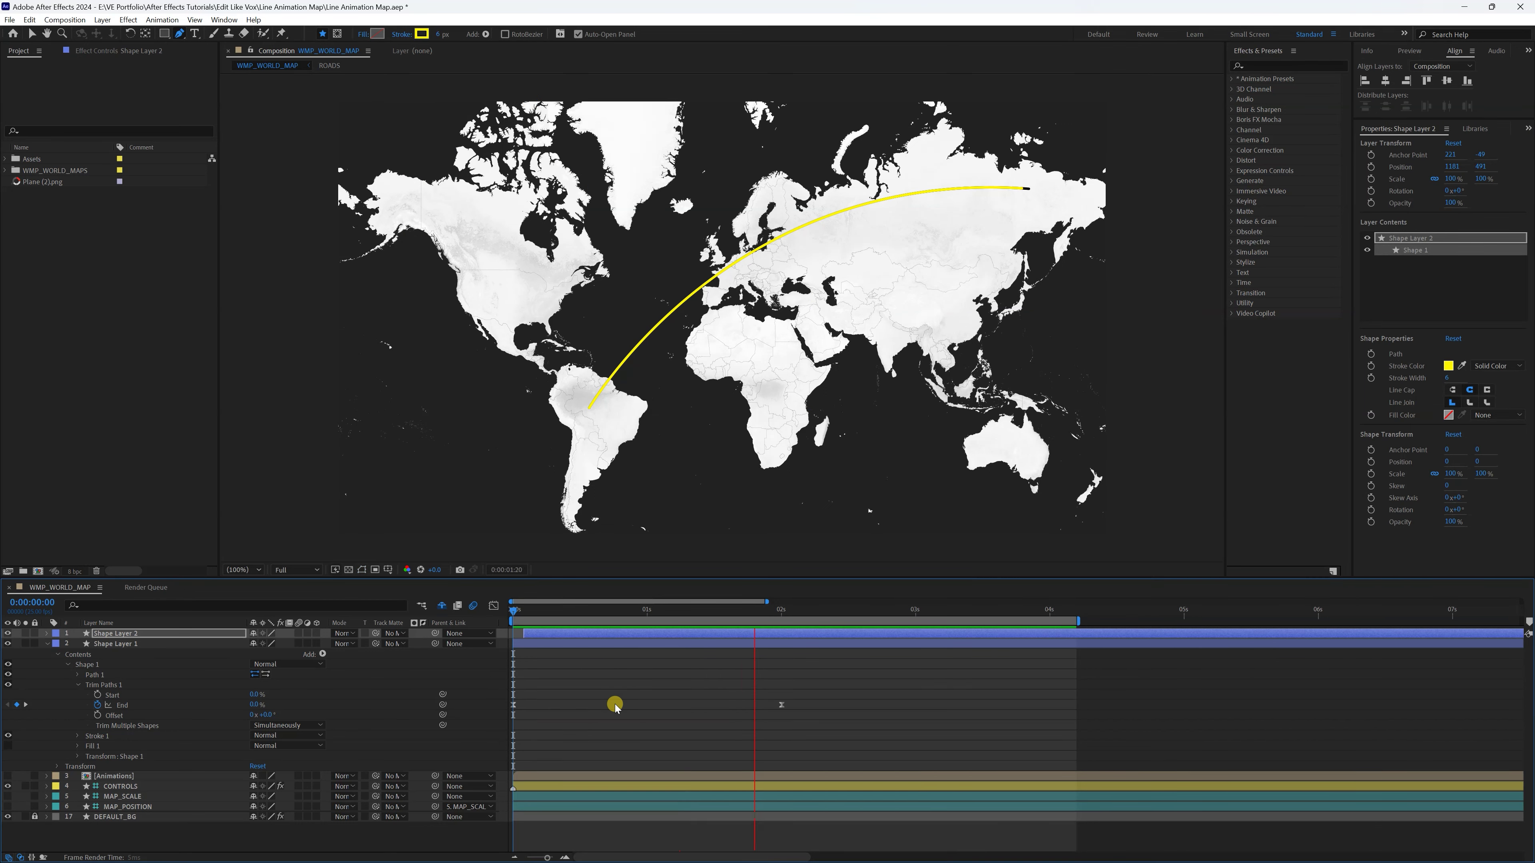
pyautogui.press('space')
pyautogui.click(622, 669)
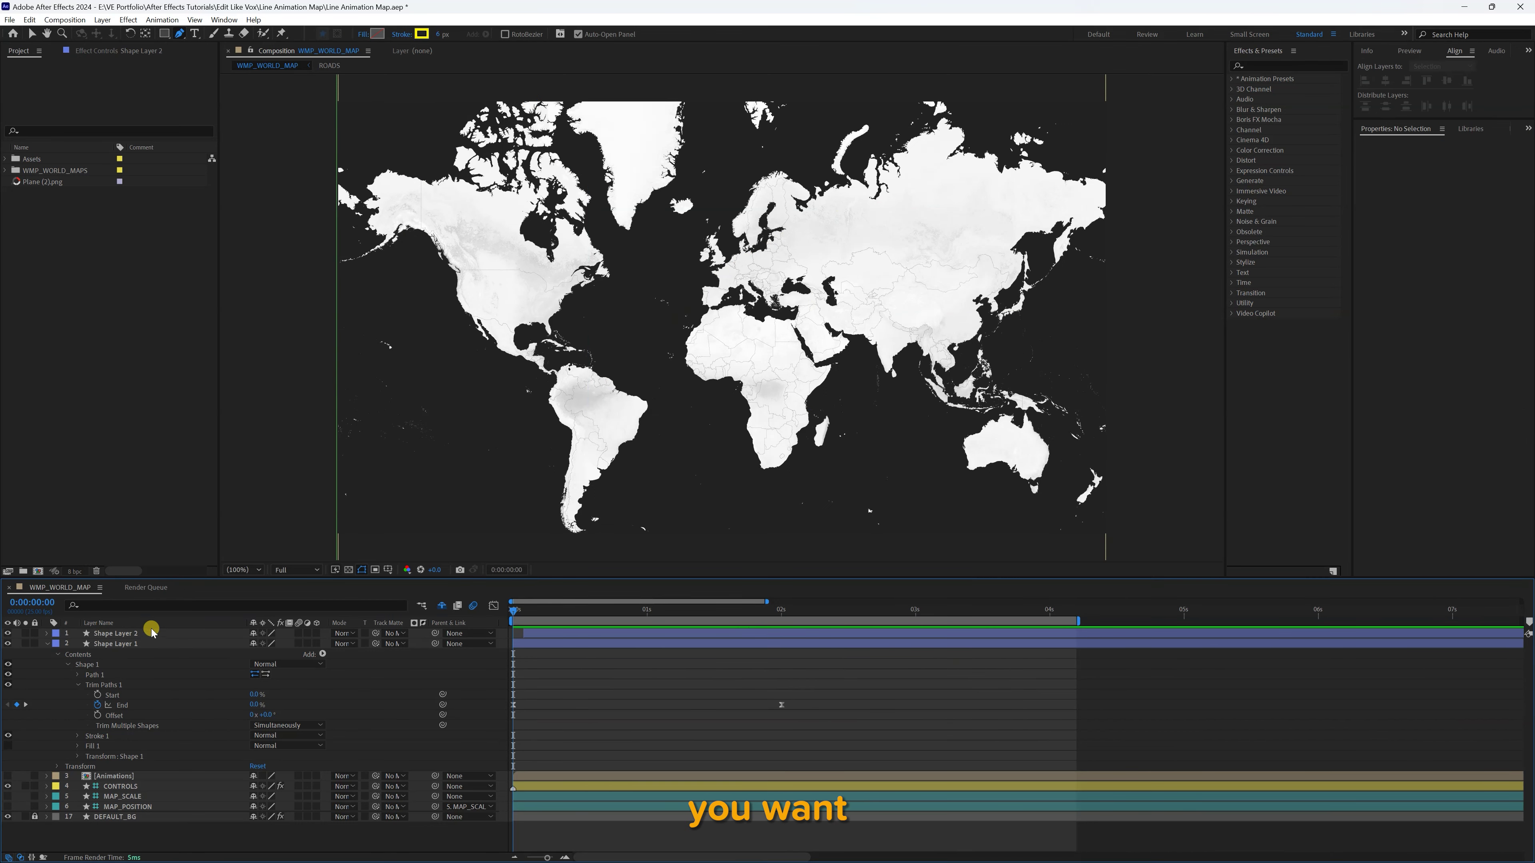
# - Duplicate the yellow line layer and shift the new copy to start slightly after the yellow one
pyautogui.click(151, 633)
pyautogui.hotkey('ctrl', 'd')
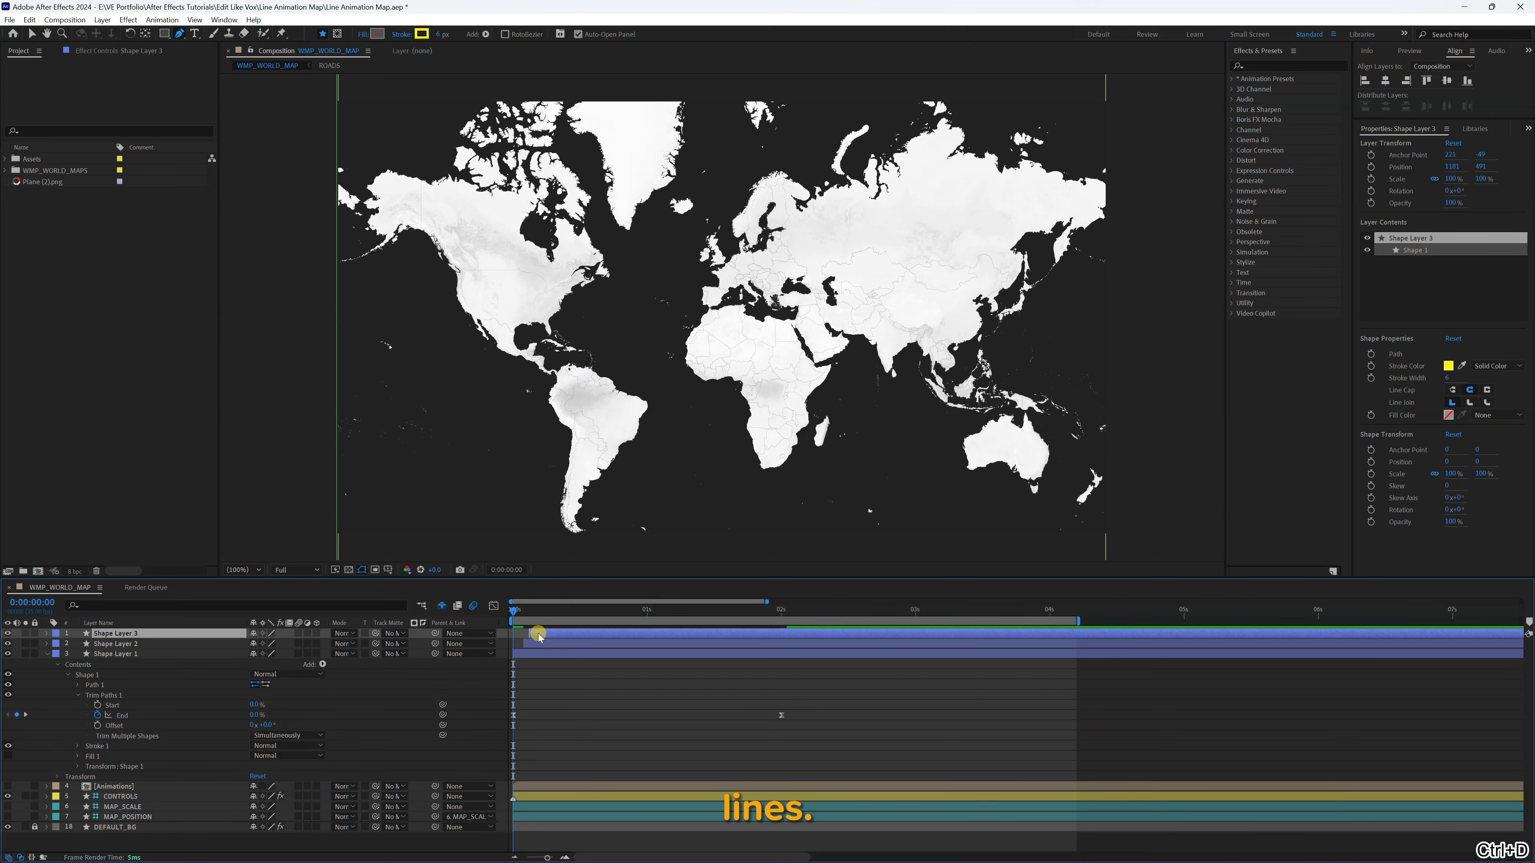
pyautogui.moveTo(538, 633); pyautogui.dragTo(547, 634)
# - Set the third line's stroke color to red FF0004 and preview the layered line animation
pyautogui.click(1448, 365)
pyautogui.write('FF0004')
pyautogui.click(500, 101)
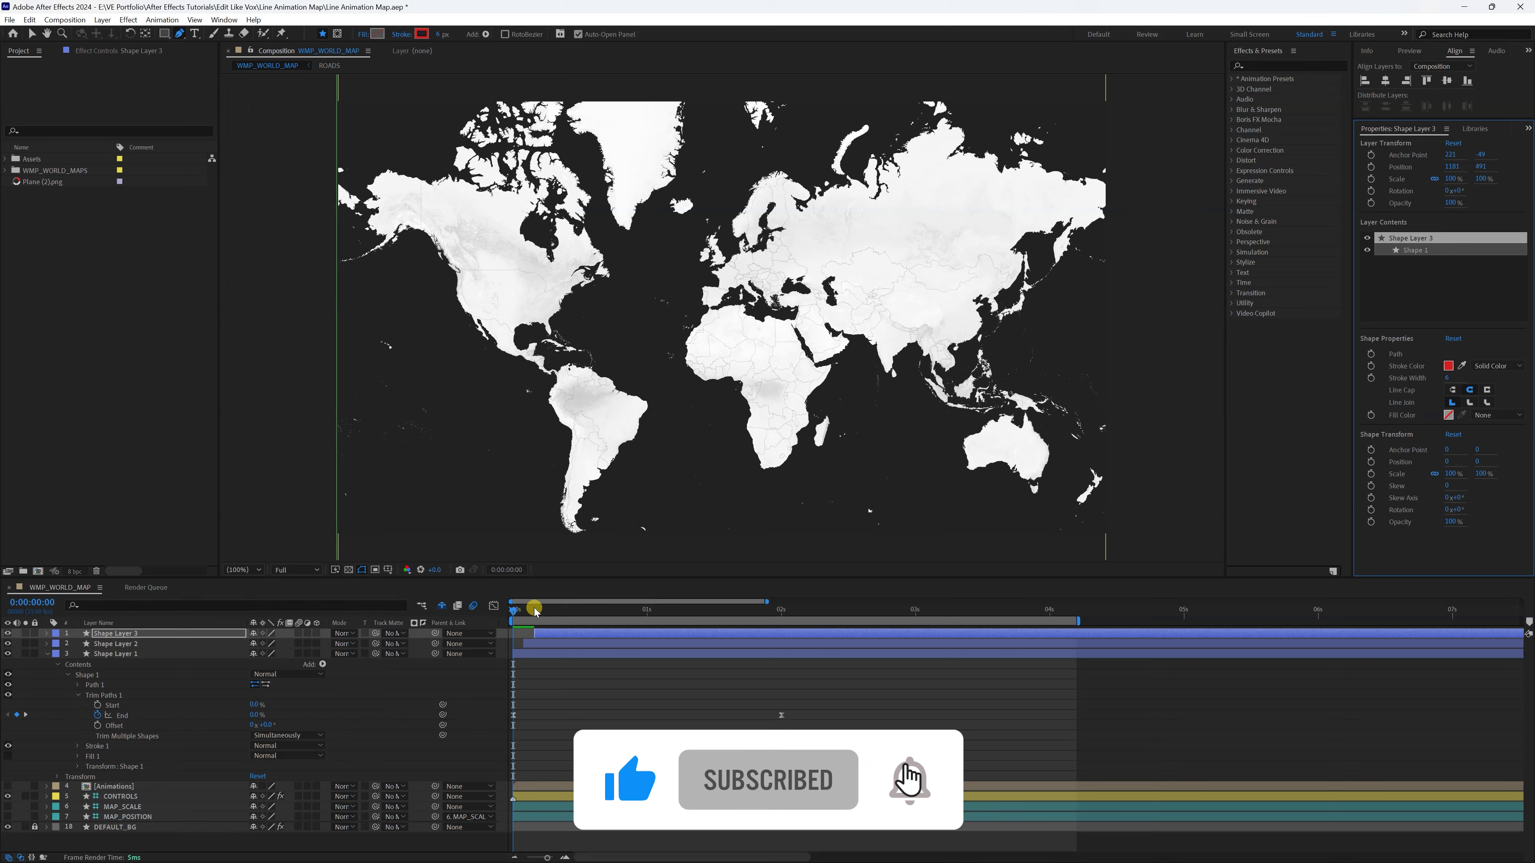
pyautogui.click(544, 670)
pyautogui.press('space')
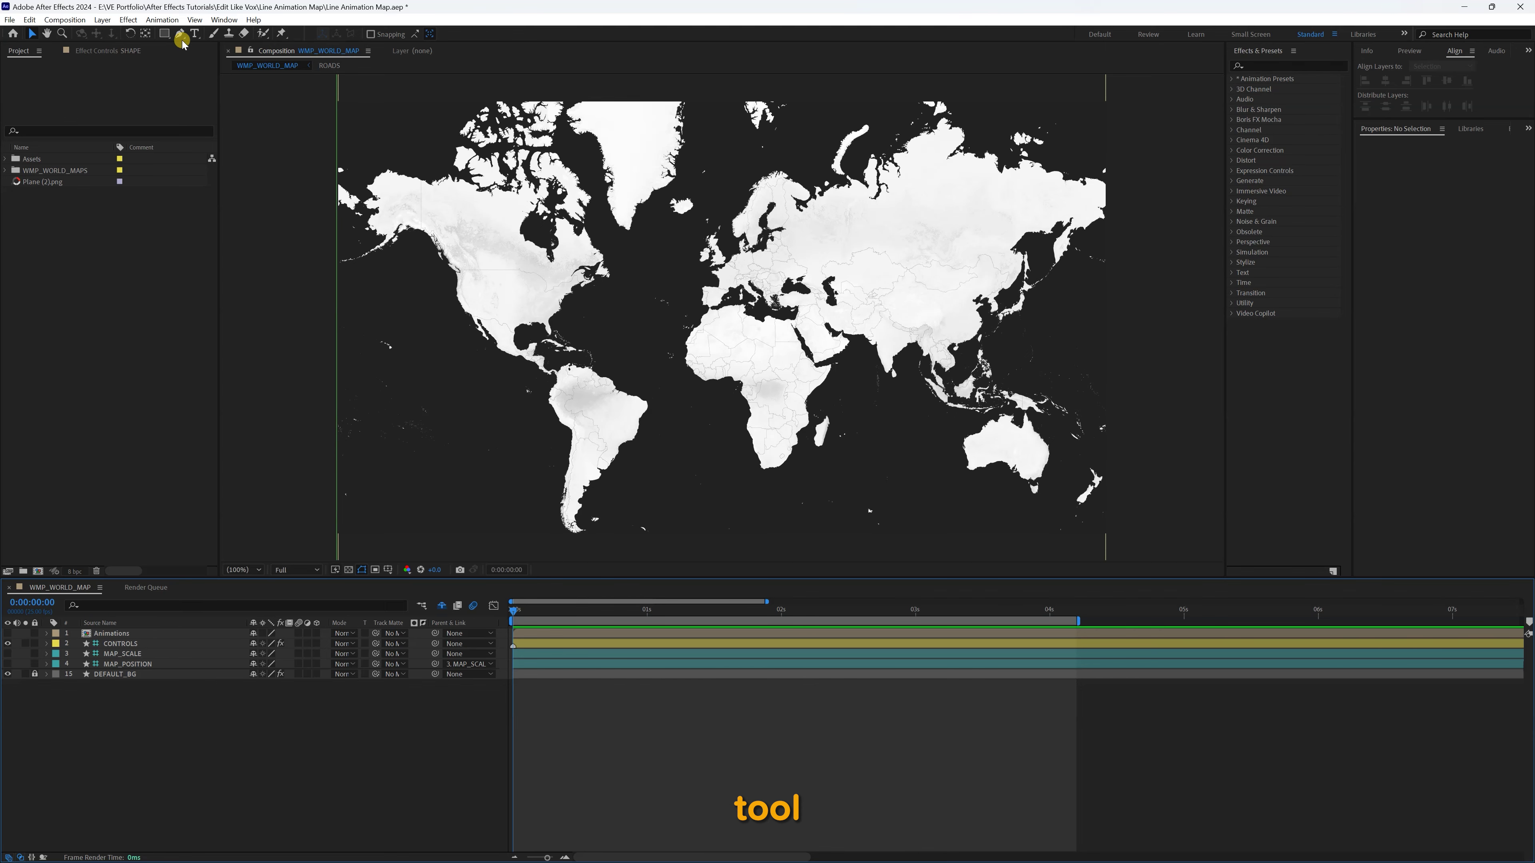
# - Draw a winding curved path with the Pen tool from southern South America via southern Africa, Peru, Iberia and western Canada to Siberia
pyautogui.click(180, 35)
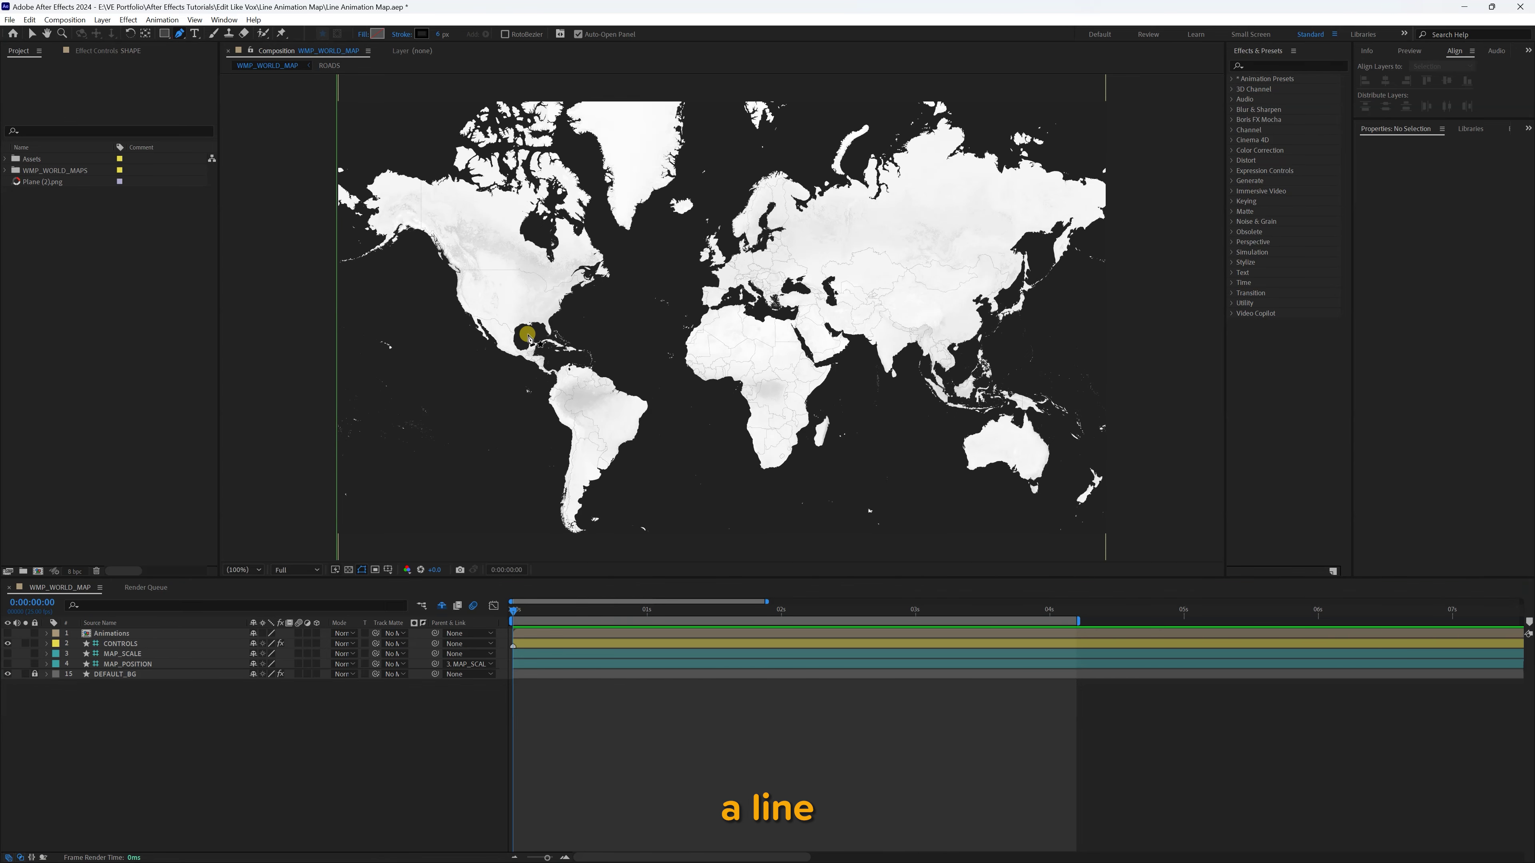
pyautogui.click(574, 503)
pyautogui.moveTo(761, 435)
pyautogui.mouseDown()
pyautogui.moveTo(885, 454)
pyautogui.moveTo(761, 437)
pyautogui.mouseUp()
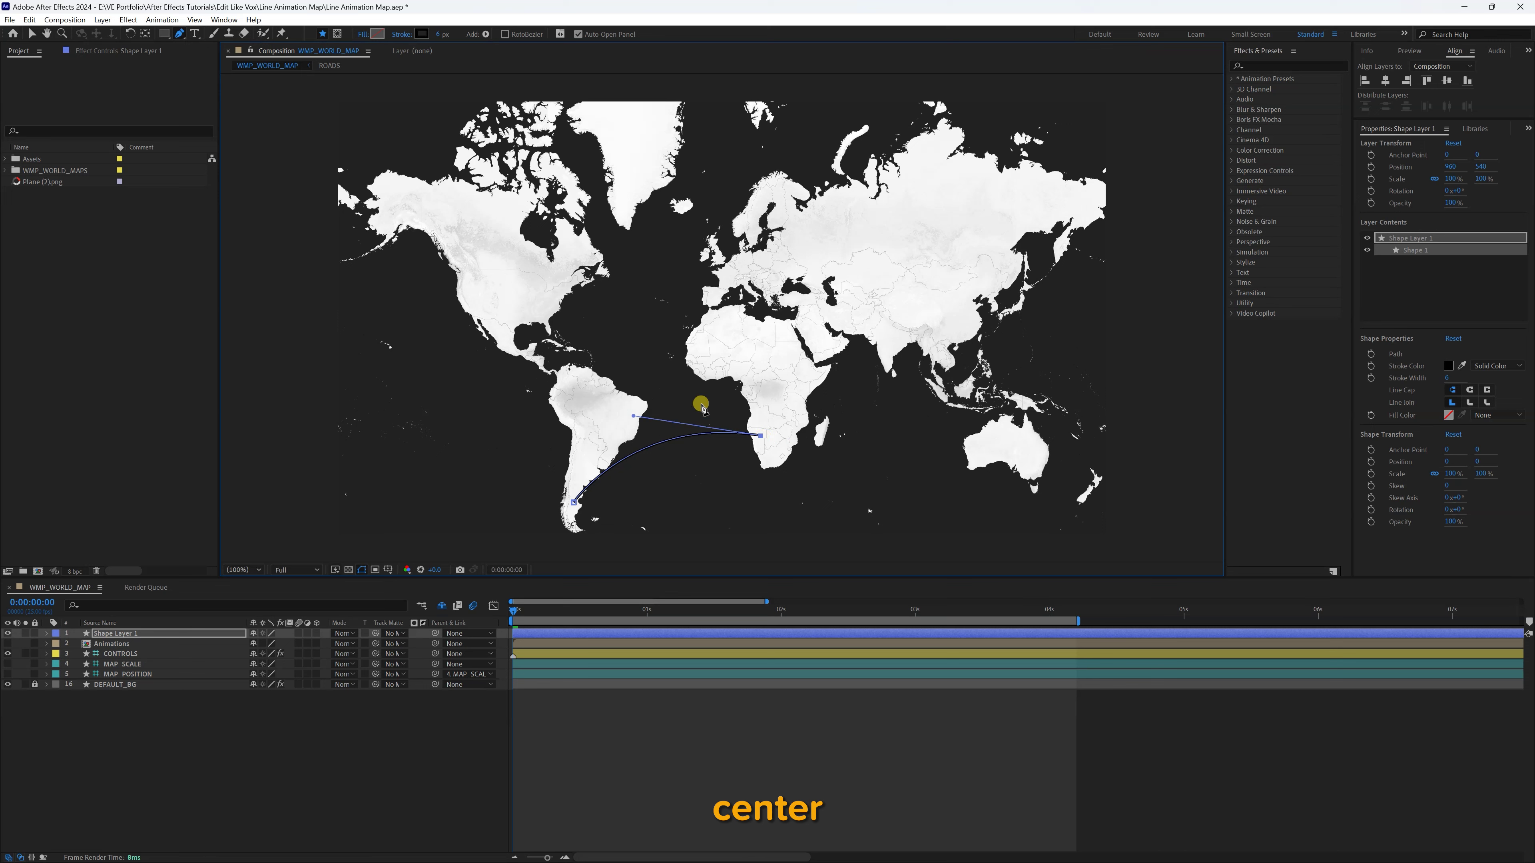
pyautogui.moveTo(562, 402); pyautogui.dragTo(429, 443)
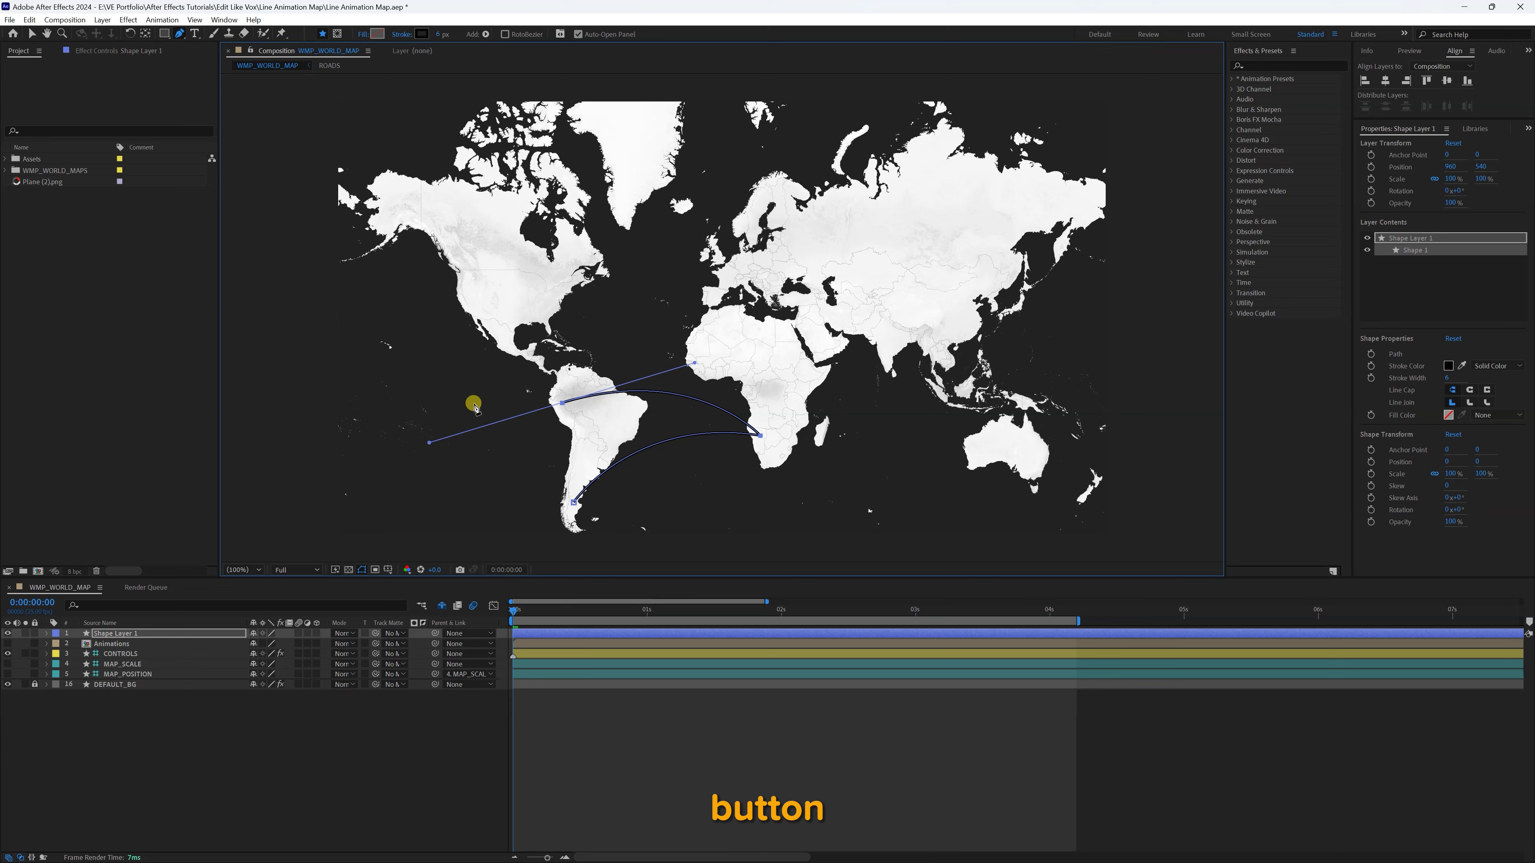
pyautogui.moveTo(429, 442); pyautogui.dragTo(562, 403)
pyautogui.moveTo(713, 295); pyautogui.dragTo(863, 302)
pyautogui.click(713, 295)
pyautogui.moveTo(488, 257); pyautogui.dragTo(318, 287)
pyautogui.moveTo(971, 191); pyautogui.dragTo(1236, 304)
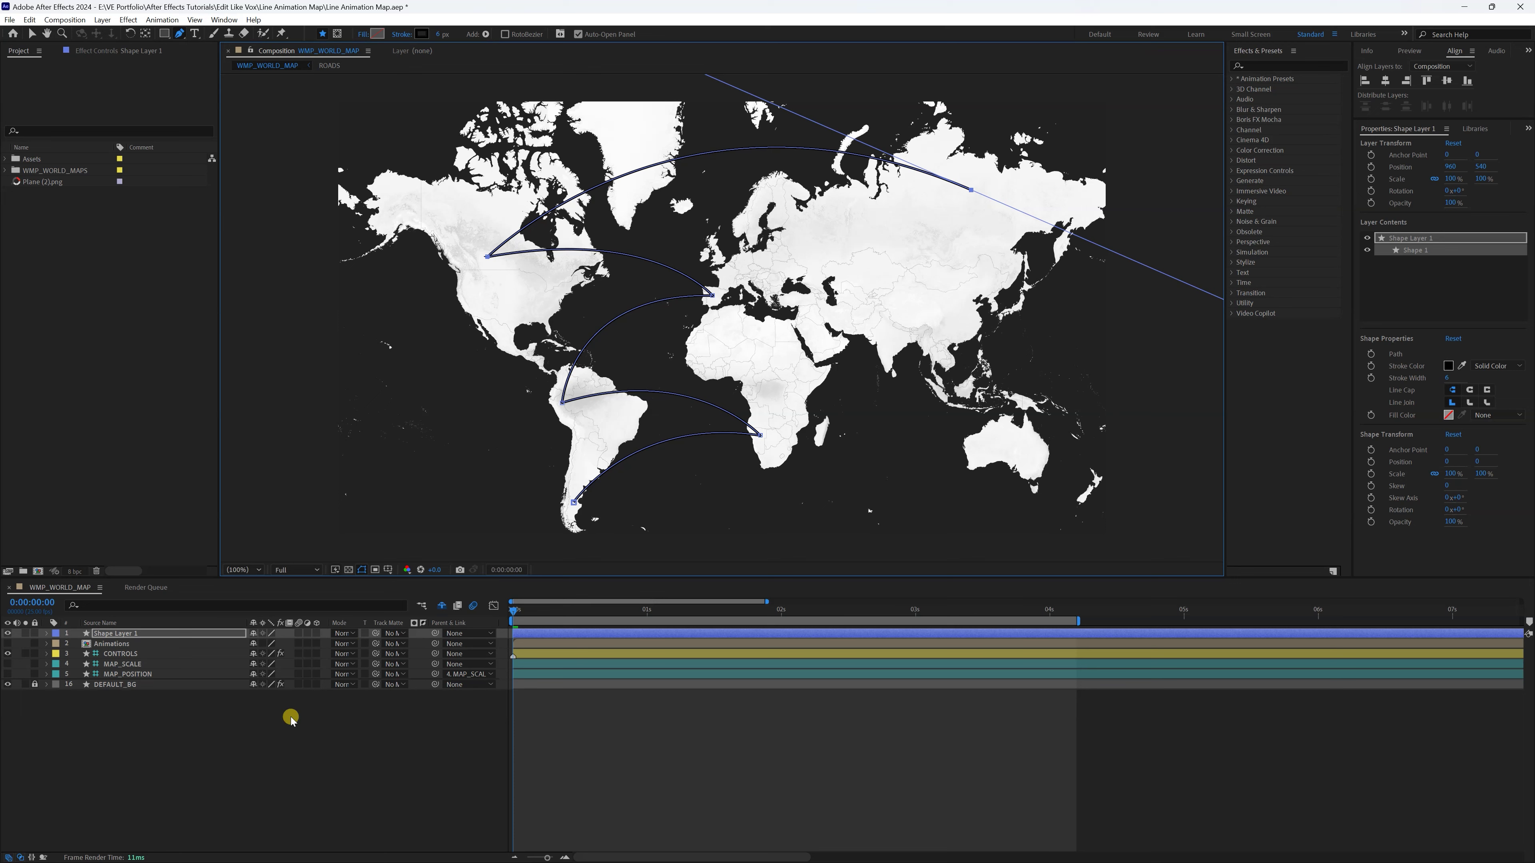
# - Add Trim Paths to the winding line and set an End keyframe at the first frame
pyautogui.click(46, 634)
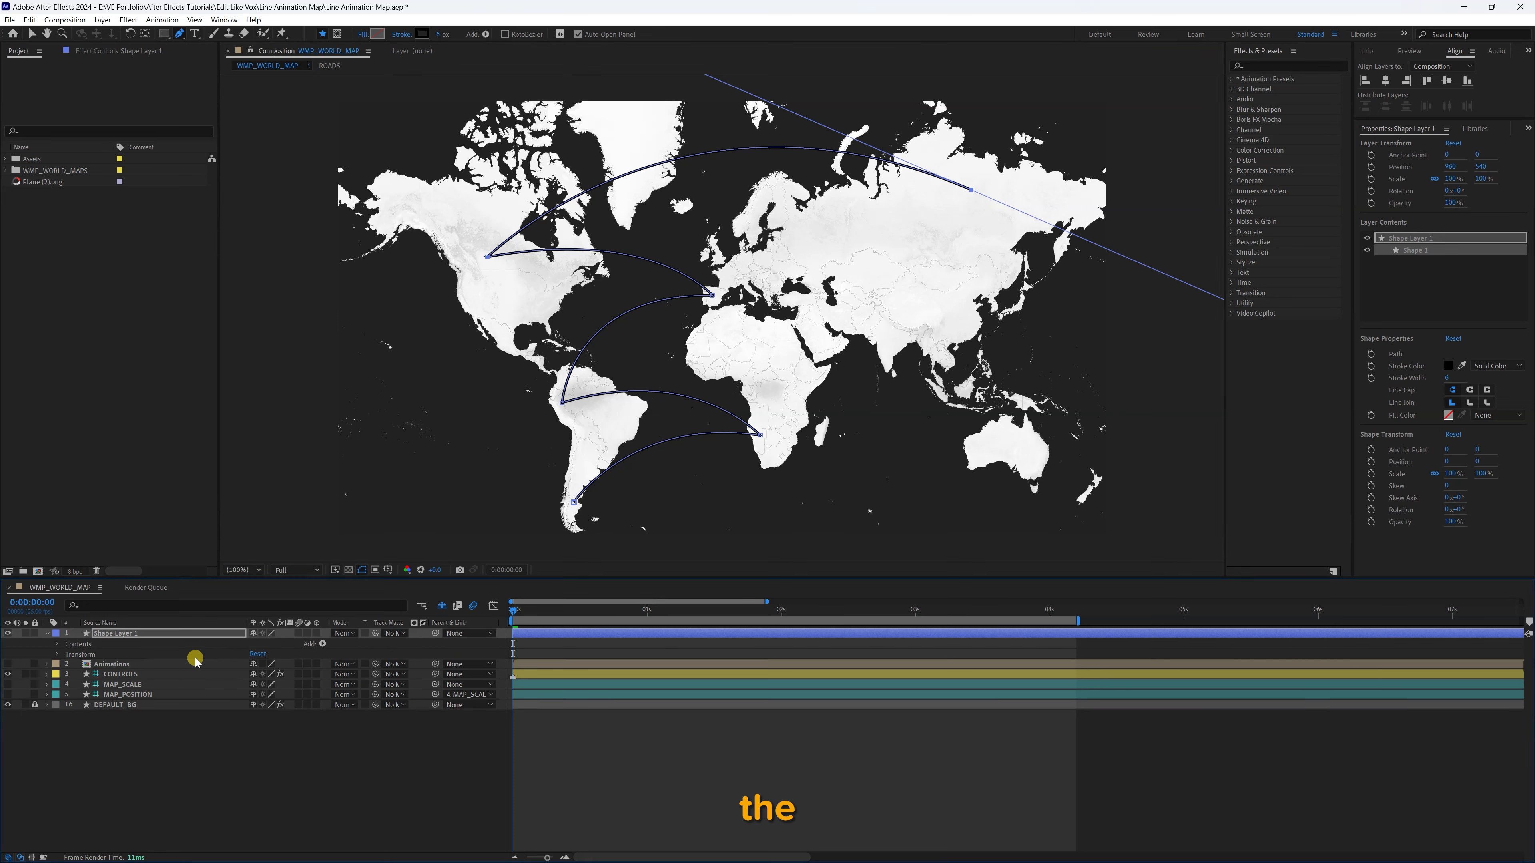
pyautogui.click(322, 644)
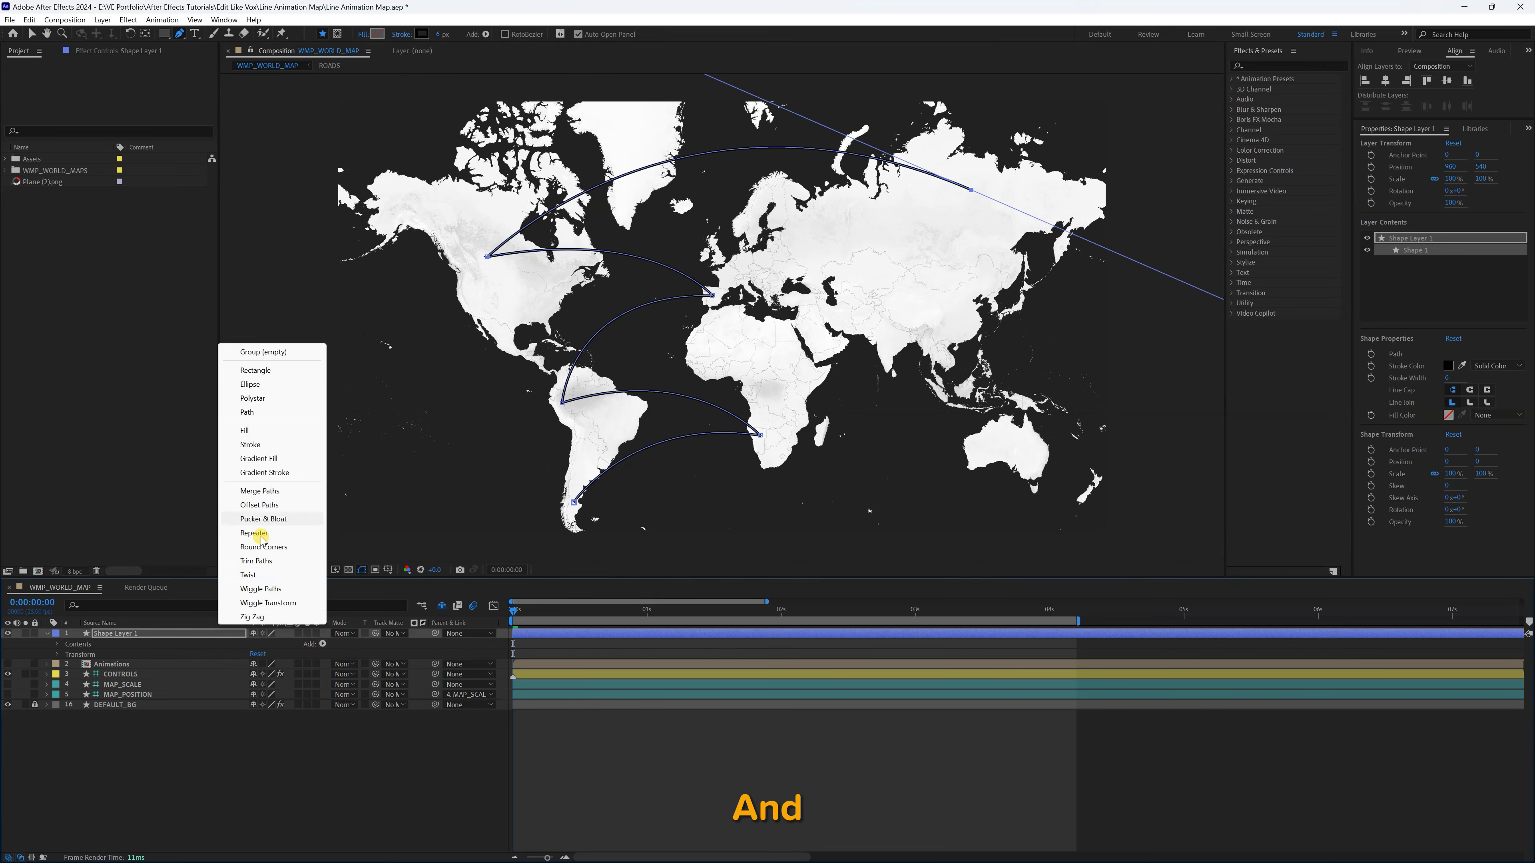
pyautogui.click(257, 562)
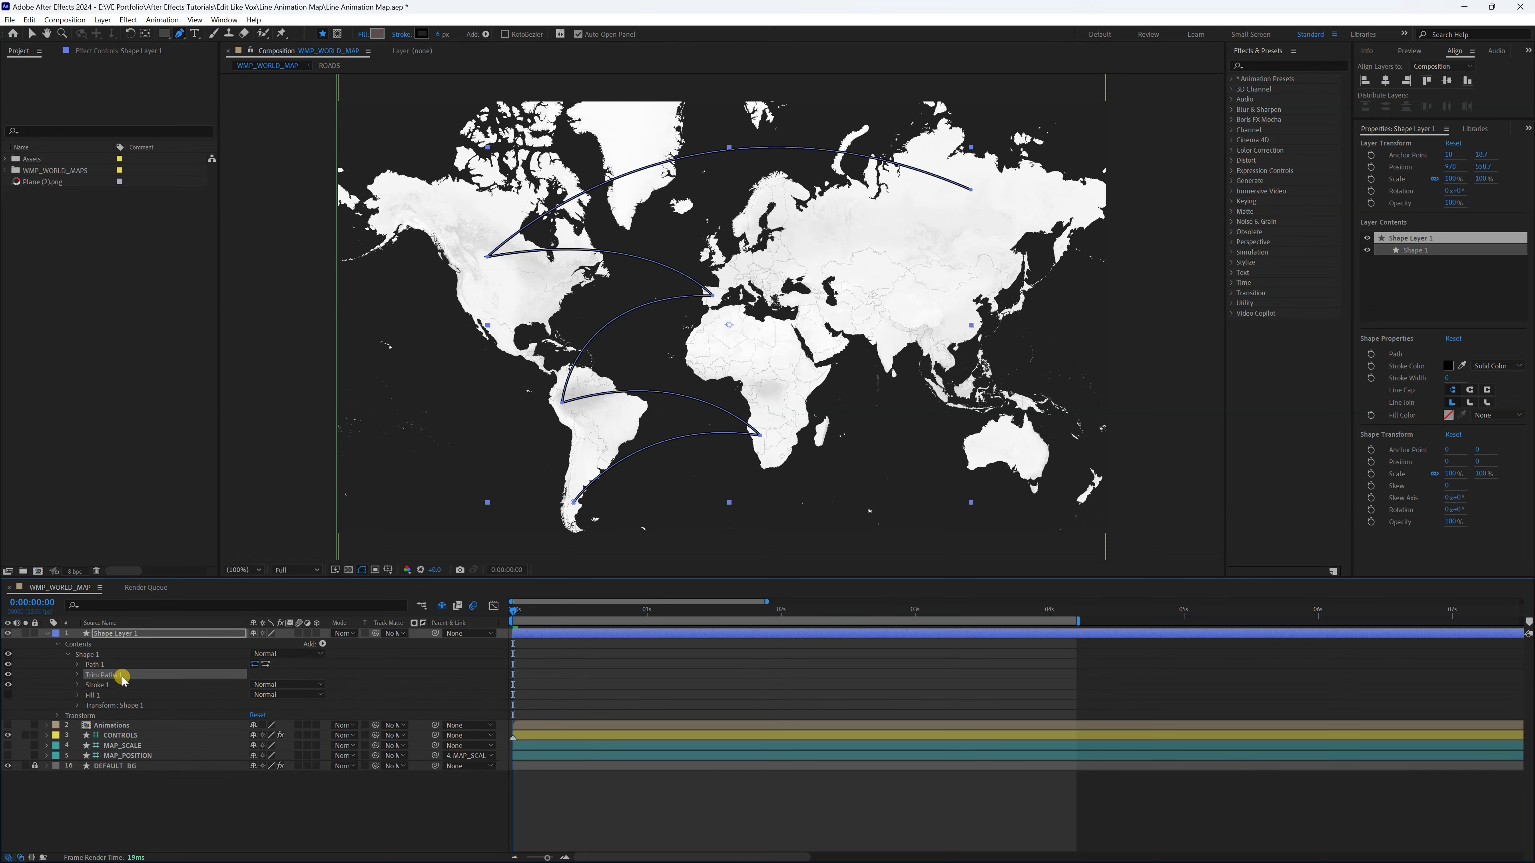
pyautogui.click(79, 675)
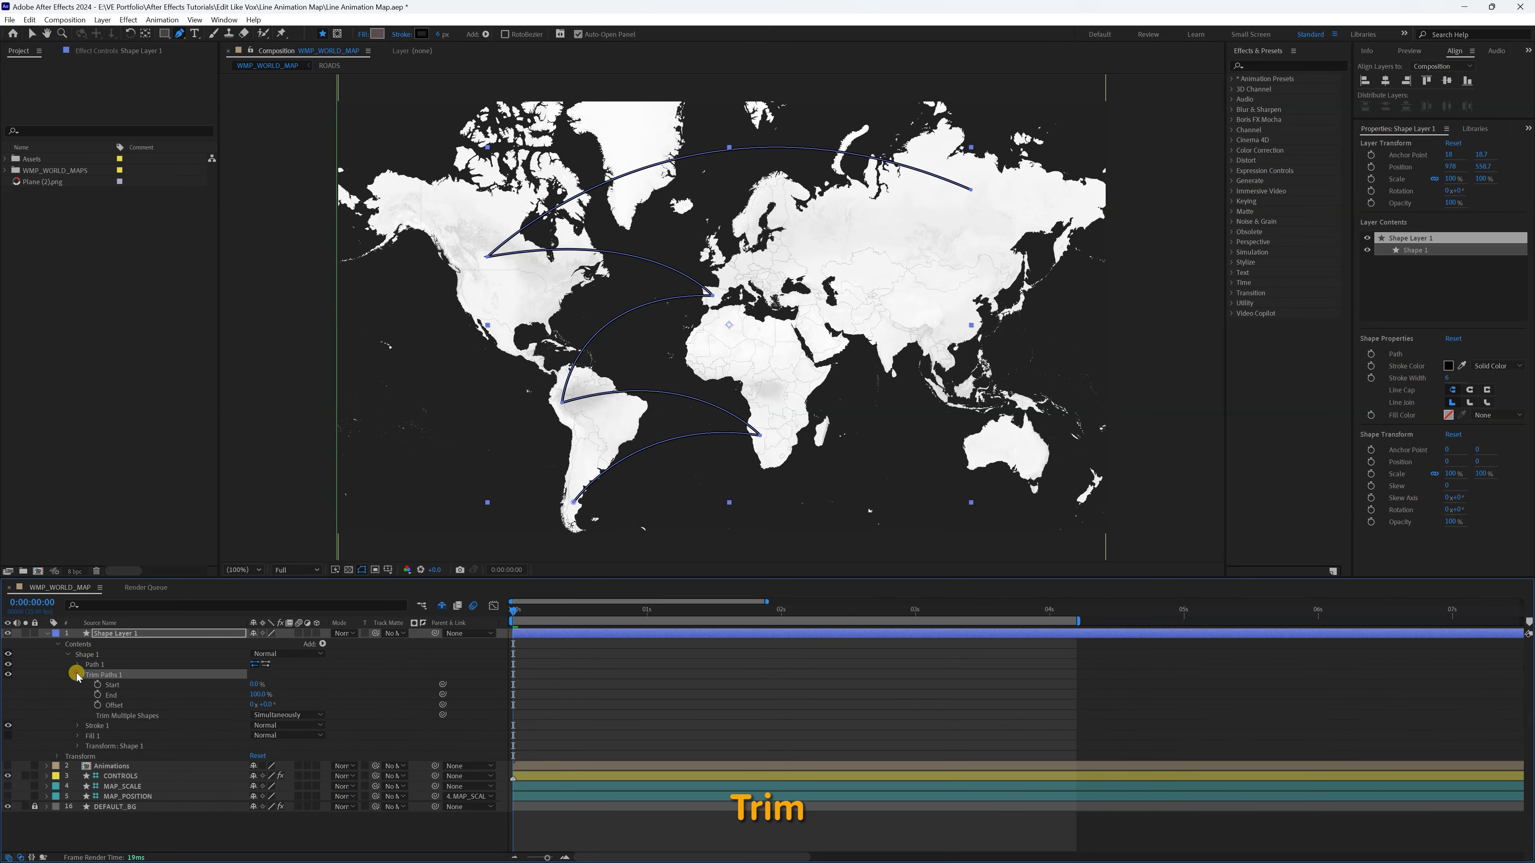
pyautogui.click(97, 695)
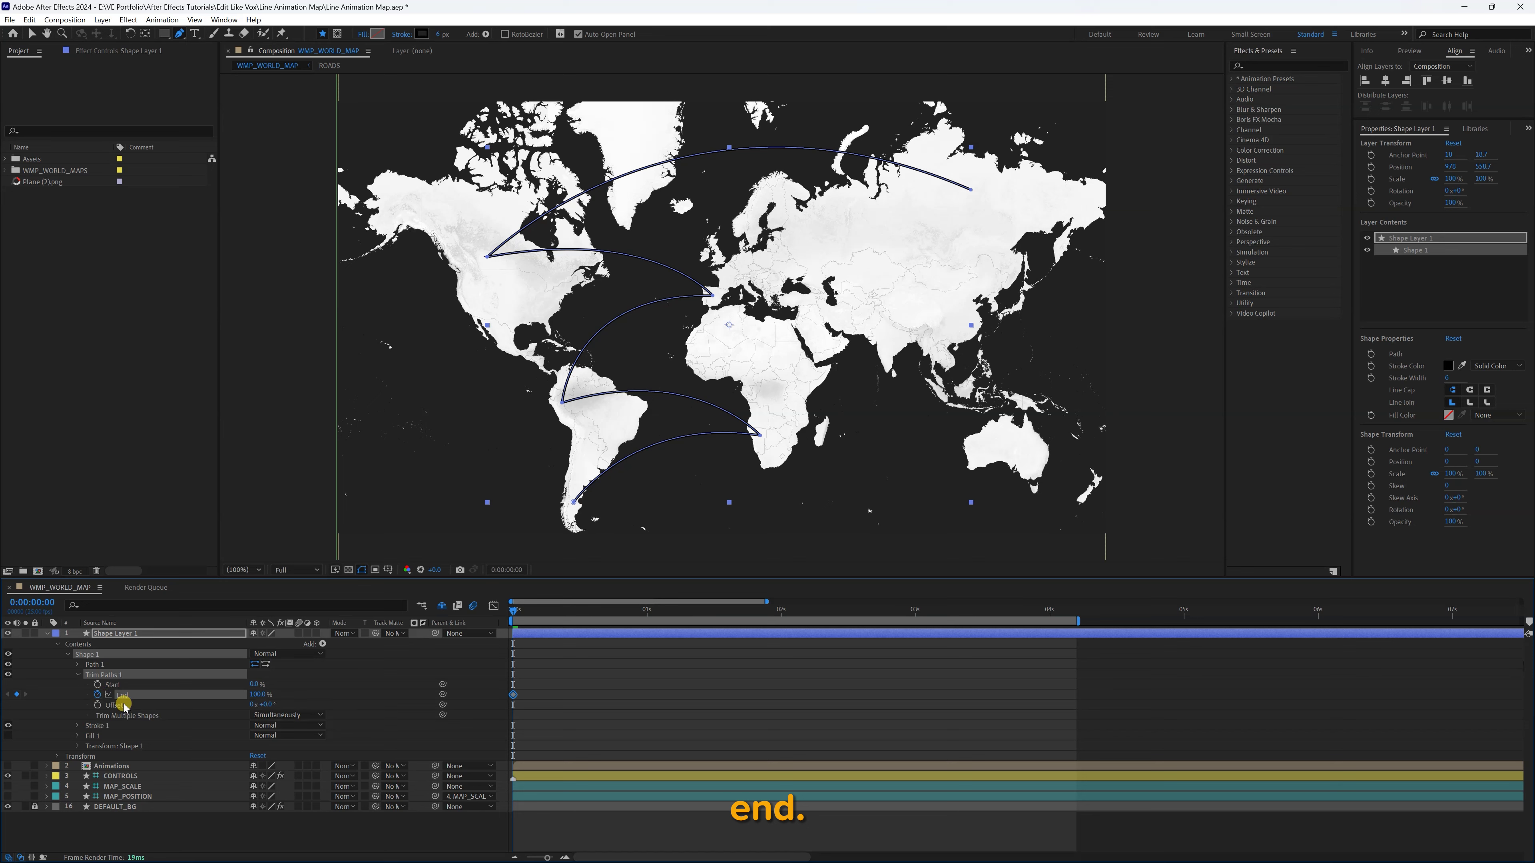
# - Add a second End keyframe 60 frames in and set the first End keyframe to 0%
pyautogui.hotkey('ctrl', 'shift', 'Right')
pyautogui.hotkey('ctrl', 'shift', 'Right')
pyautogui.hotkey('ctrl', 'shift', 'Right')
pyautogui.hotkey('ctrl', 'shift', 'Right')
pyautogui.hotkey('ctrl', 'shift', 'Right')
pyautogui.hotkey('ctrl', 'shift', 'Right')
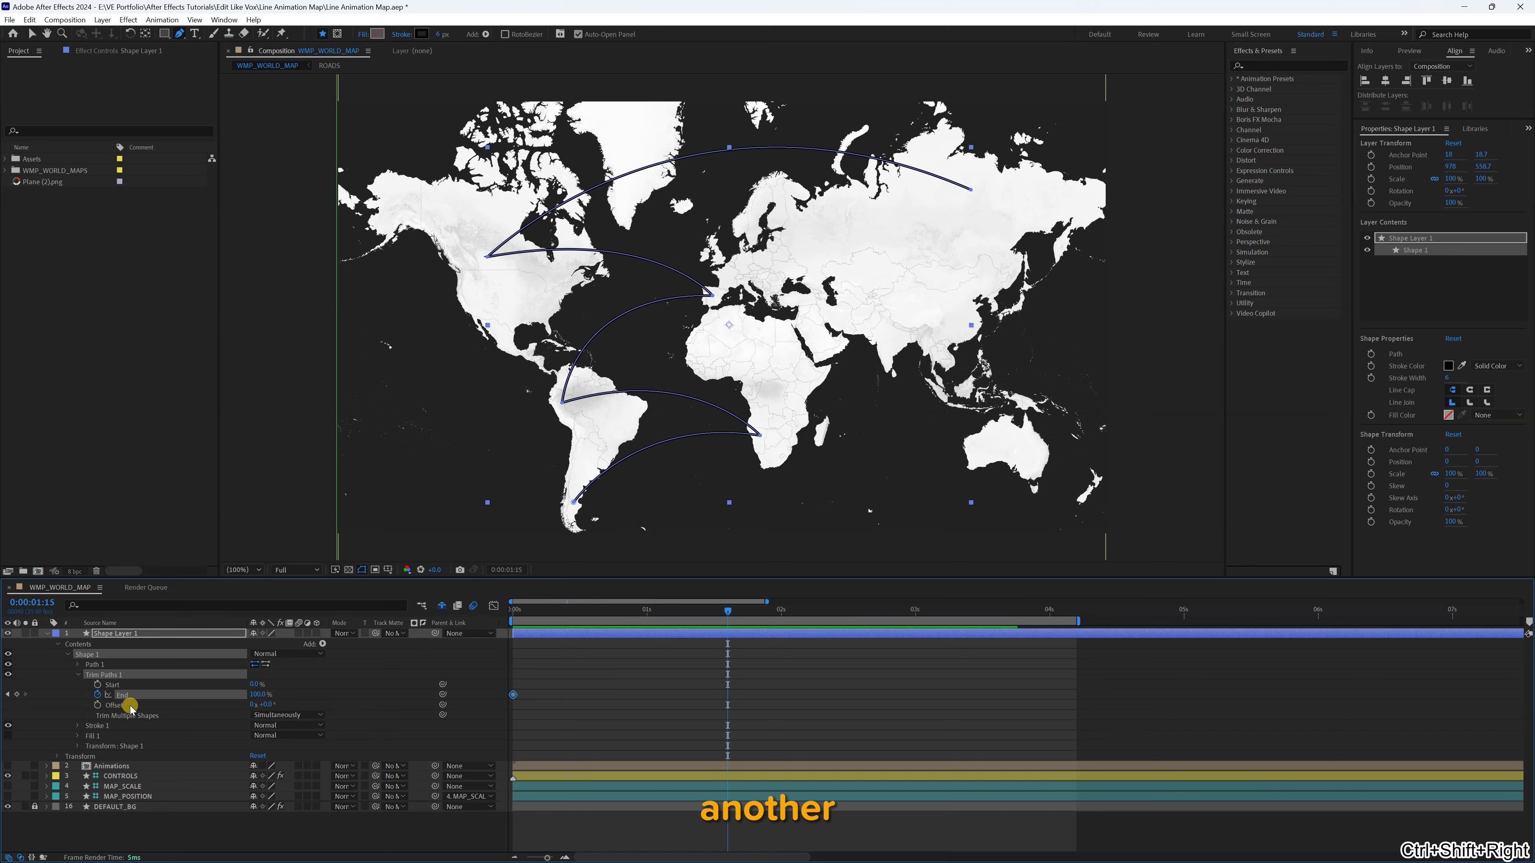
pyautogui.doubleClick(125, 697)
pyautogui.click(19, 695)
pyautogui.click(17, 695)
pyautogui.moveTo(593, 617); pyautogui.dragTo(390, 614)
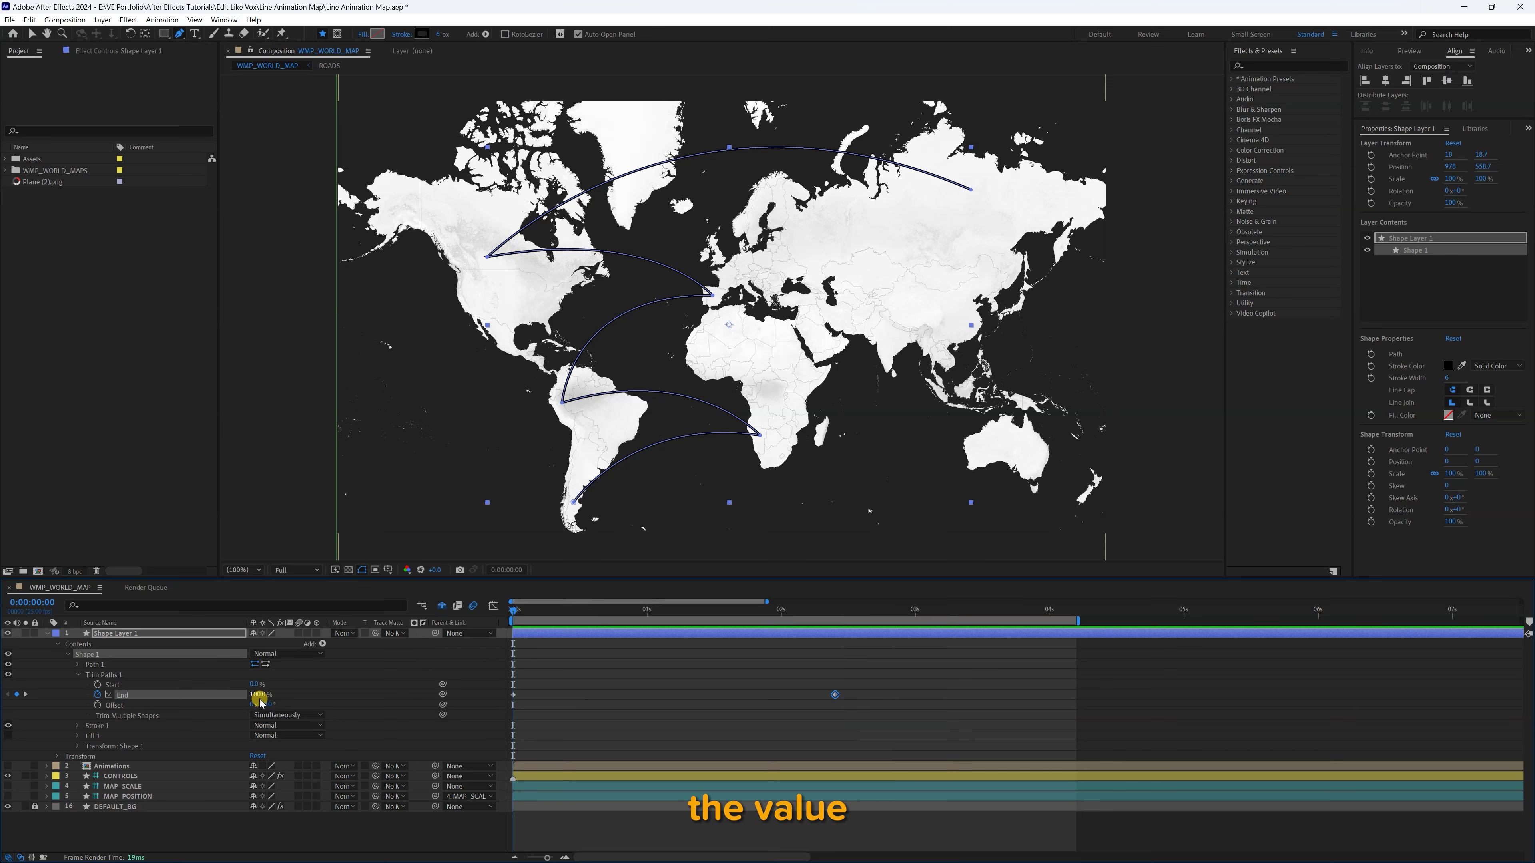
pyautogui.write('0')
pyautogui.press('Return')
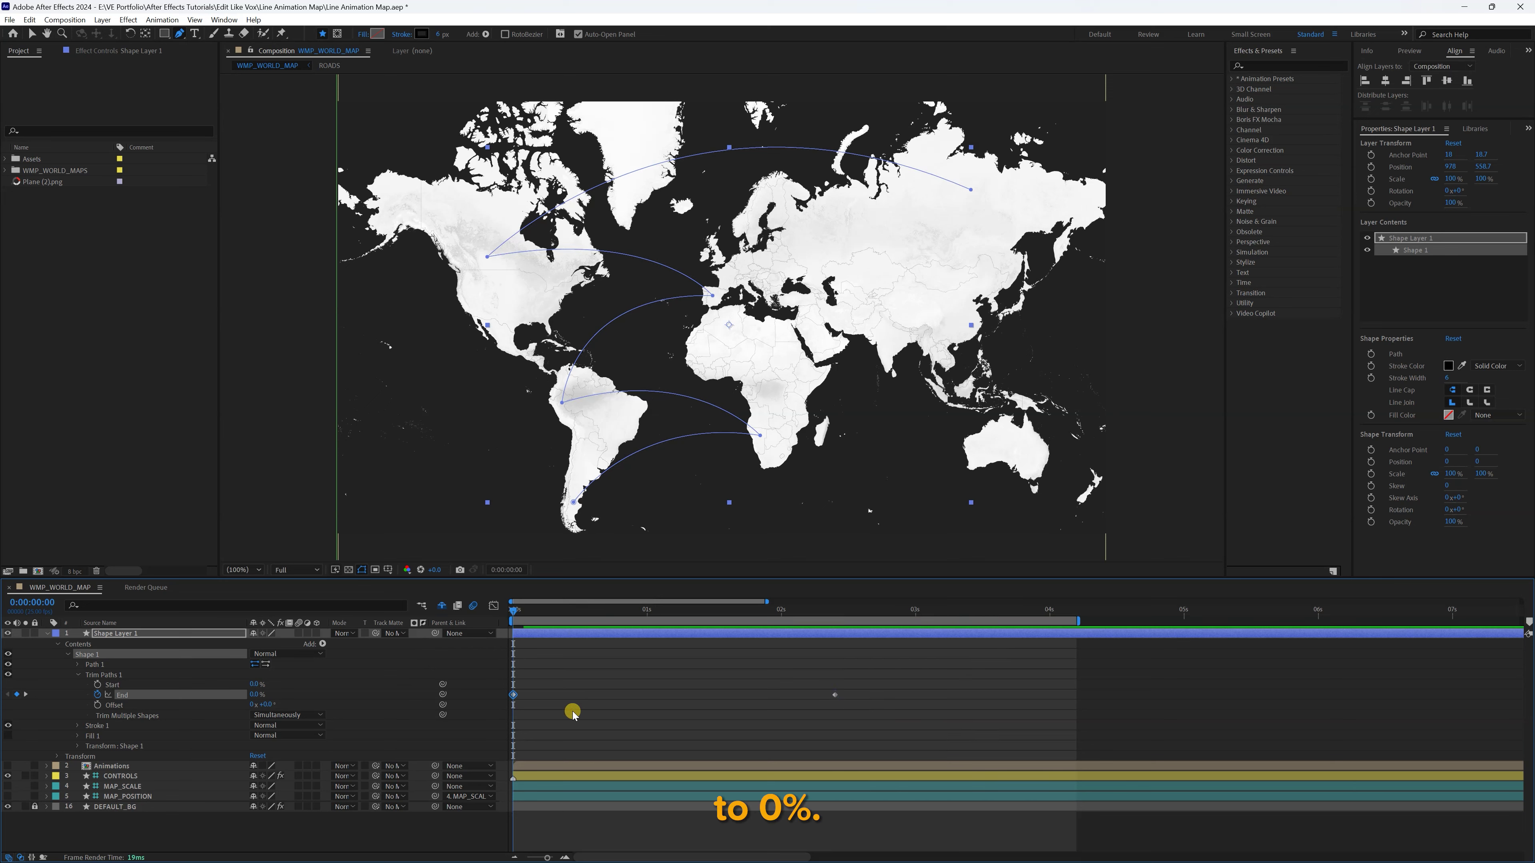
# - Preview the winding line's drawing animation from the start
pyautogui.click(704, 674)
pyautogui.click(747, 707)
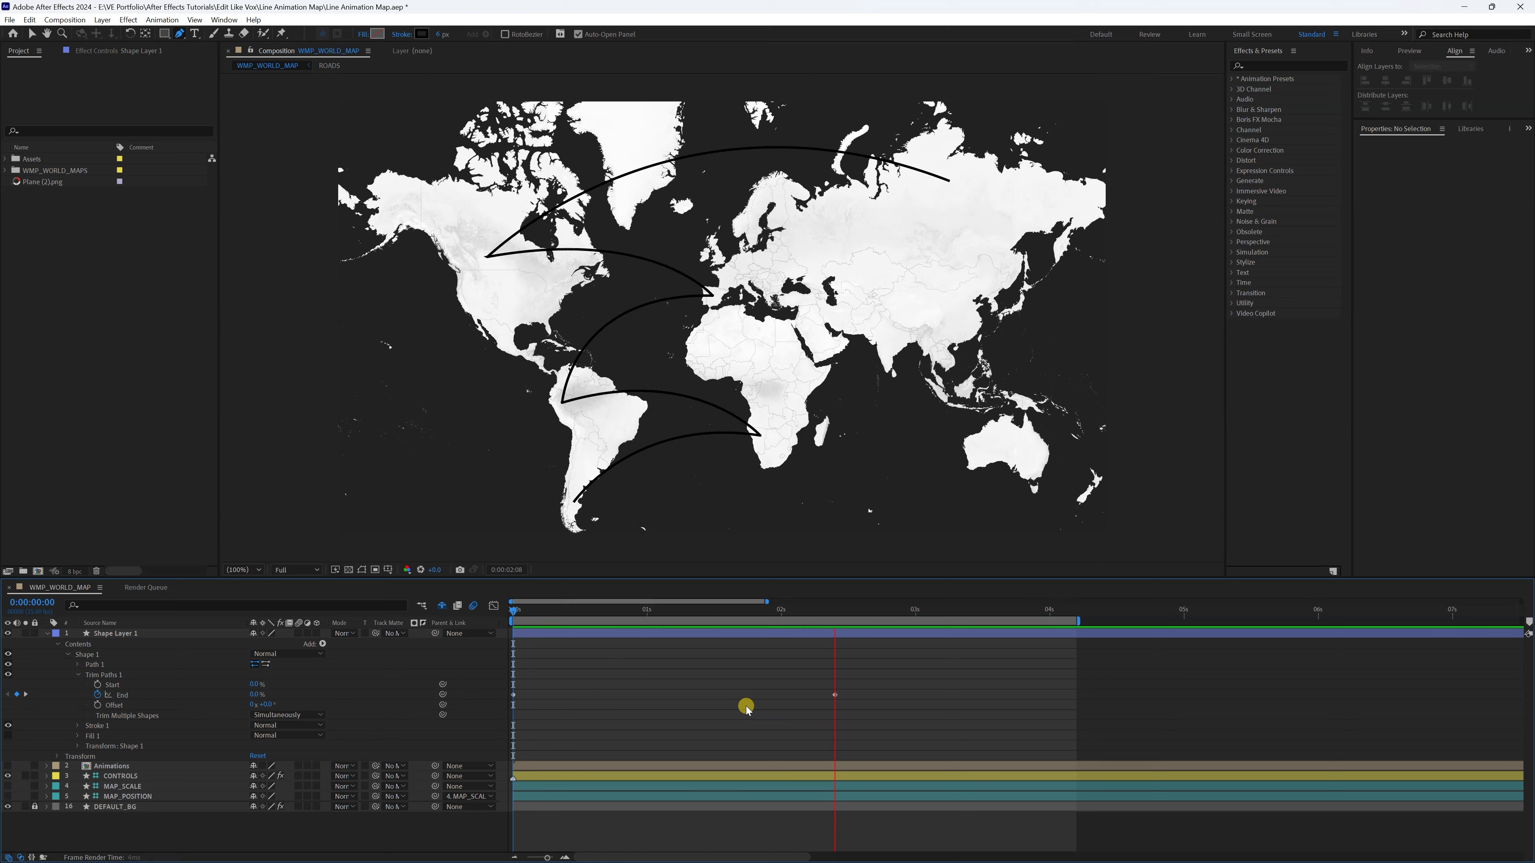
pyautogui.press('space')
# - Set the winding line's stroke to a round line cap
pyautogui.click(86, 654)
pyautogui.click(99, 635)
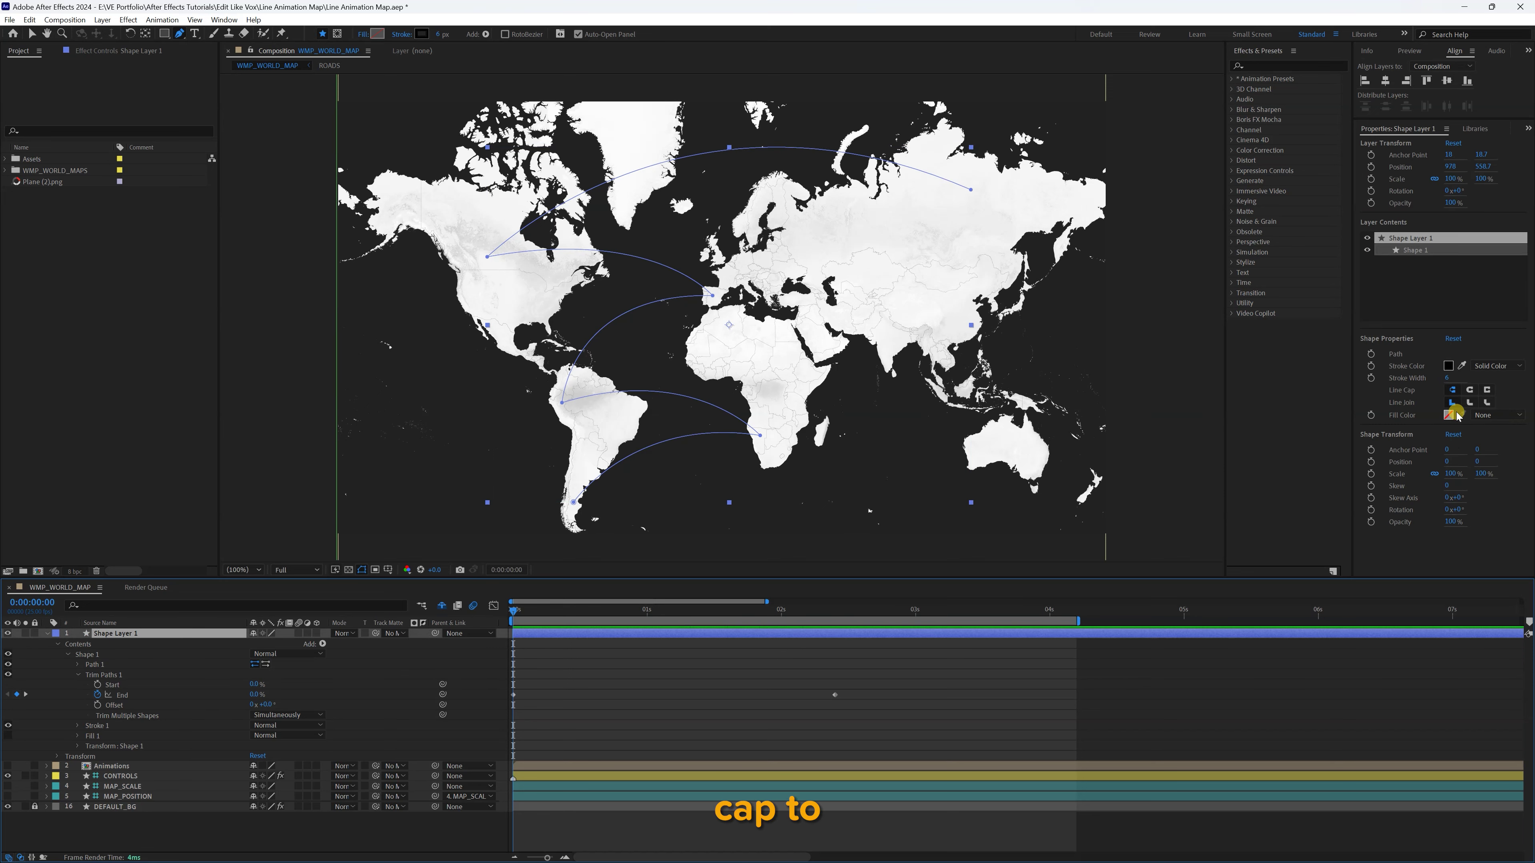
pyautogui.click(1470, 390)
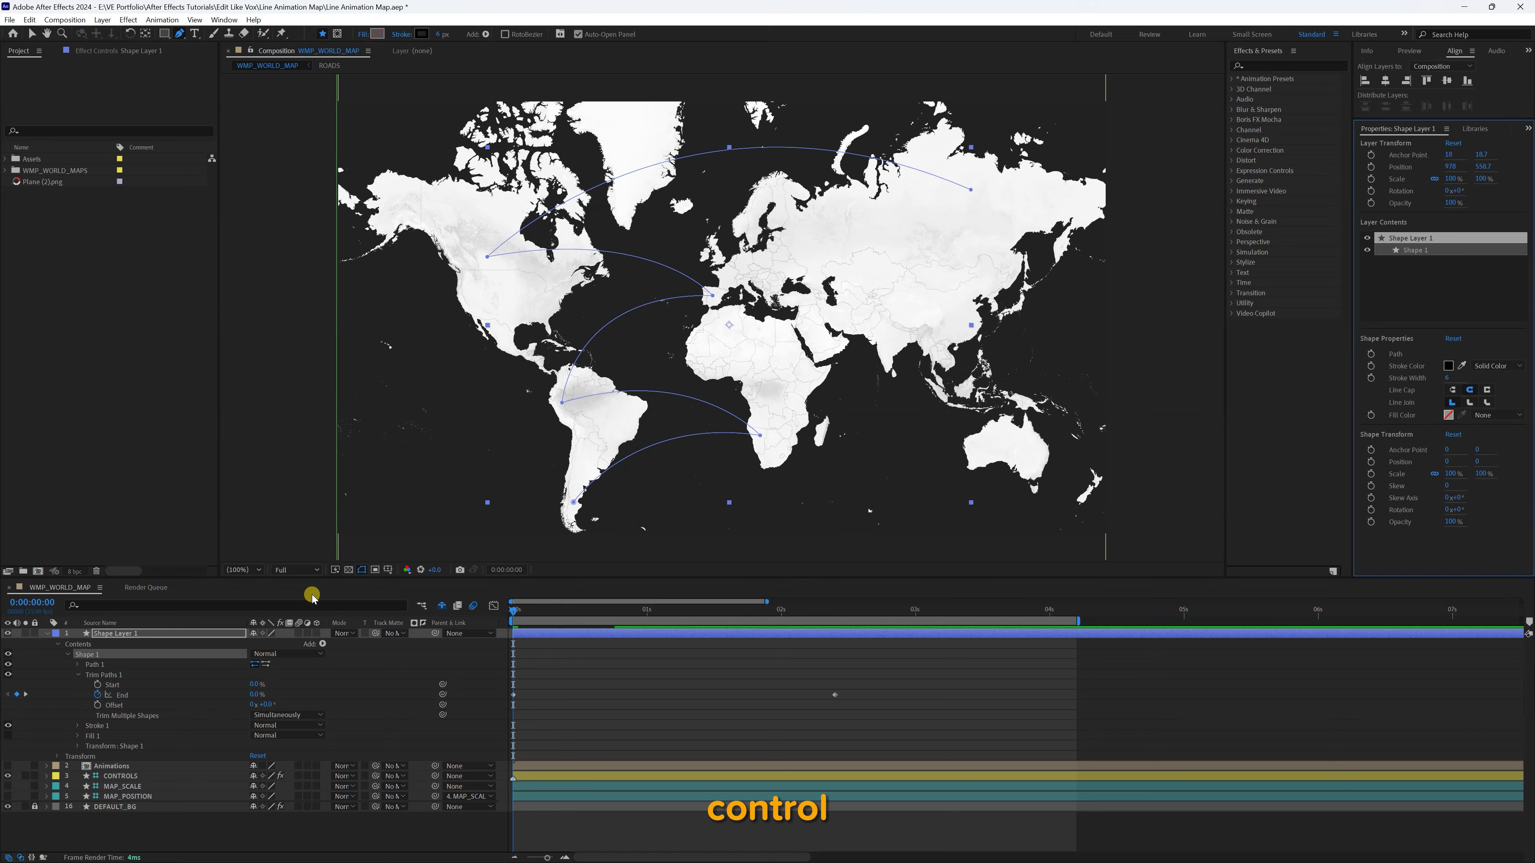
# - Duplicate the shape inside the layer and shift the copy's End keyframes to start at frame 3
pyautogui.hotkey('ctrl', 'd')
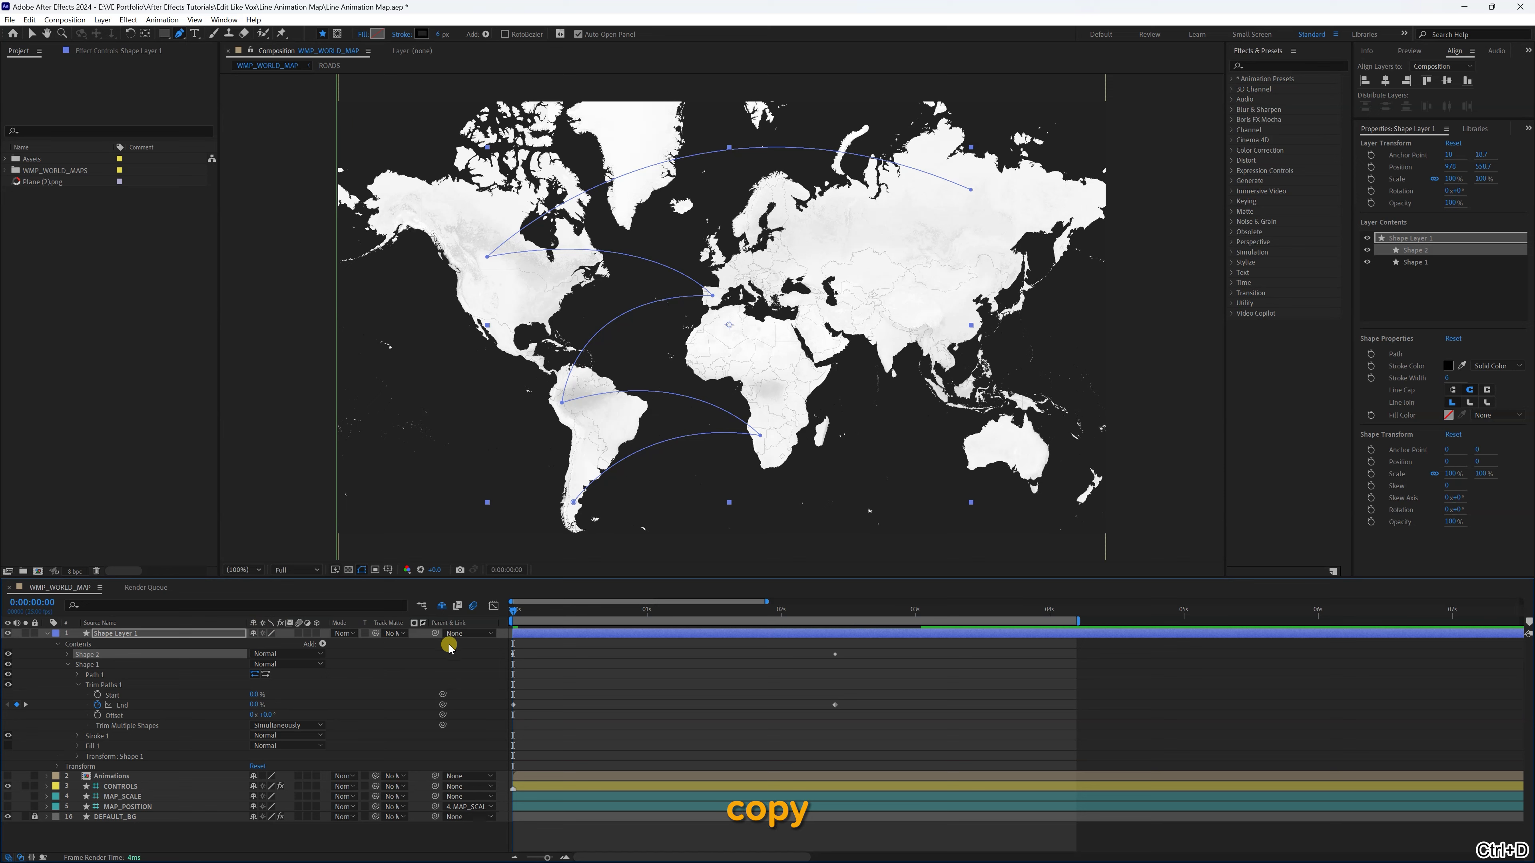
pyautogui.click(537, 631)
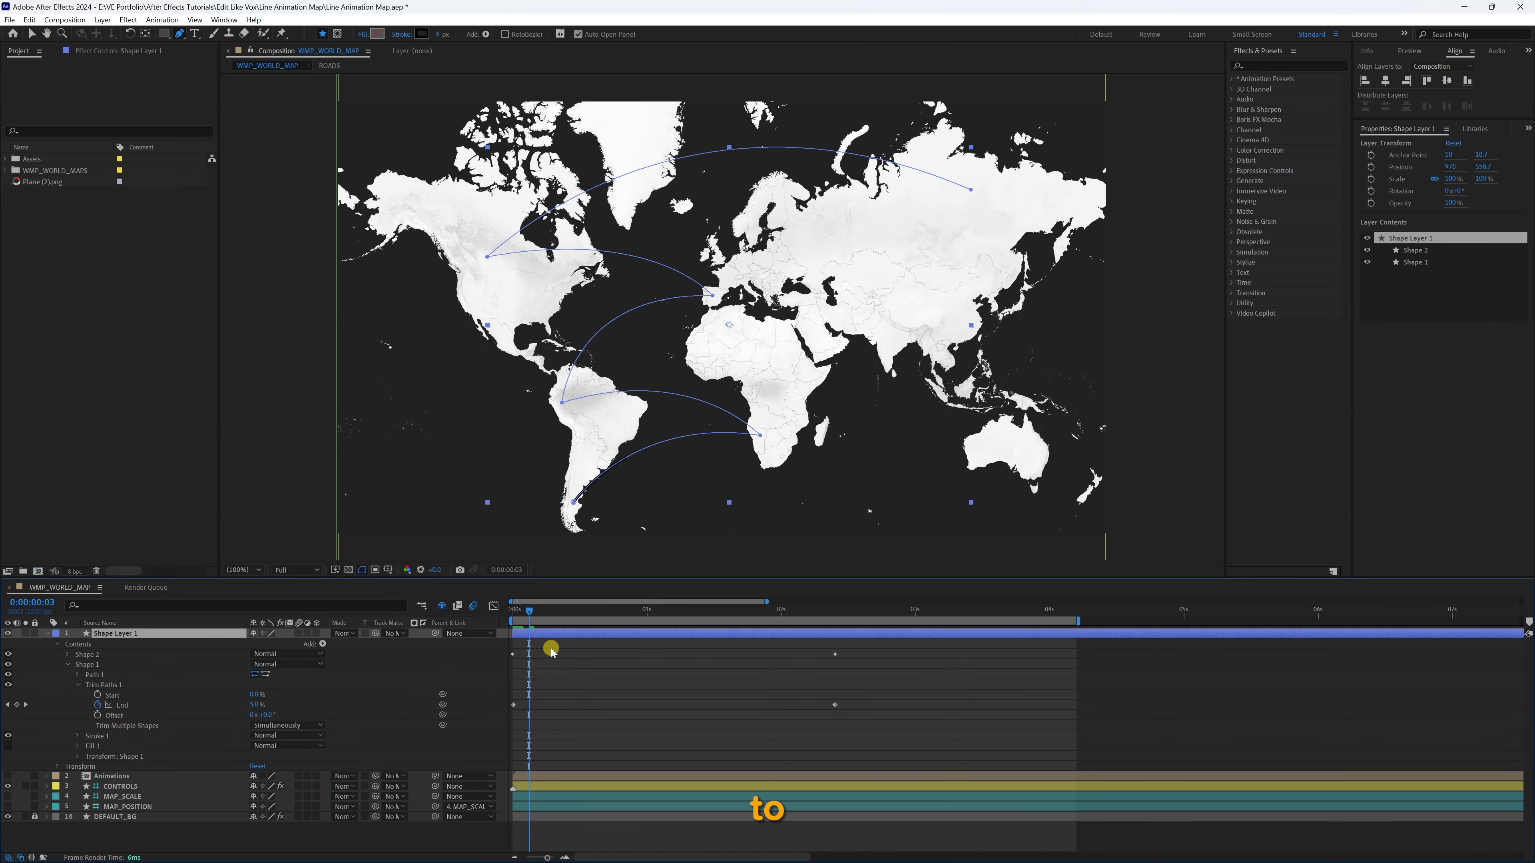
pyautogui.press('u')
pyautogui.moveTo(513, 643); pyautogui.dragTo(531, 643)
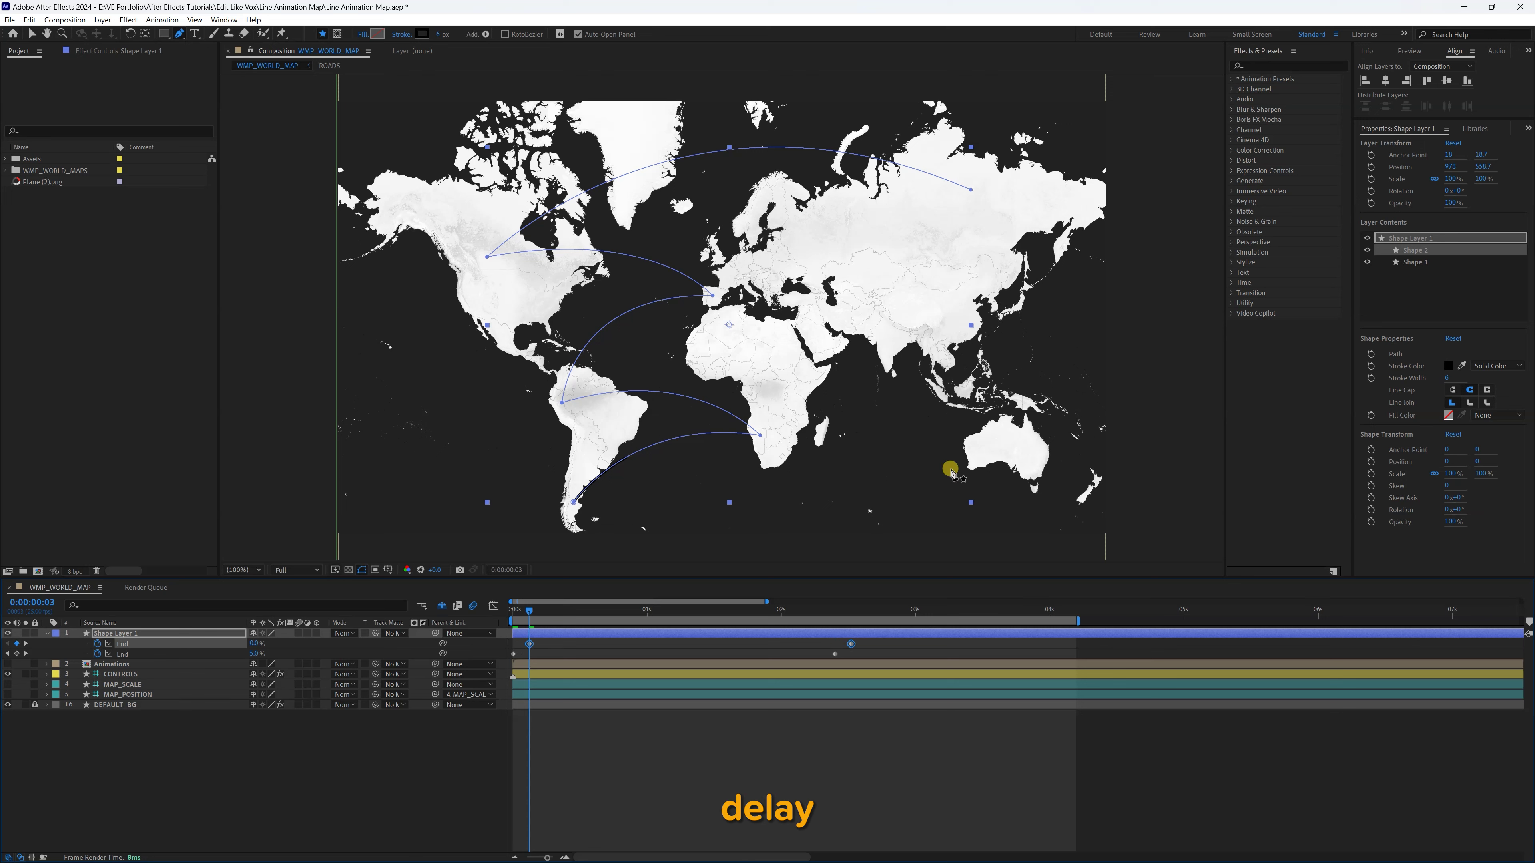
# - Change the duplicated shape's stroke color to yellow and preview the two-color line from the start
pyautogui.click(1447, 367)
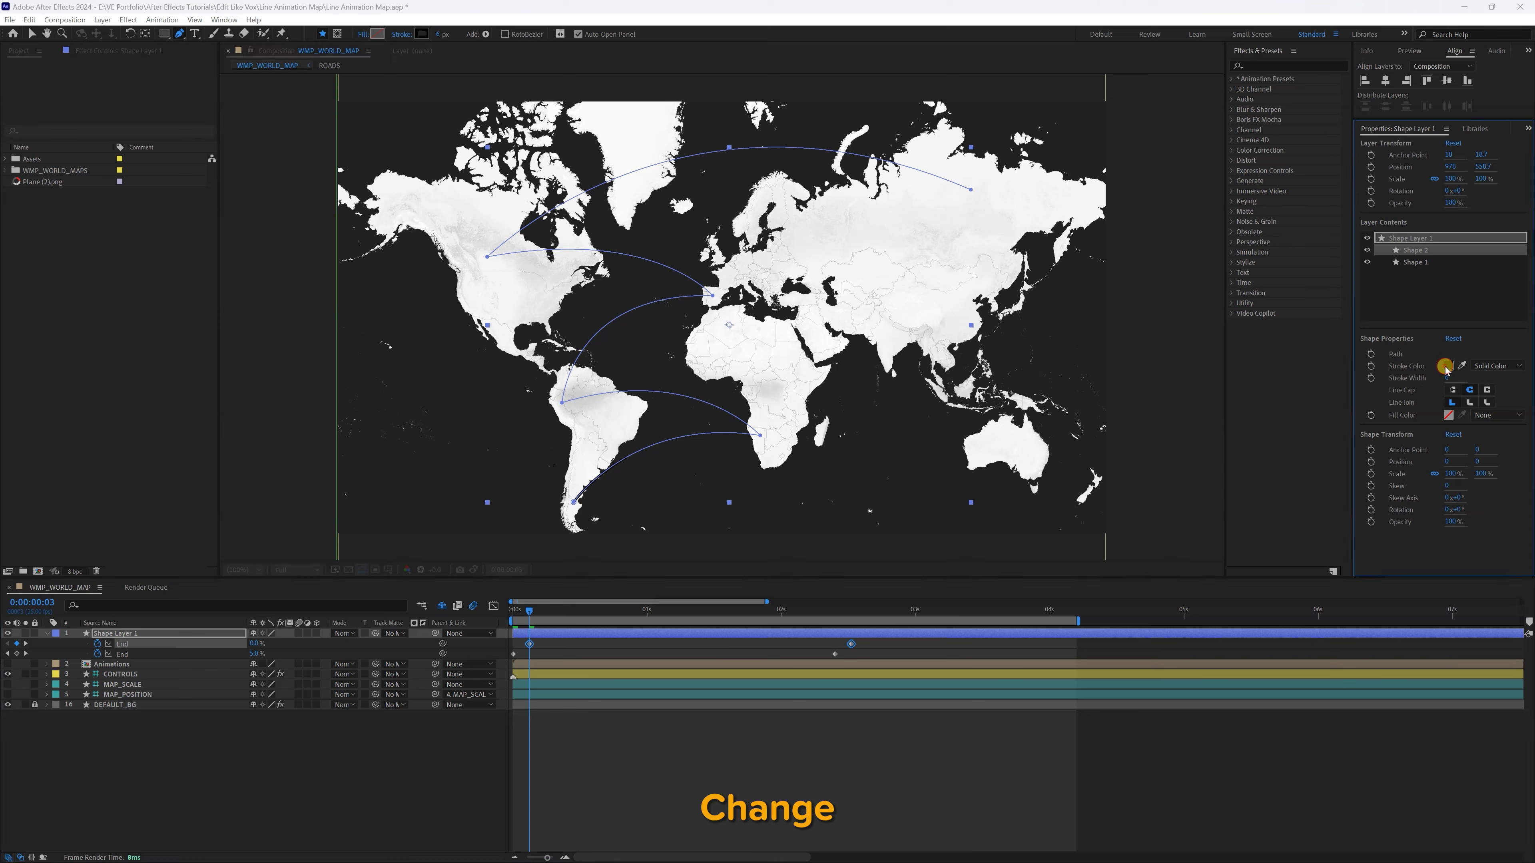
pyautogui.click(424, 227)
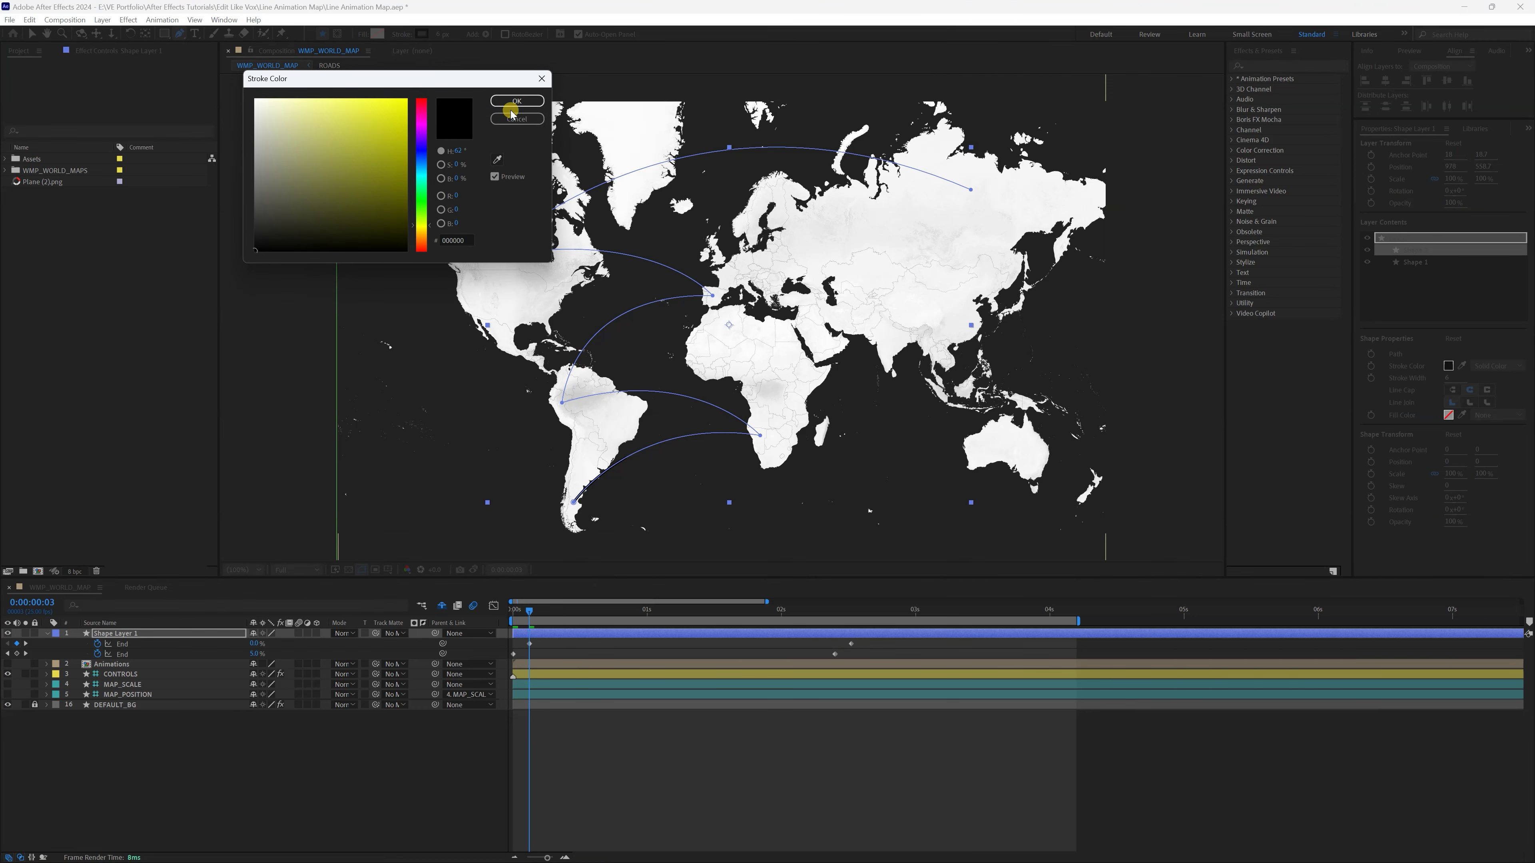
pyautogui.click(534, 102)
pyautogui.moveTo(529, 611); pyautogui.dragTo(514, 610)
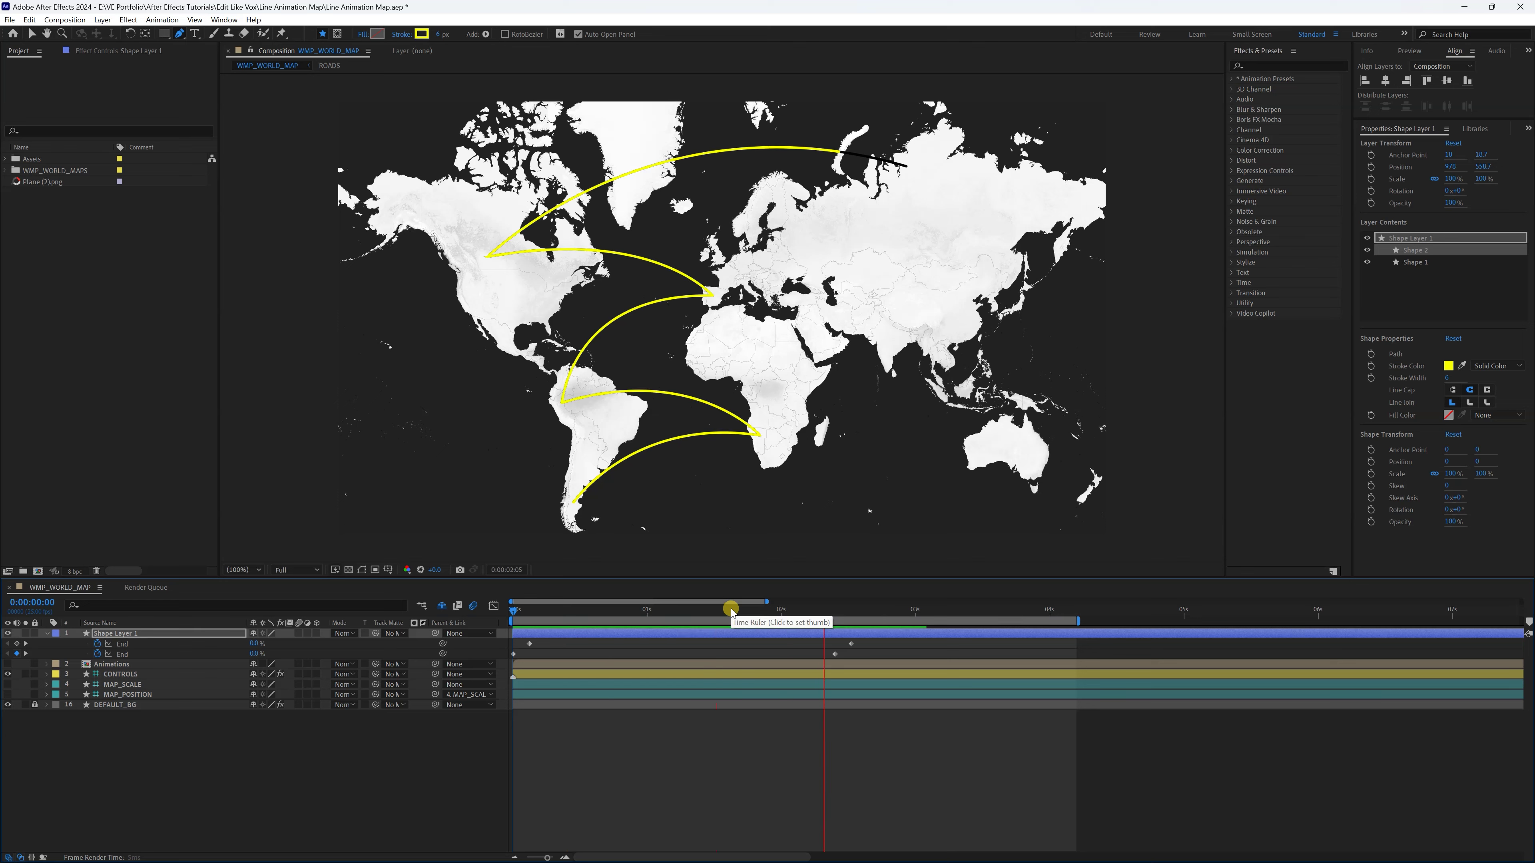
pyautogui.press('space')
# - Ease all End keyframes of both winding lines and preview the animation
pyautogui.moveTo(871, 641); pyautogui.dragTo(461, 667)
pyautogui.rightClick(528, 652)
pyautogui.moveTo(598, 829)
pyautogui.click(725, 761)
pyautogui.press('space')
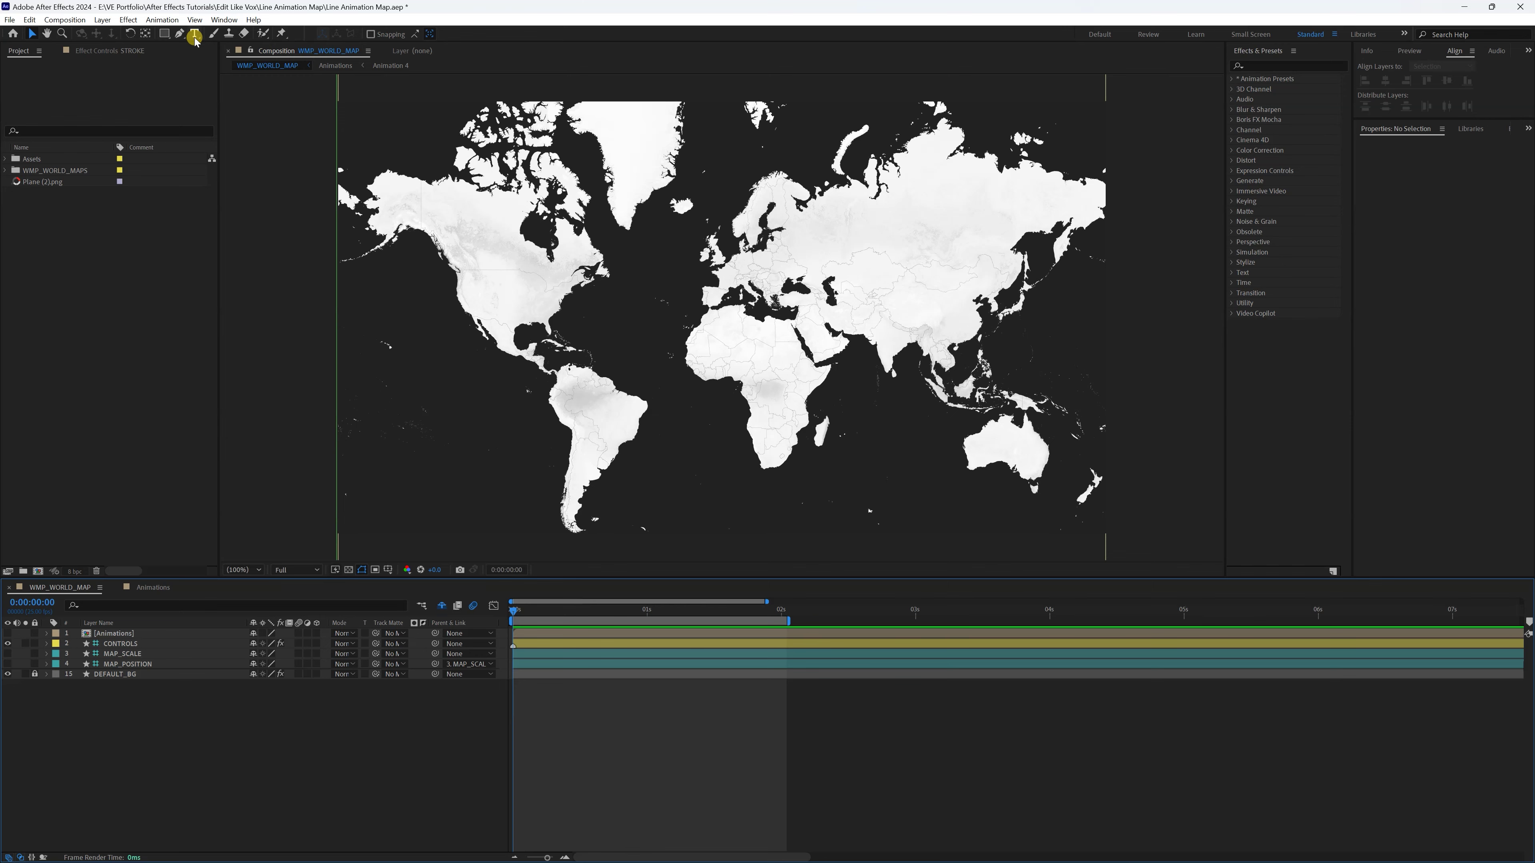
# - Draw a curved yellow line with the Pen tool from Mexico to far eastern Russia, using a round line cap
pyautogui.click(179, 33)
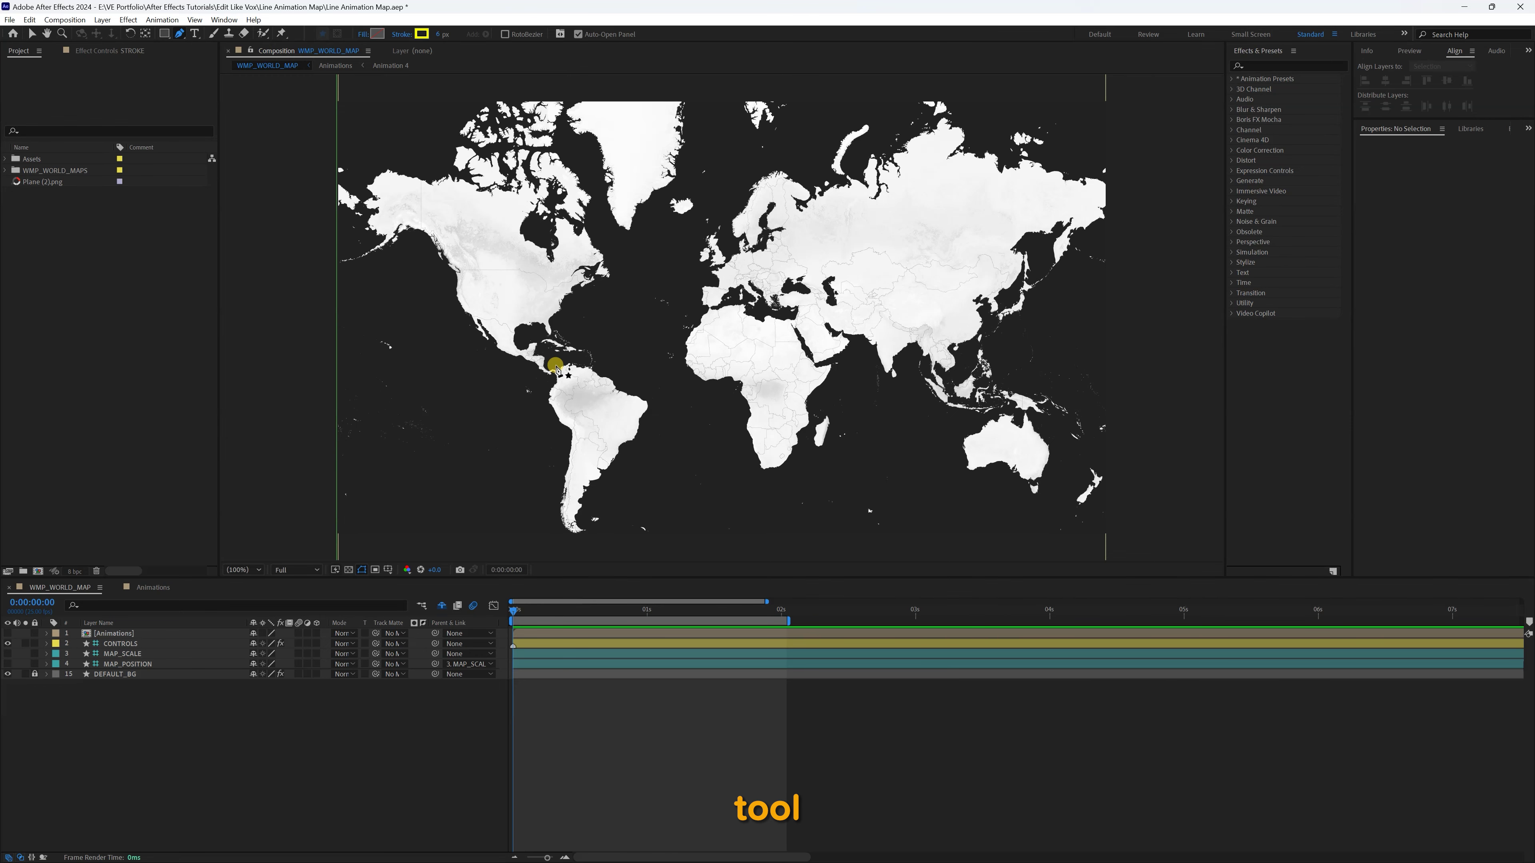
pyautogui.click(500, 333)
pyautogui.moveTo(1021, 227); pyautogui.dragTo(1322, 333)
pyautogui.click(1470, 391)
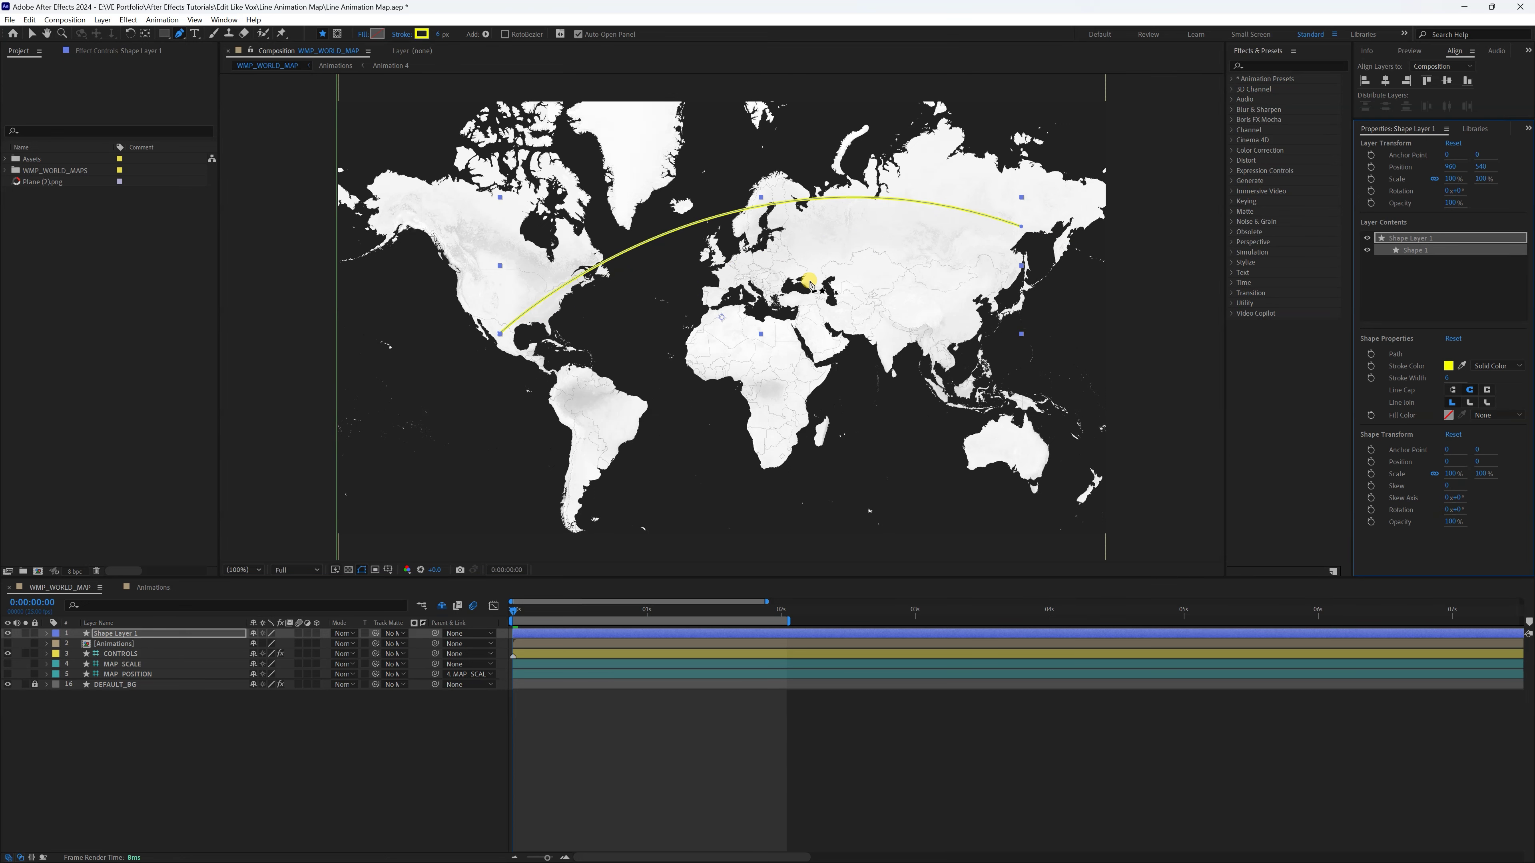
# - Add Trim Paths to the new yellow curve and set an End keyframe at the first frame
pyautogui.click(46, 633)
pyautogui.click(322, 644)
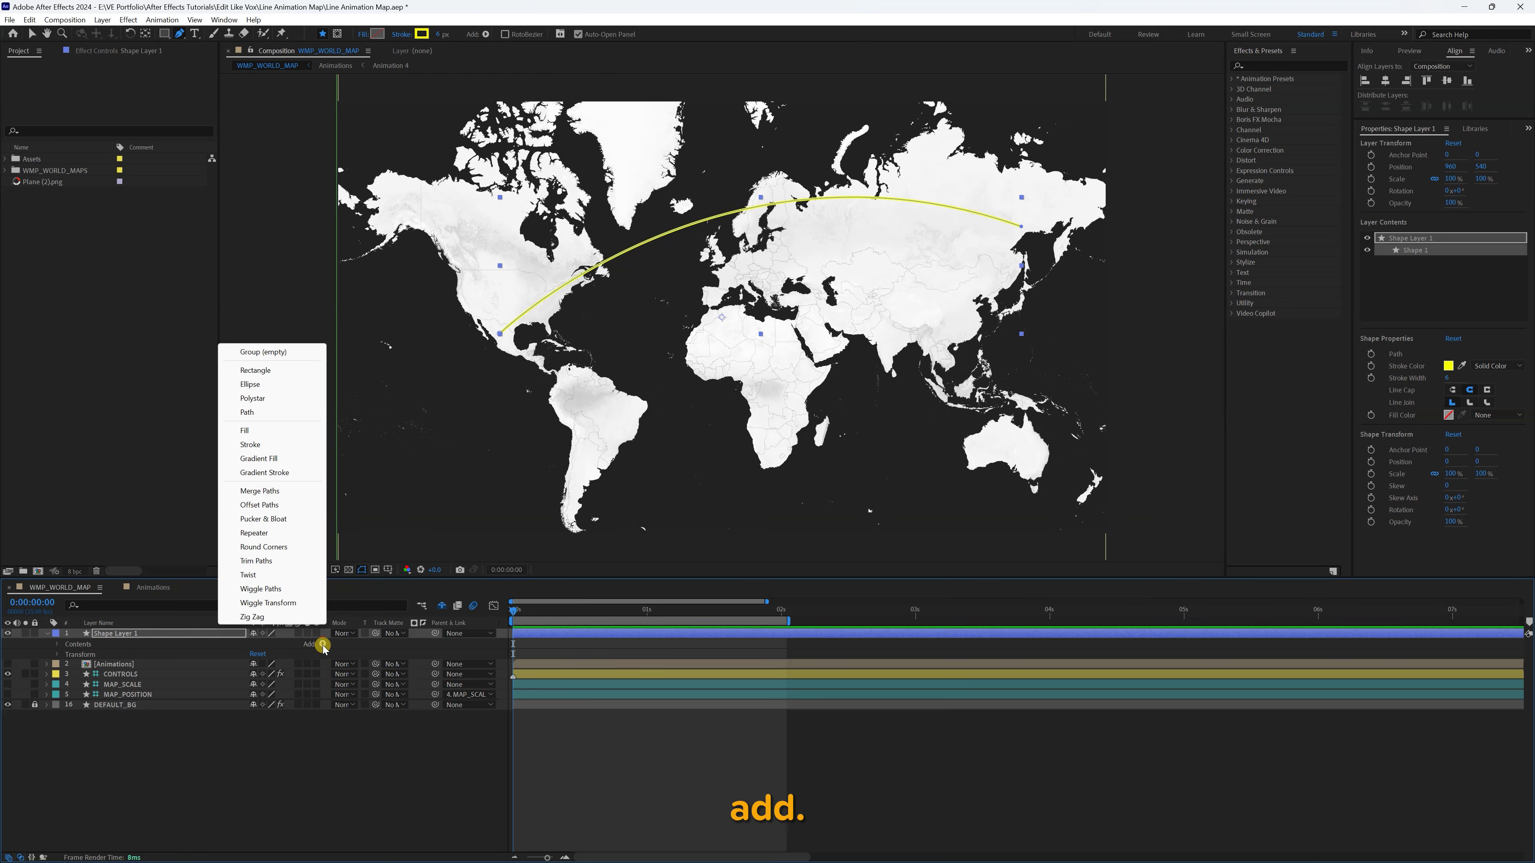
pyautogui.click(266, 561)
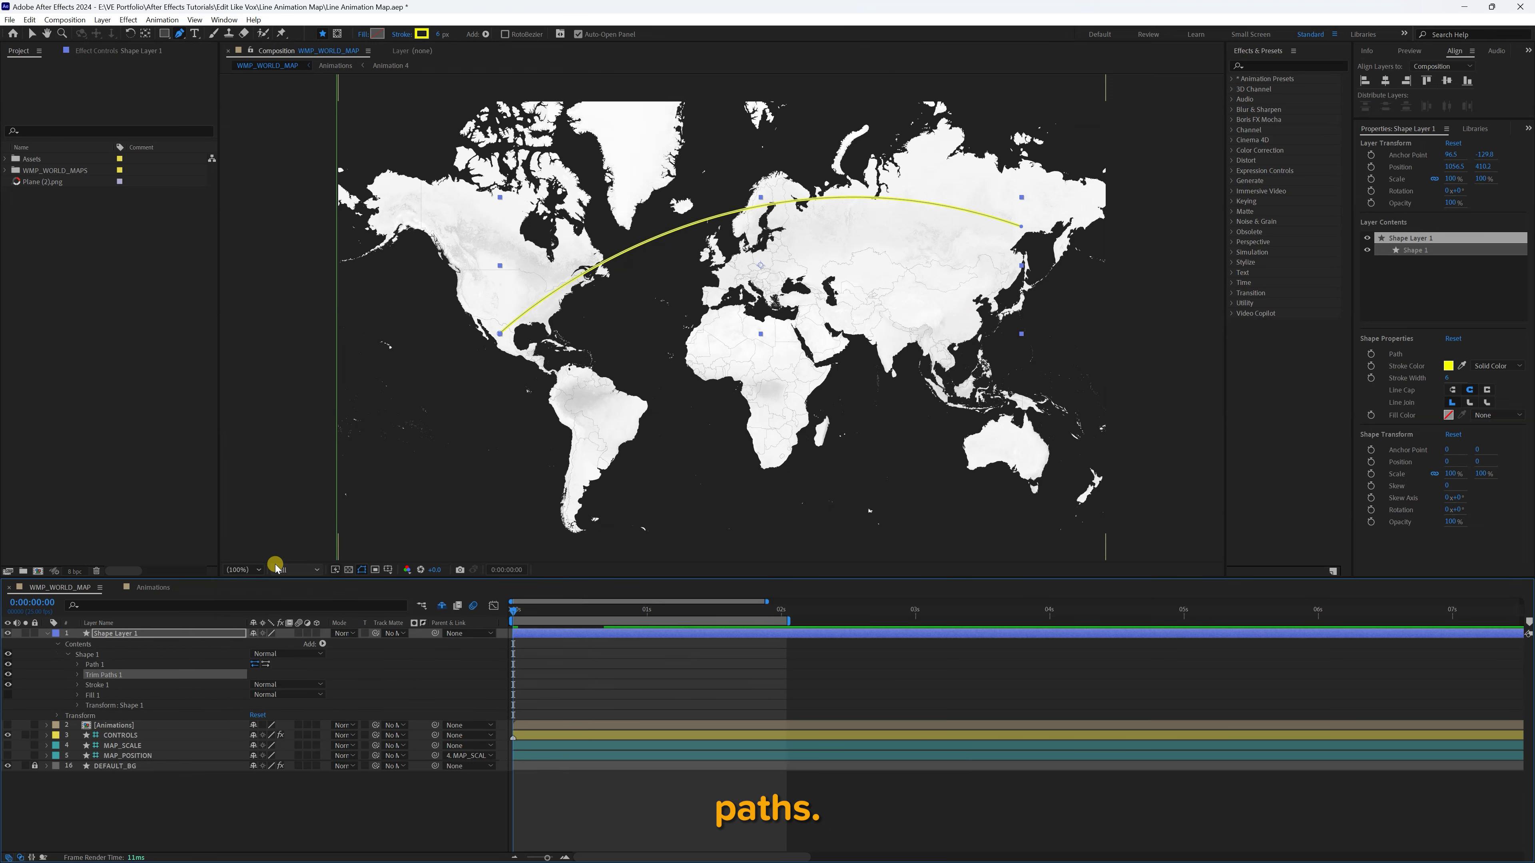
pyautogui.click(77, 675)
pyautogui.click(97, 695)
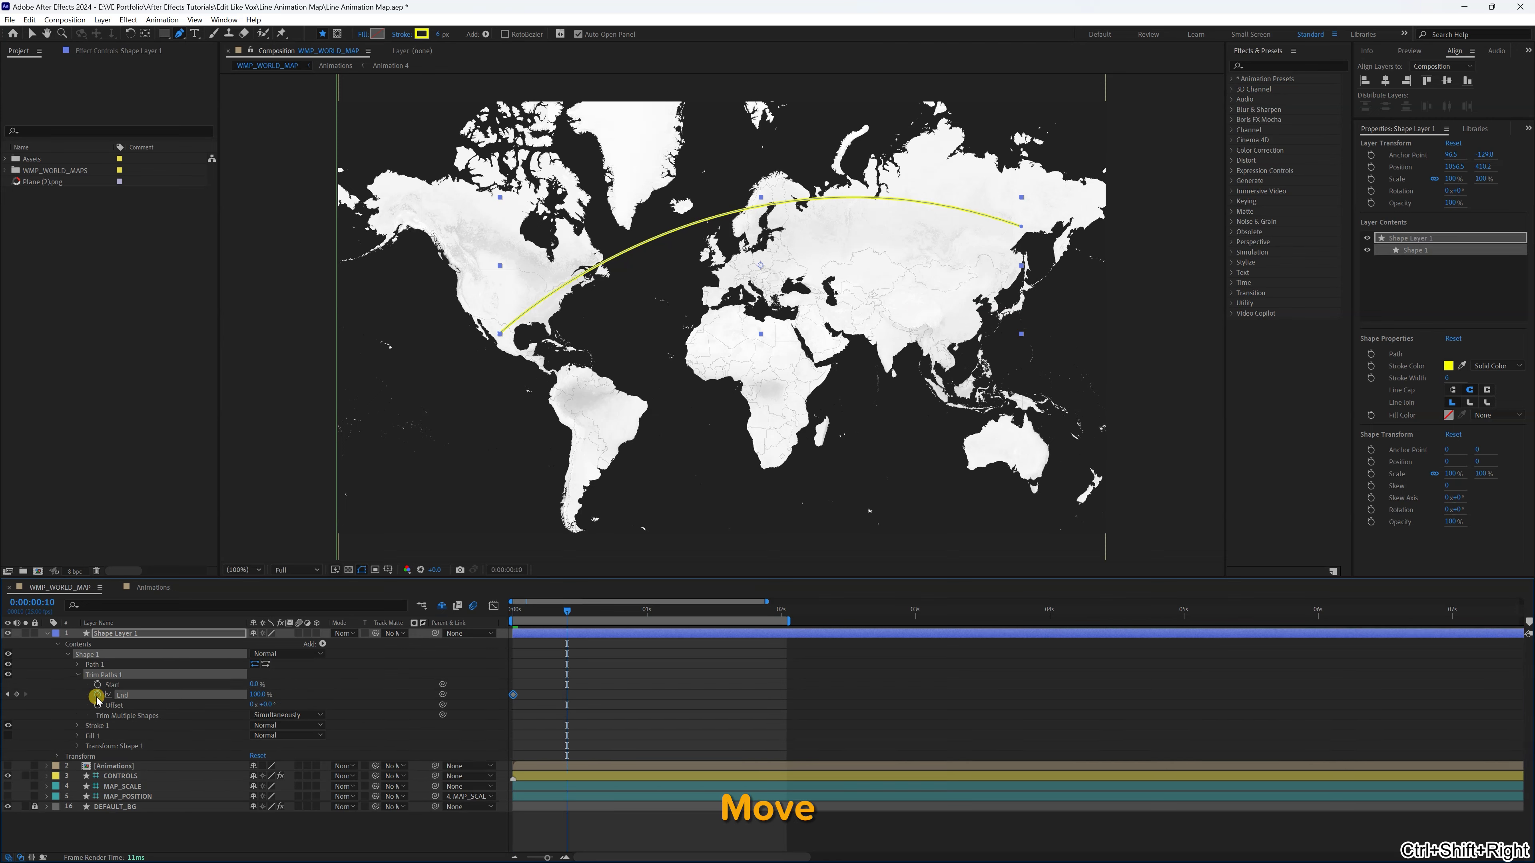
# - Set the yellow curve's End to 40% at frame 20 and to 0% at the first keyframe
pyautogui.hotkey('ctrl', 'shift', 'Right')
pyautogui.hotkey('ctrl', 'shift', 'Right')
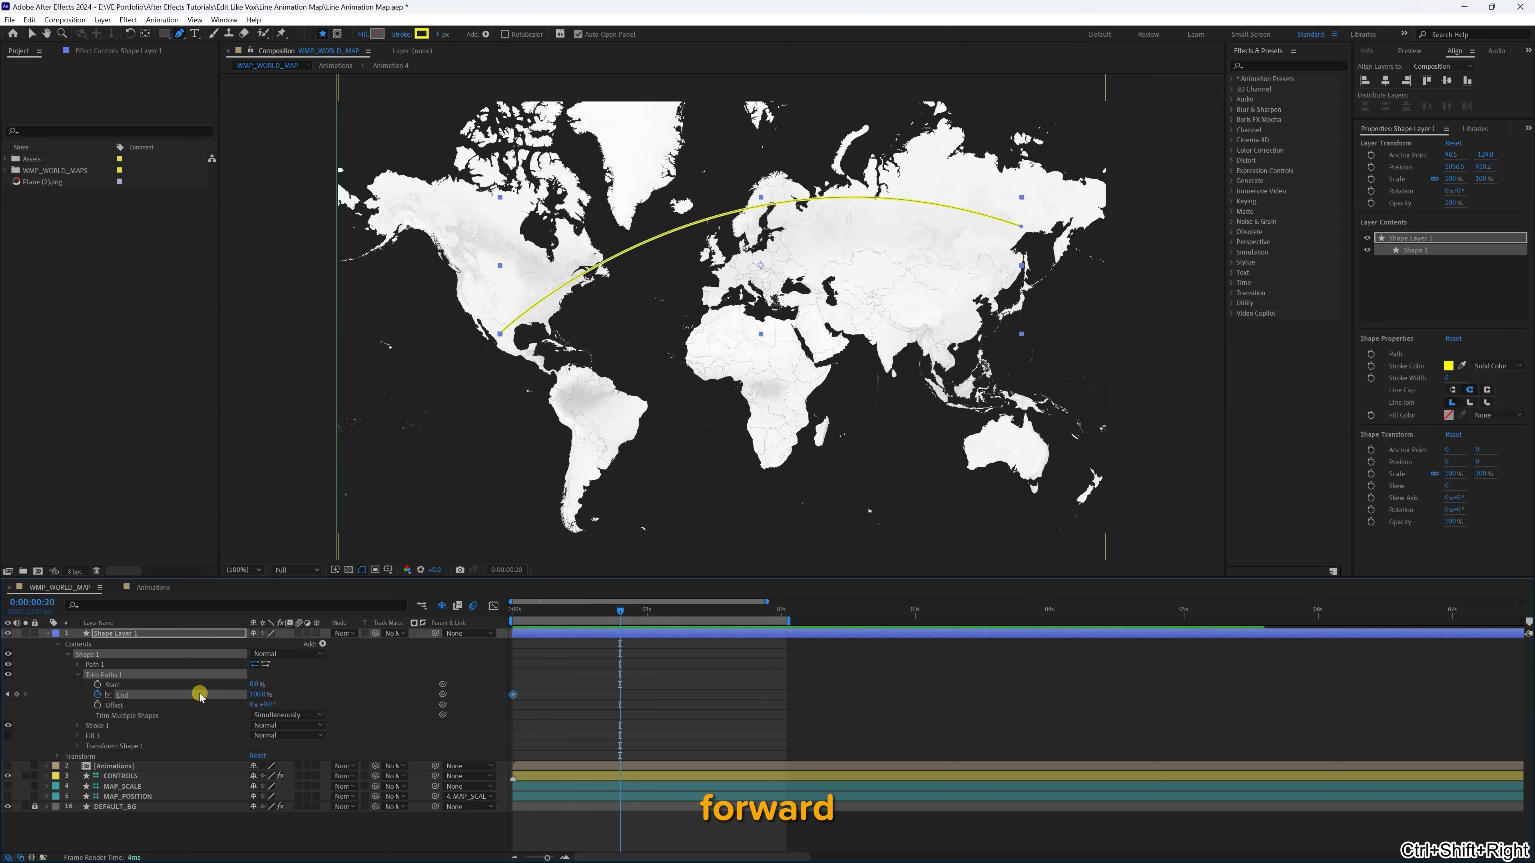
pyautogui.click(256, 695)
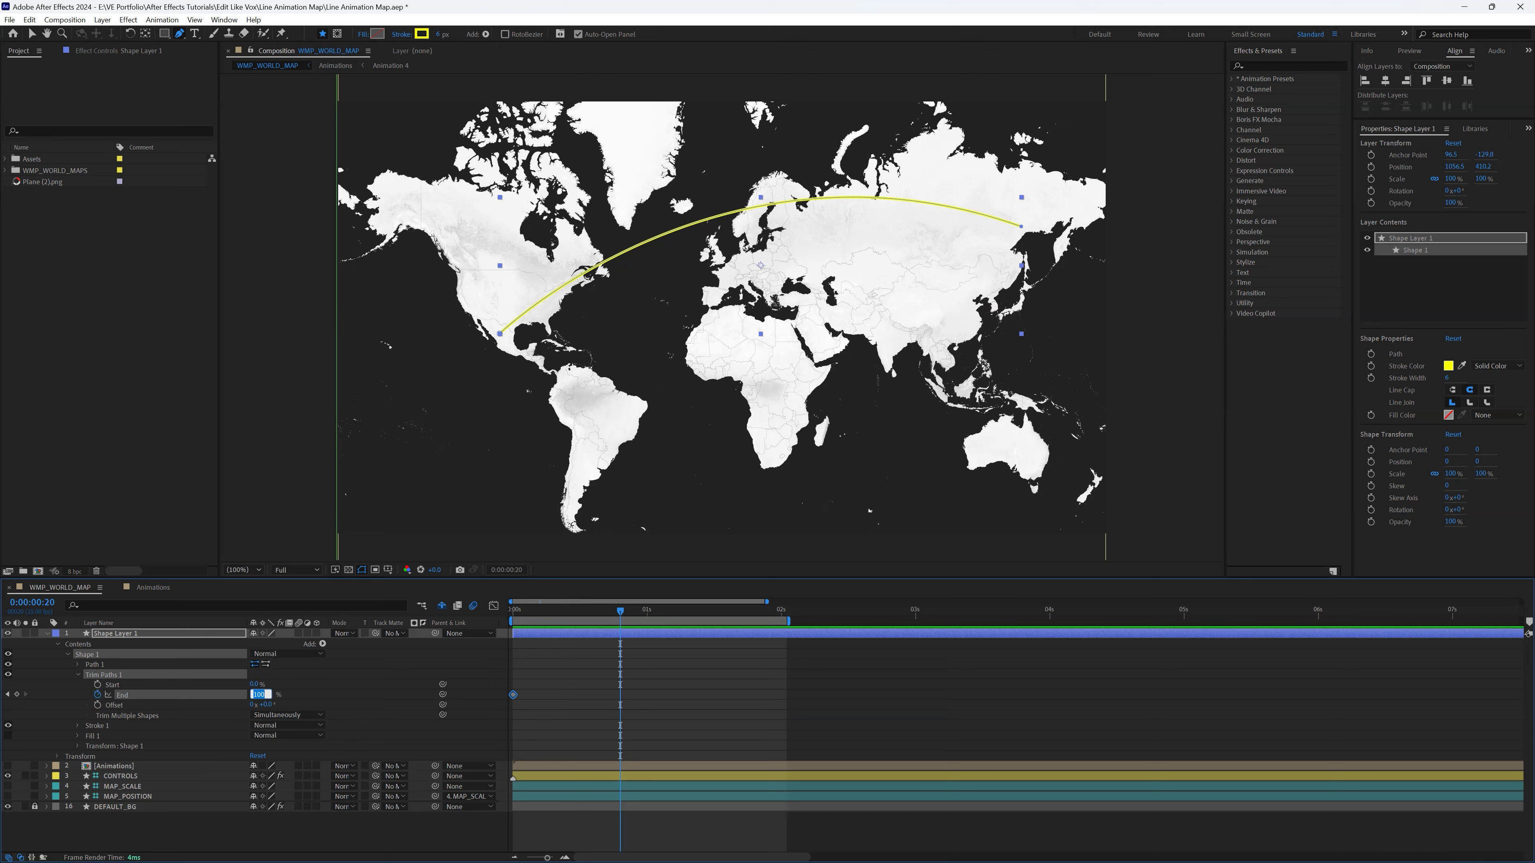
pyautogui.press('Return')
pyautogui.press('j')
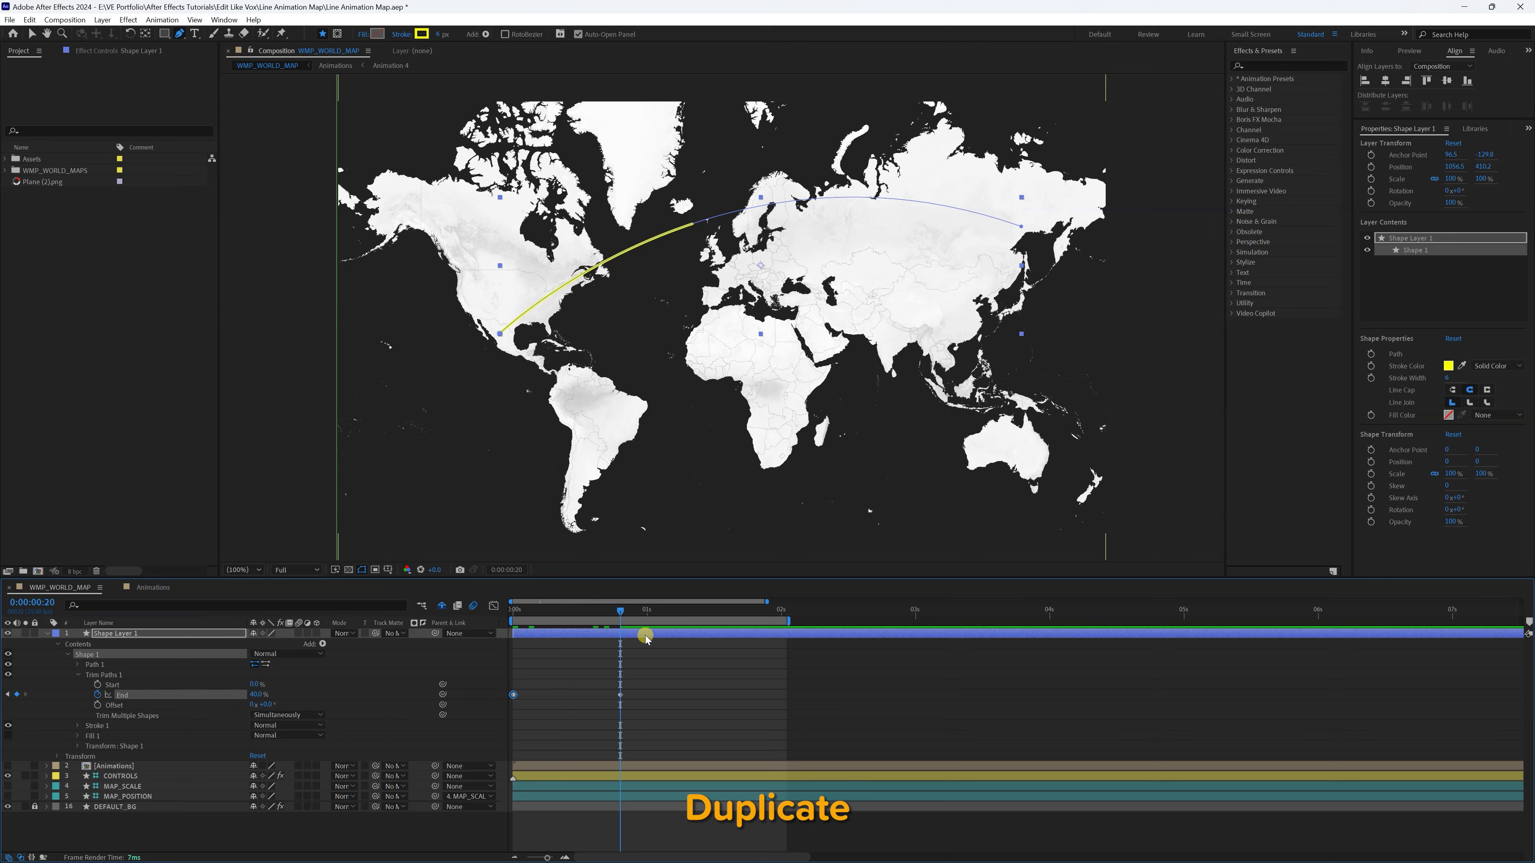
# - Duplicate the yellow curve's layer and move the copy to start at 0:00:01:05
pyautogui.hotkey('ctrl', 'd')
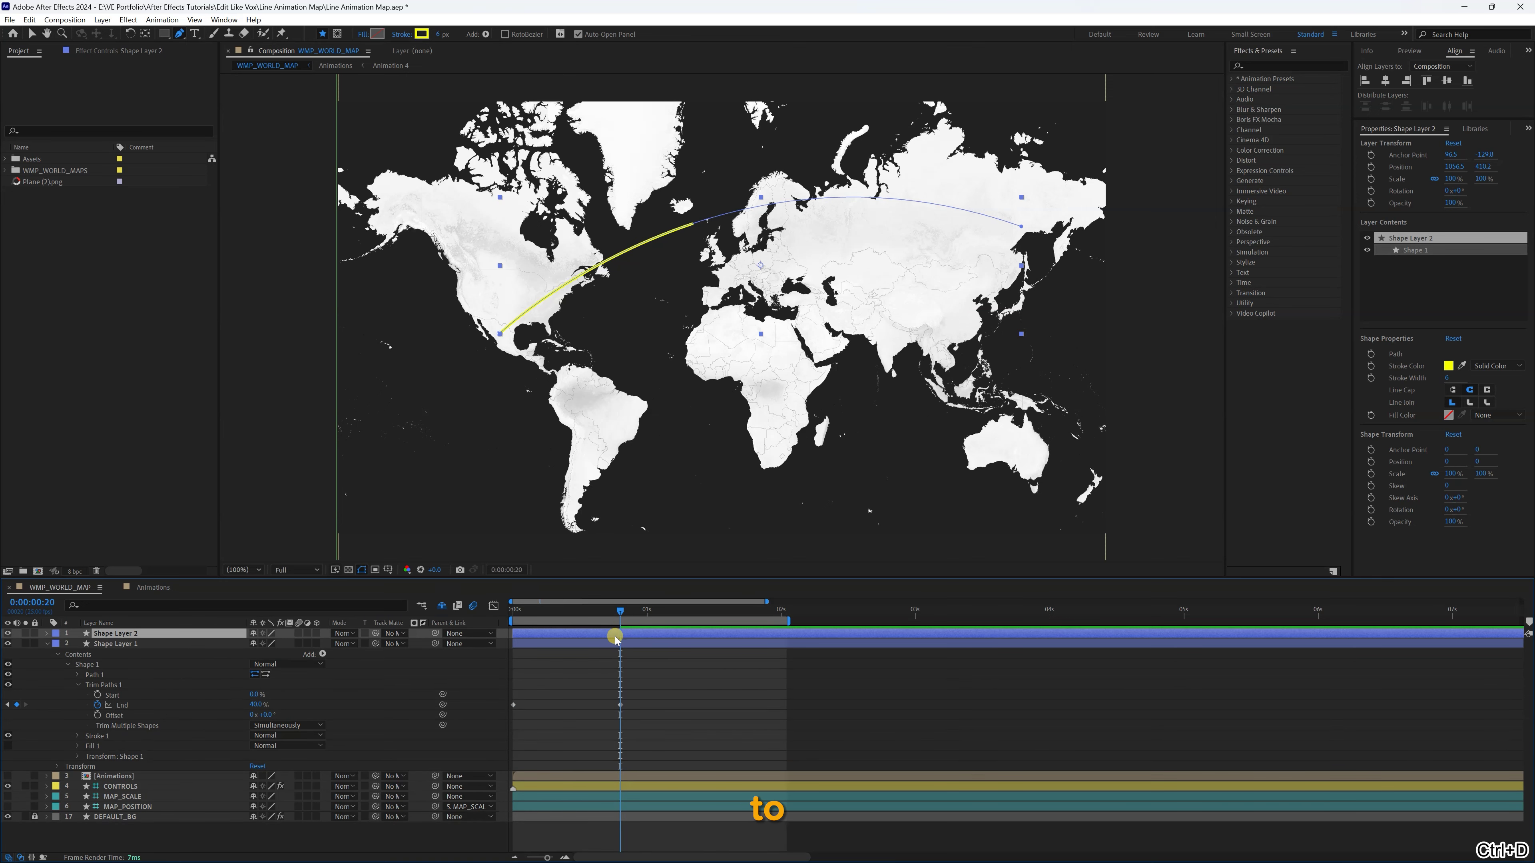
pyautogui.moveTo(530, 632); pyautogui.dragTo(639, 632)
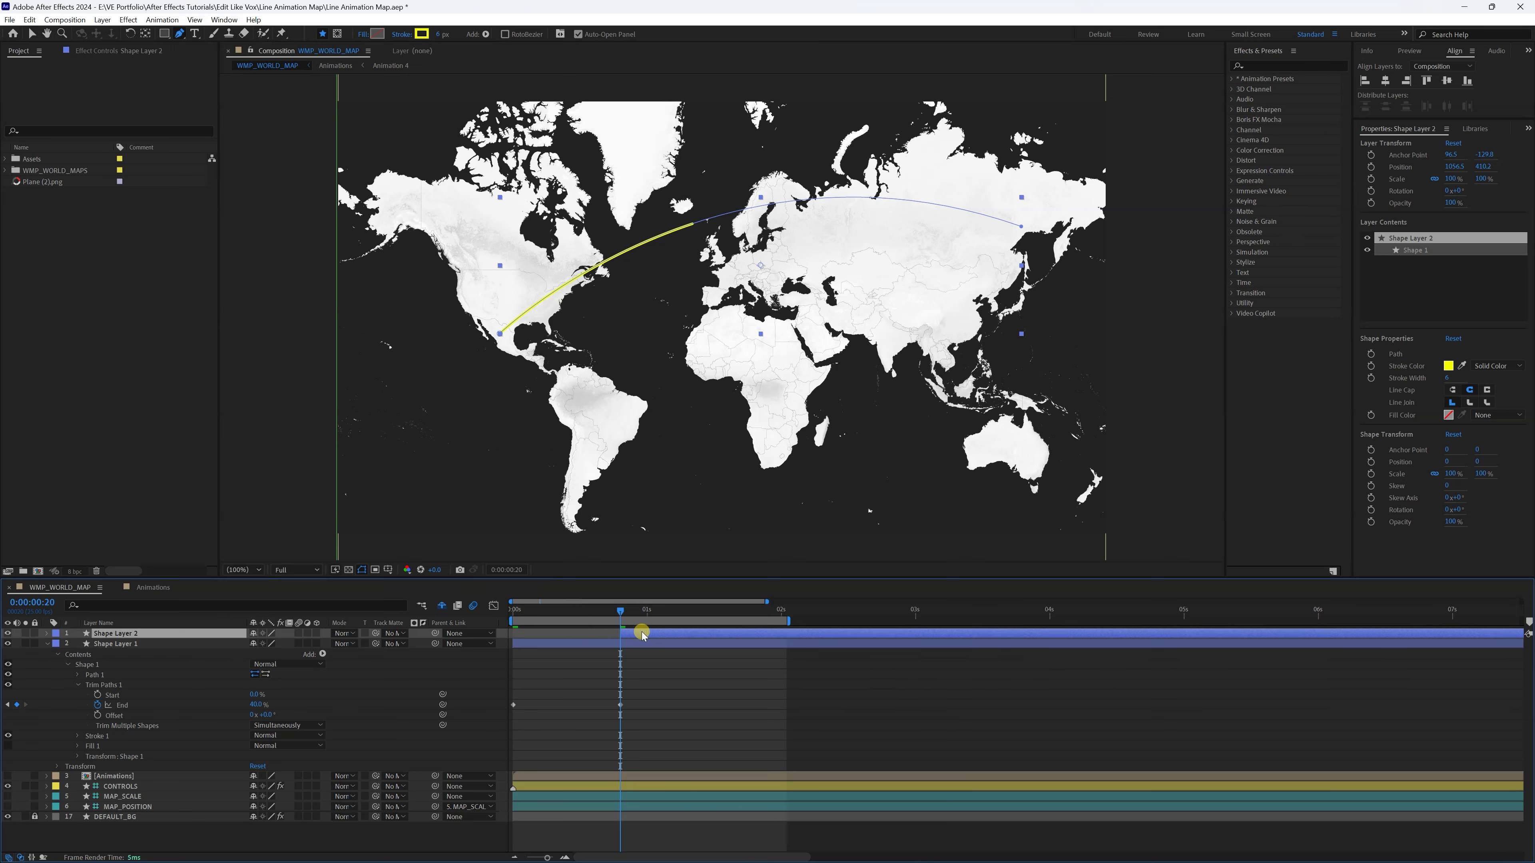
pyautogui.hotkey('ctrl', 'shift', 'Right')
pyautogui.moveTo(639, 632); pyautogui.dragTo(687, 635)
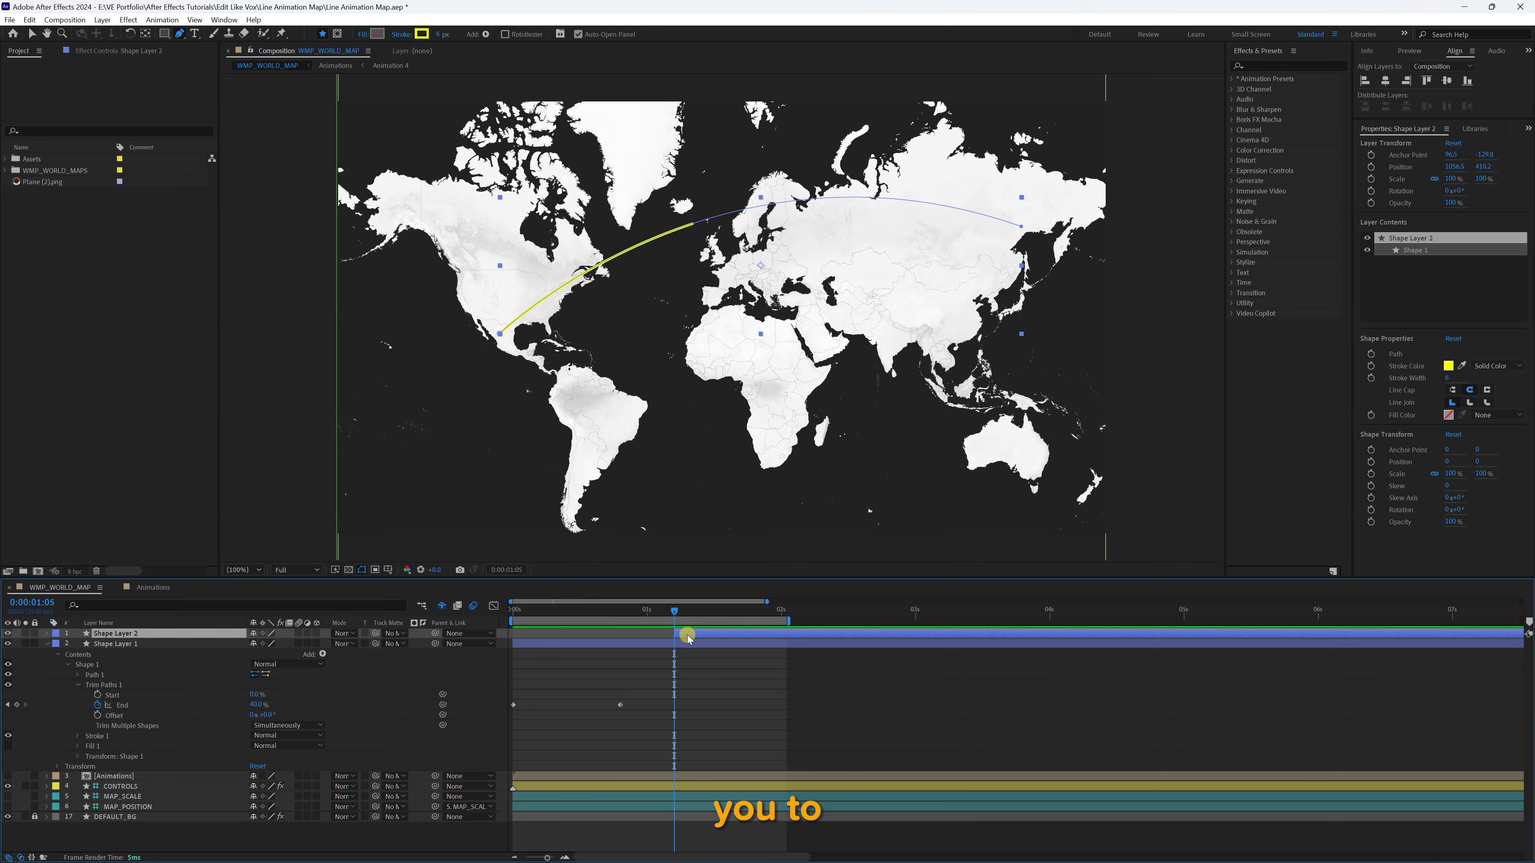
# - Set the duplicated curve's Trim Paths End and Start to 60% at 0:00:01:05
pyautogui.press('u')
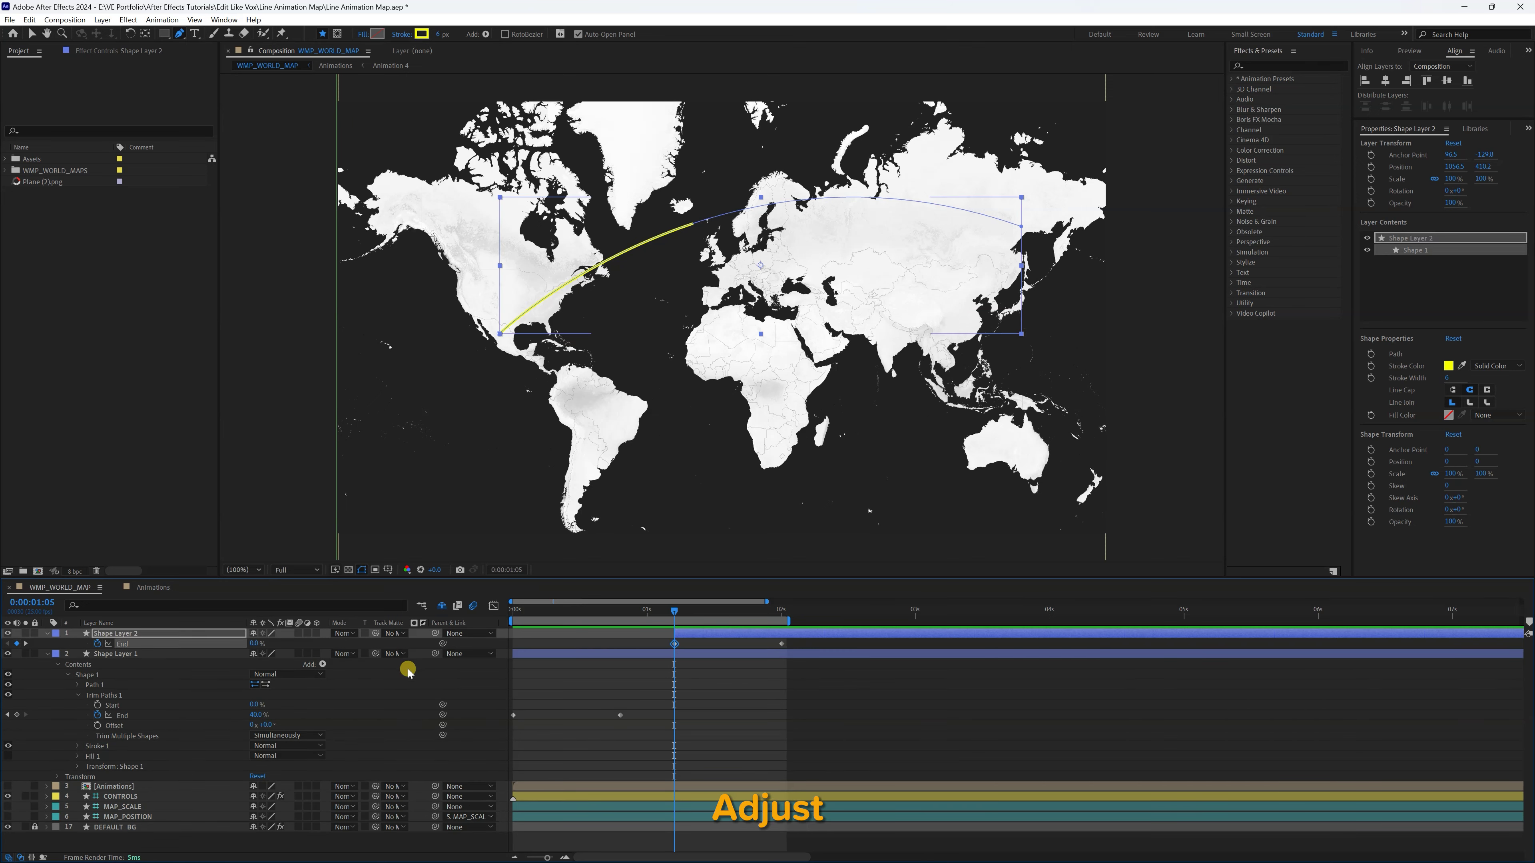
pyautogui.click(47, 633)
pyautogui.click(47, 634)
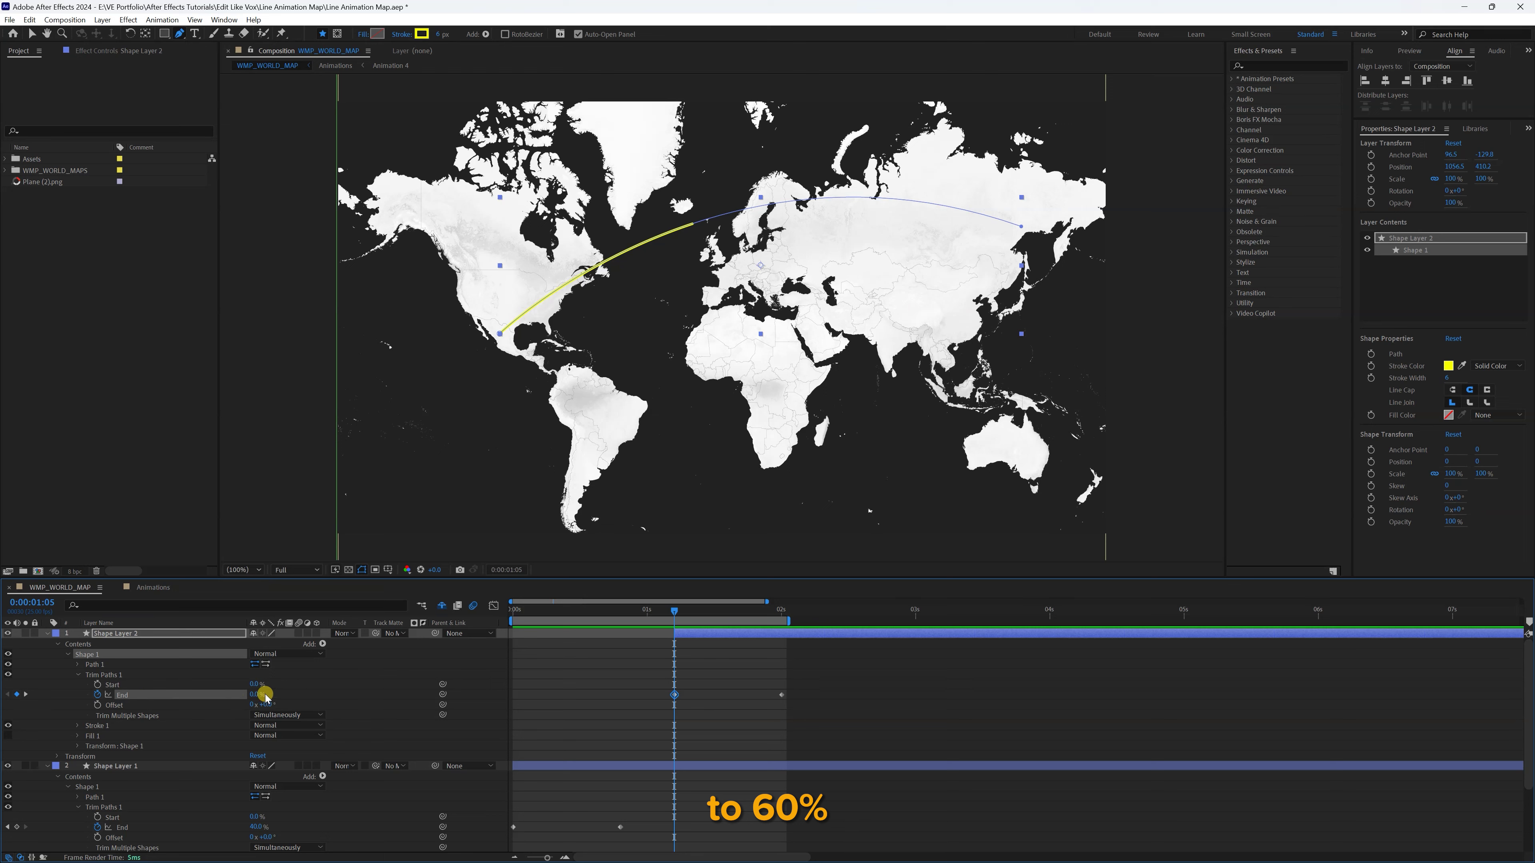
pyautogui.write('60')
pyautogui.click(253, 686)
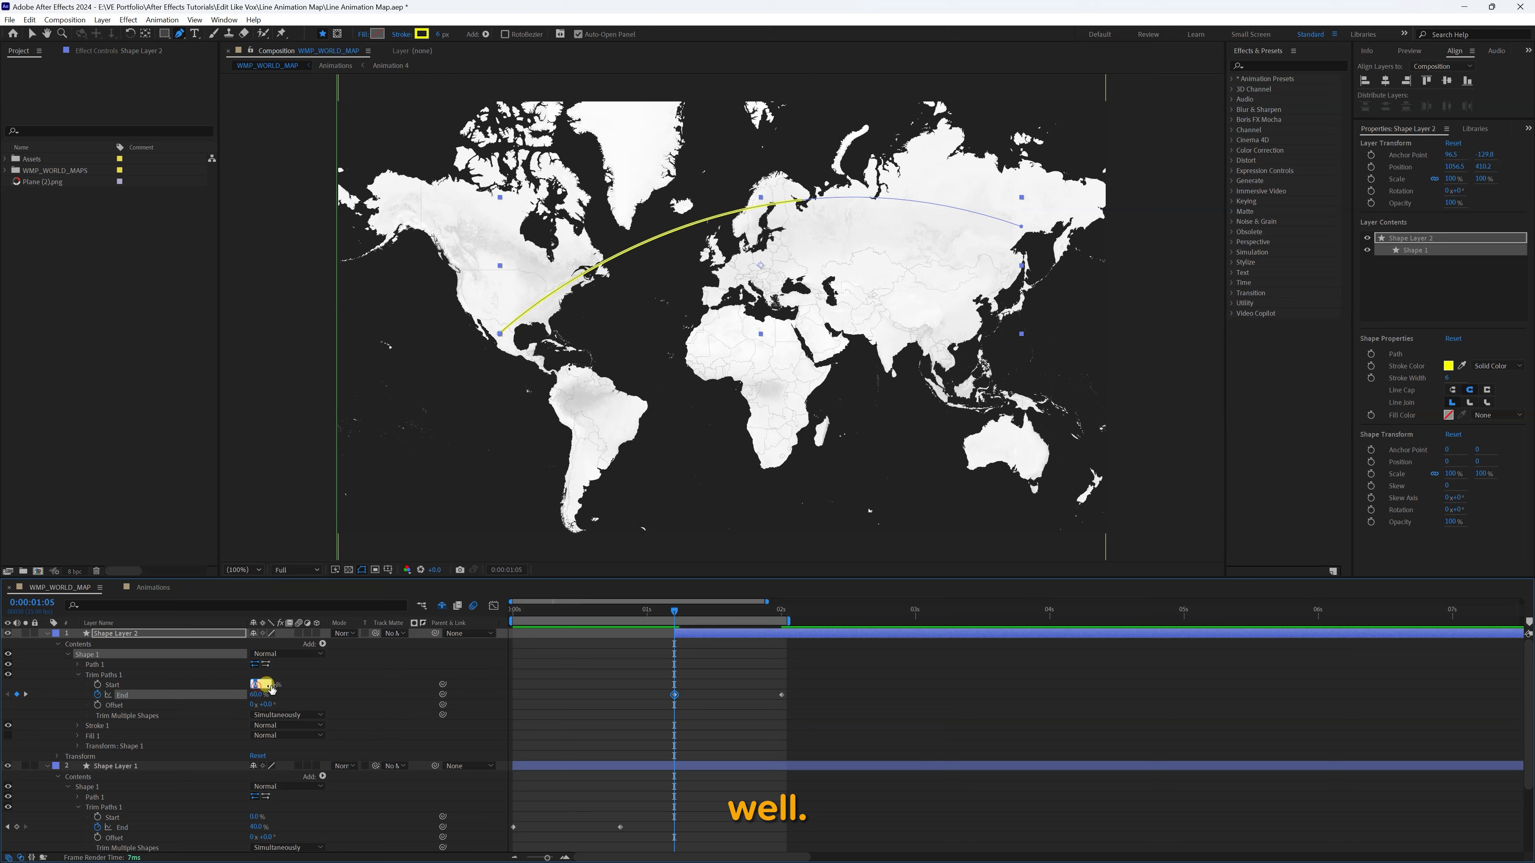
pyautogui.write('60')
pyautogui.click(309, 688)
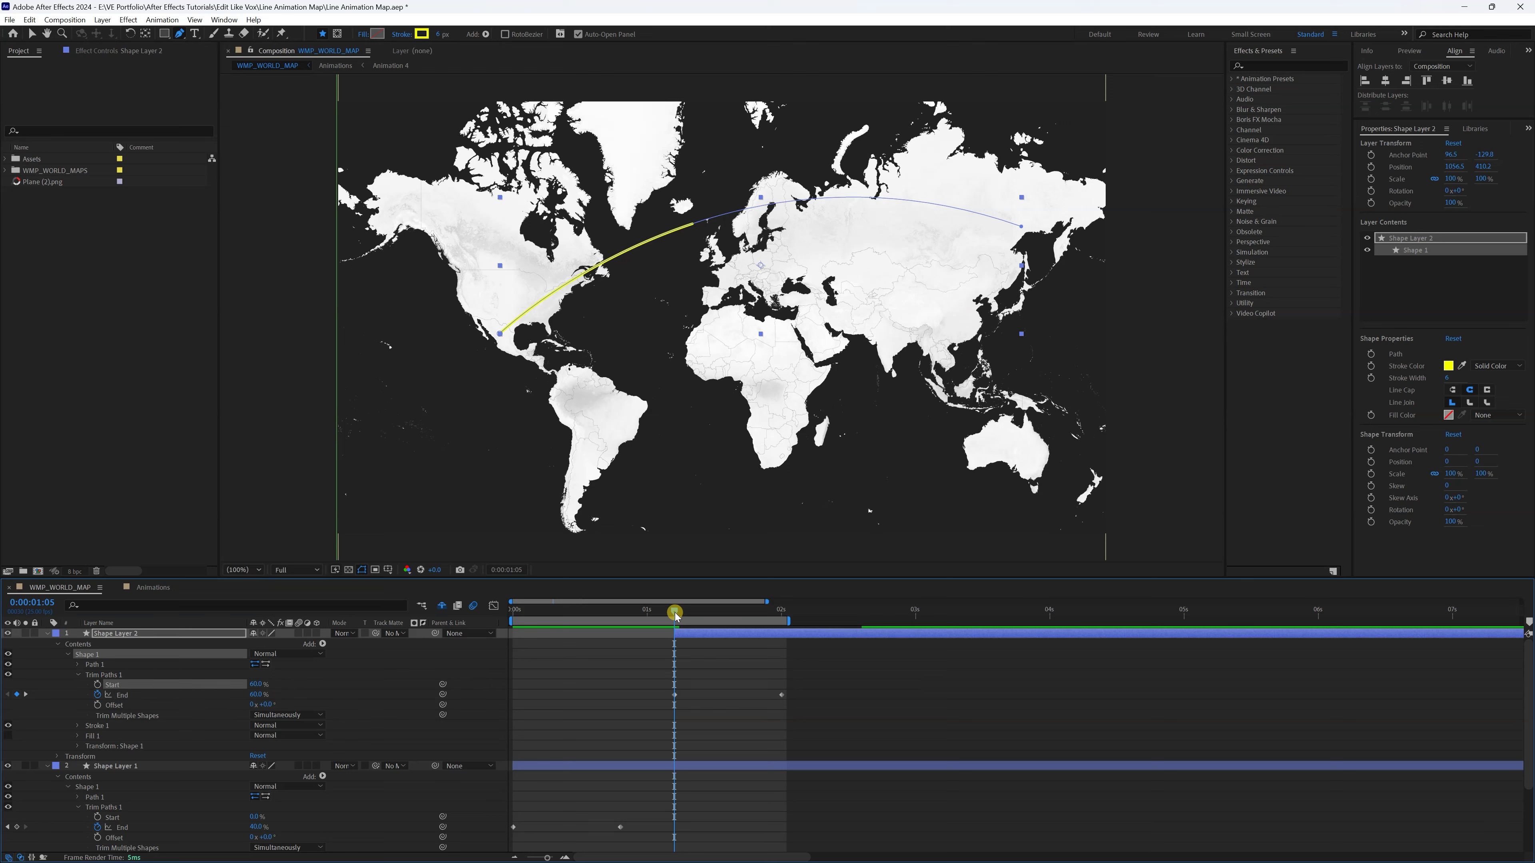
# - Change the copy's End keyframe at 0:00:02:00 so the line reaches the end of its path, and scrub through the animation
pyautogui.moveTo(772, 617); pyautogui.dragTo(781, 619)
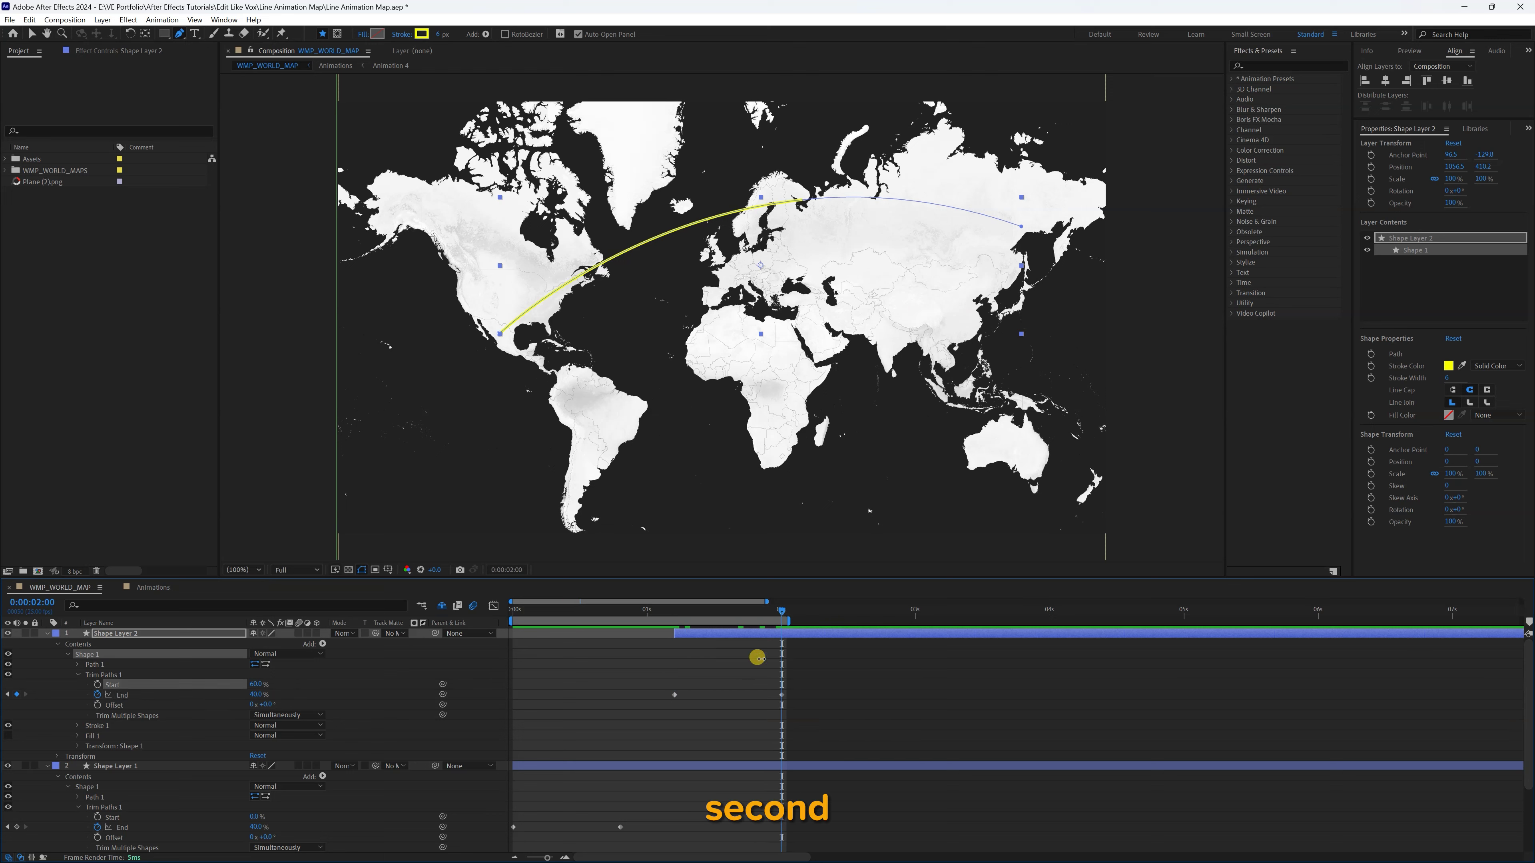
pyautogui.click(782, 695)
pyautogui.click(258, 695)
pyautogui.click(373, 719)
pyautogui.moveTo(515, 617); pyautogui.dragTo(850, 620)
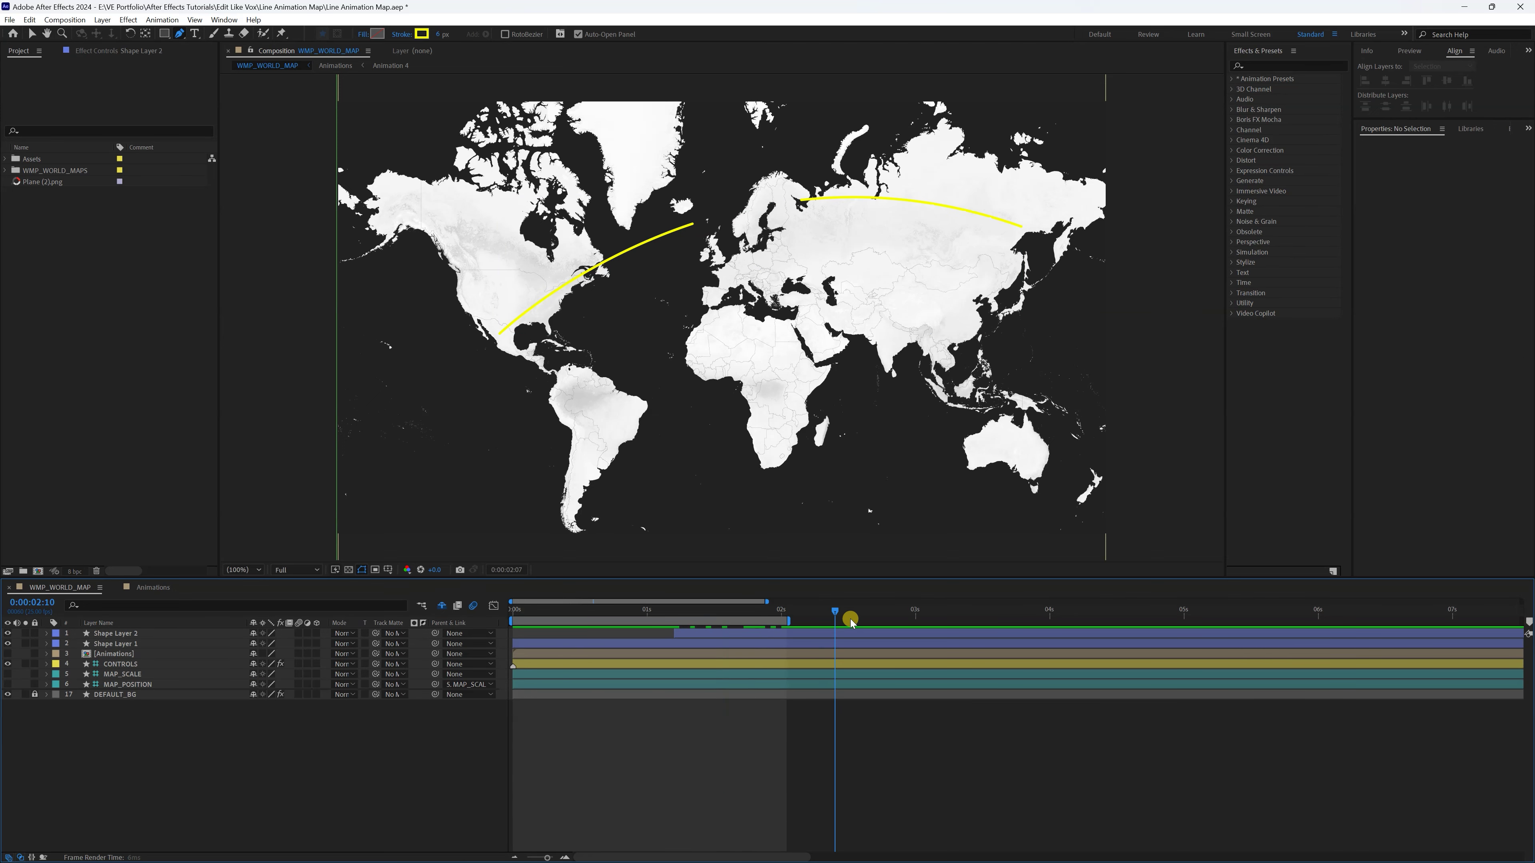
pyautogui.moveTo(721, 626); pyautogui.dragTo(721, 626)
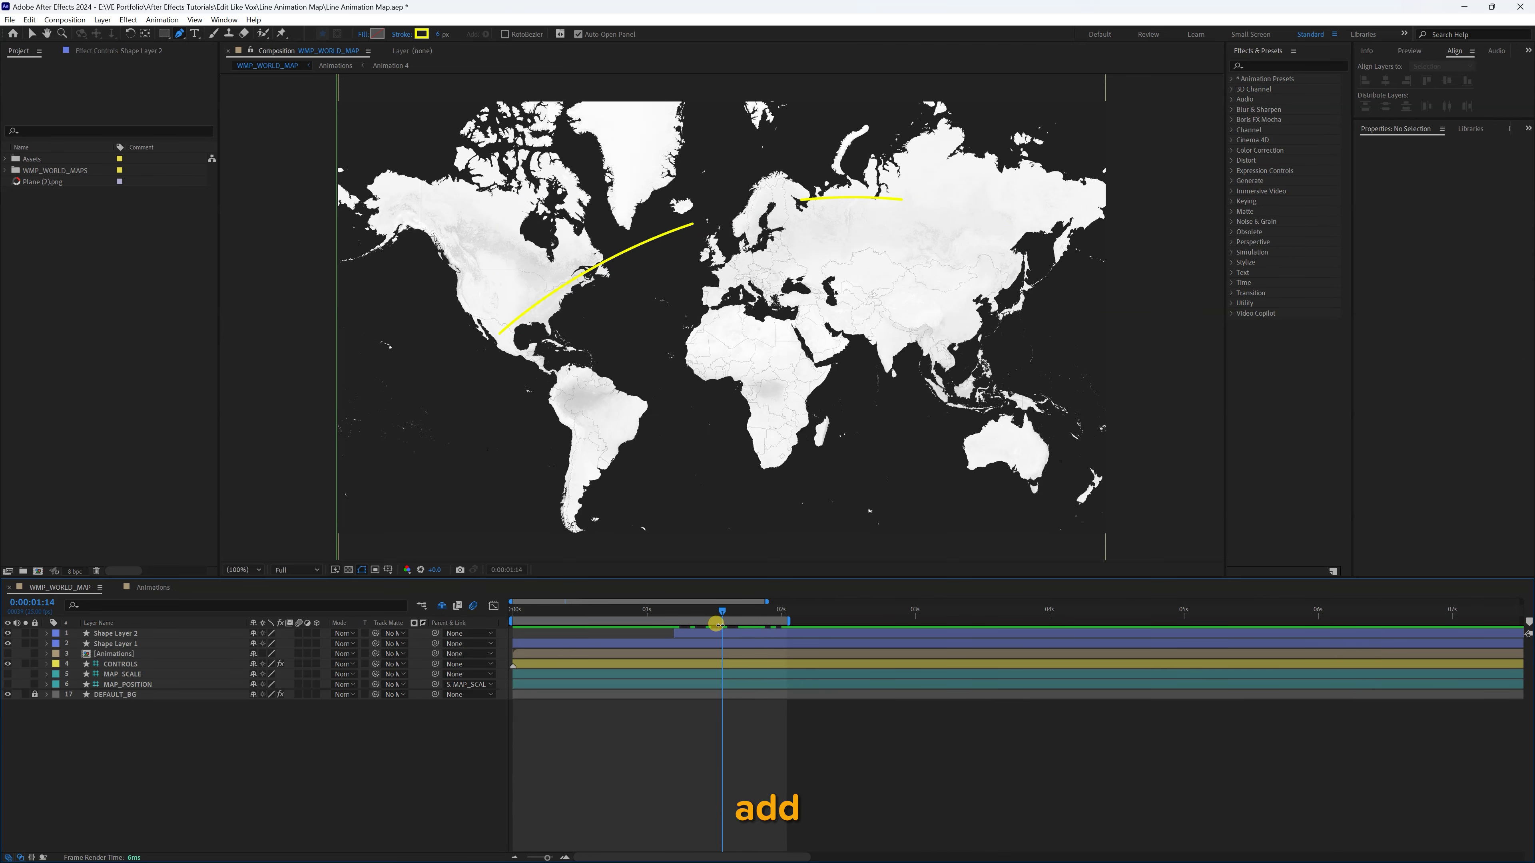
# - Add Plane (2).png above the map, scale it to 45%, place it in the gap between the lines and tilt it slightly counter-clockwise
pyautogui.click(42, 209)
pyautogui.moveTo(37, 192); pyautogui.dragTo(780, 263)
pyautogui.click(1452, 179)
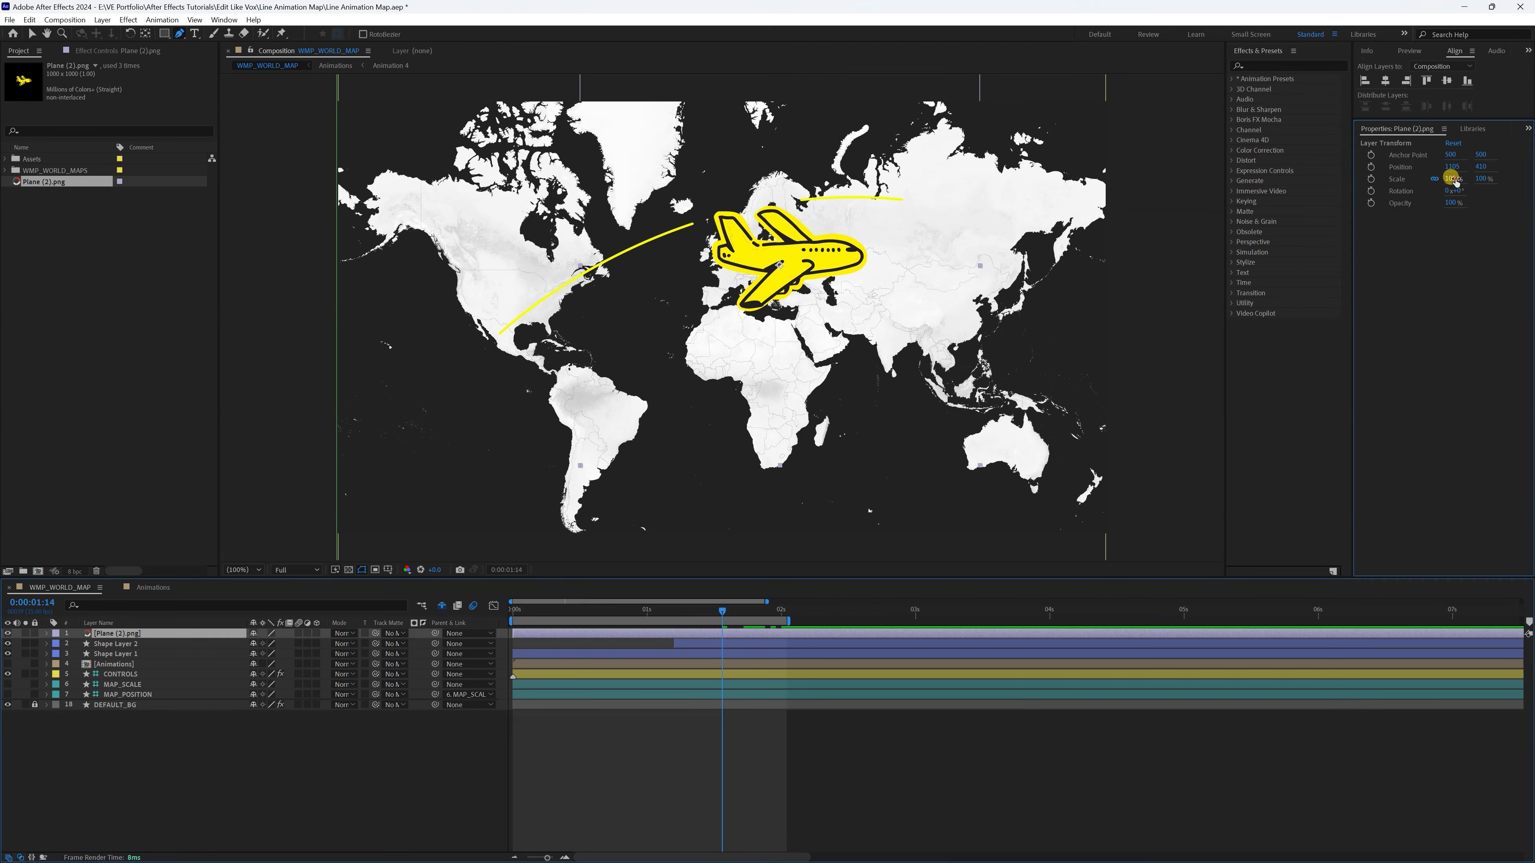
pyautogui.write('45')
pyautogui.press('Return')
pyautogui.press('v')
pyautogui.moveTo(793, 260); pyautogui.dragTo(760, 205)
pyautogui.moveTo(1457, 188); pyautogui.dragTo(1448, 192)
pyautogui.hotkey('shift', 'Down')
pyautogui.hotkey('shift', 'Left')
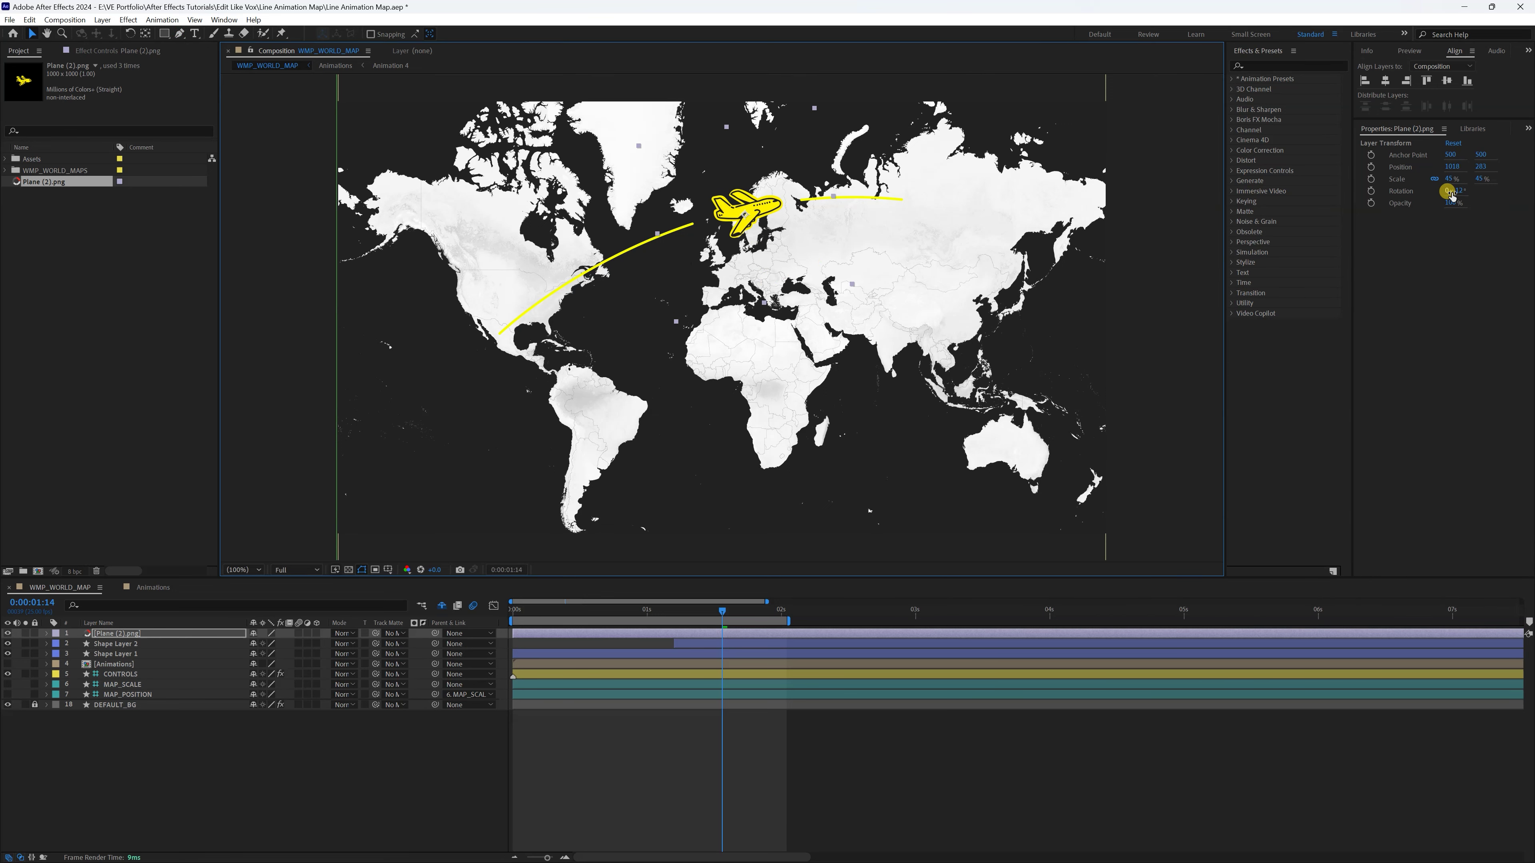
# - Add Opacity and Scale keyframes to the plane layer at frame 20, where the first line stops growing
pyautogui.click(50, 633)
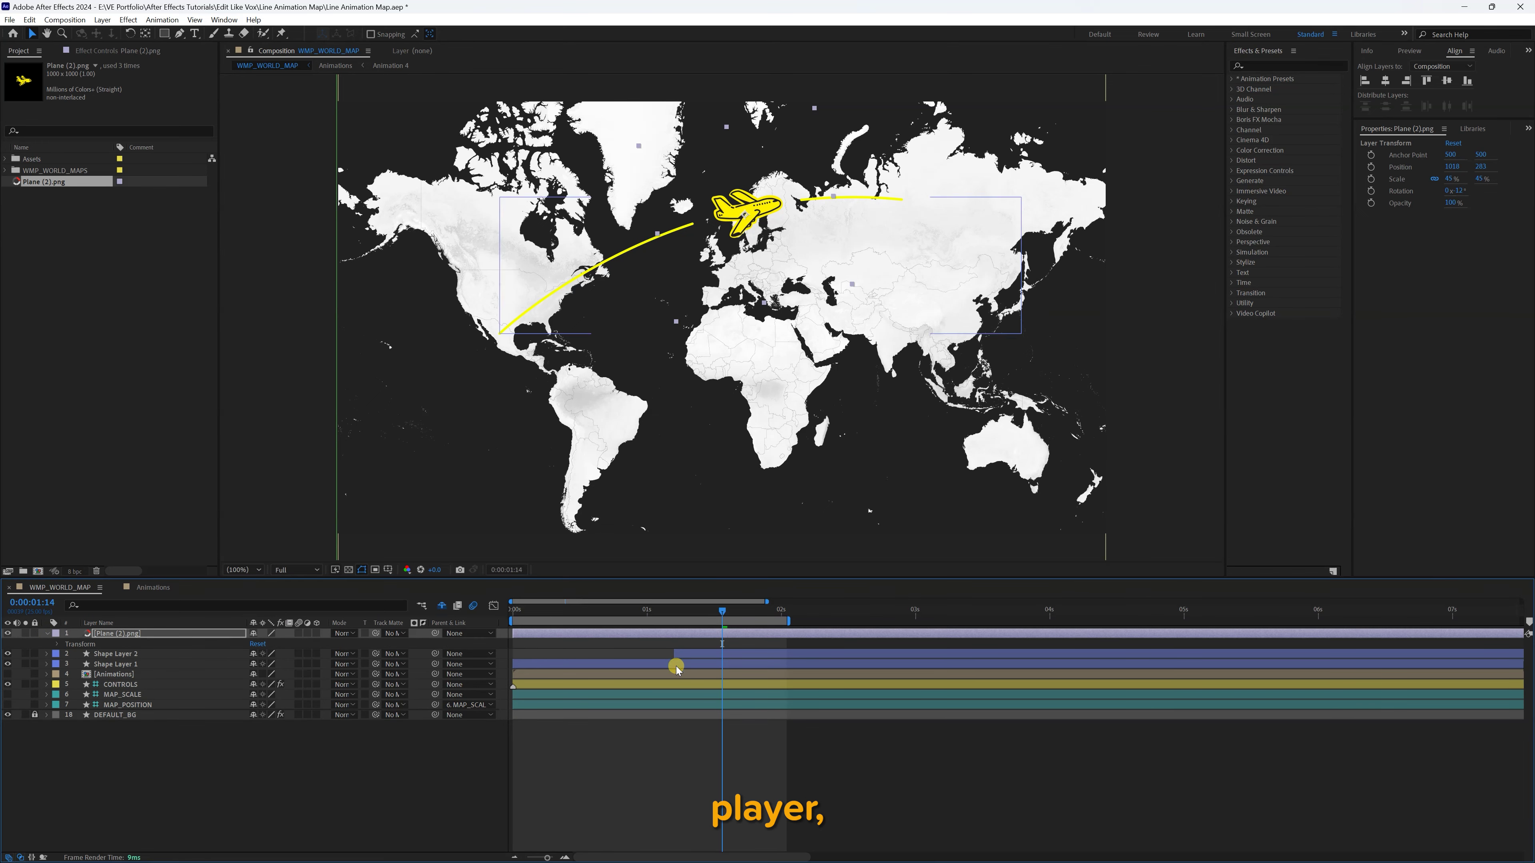
pyautogui.click(679, 665)
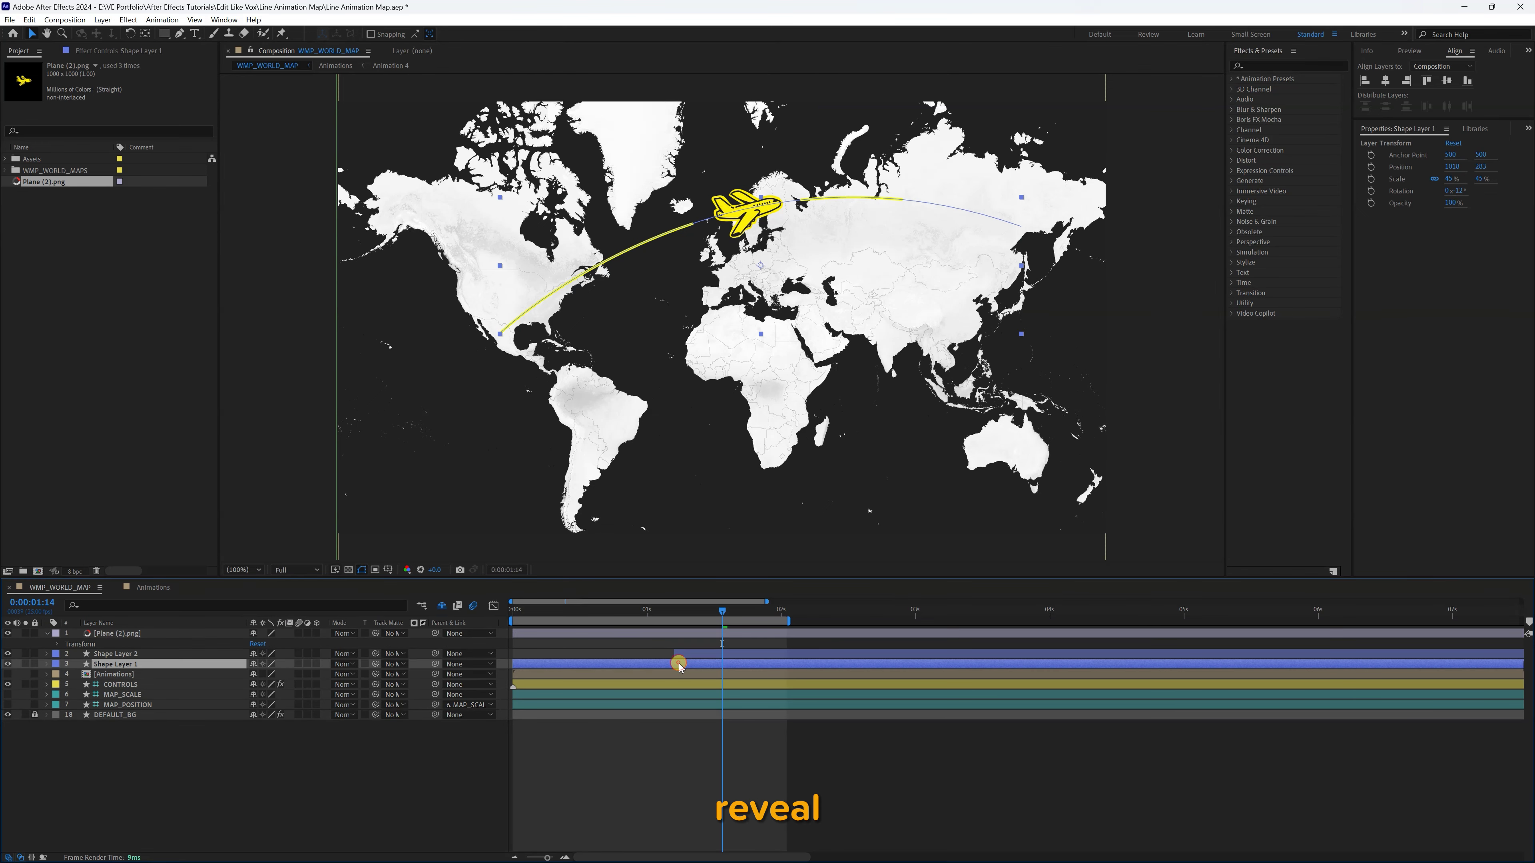
pyautogui.press('u')
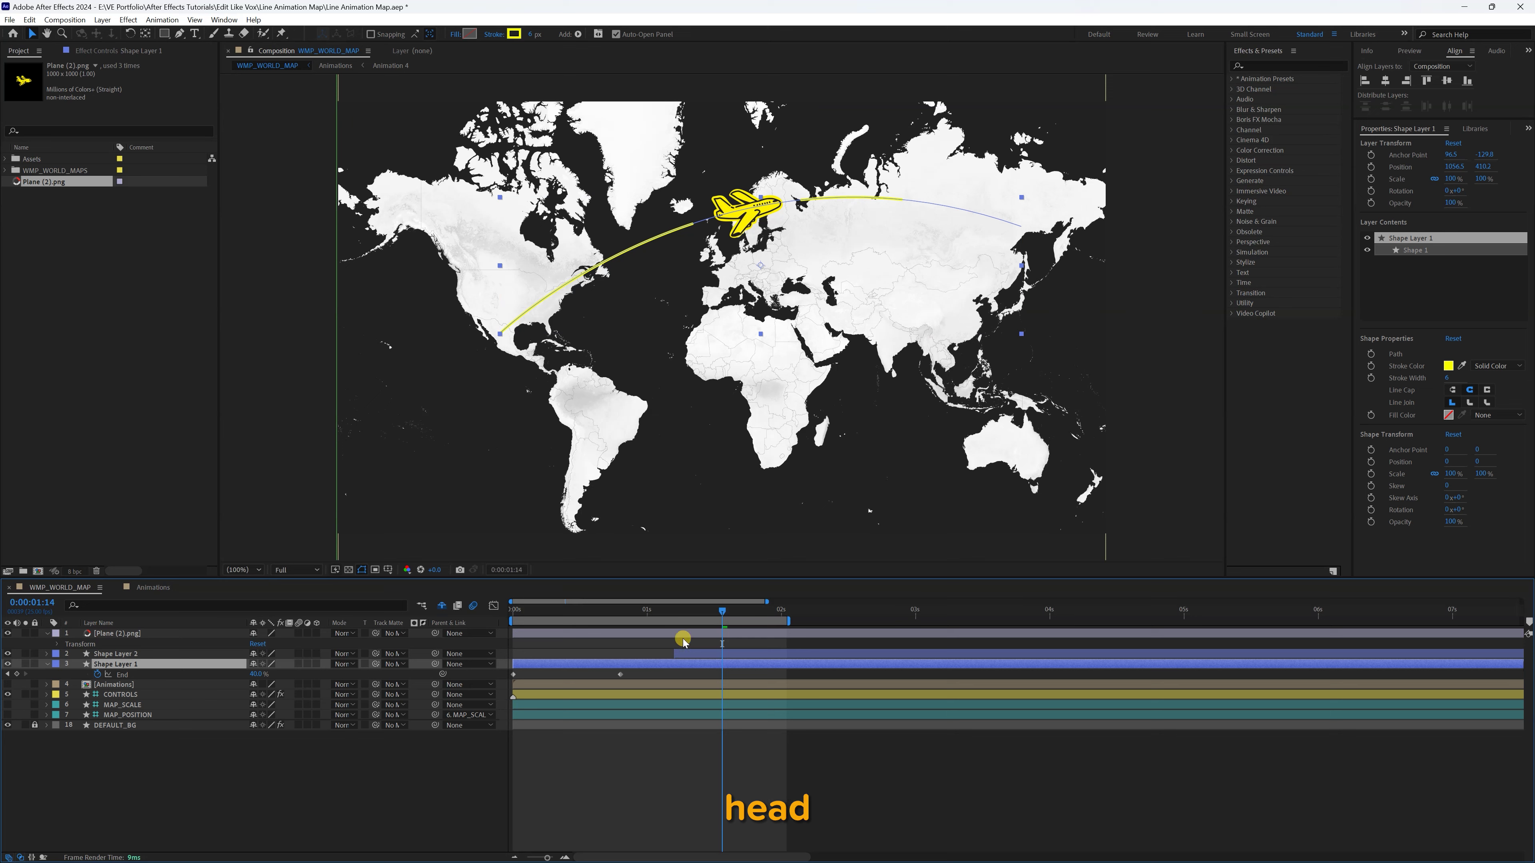
pyautogui.moveTo(677, 612); pyautogui.dragTo(621, 618)
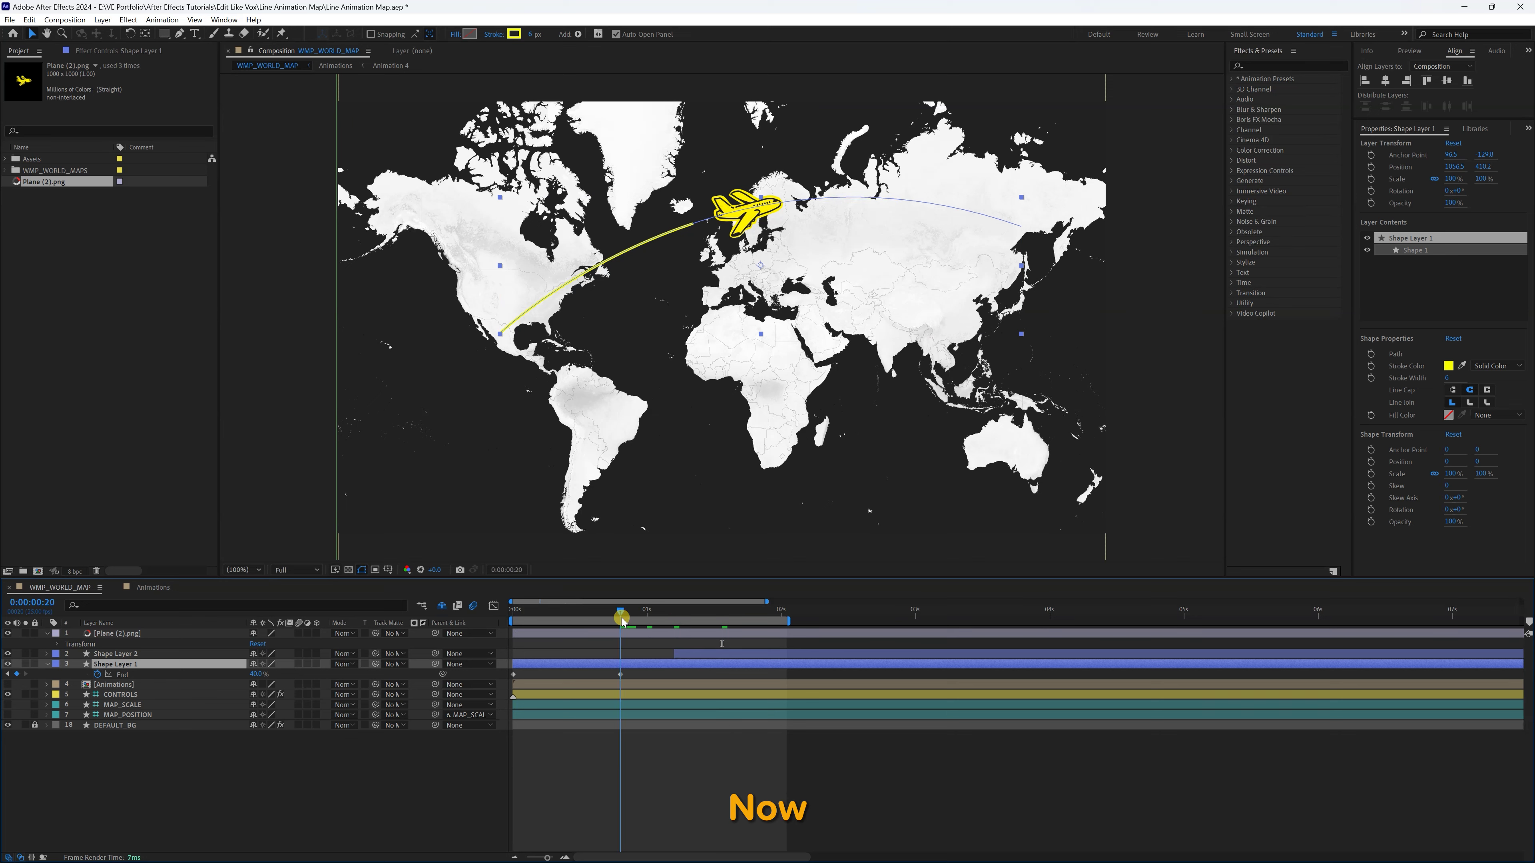
pyautogui.click(641, 634)
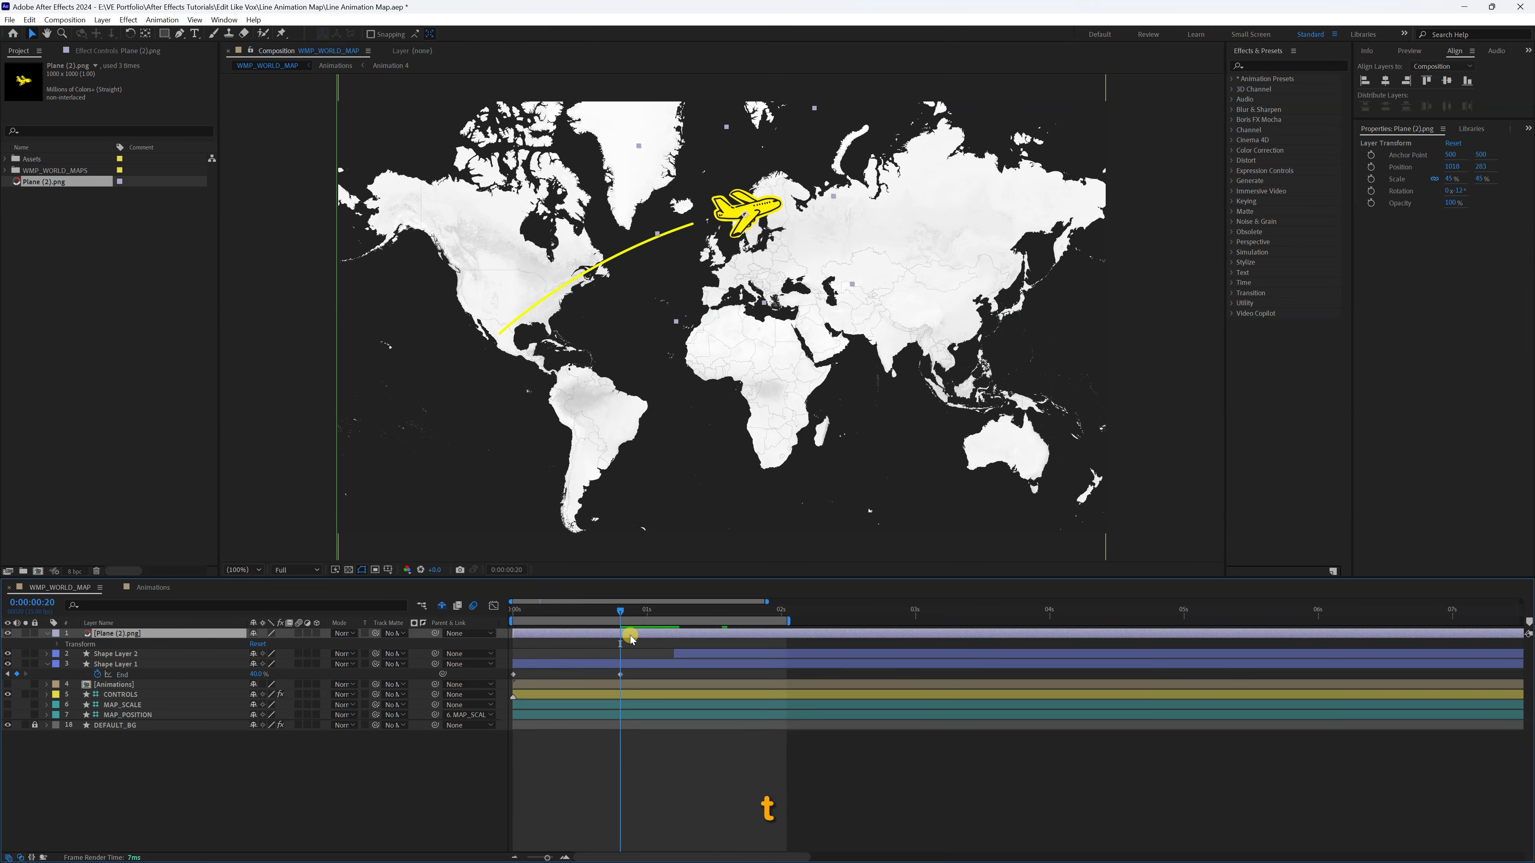
pyautogui.click(77, 643)
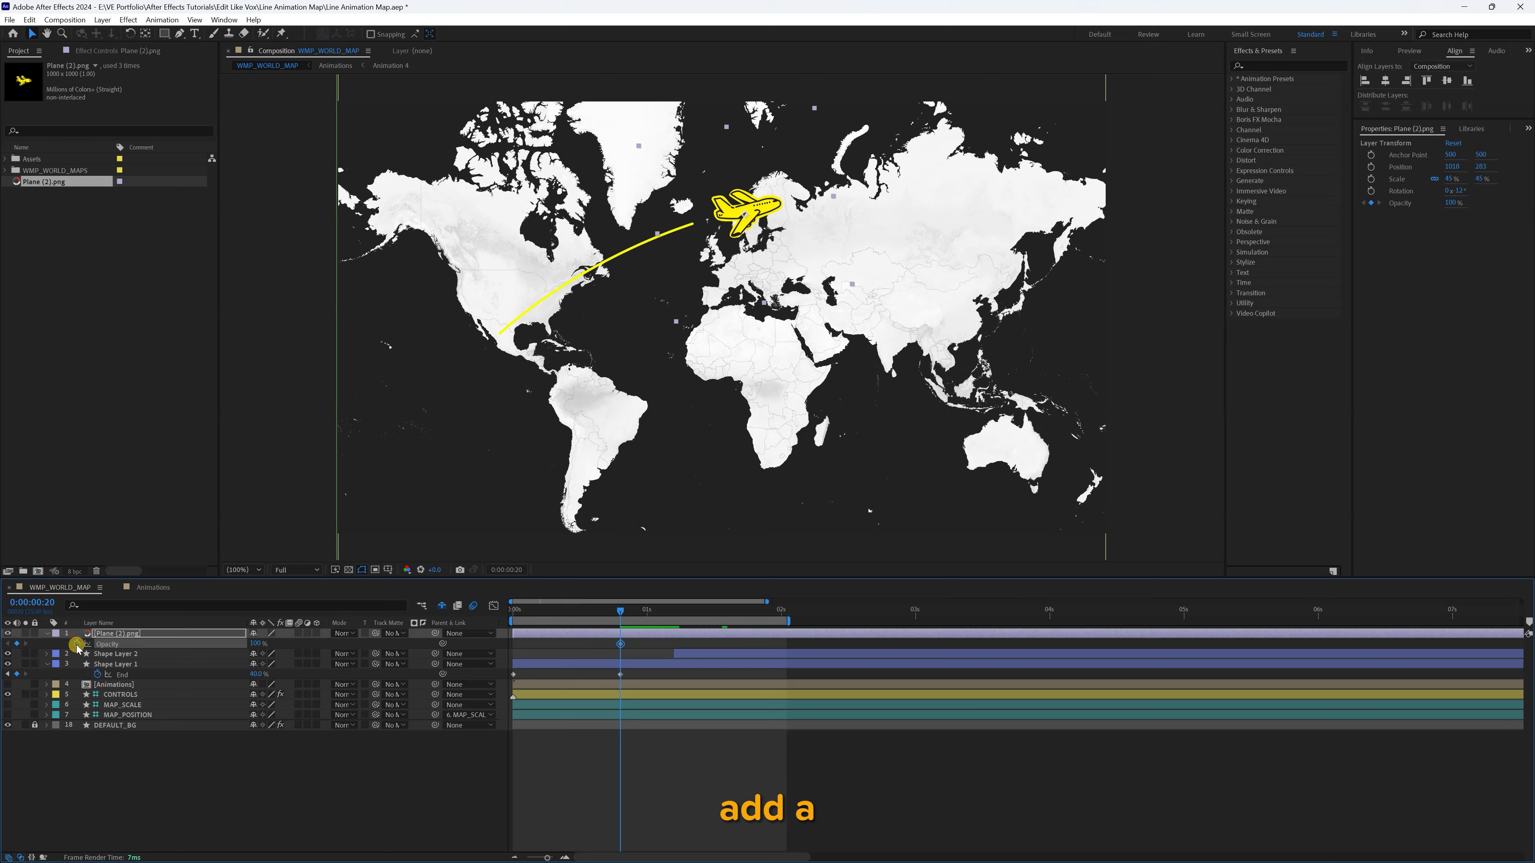
pyautogui.press('s')
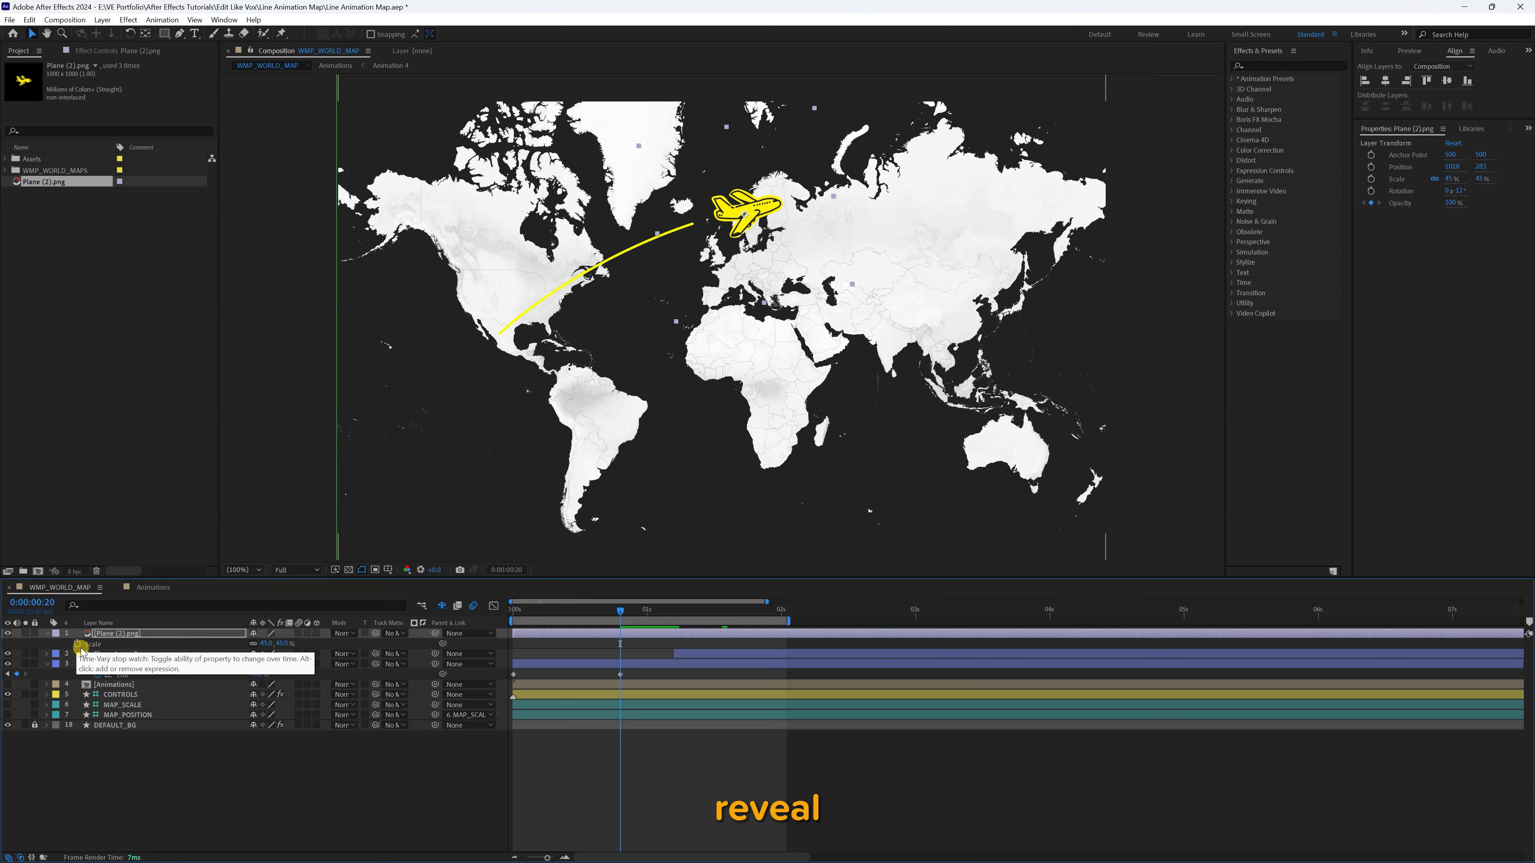
pyautogui.click(77, 644)
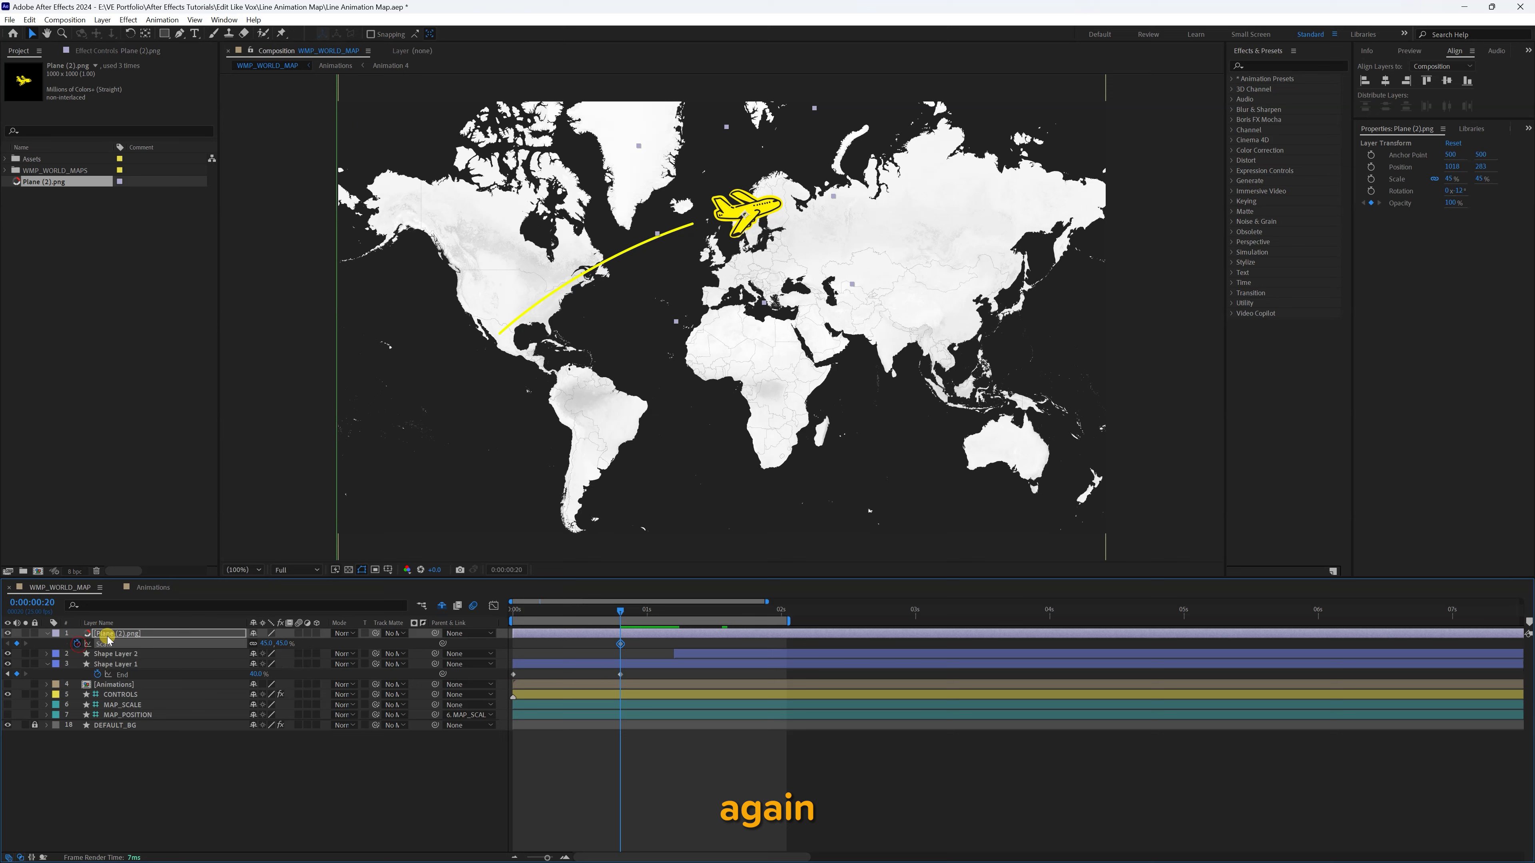
pyautogui.press('s')
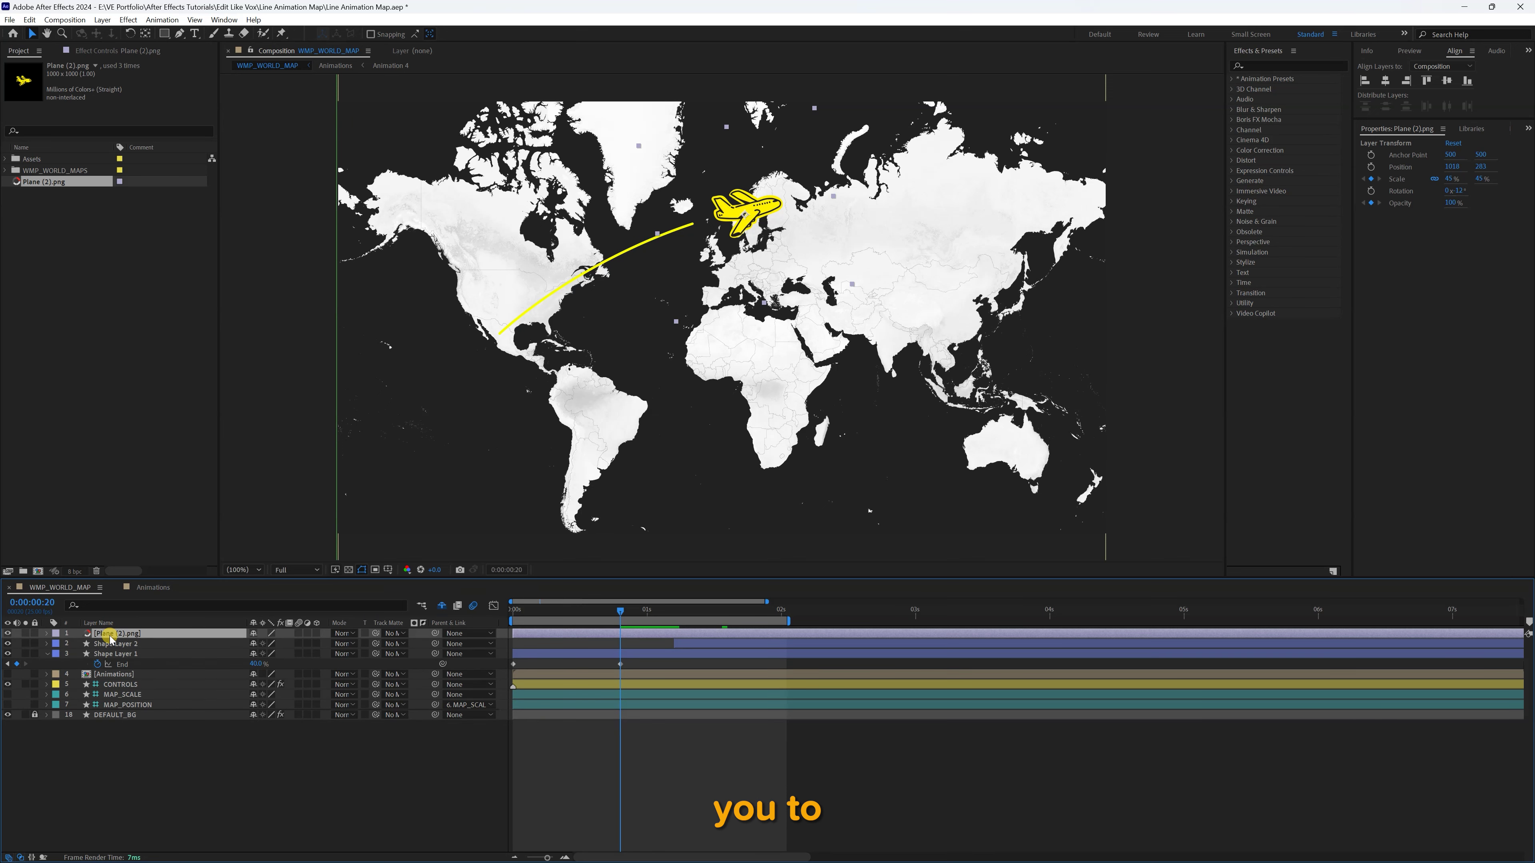
pyautogui.press('u')
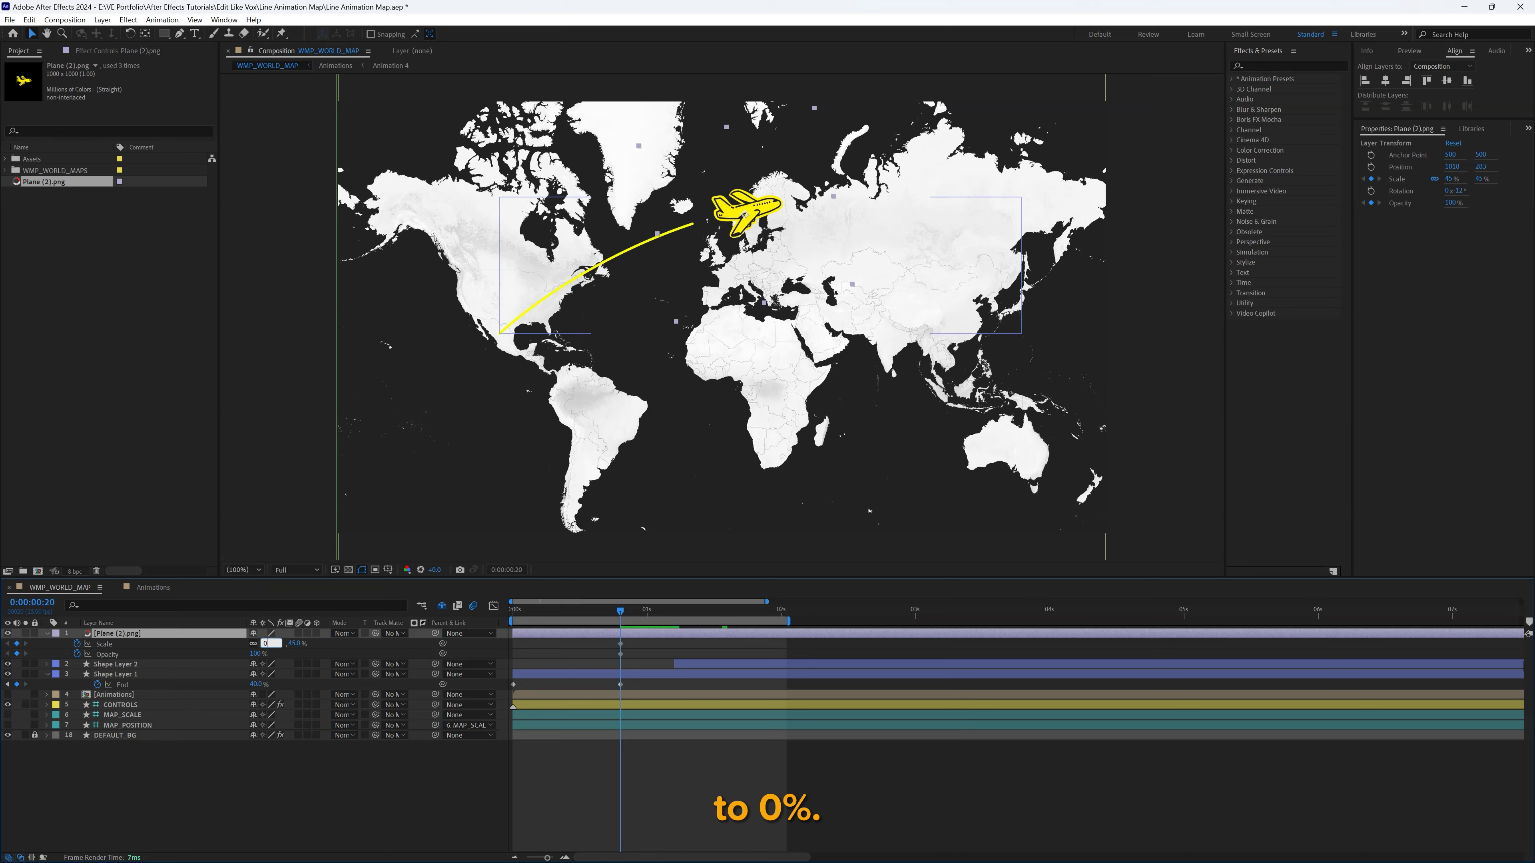
# - Set the plane's Scale and Opacity to 0% at frame 20
pyautogui.press('Return')
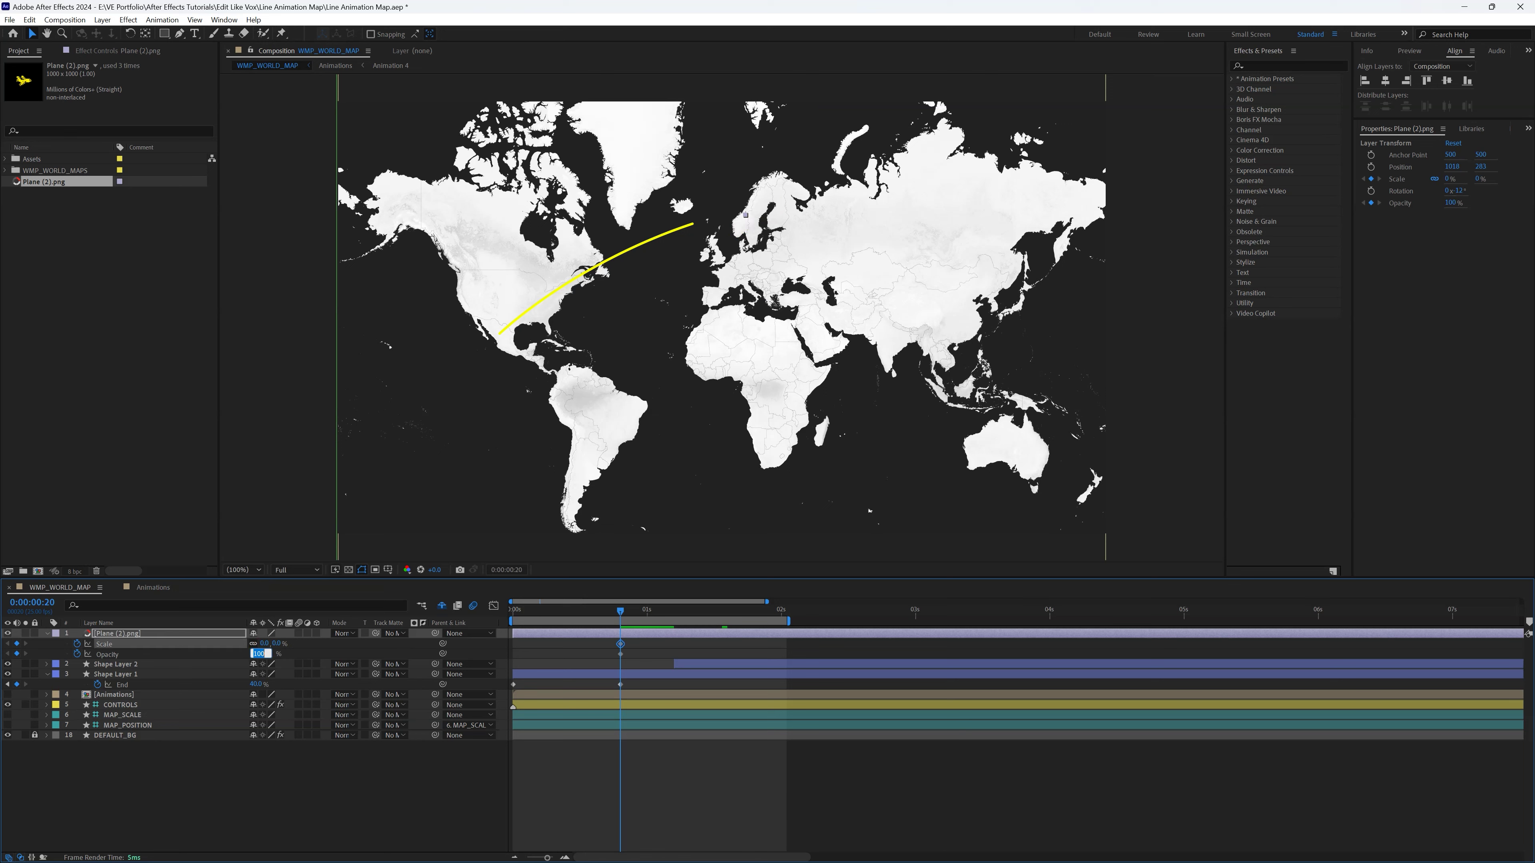
pyautogui.write('0')
pyautogui.press('Return')
# - Set the plane's Opacity to 100% and its Scale to 45% ten frames further, at 0:00:01:05
pyautogui.hotkey('shift', 'pagedown')
pyautogui.click(266, 643)
pyautogui.click(255, 653)
pyautogui.write('100')
pyautogui.press('Return')
pyautogui.click(266, 644)
pyautogui.write('45')
pyautogui.press('Return')
# - Keyframe the plane's Position to slide east from the first line's end at frame 20 into the gap at 0:00:01:05, and preview it
pyautogui.moveTo(582, 623); pyautogui.dragTo(623, 614)
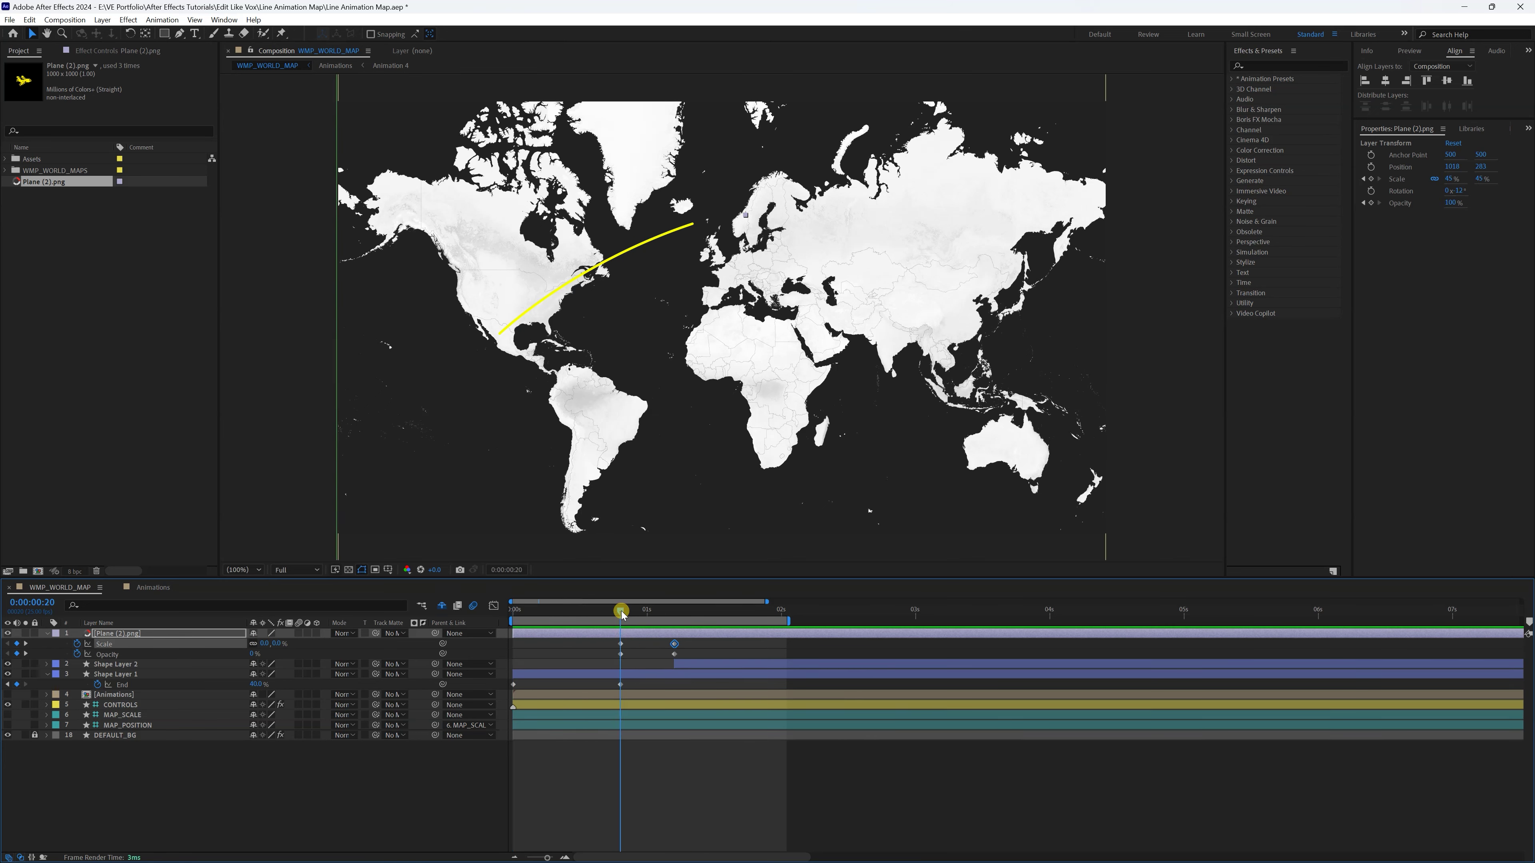
pyautogui.press('p')
pyautogui.click(77, 644)
pyautogui.moveTo(261, 642); pyautogui.dragTo(238, 641)
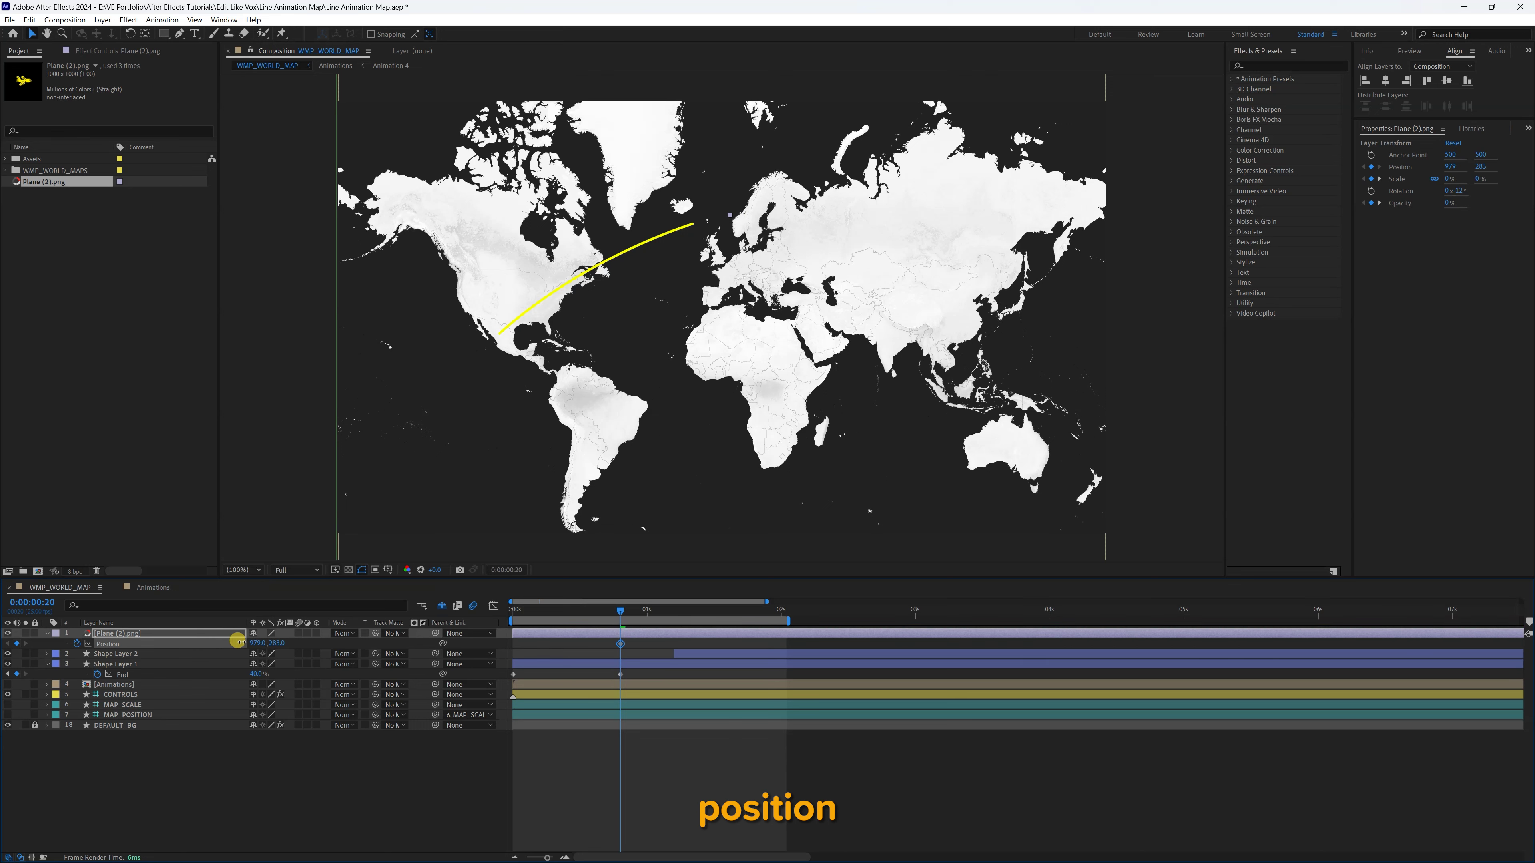
pyautogui.hotkey('ctrl', 'shift', 'Right')
pyautogui.moveTo(254, 645); pyautogui.dragTo(277, 644)
pyautogui.click(594, 612)
pyautogui.press('space')
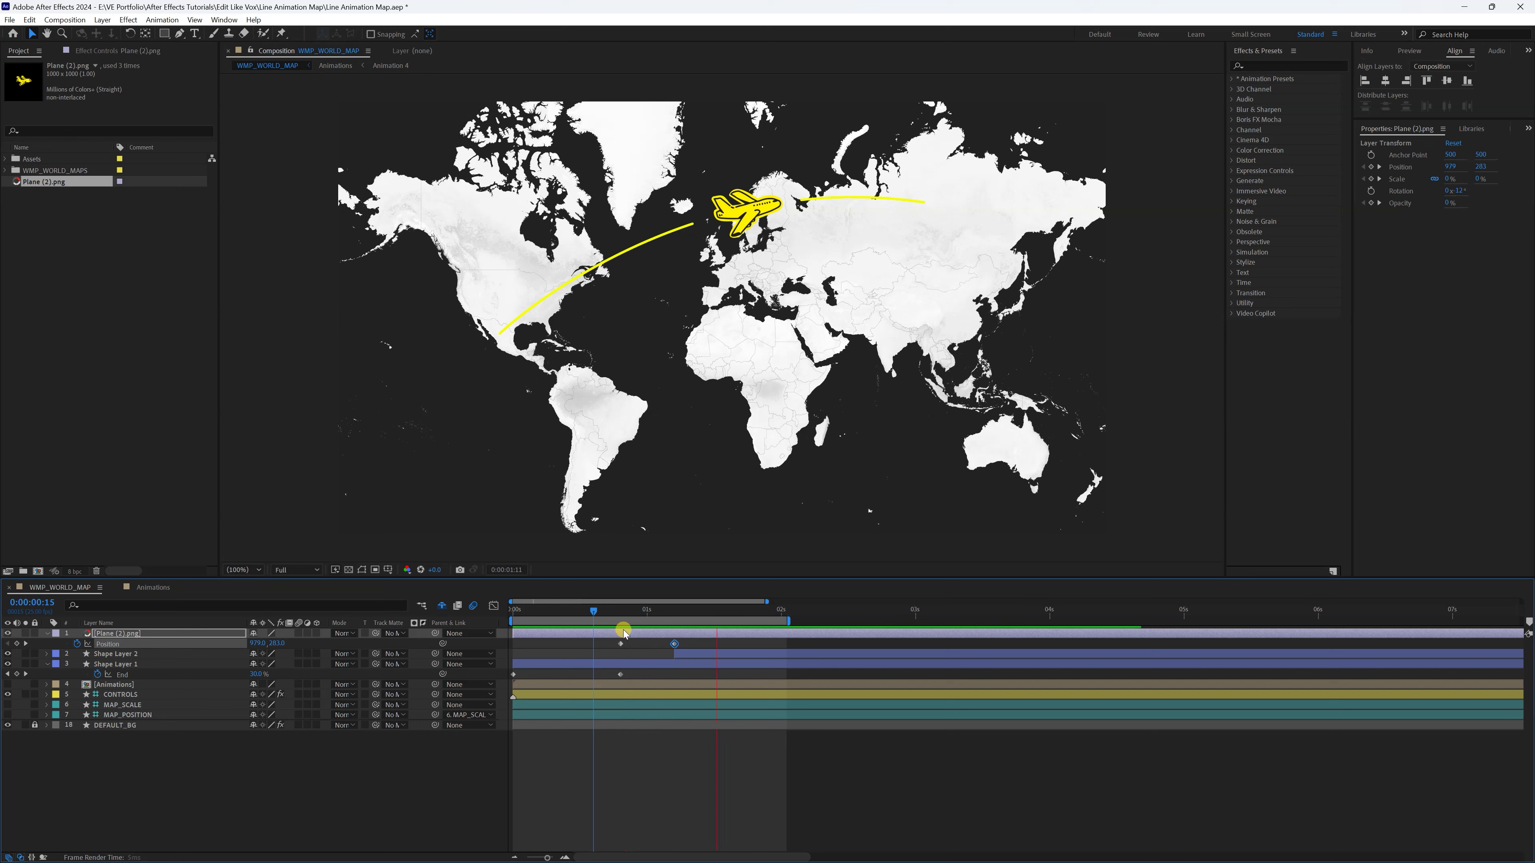
pyautogui.moveTo(645, 616)
pyautogui.mouseDown()
pyautogui.moveTo(668, 616)
pyautogui.moveTo(619, 616)
pyautogui.mouseUp()
pyautogui.click(224, 642)
pyautogui.press('space')
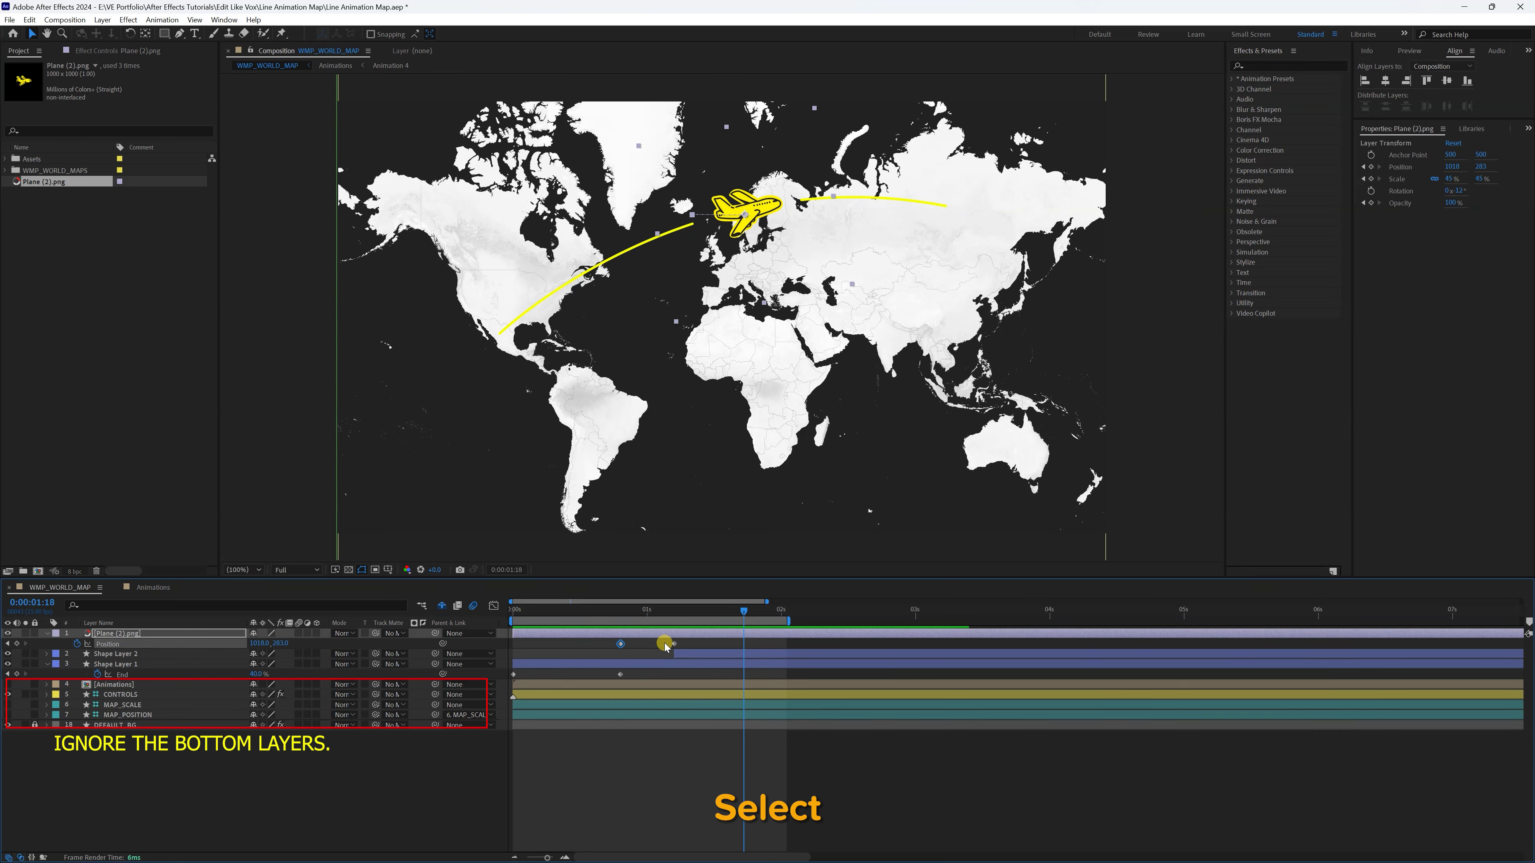
# - Select only the plane layer and the two line shape layers and reveal all their keyframed properties
pyautogui.hotkey('ctrl', 'a')
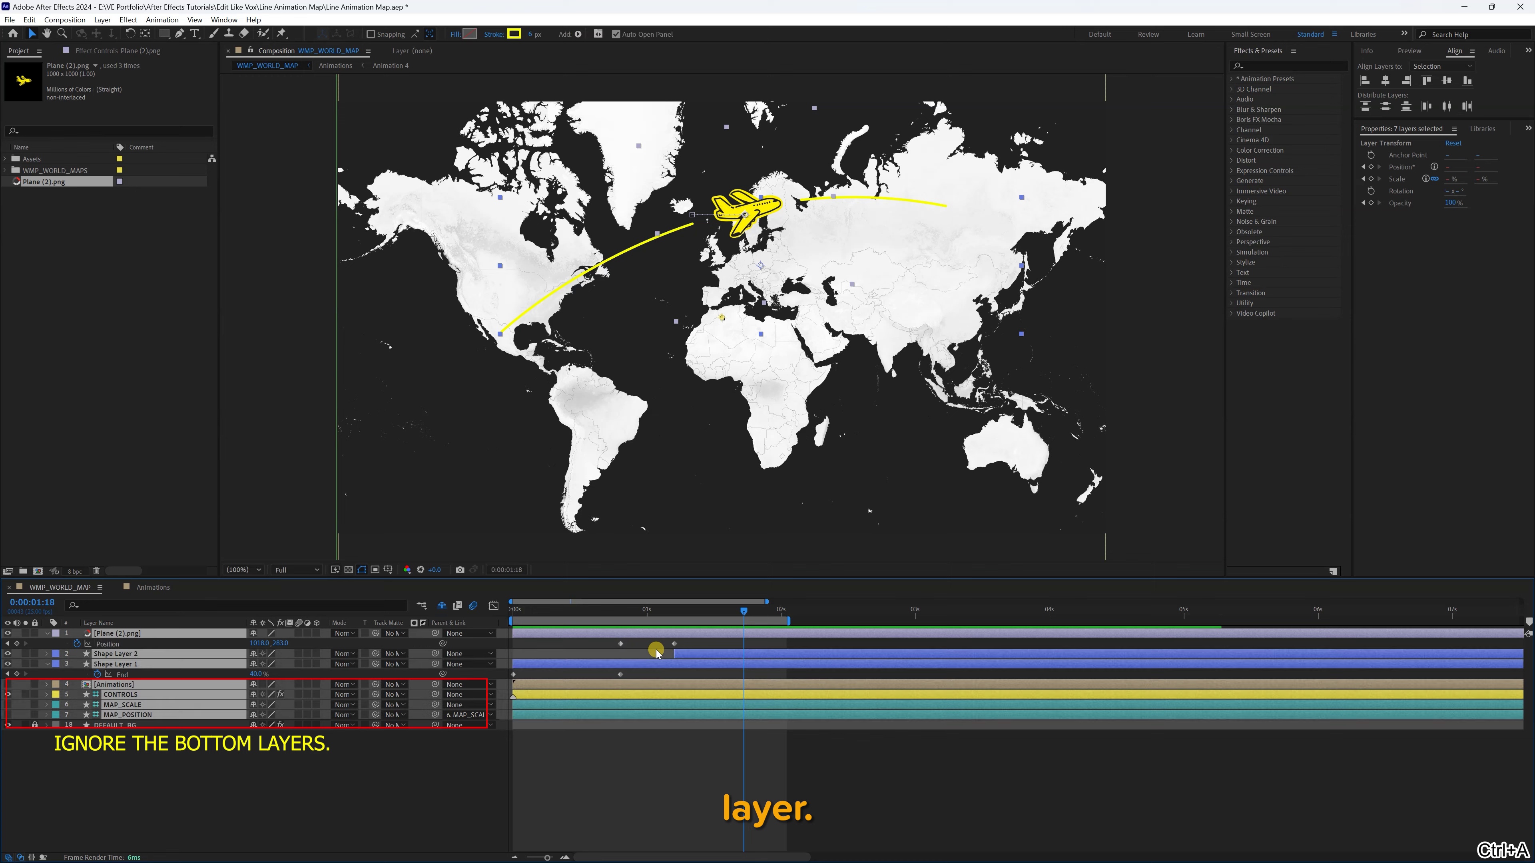
pyautogui.keyDown('ctrl'); pyautogui.click(127, 714); pyautogui.keyUp('ctrl')
pyautogui.keyDown('ctrl'); pyautogui.click(124, 704); pyautogui.keyUp('ctrl')
pyautogui.keyDown('ctrl'); pyautogui.click(124, 695); pyautogui.keyUp('ctrl')
pyautogui.keyDown('ctrl'); pyautogui.click(121, 684); pyautogui.keyUp('ctrl')
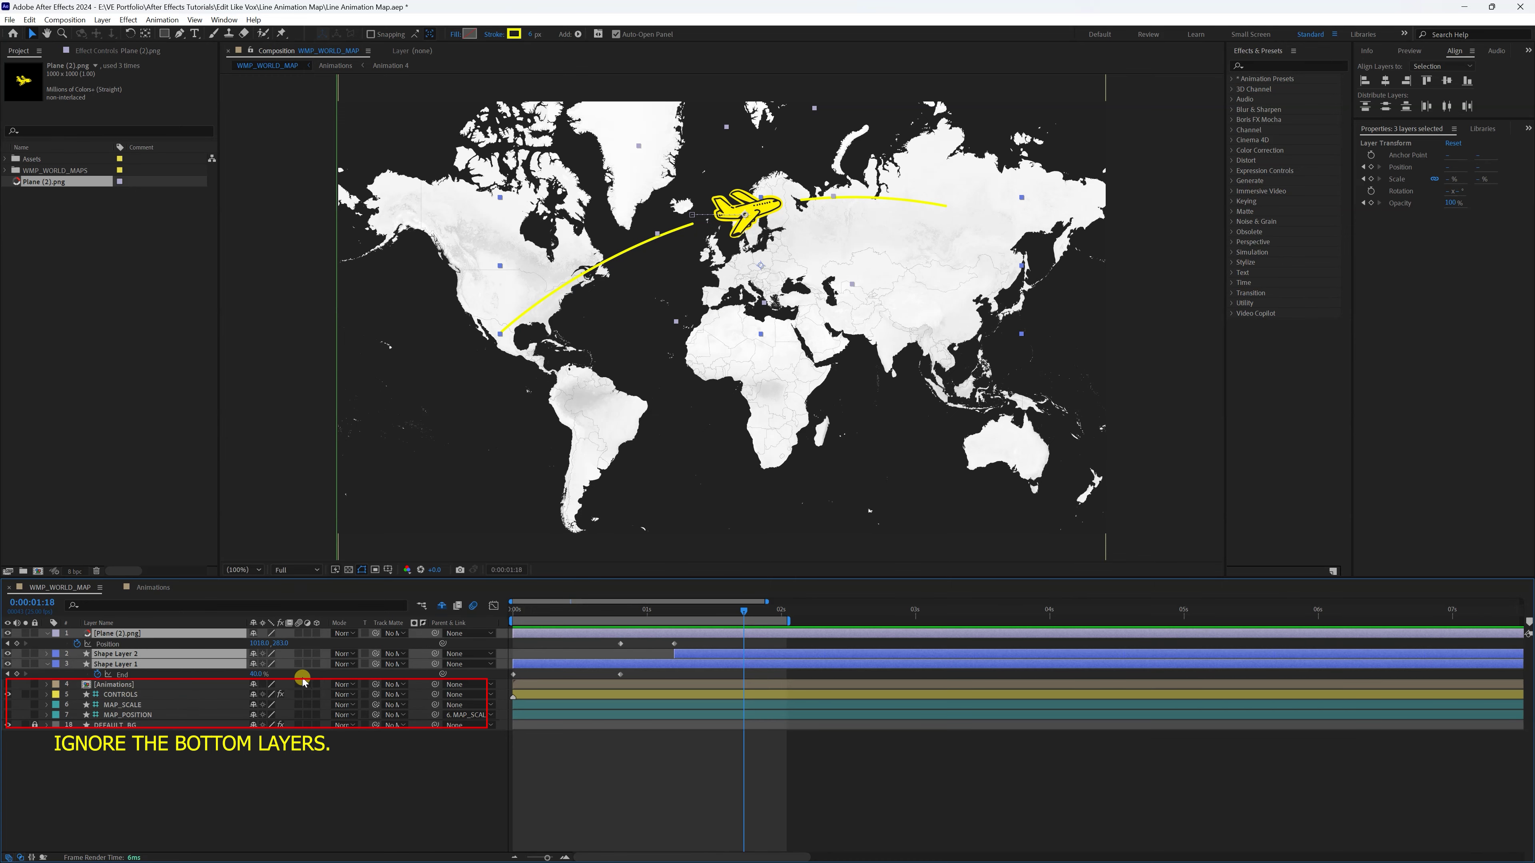
pyautogui.press('u')
pyautogui.press('u')
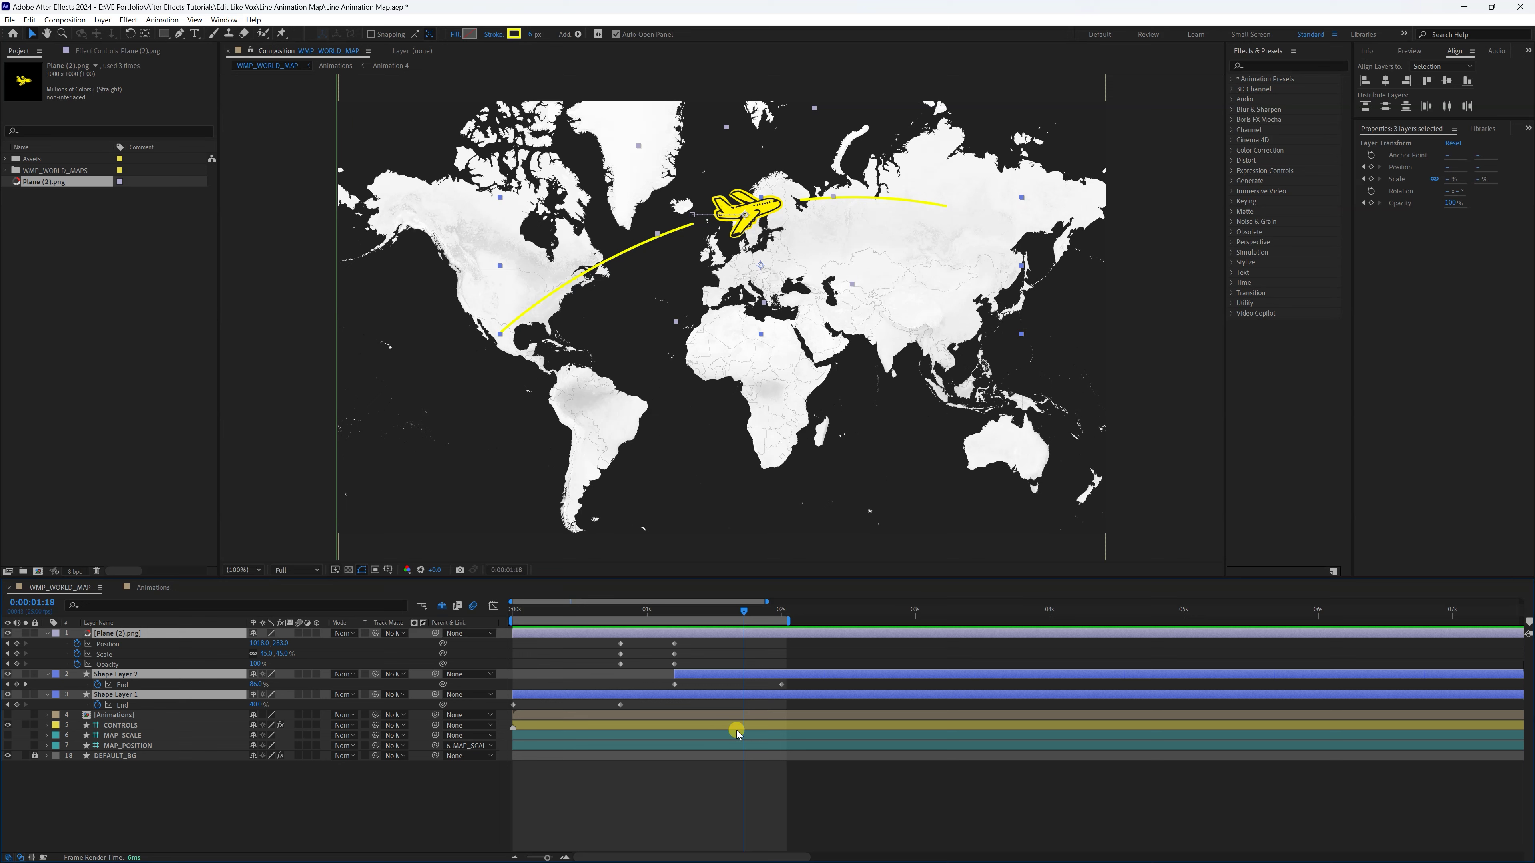
# - Apply Easy Ease to all keyframes of the plane and both line layers, and preview the animation from the start
pyautogui.moveTo(803, 705); pyautogui.dragTo(422, 648)
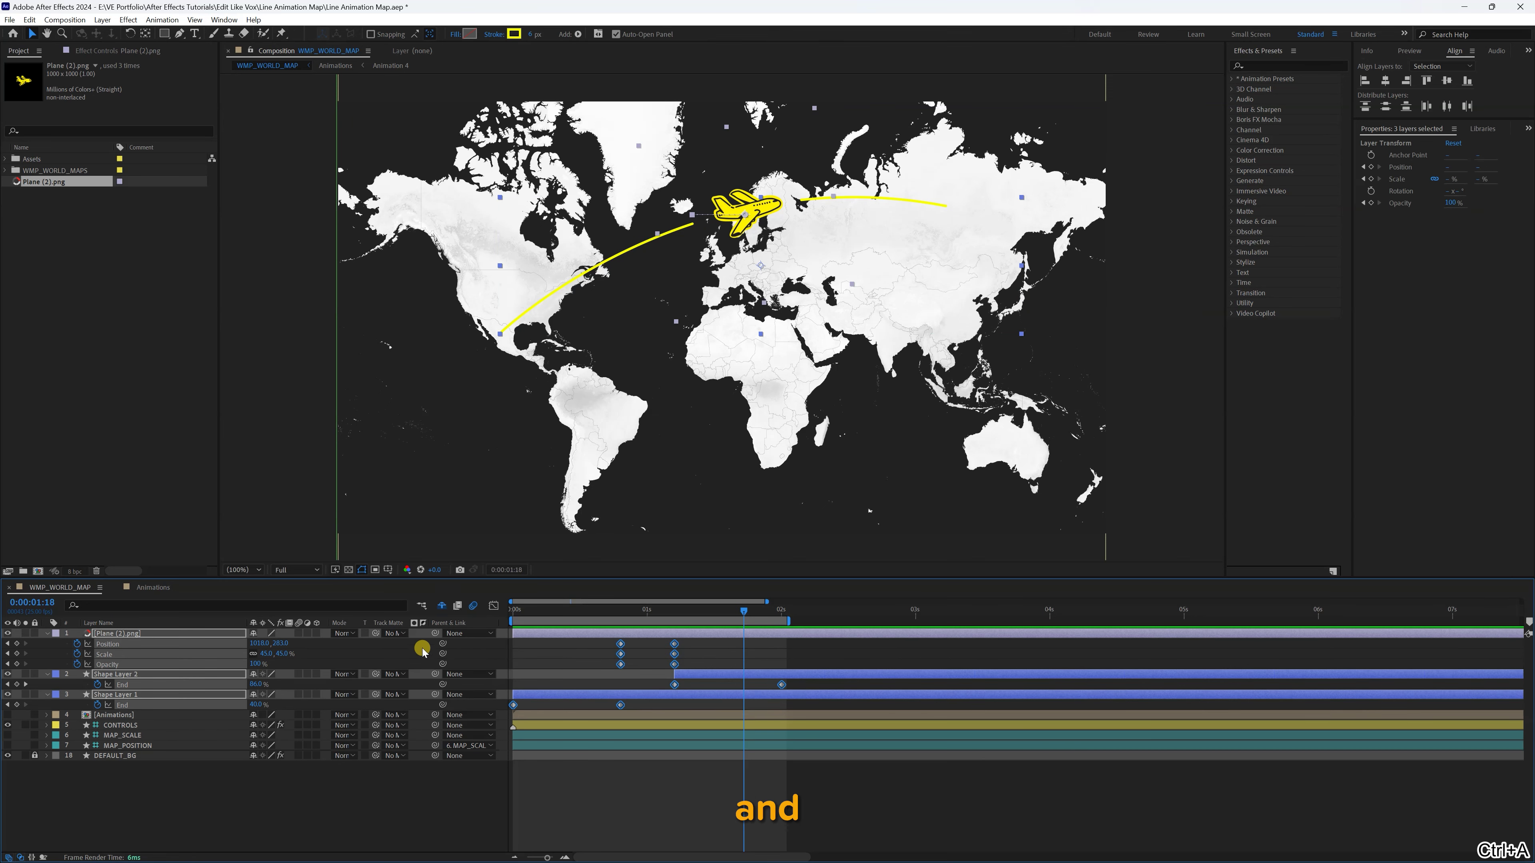
pyautogui.click(622, 644)
pyautogui.rightClick(624, 645)
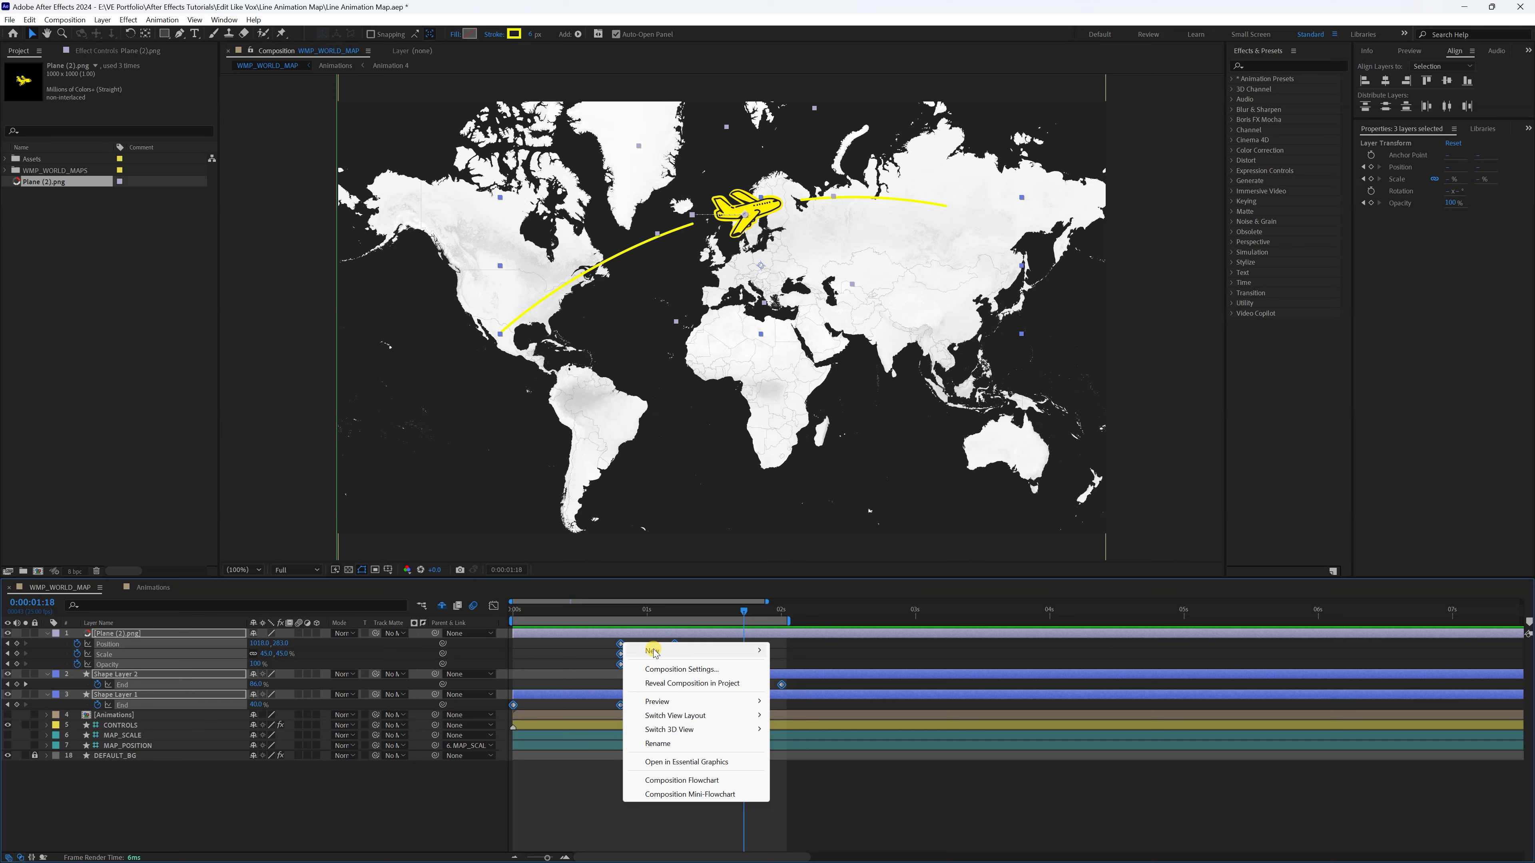
pyautogui.rightClick(620, 644)
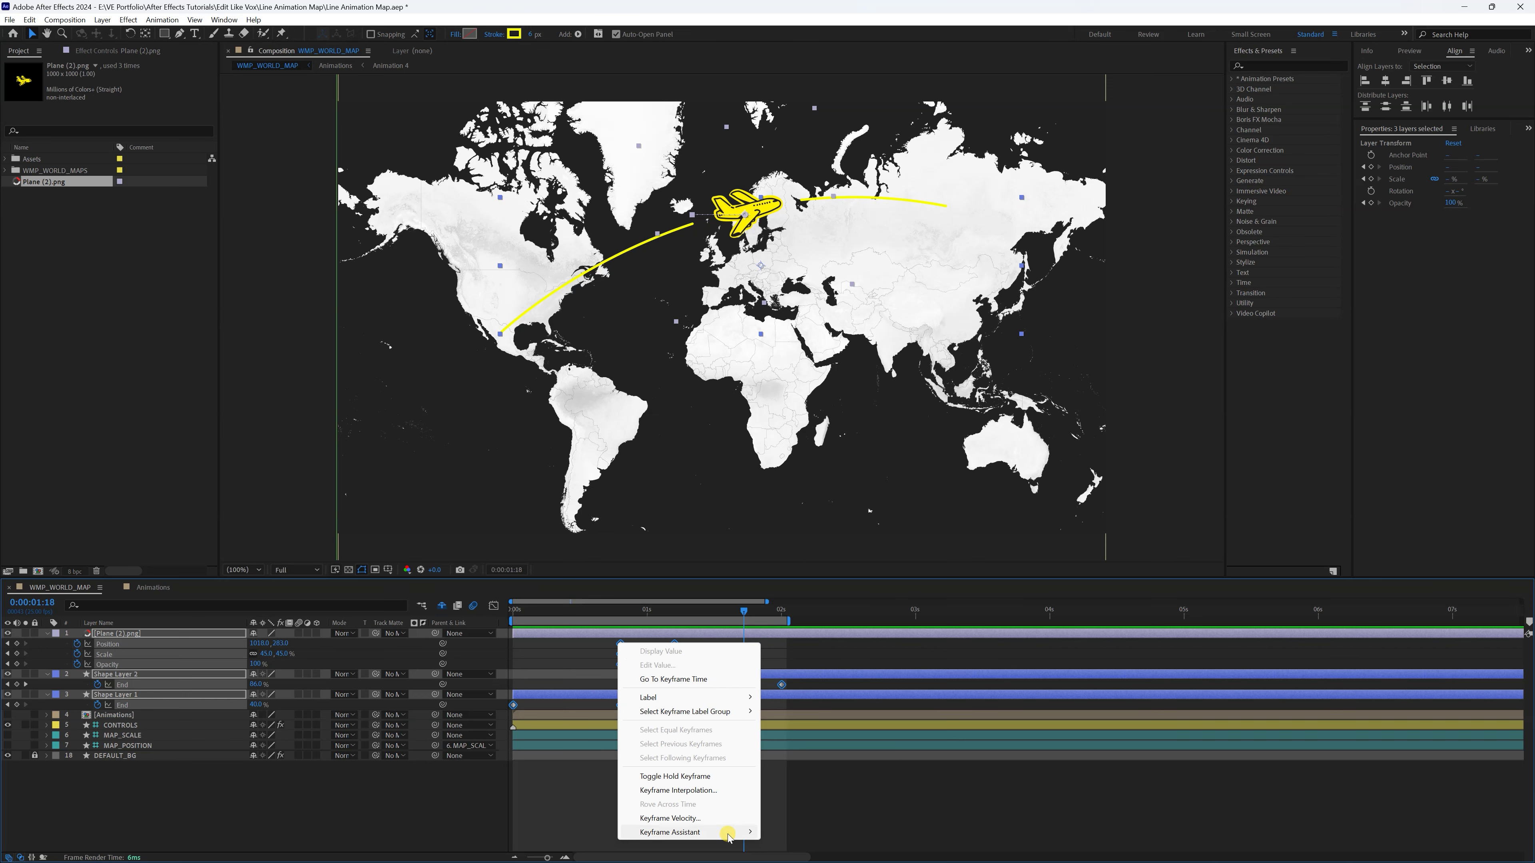
pyautogui.click(816, 748)
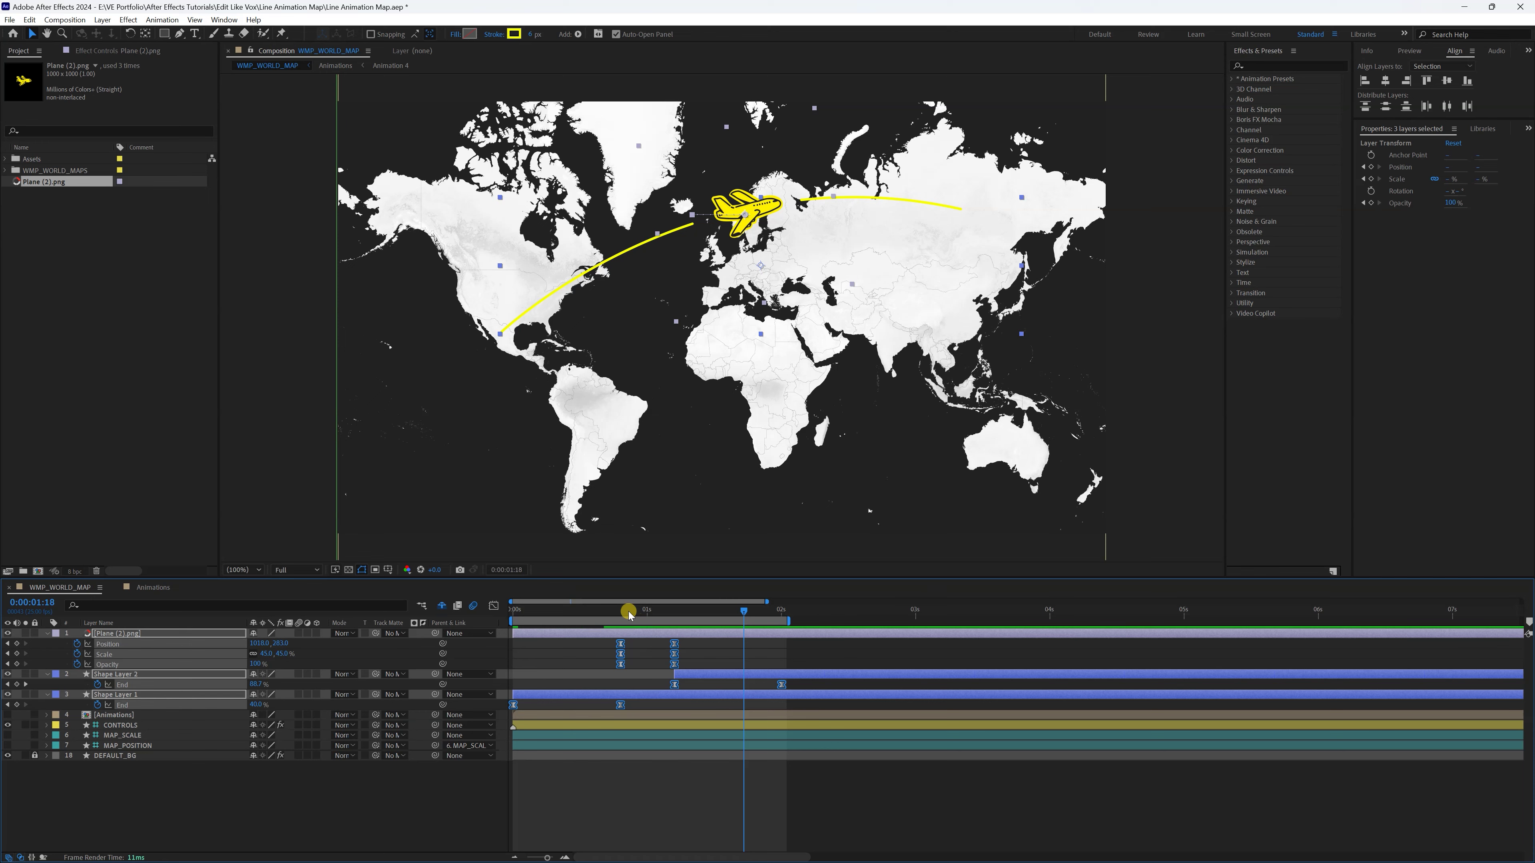
pyautogui.moveTo(615, 610); pyautogui.dragTo(486, 613)
pyautogui.press('space')
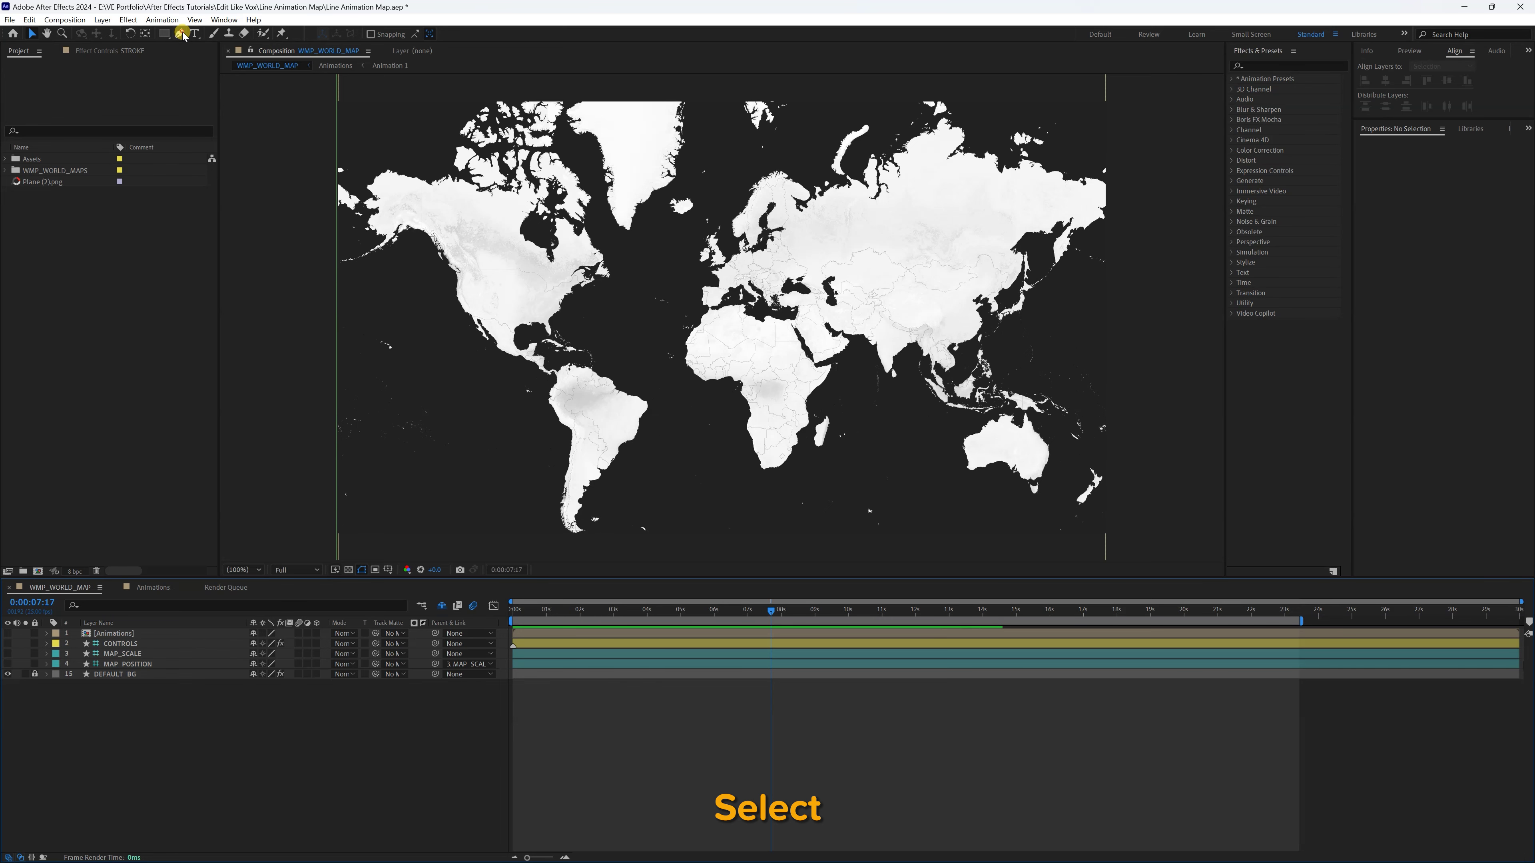
# - Draw a curved line with the Pen tool from the US west coast to eastern Siberia, with a yellow stroke and round line cap
pyautogui.click(180, 34)
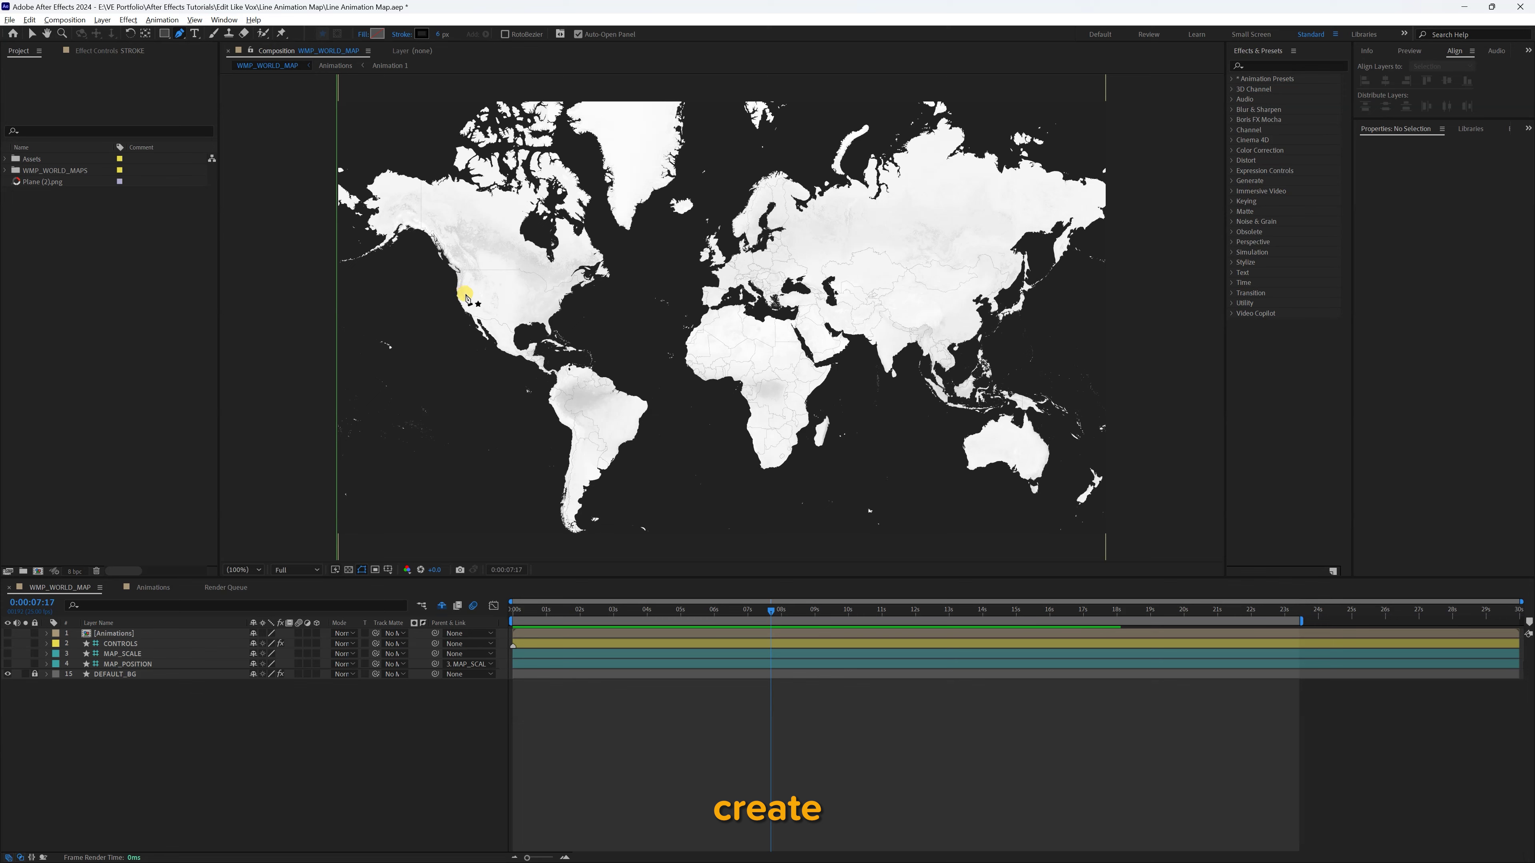
pyautogui.click(465, 295)
pyautogui.moveTo(969, 248); pyautogui.dragTo(1236, 378)
pyautogui.click(1448, 365)
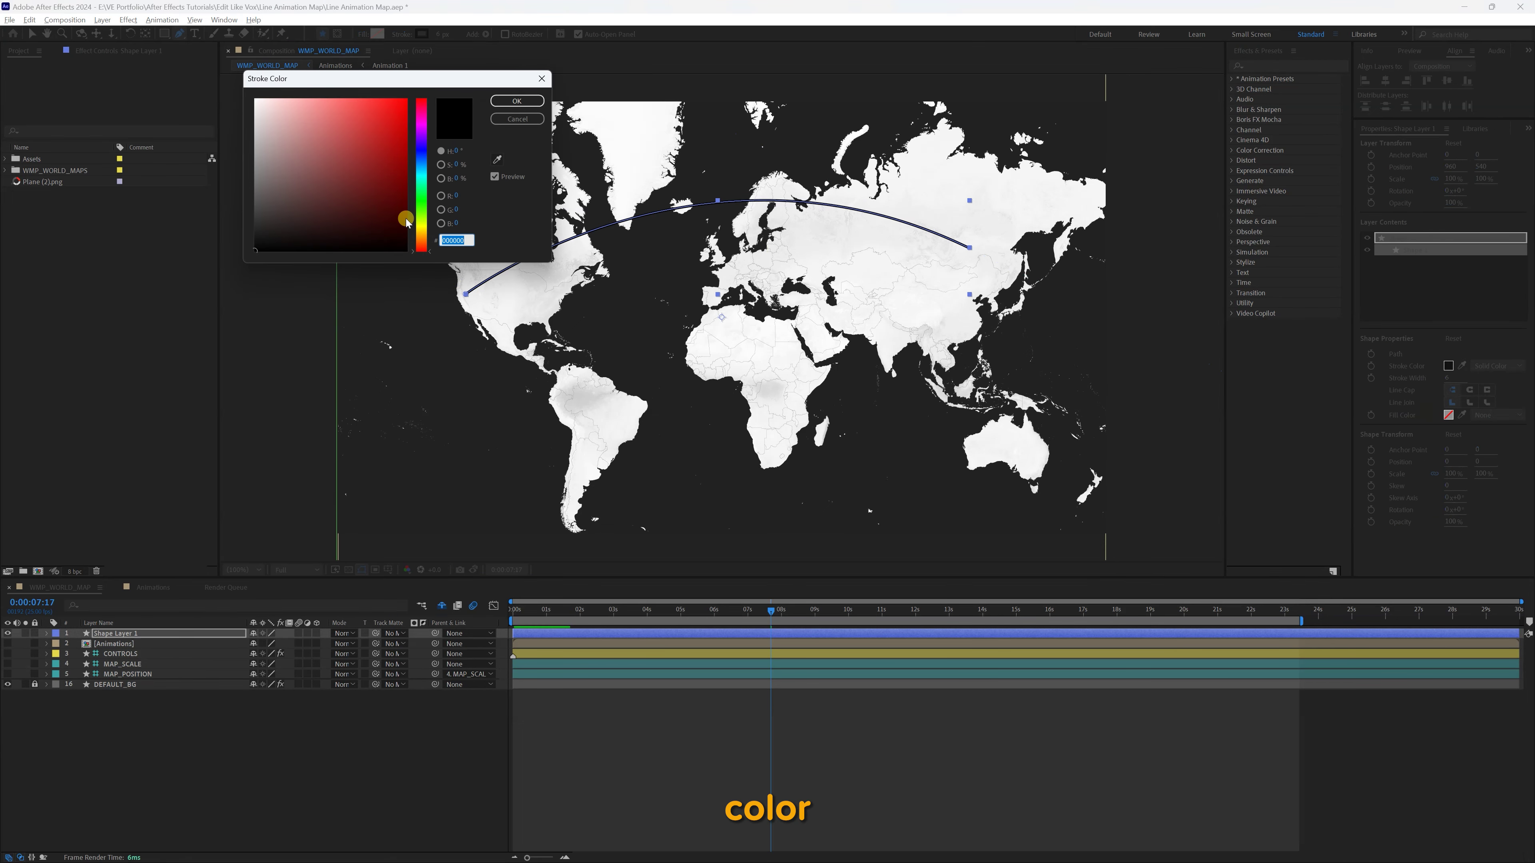
pyautogui.click(420, 225)
pyautogui.click(506, 104)
pyautogui.click(1470, 392)
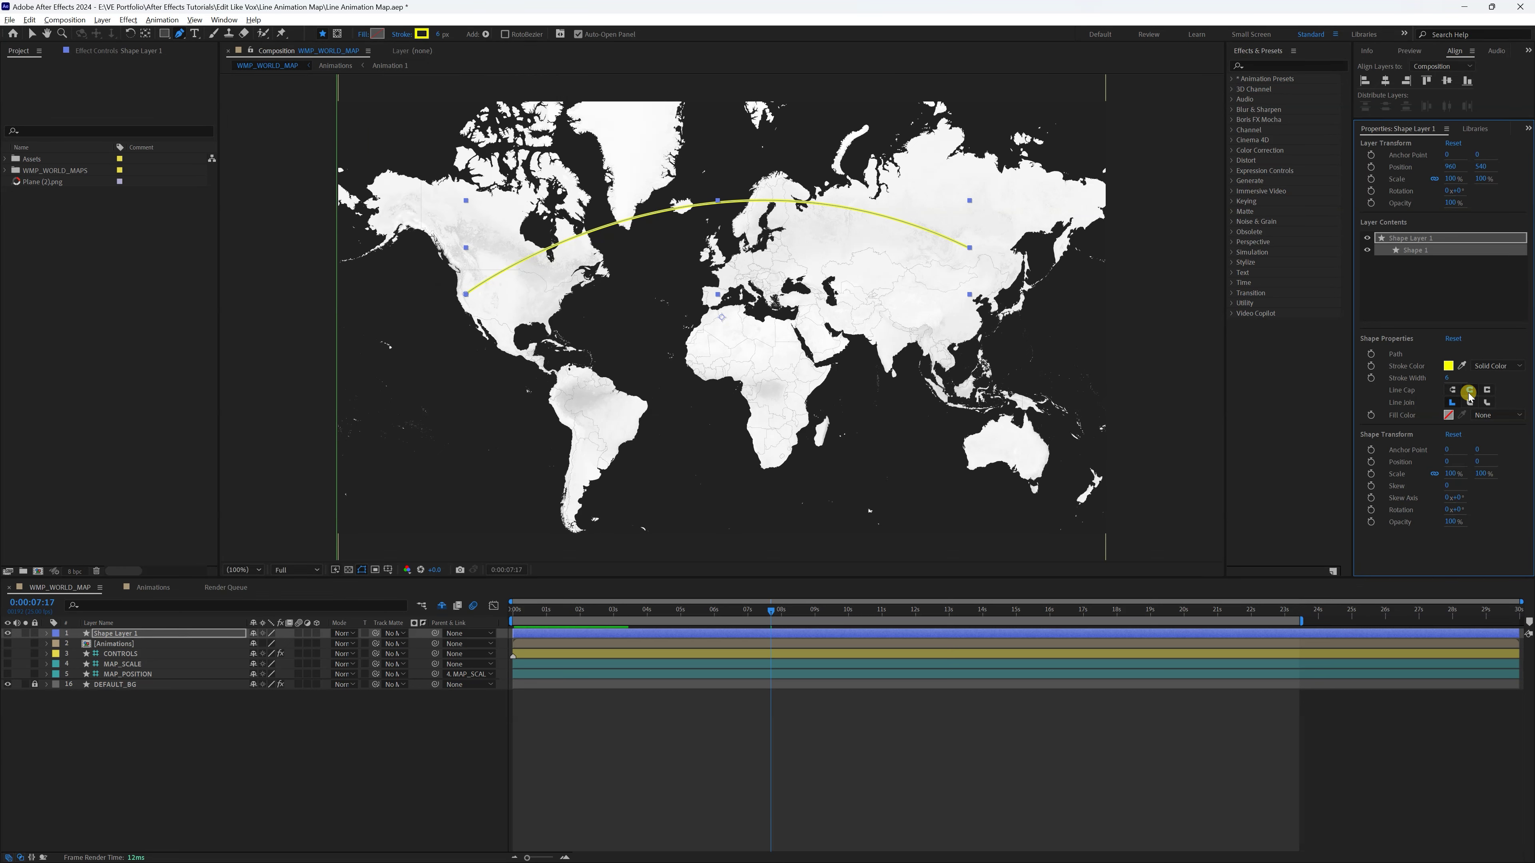
# - Return to the start of the timeline, add Trim Paths to the yellow curved line's layer, and reveal the Trim Paths properties
pyautogui.moveTo(521, 616); pyautogui.dragTo(491, 615)
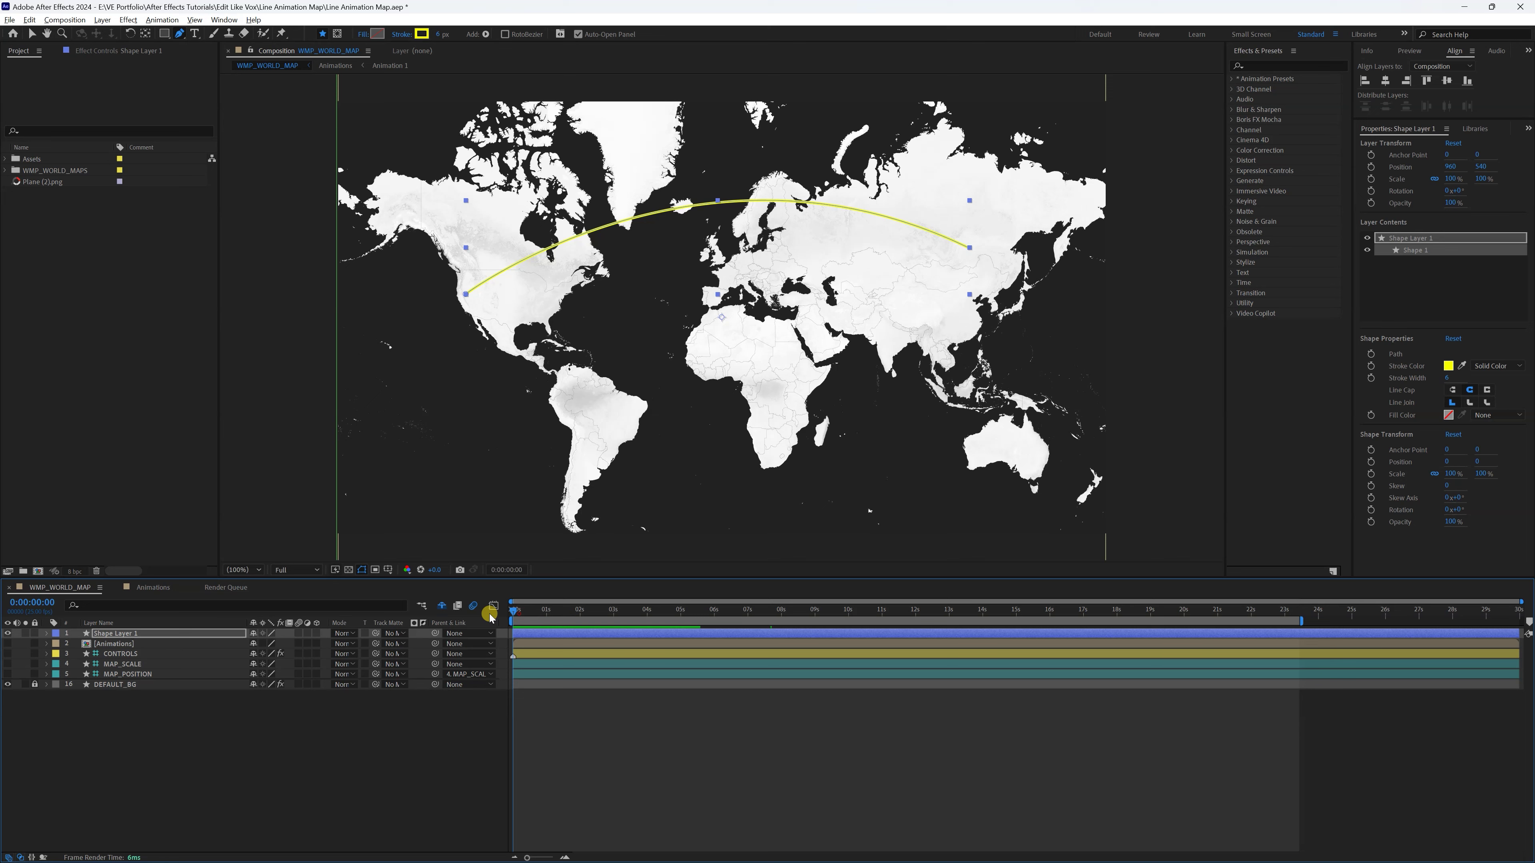
pyautogui.click(46, 633)
pyautogui.click(321, 644)
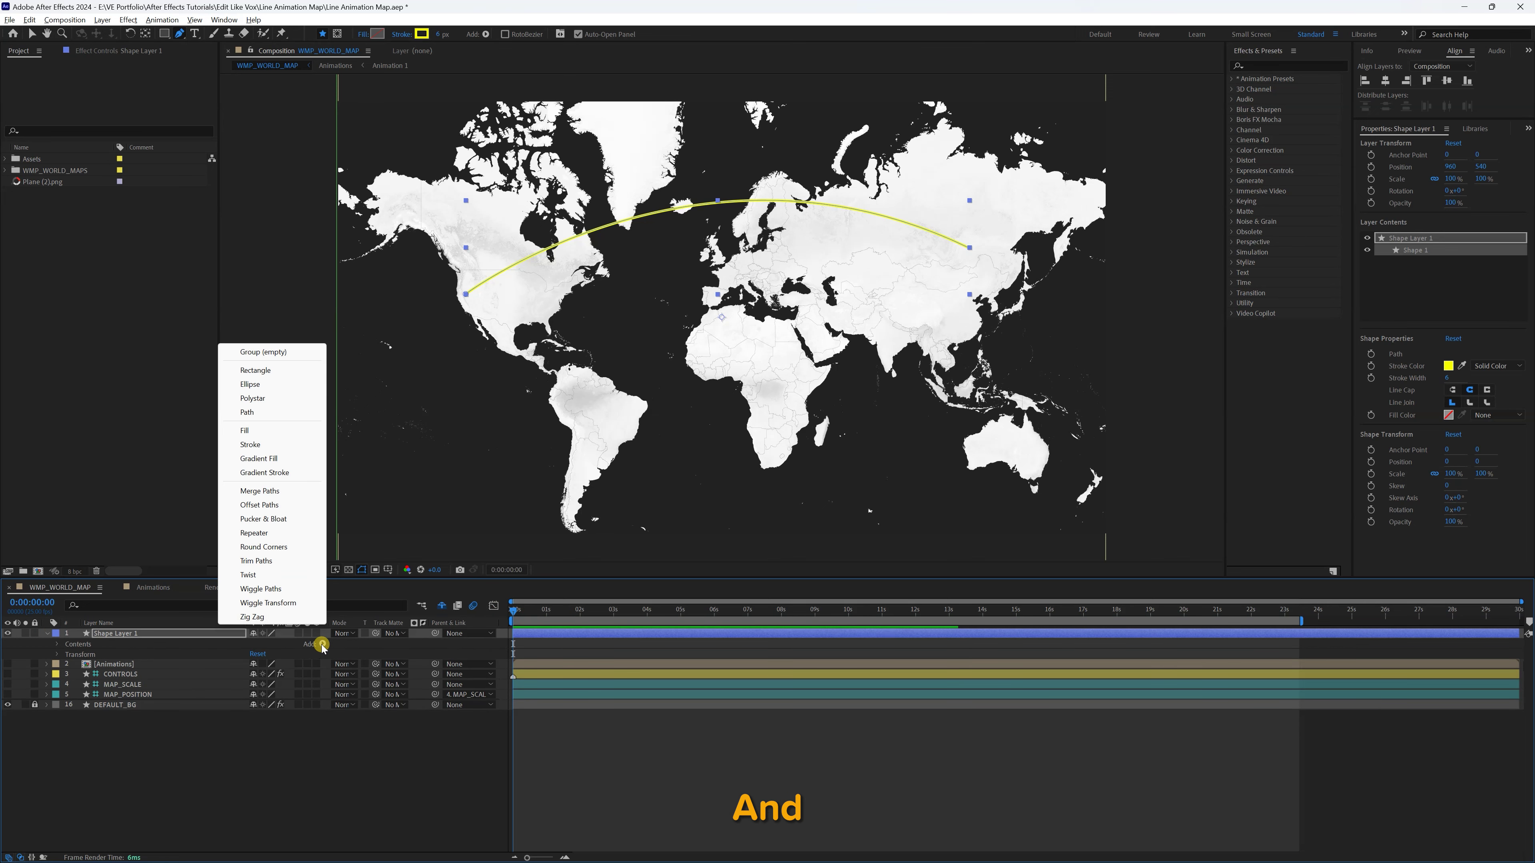
pyautogui.click(275, 561)
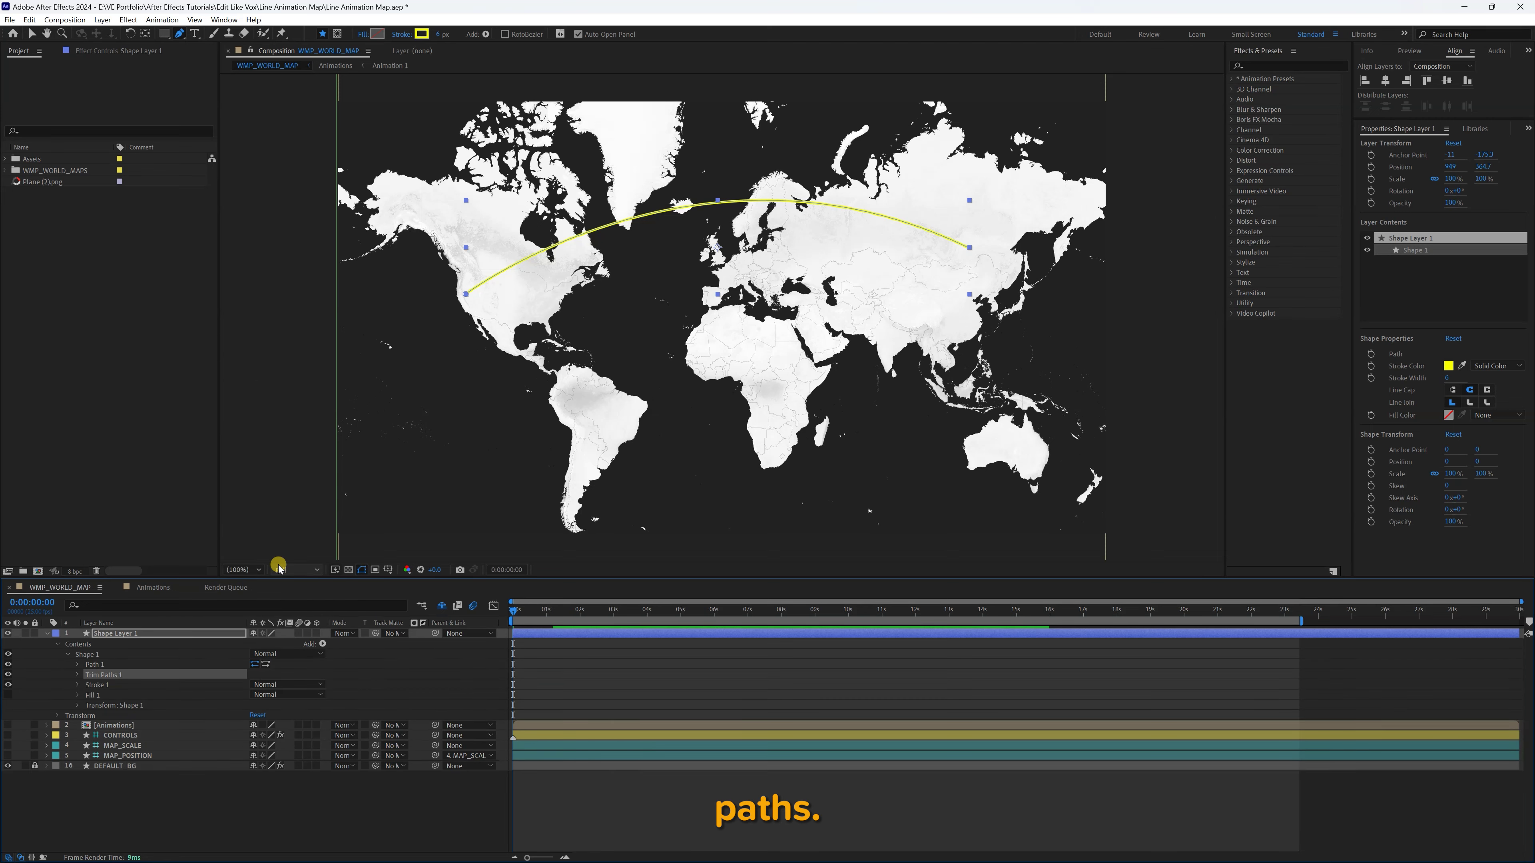
pyautogui.click(77, 676)
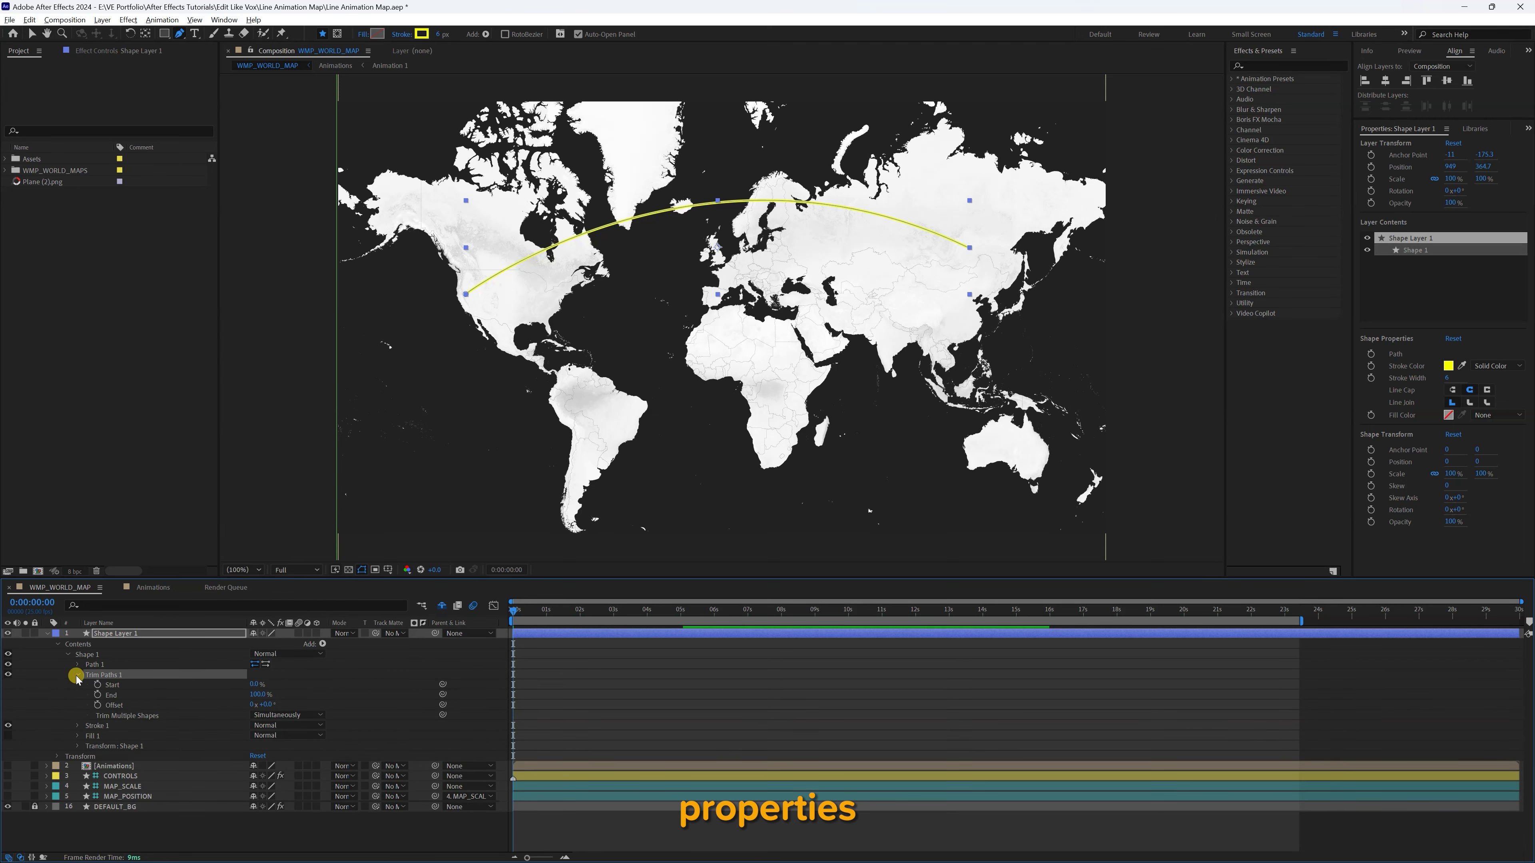
# - Keyframe the yellow line's Trim Paths End from 0% at the start to 100% at 0:00:01:15
pyautogui.click(97, 695)
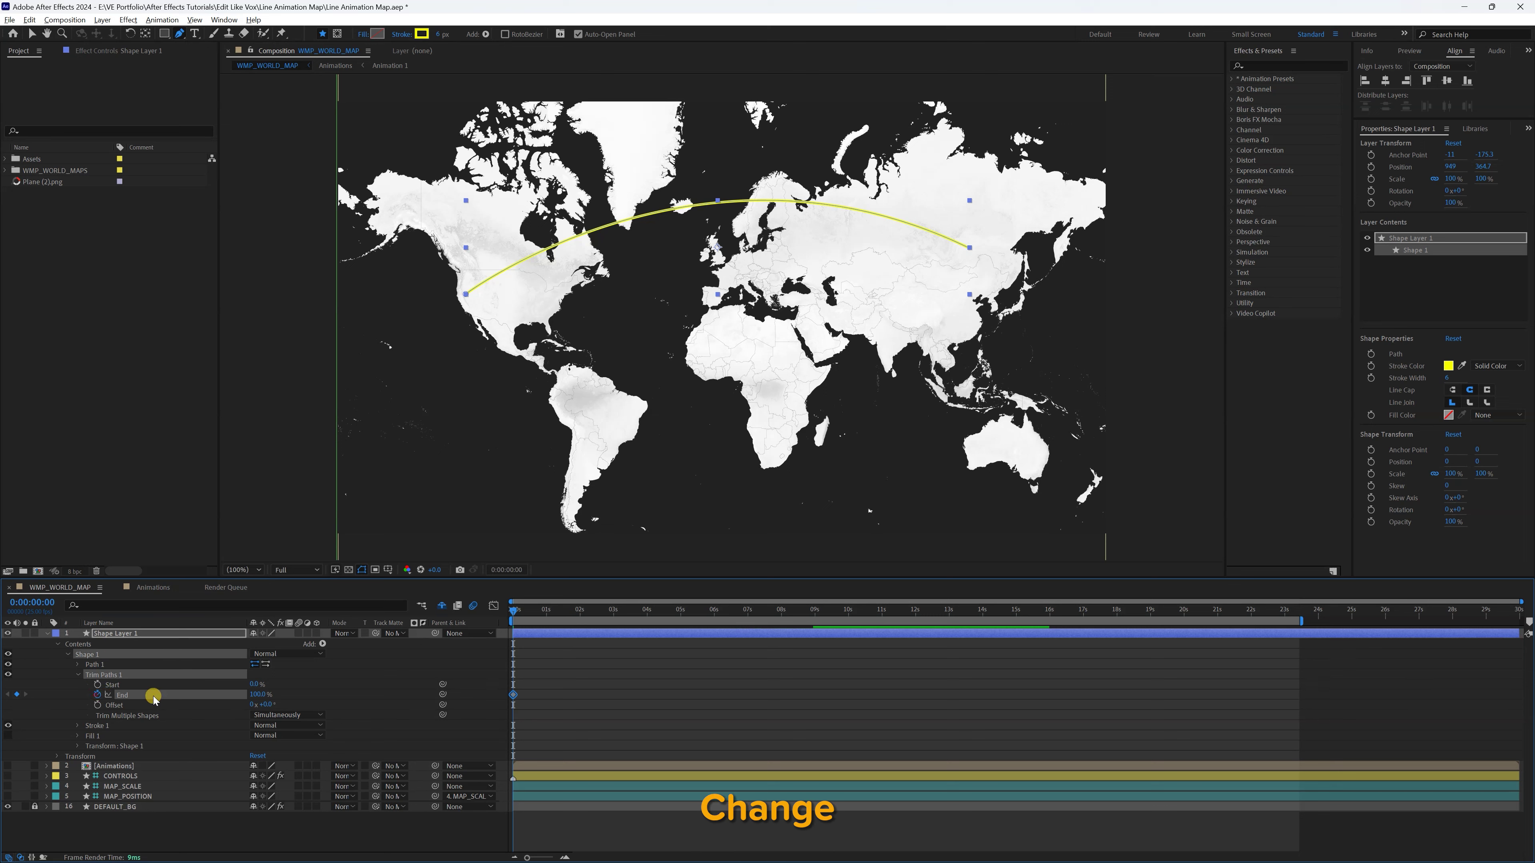
pyautogui.click(258, 694)
pyautogui.write('0')
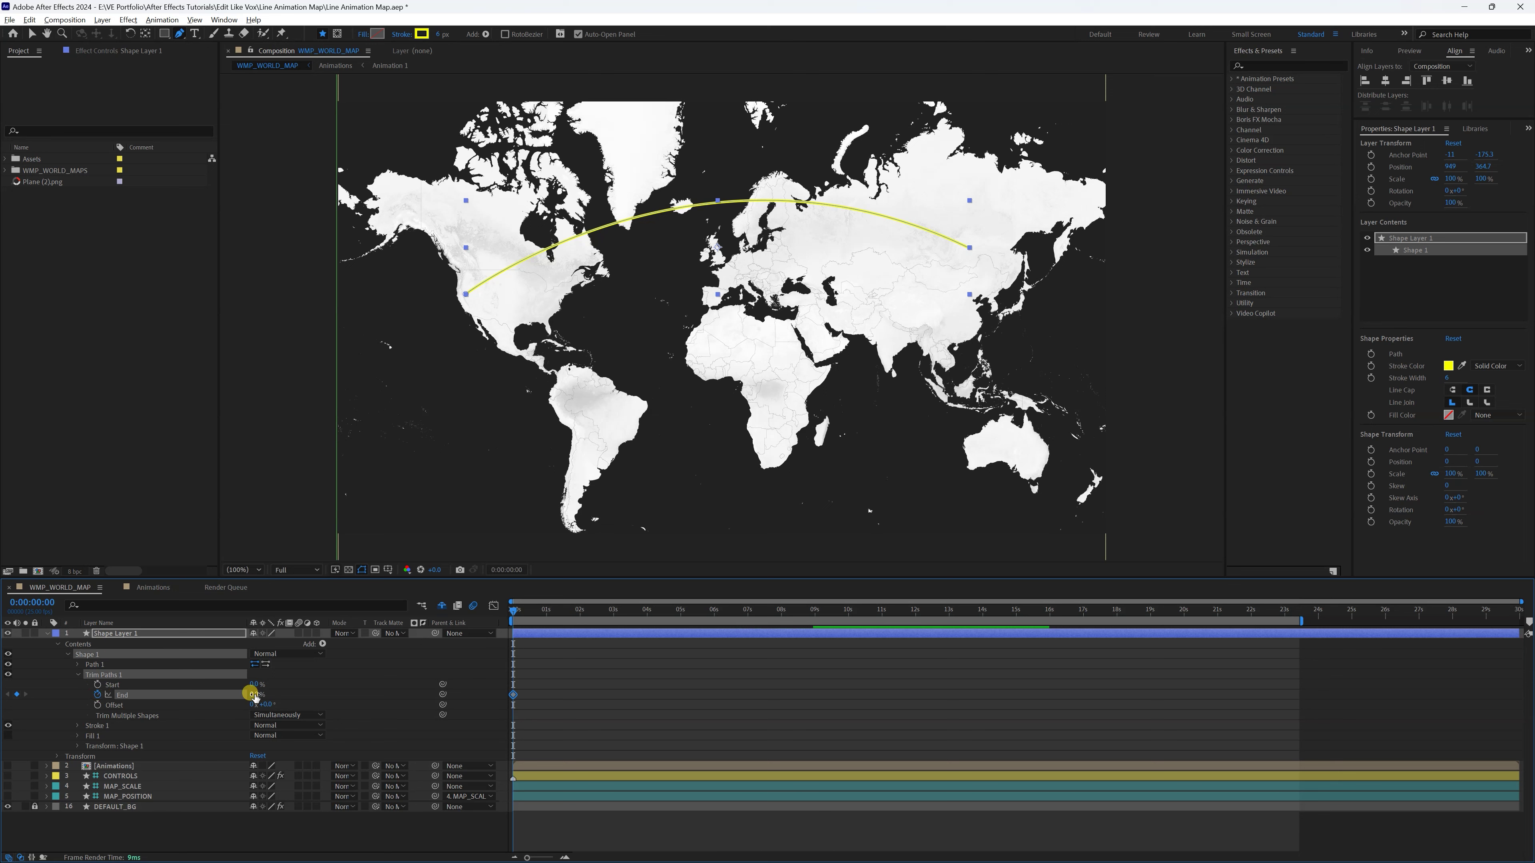
pyautogui.press('Return')
pyautogui.hotkey('ctrl', 'shift', 'Right')
pyautogui.hotkey('ctrl', 'shift', 'Right')
pyautogui.hotkey('ctrl', 'shift', 'Right')
pyautogui.hotkey('ctrl', 'shift', 'Right')
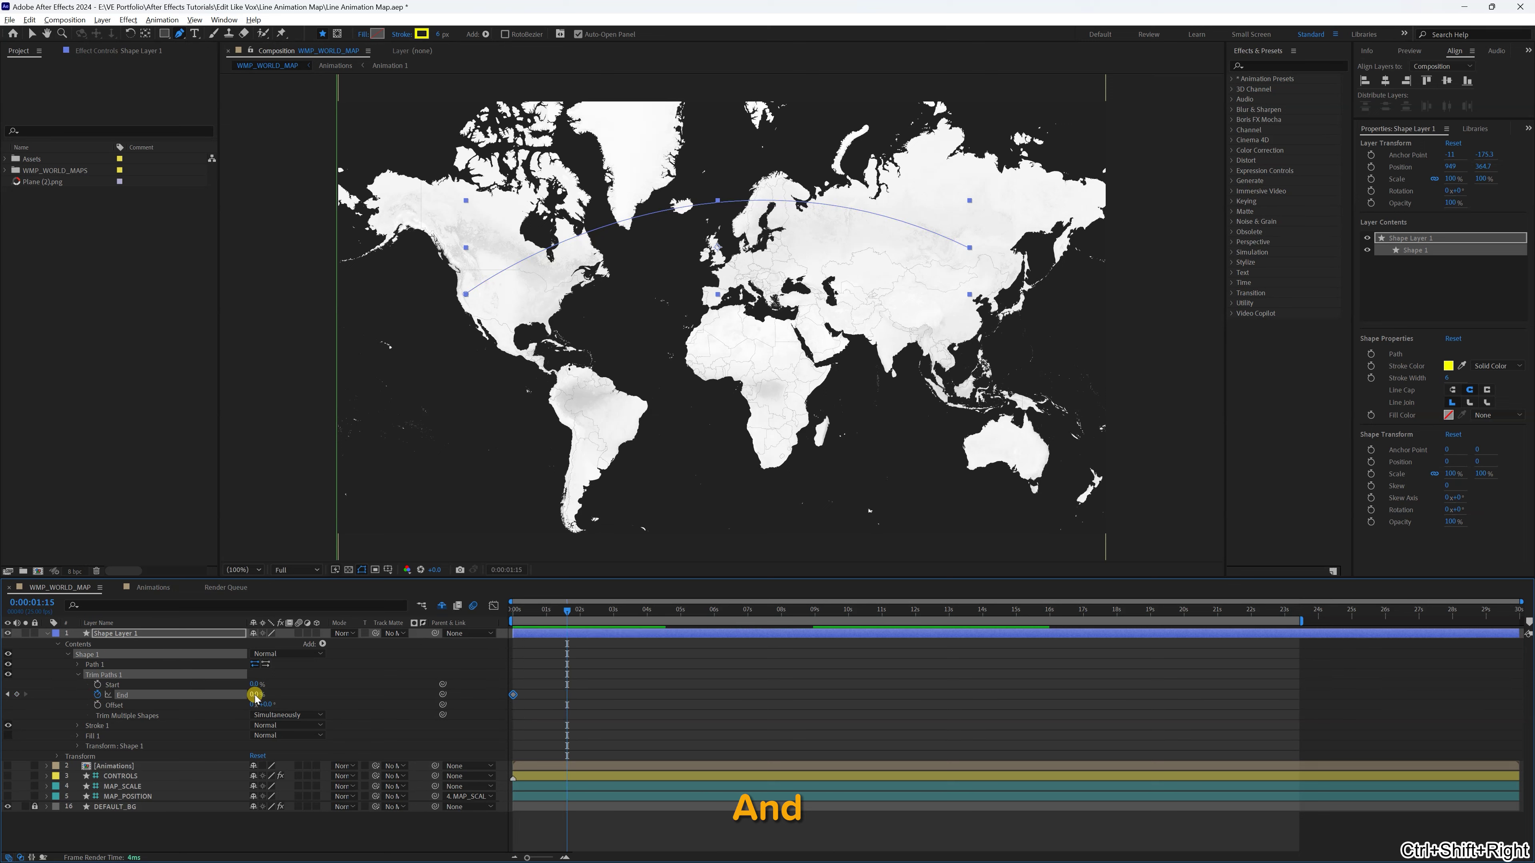
pyautogui.click(254, 694)
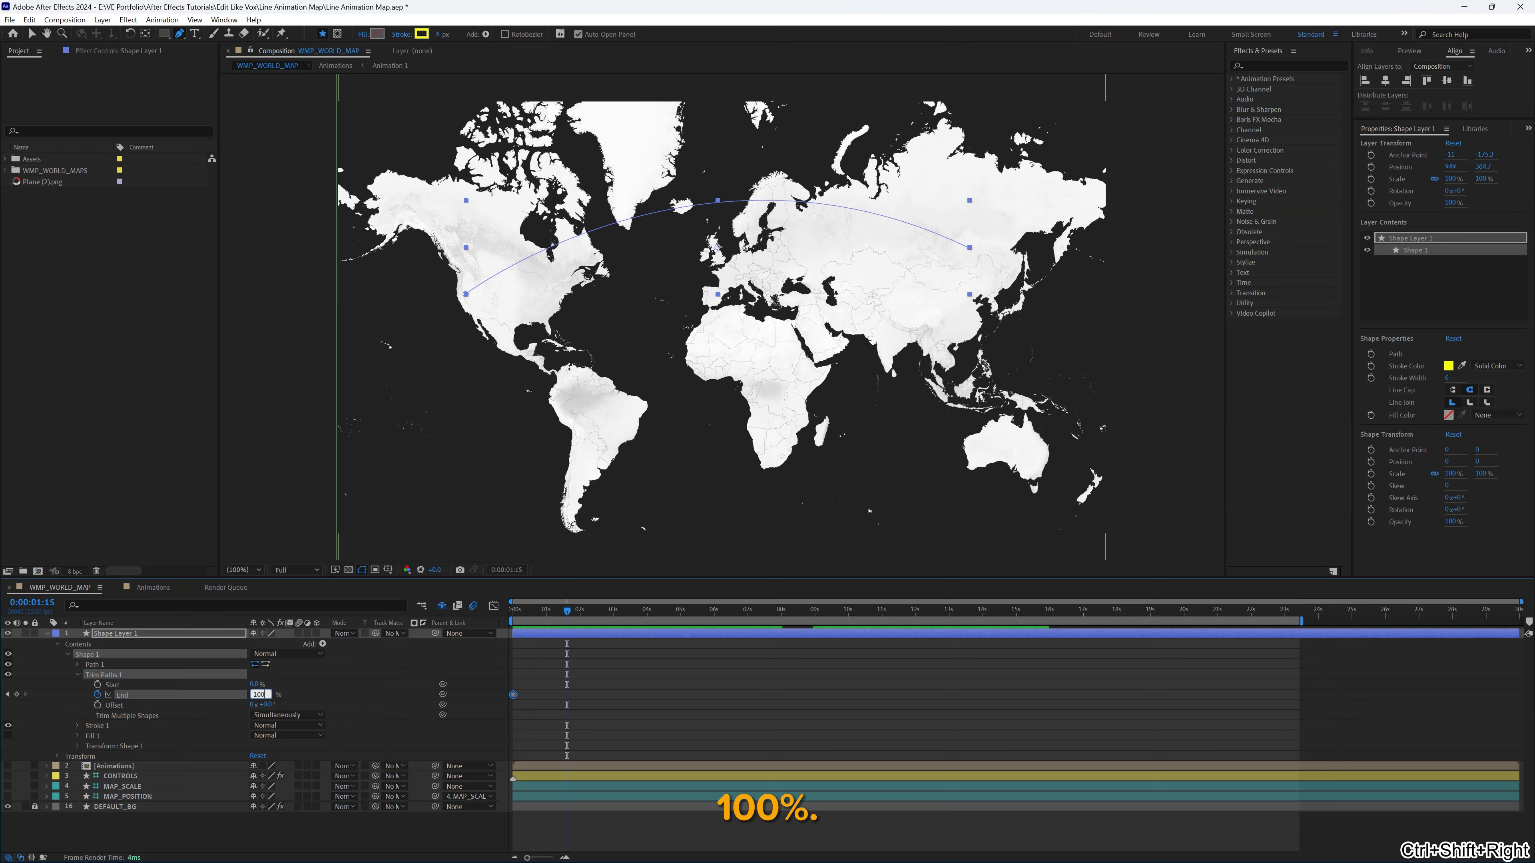
pyautogui.press('Return')
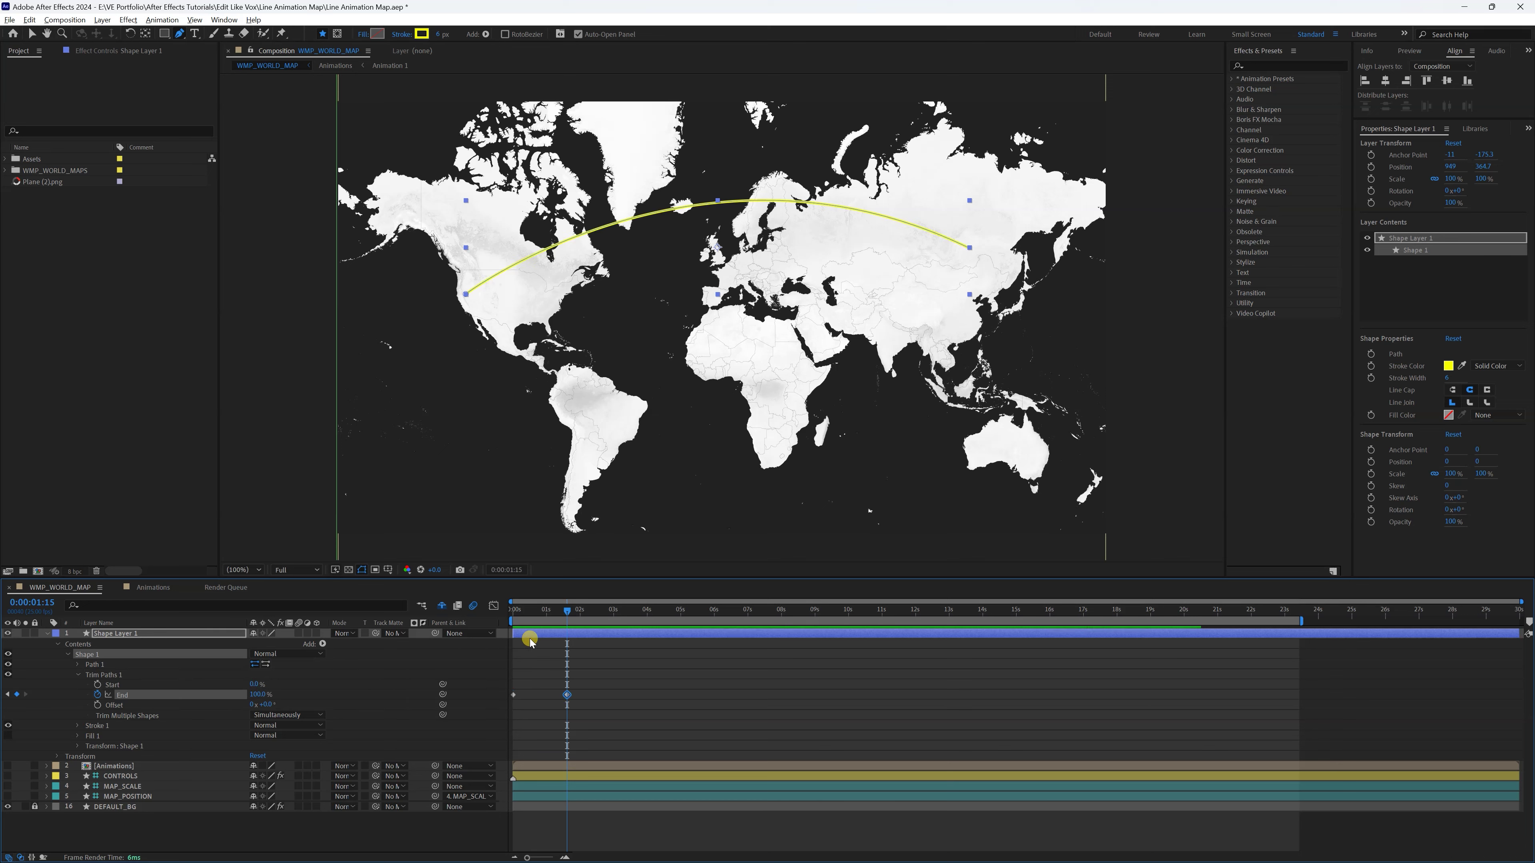
# - Duplicate the yellow line layer and set the duplicate's stroke color to black (000000)
pyautogui.click(523, 635)
pyautogui.hotkey('ctrl', 'd')
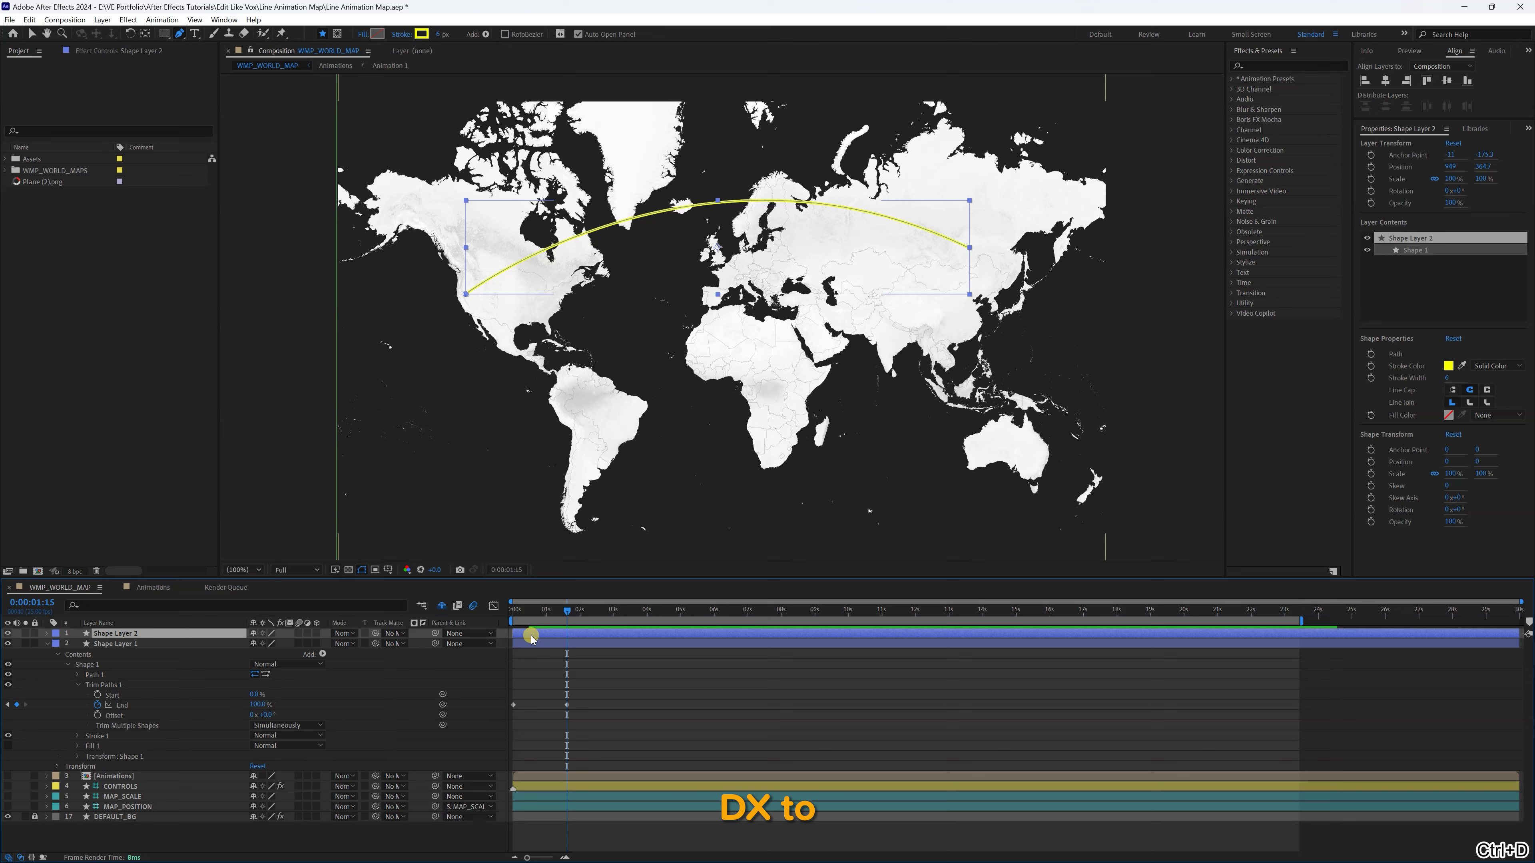
pyautogui.click(46, 643)
pyautogui.click(1448, 366)
pyautogui.moveTo(360, 250); pyautogui.dragTo(203, 282)
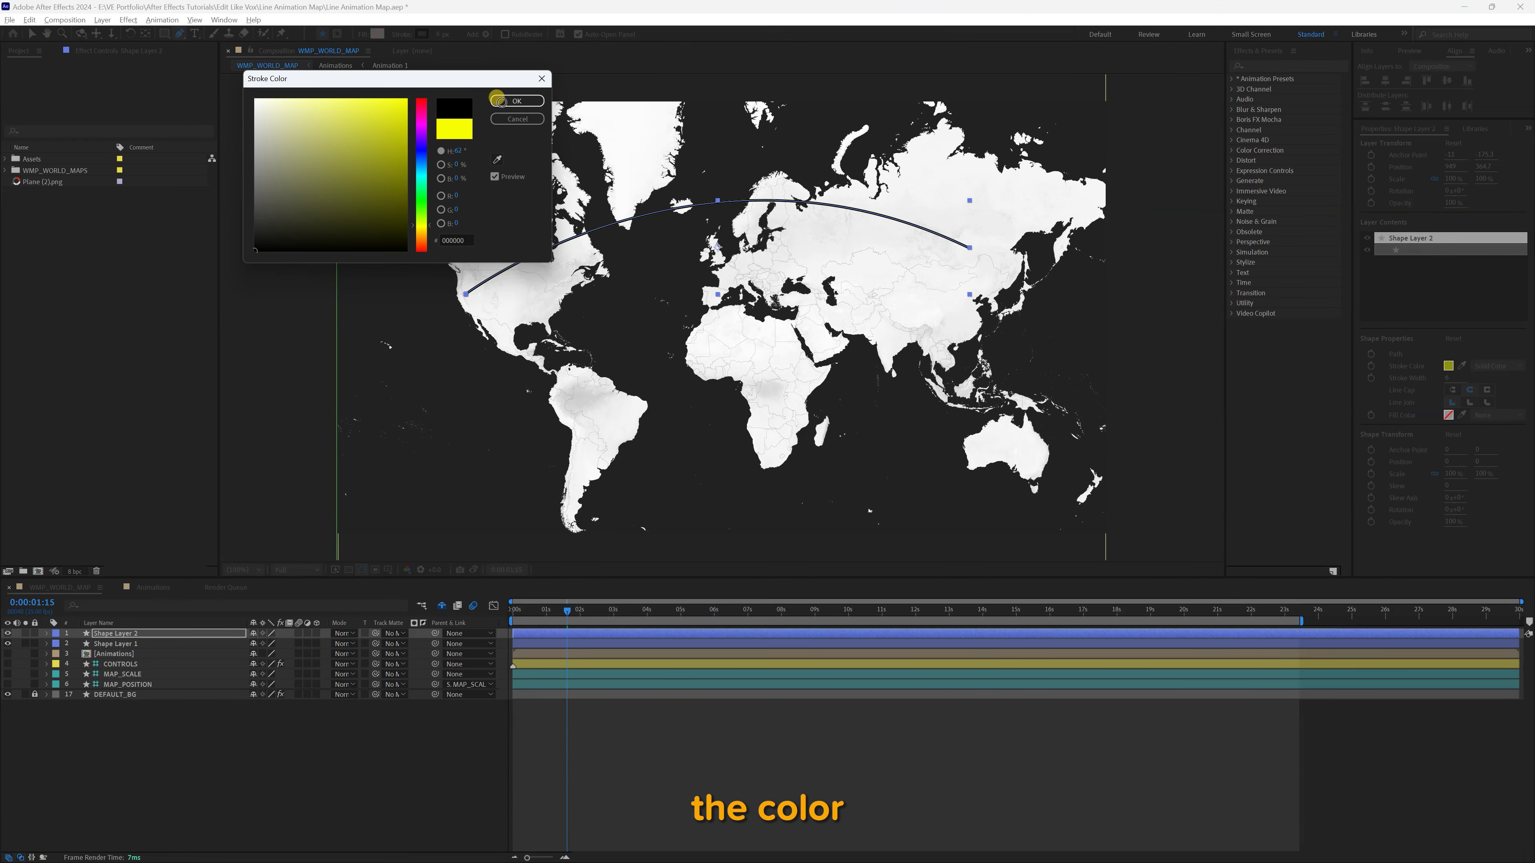
pyautogui.click(500, 101)
# - Delay the black line layer by about 12 frames behind the yellow one, and preview both lines from the start
pyautogui.moveTo(555, 613); pyautogui.dragTo(509, 614)
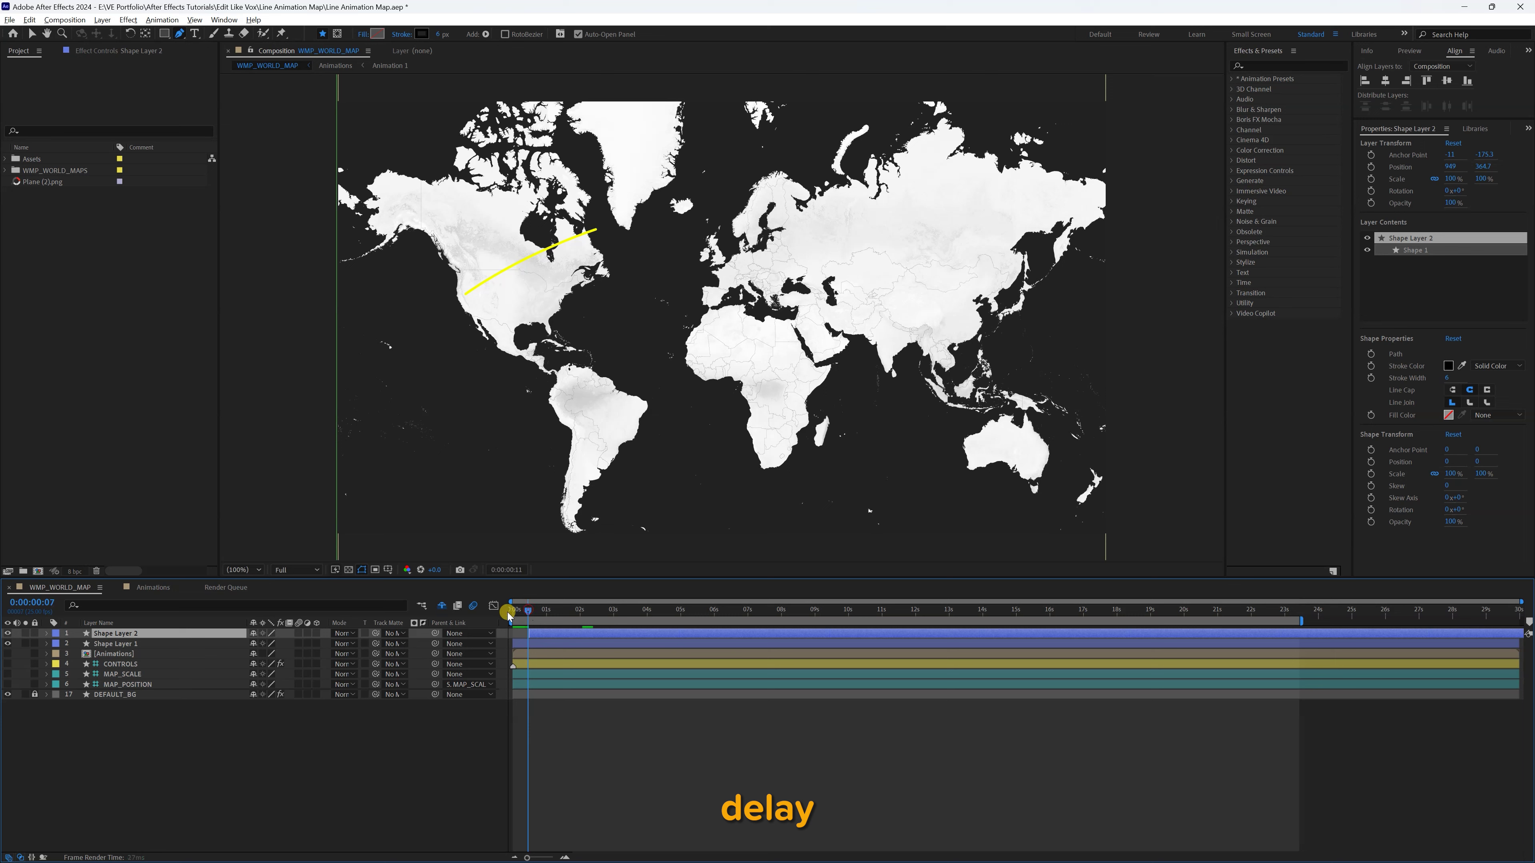
pyautogui.press('space')
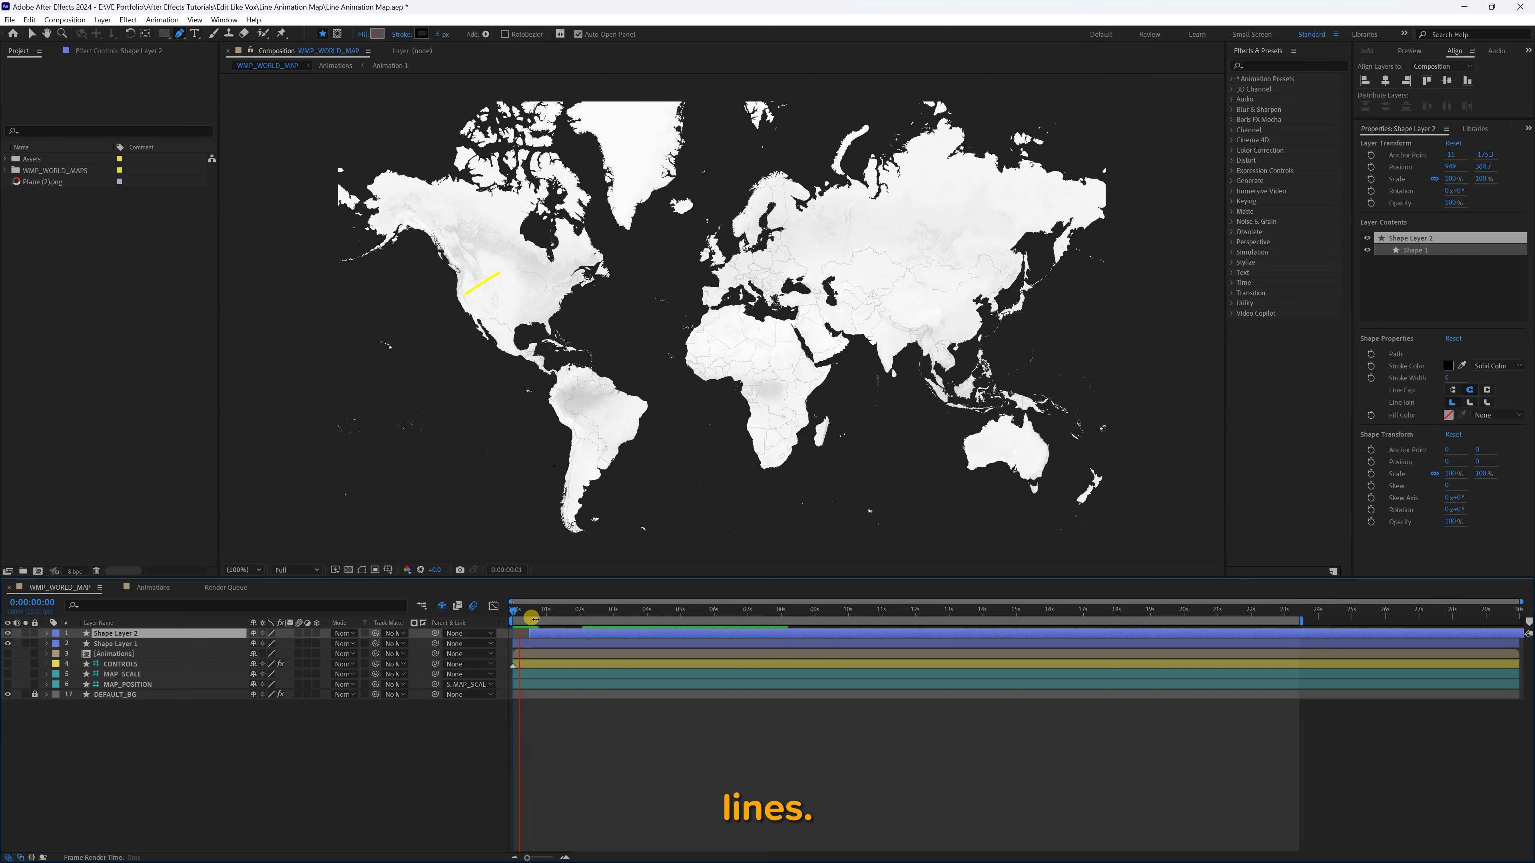
pyautogui.press('space')
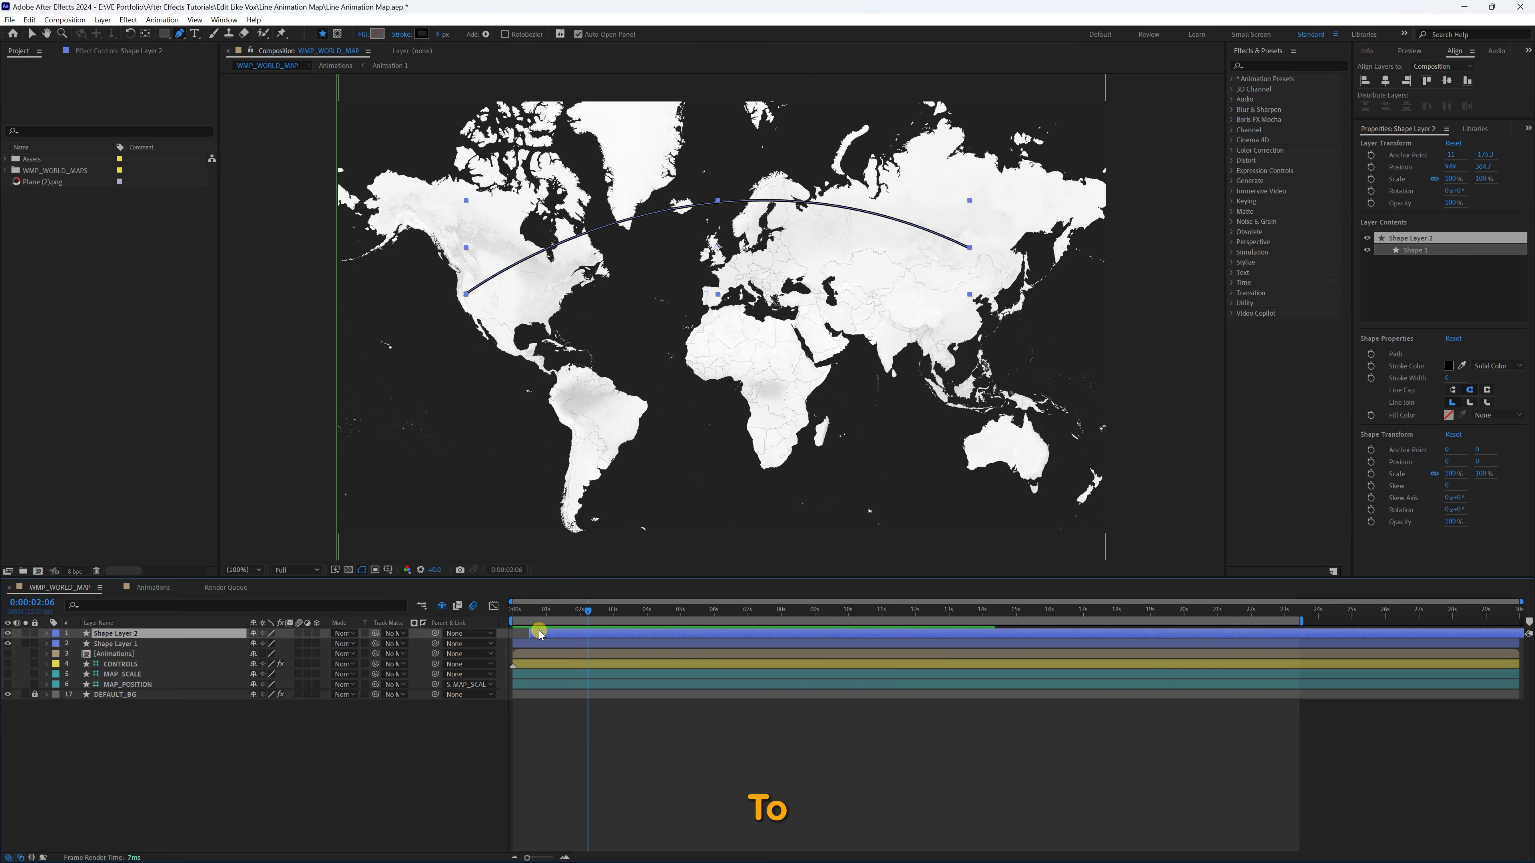
# - Add dashes to the black line's stroke and set the Dash value to 35
pyautogui.click(47, 633)
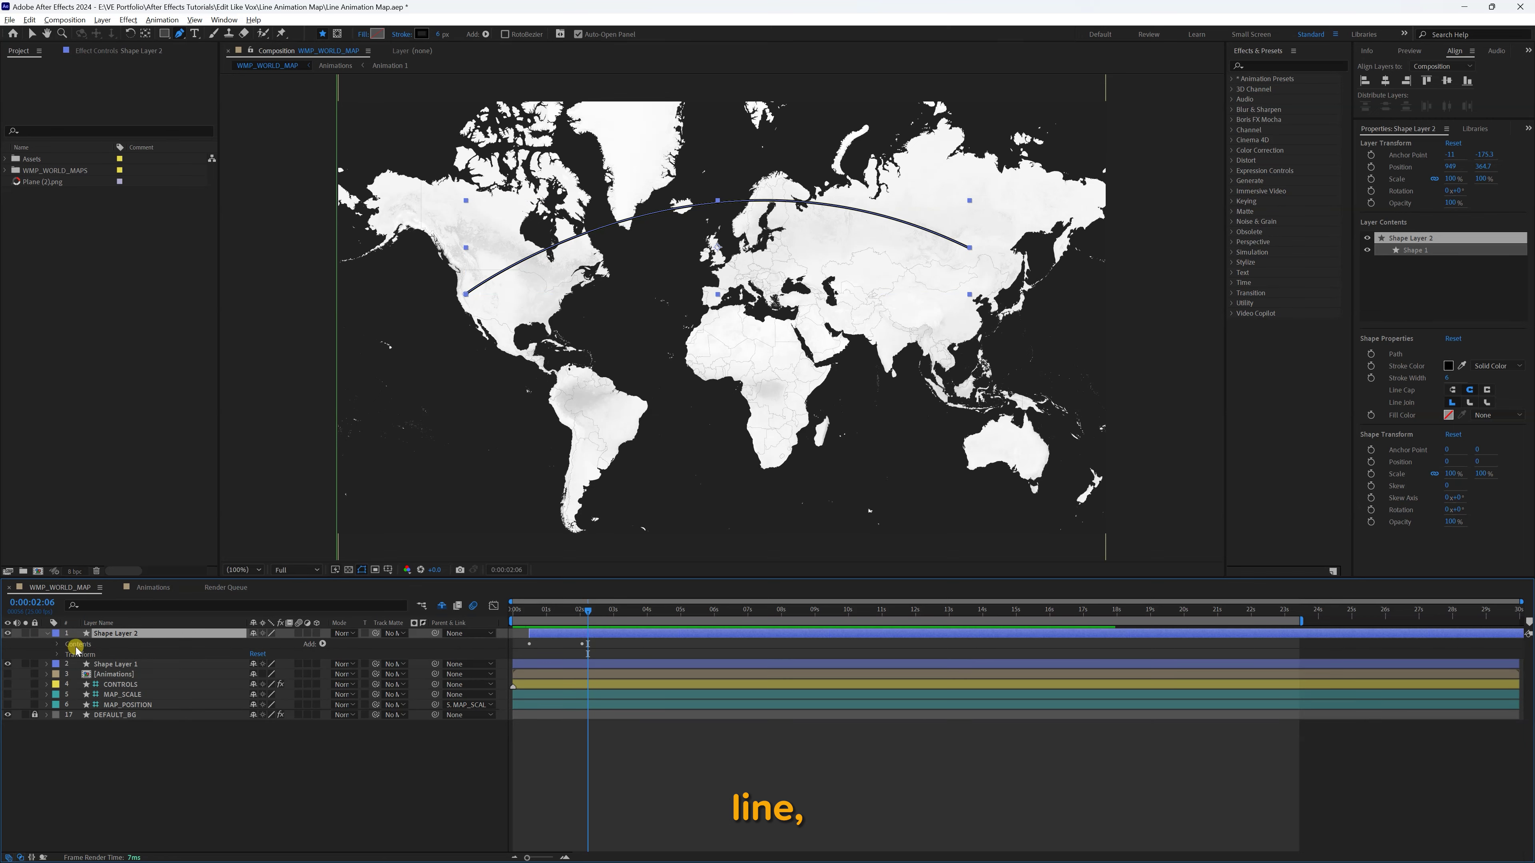
pyautogui.click(59, 644)
pyautogui.click(68, 655)
pyautogui.click(78, 685)
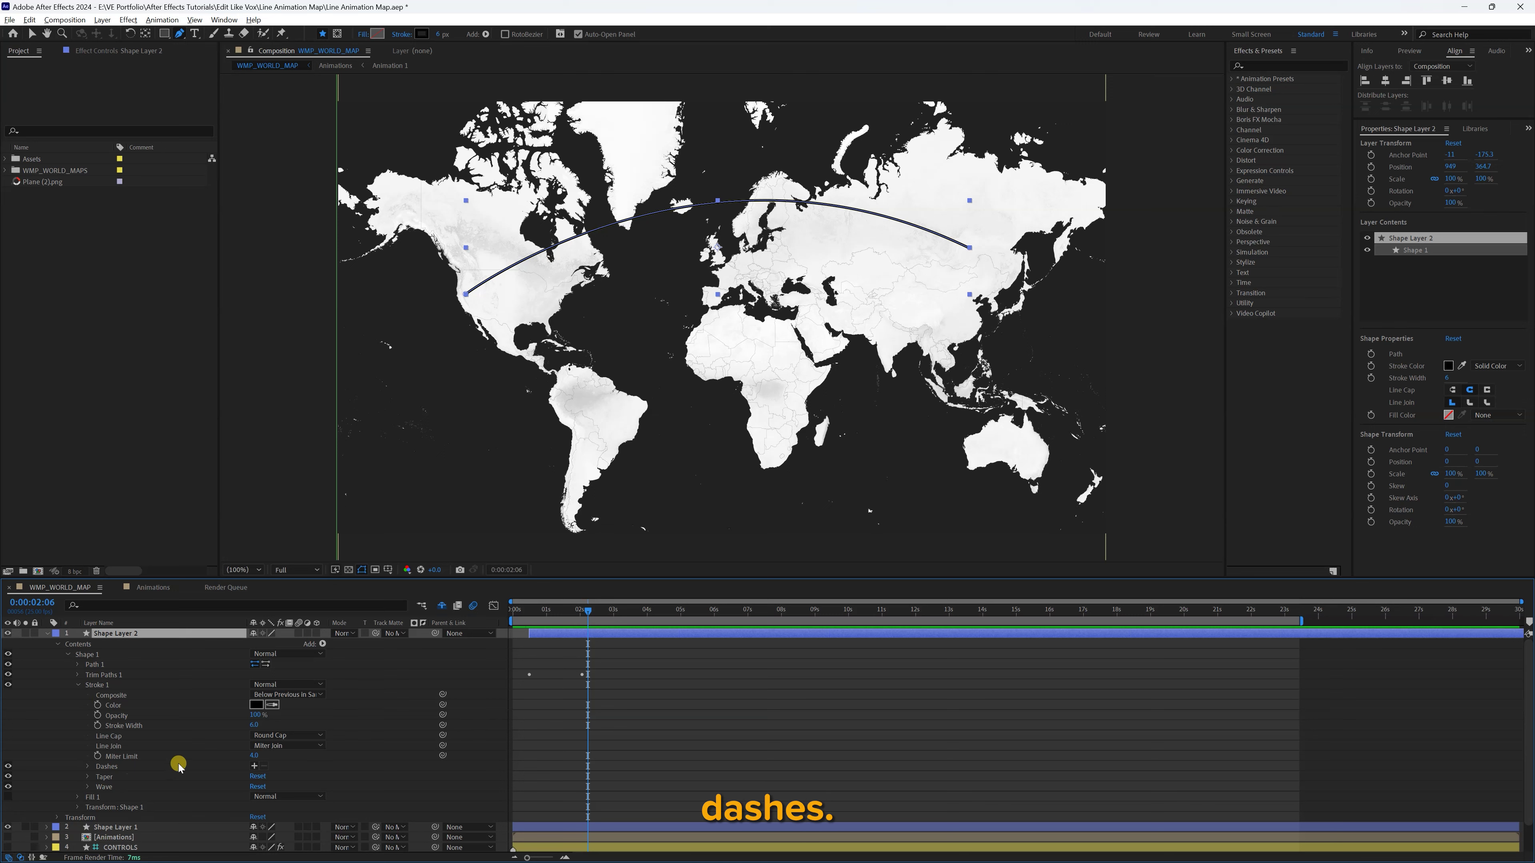
pyautogui.click(256, 765)
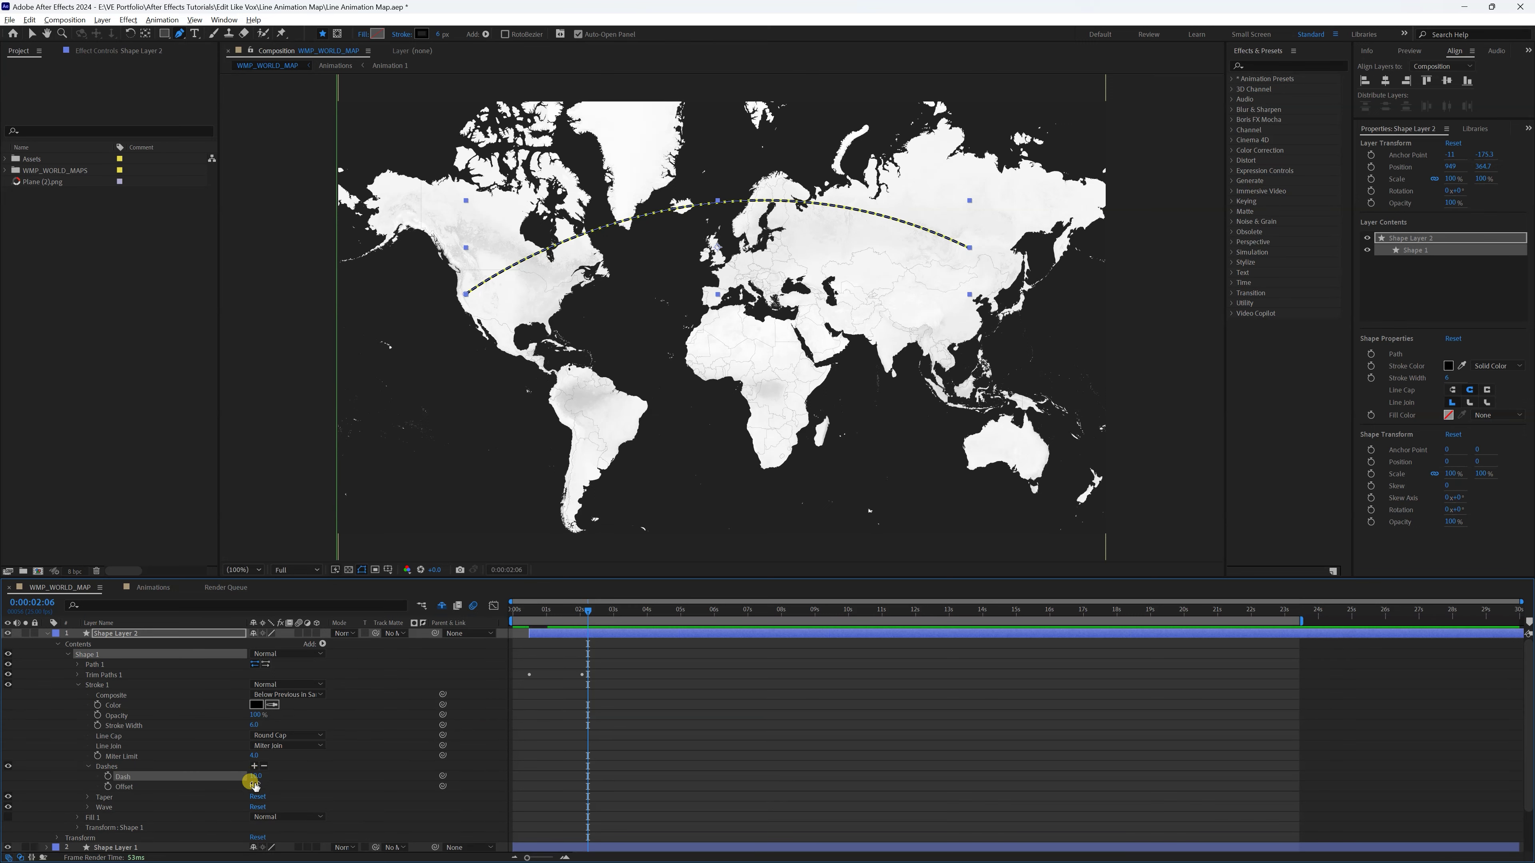
pyautogui.moveTo(254, 776); pyautogui.dragTo(267, 776)
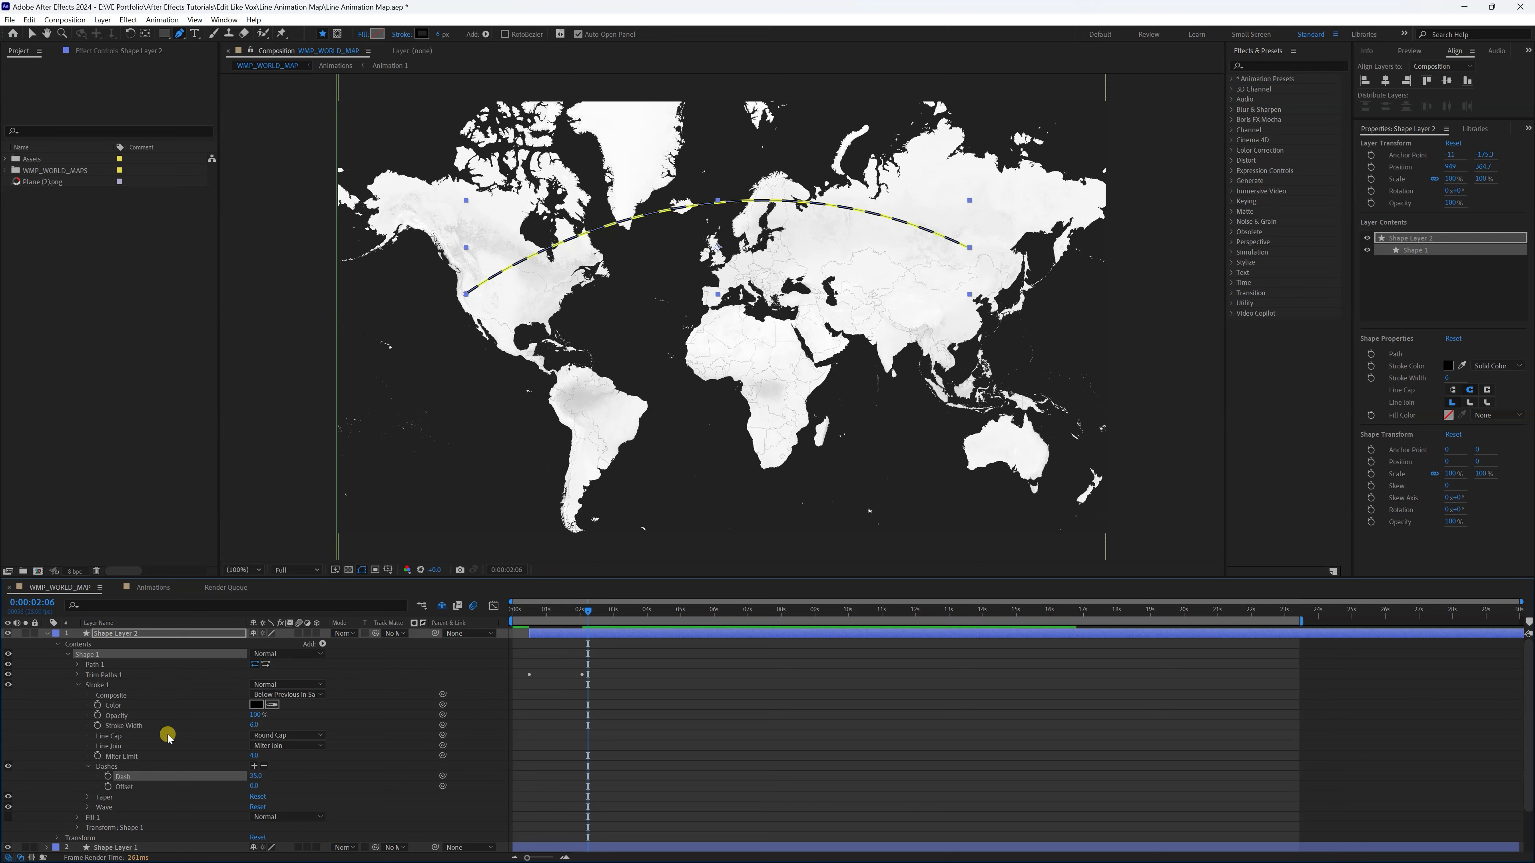
# - Keyframe the black line's Trim Paths Offset from 0° at 0:00:00:12 to 40° at 0:00:02:02
pyautogui.click(78, 685)
pyautogui.click(78, 676)
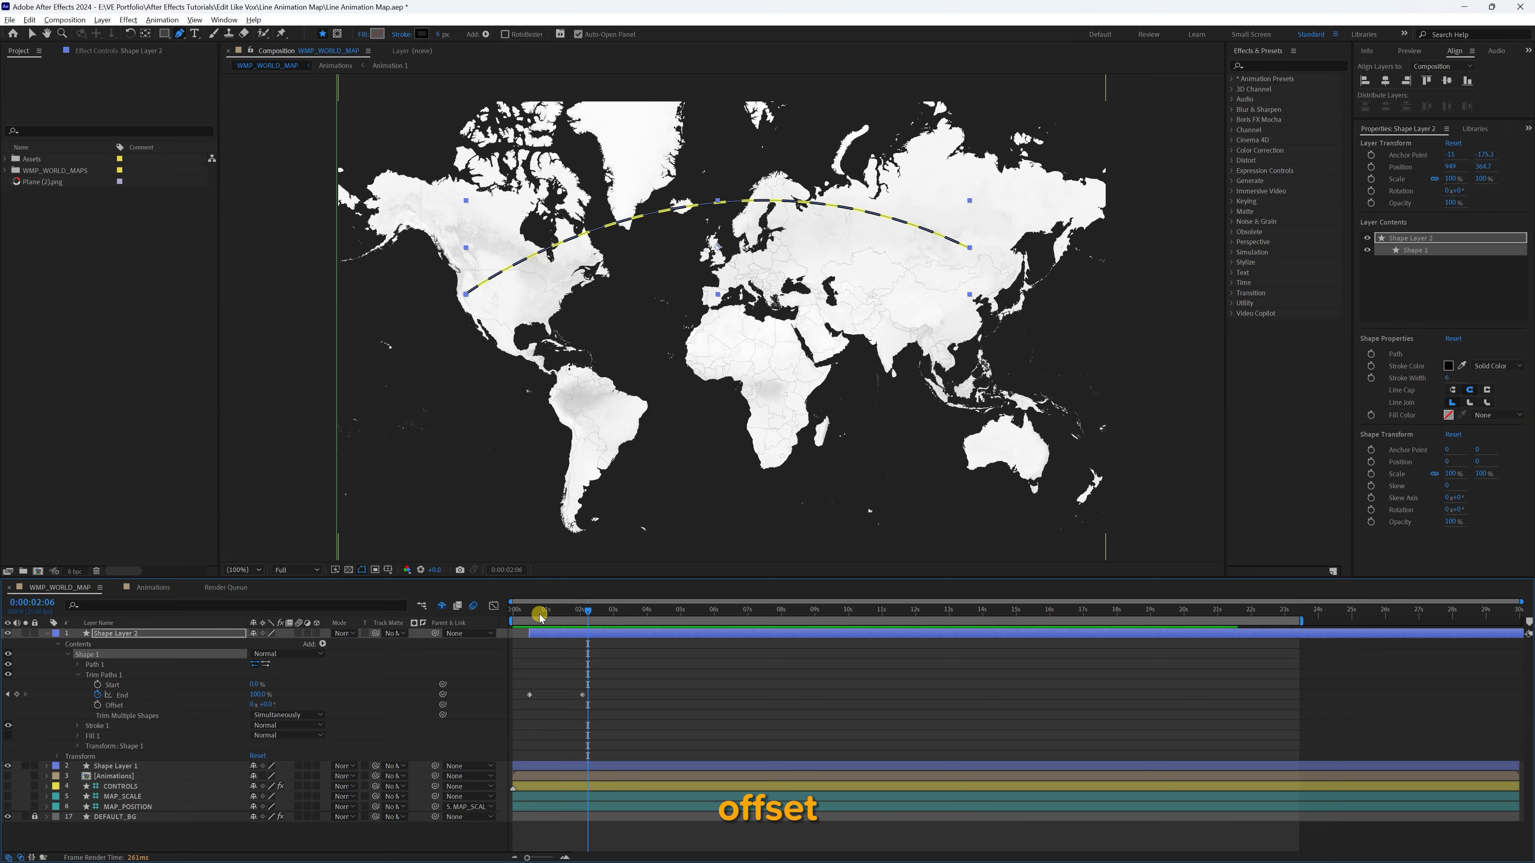
pyautogui.moveTo(532, 616); pyautogui.dragTo(529, 616)
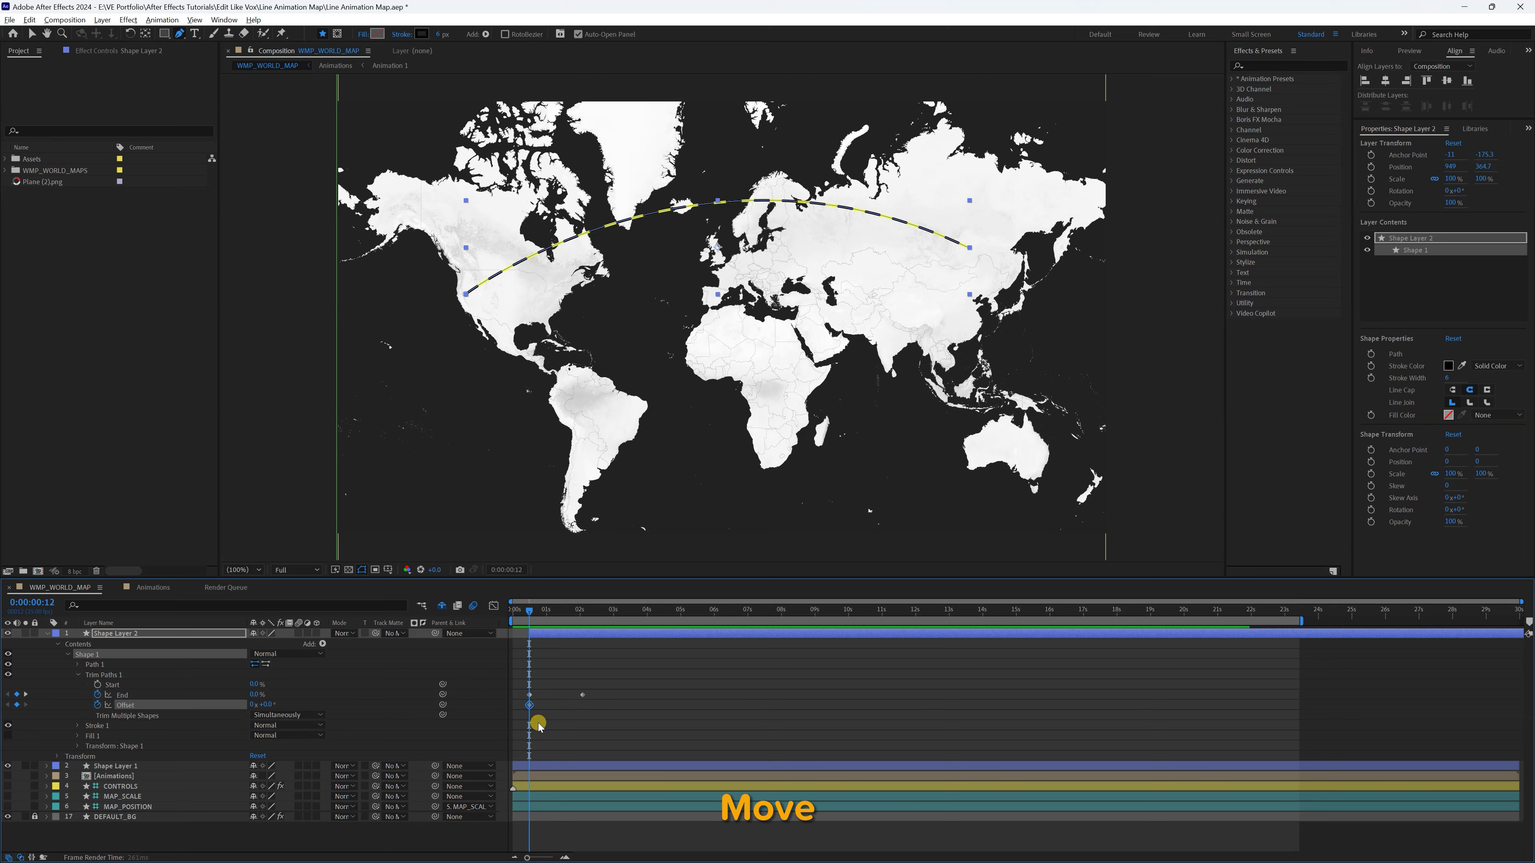
pyautogui.click(560, 710)
pyautogui.press('k')
pyautogui.click(267, 704)
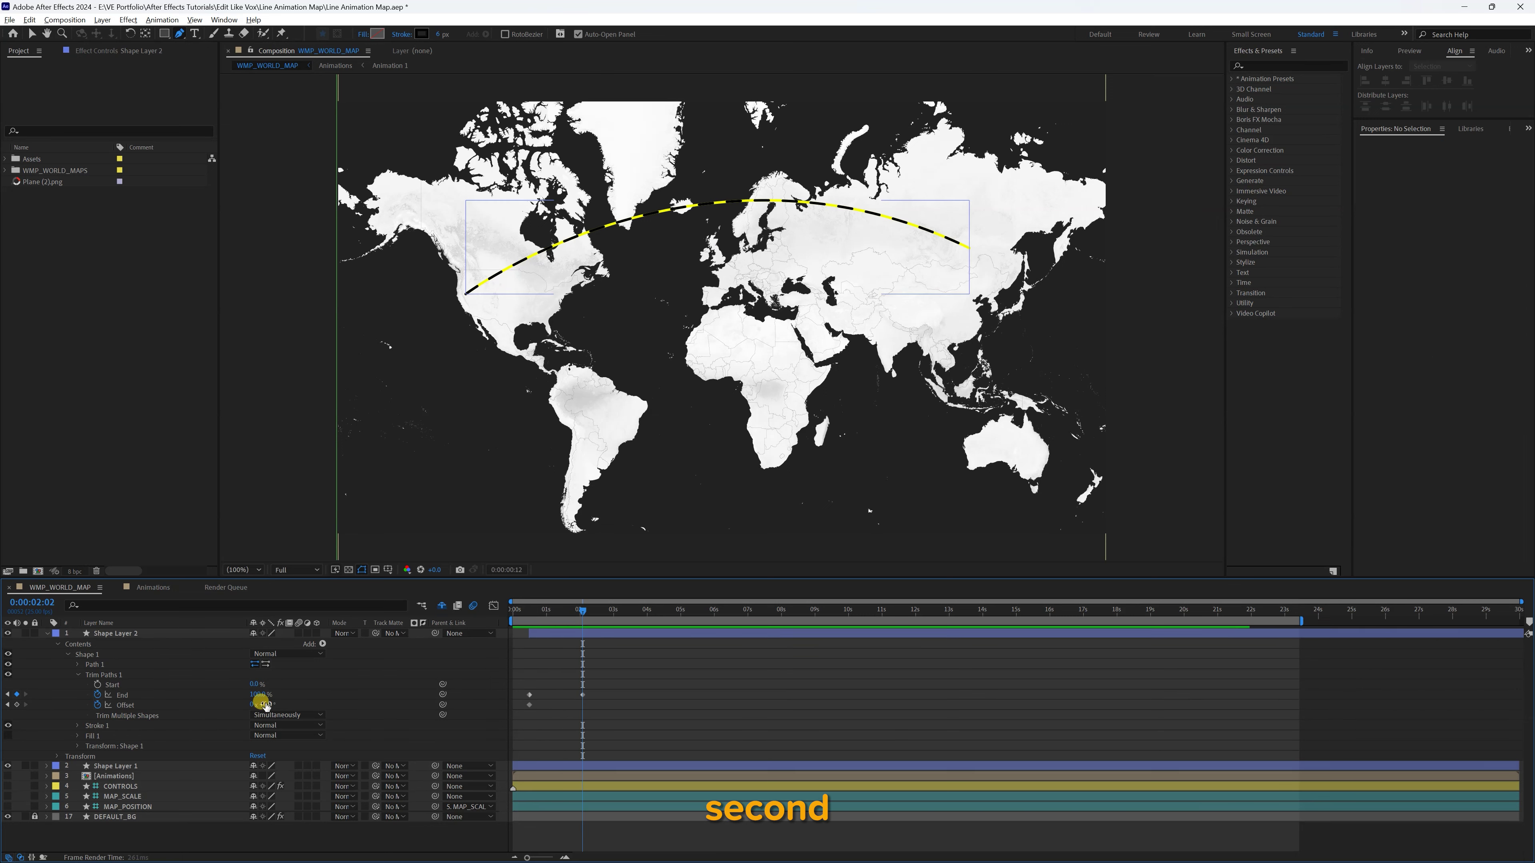
pyautogui.write('40')
pyautogui.click(413, 703)
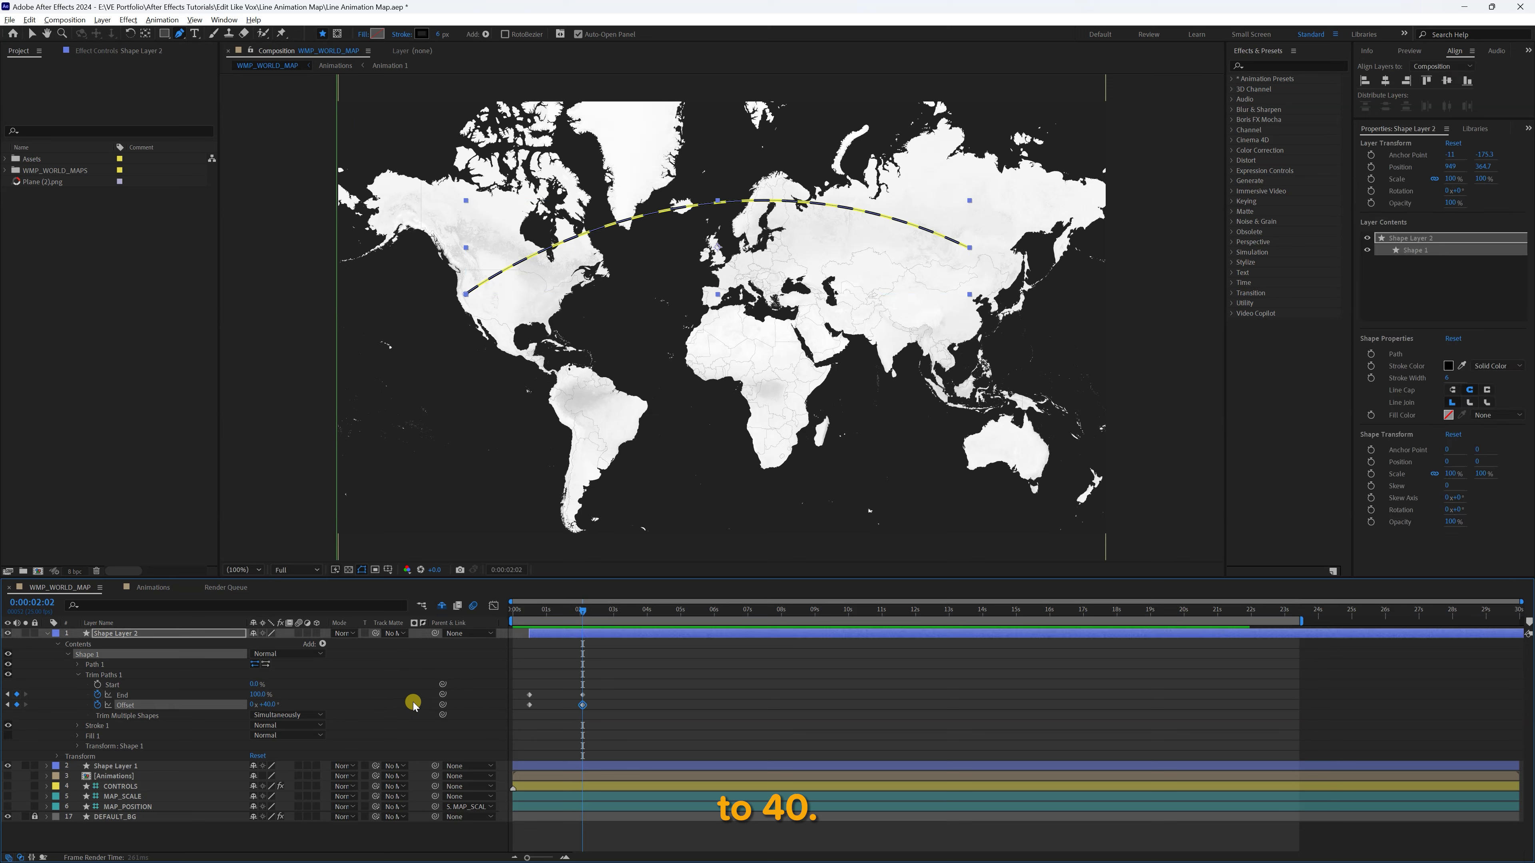
# - Add a loopOut() expression to the black line's Trim Paths Offset, and preview the animation from the start
pyautogui.keyDown('alt'); pyautogui.click(97, 705); pyautogui.keyUp('alt')
pyautogui.write('l')
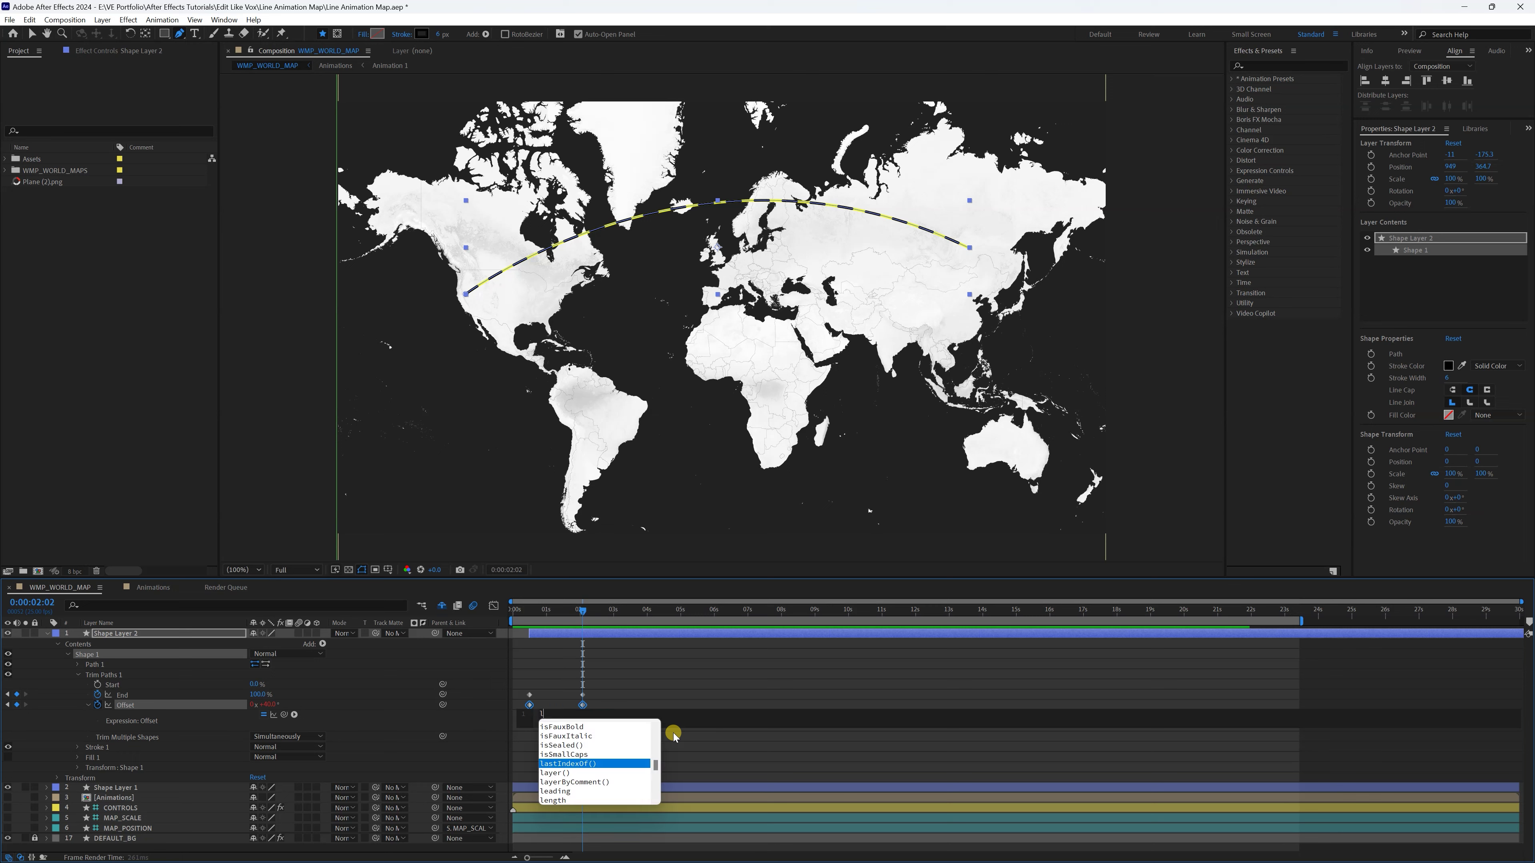
pyautogui.write('oopou')
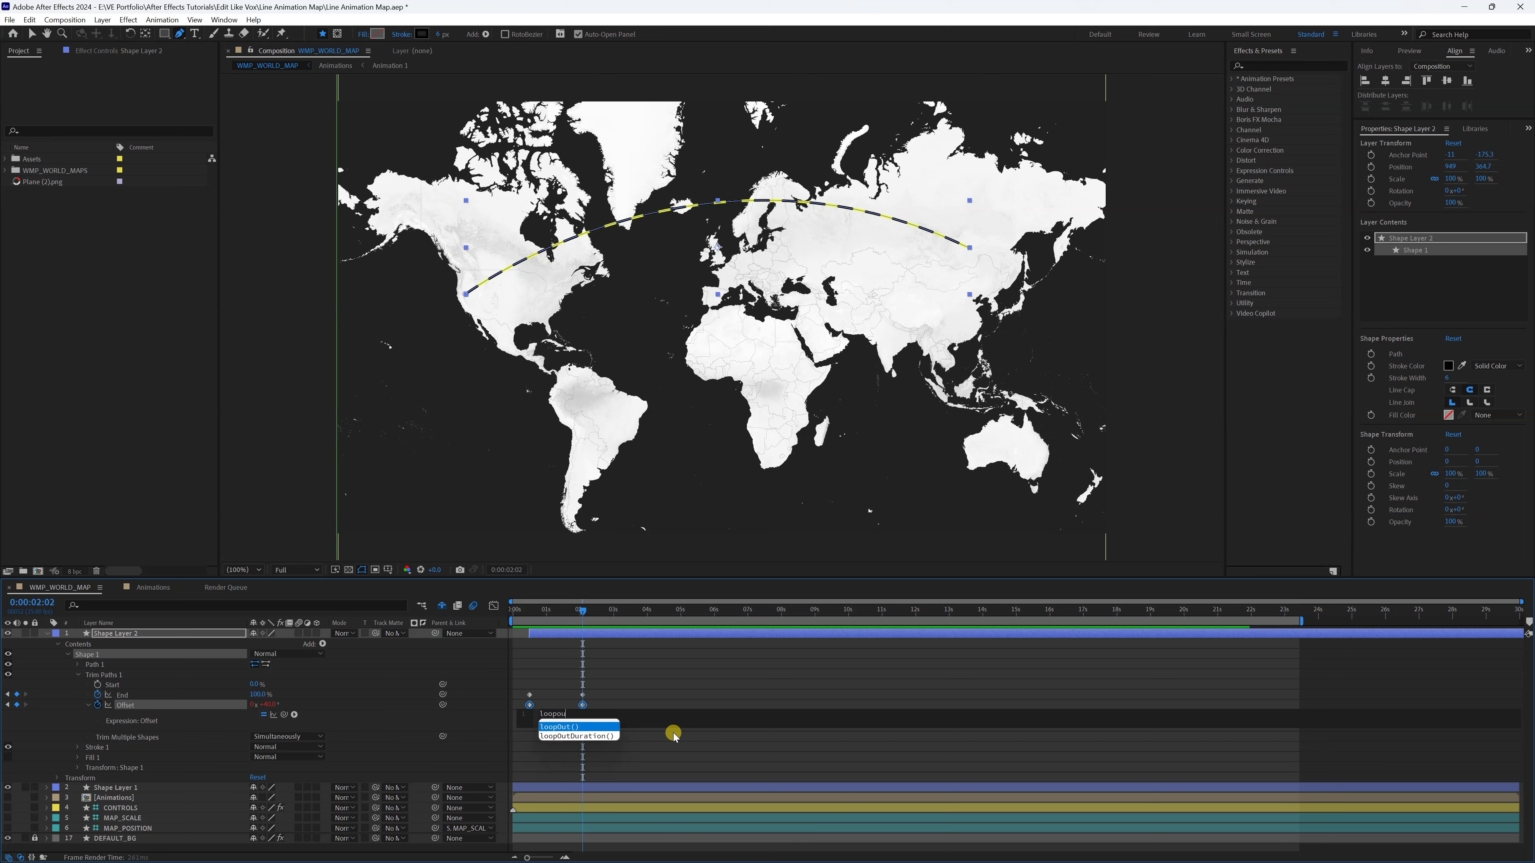
pyautogui.press('Return')
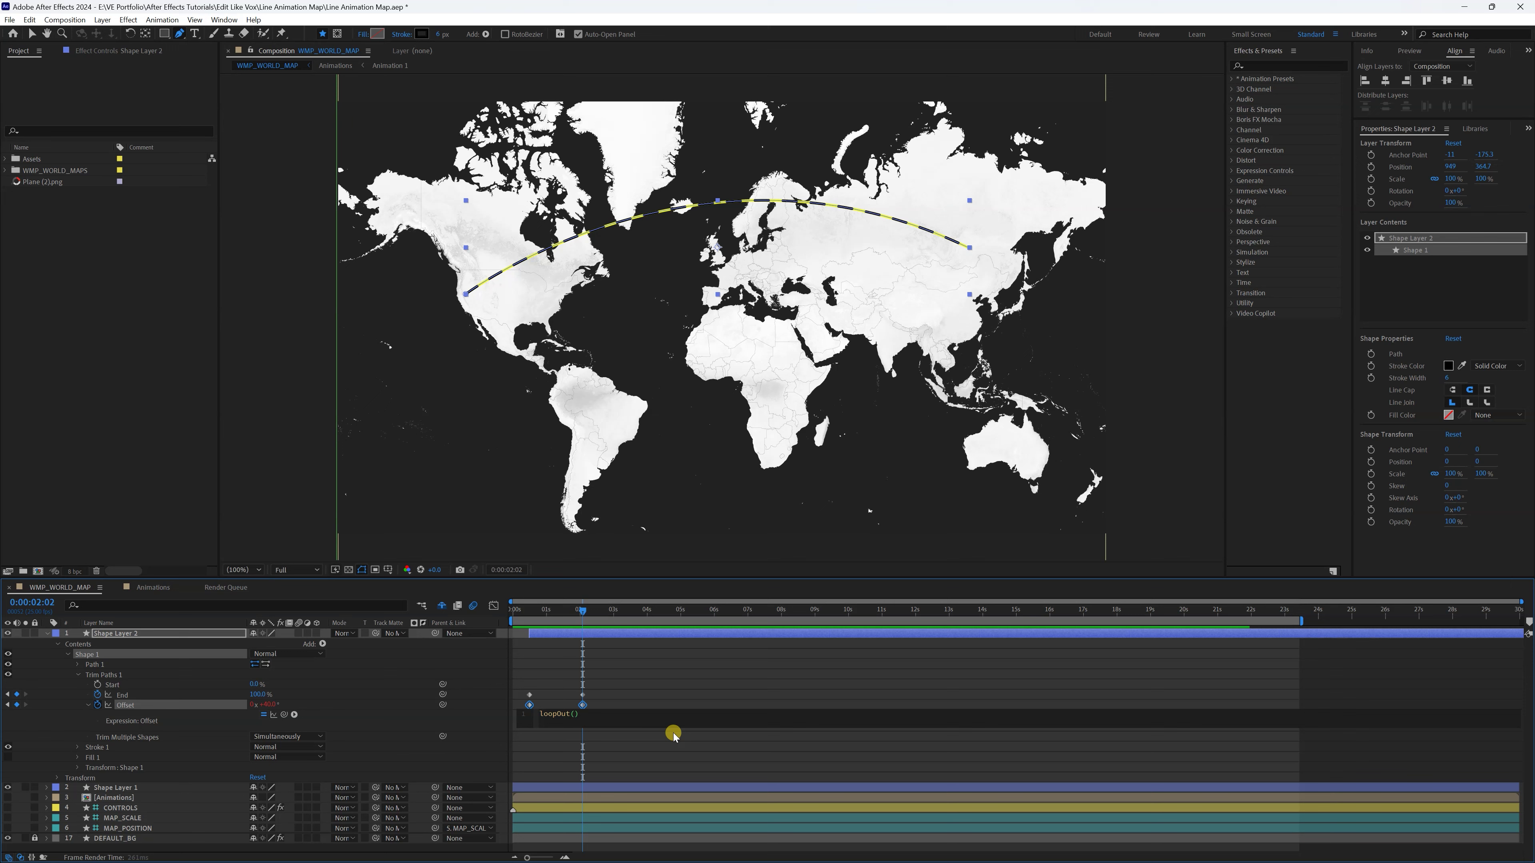
pyautogui.click(674, 736)
pyautogui.moveTo(531, 616); pyautogui.dragTo(513, 615)
pyautogui.press('space')
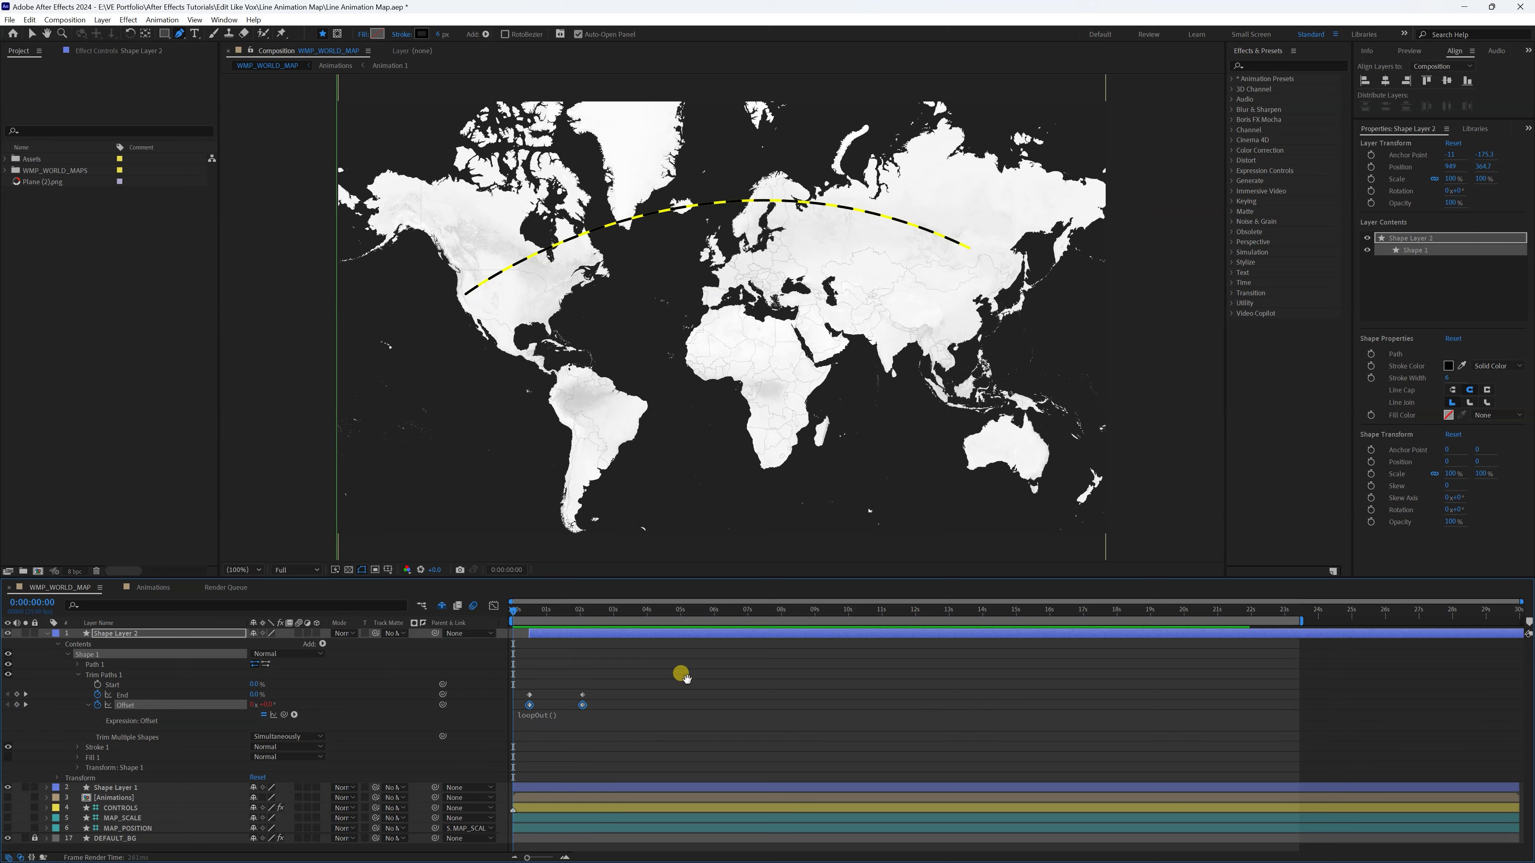